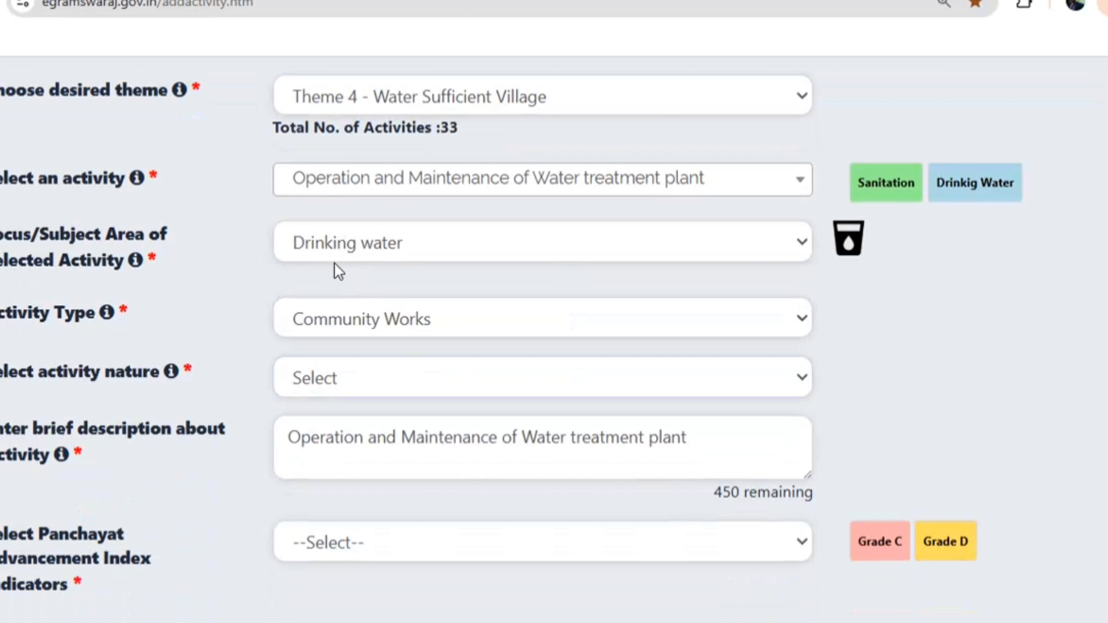
Set the activity nature to Operational and replace the description with 'hand pump marammat karya'
left_click(339, 382)
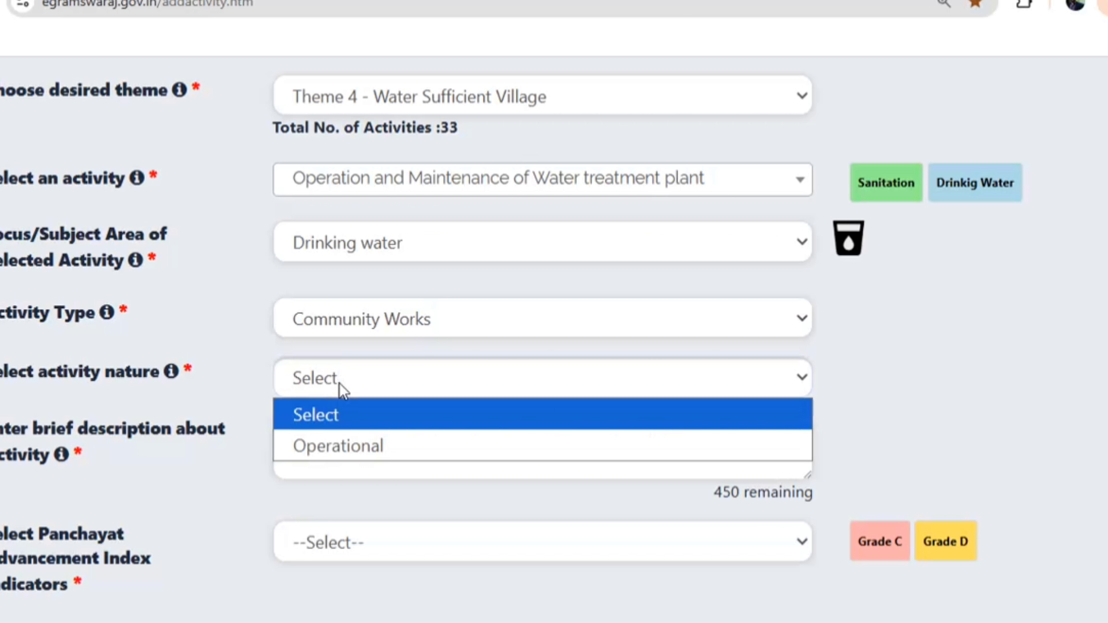
left_click(337, 442)
left_click(397, 445)
key("ctrl+a")
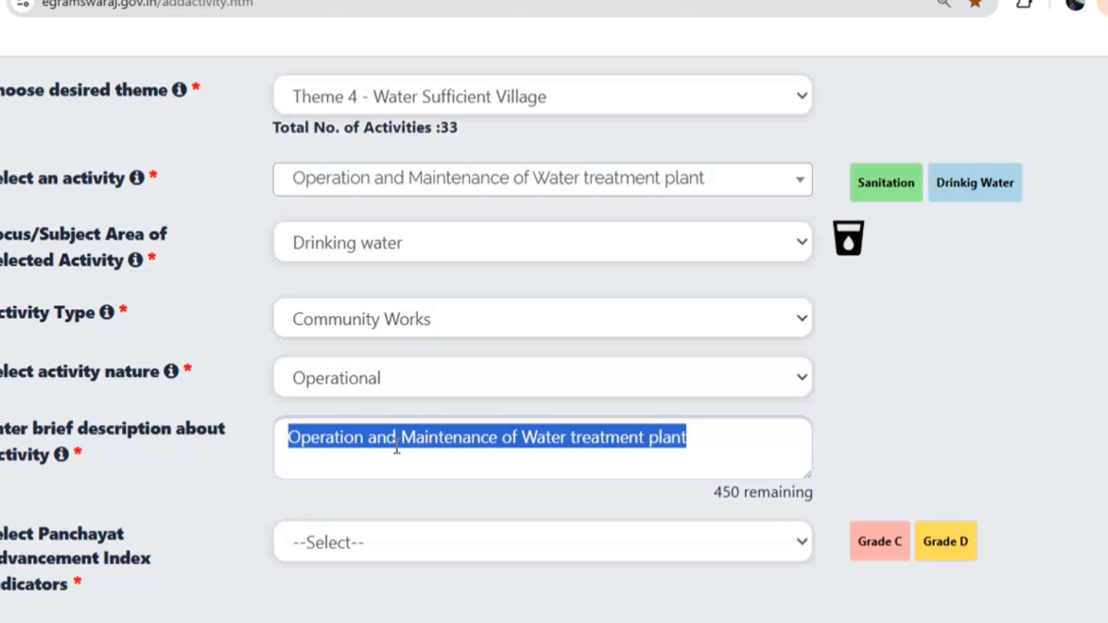
type("hand p")
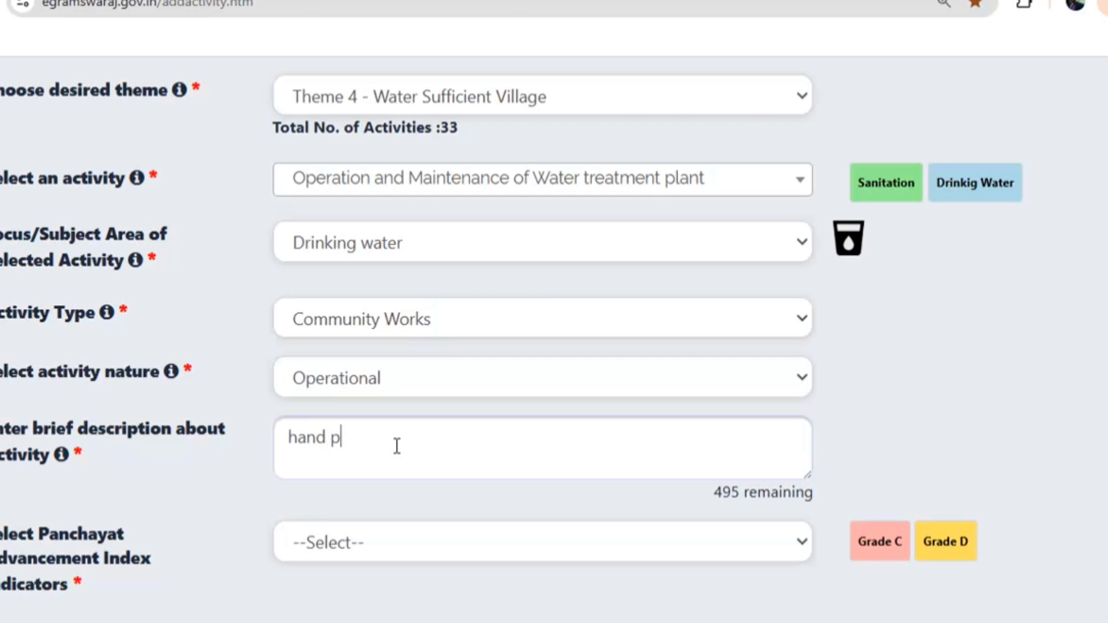
type("ump marammat karya")
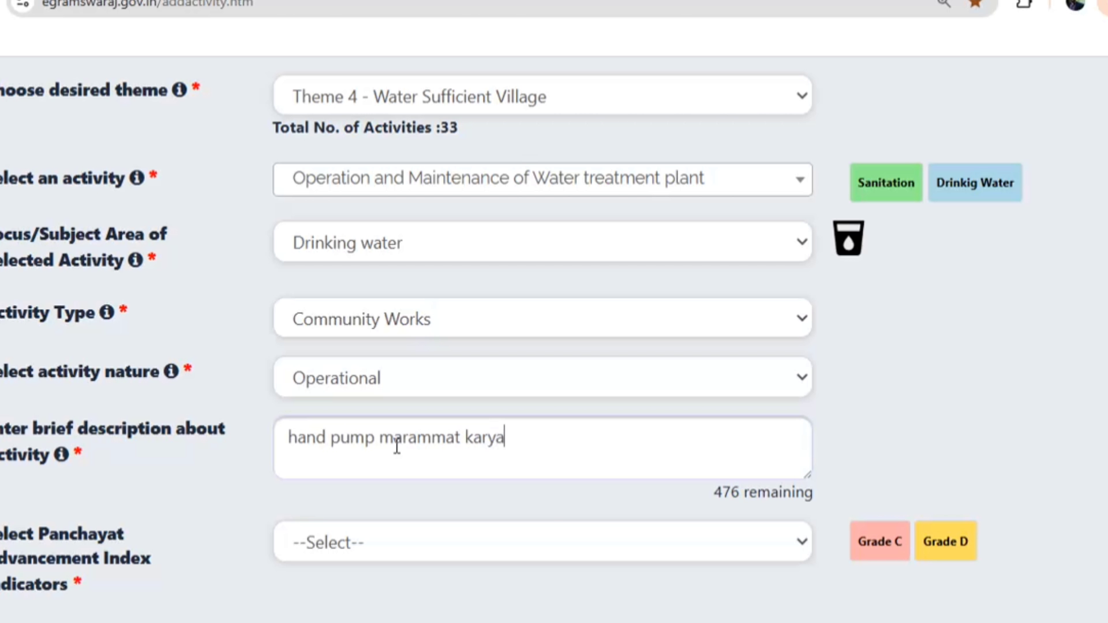
Choose None as the advancement indicator and All as the target group
scroll(397, 447, "down", 6)
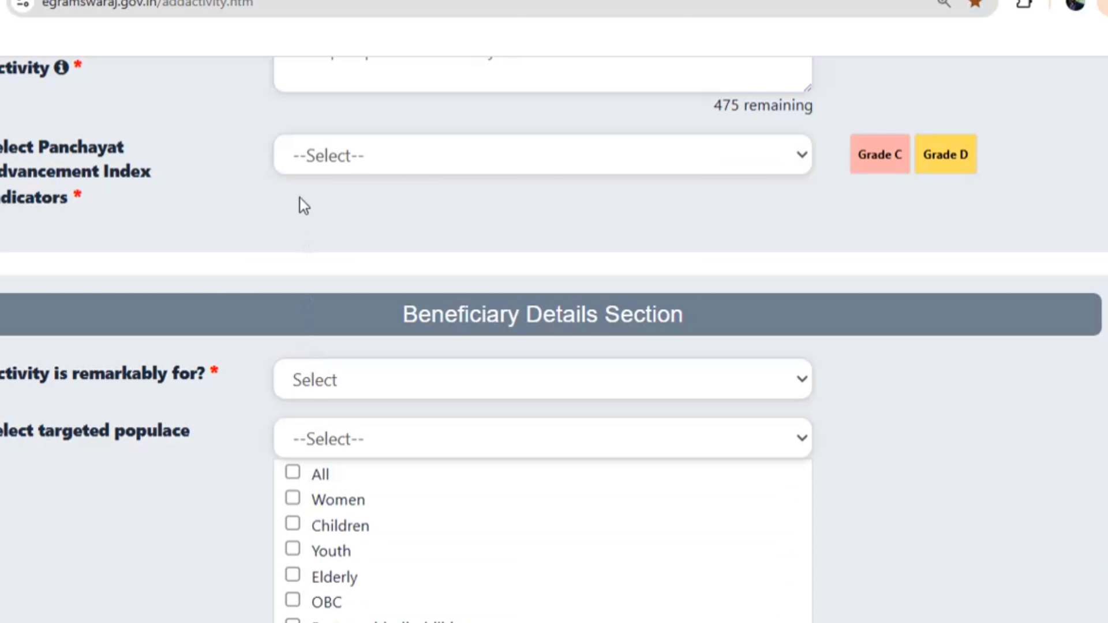
left_click(326, 155)
left_click(318, 192)
scroll(344, 294, "down", 3)
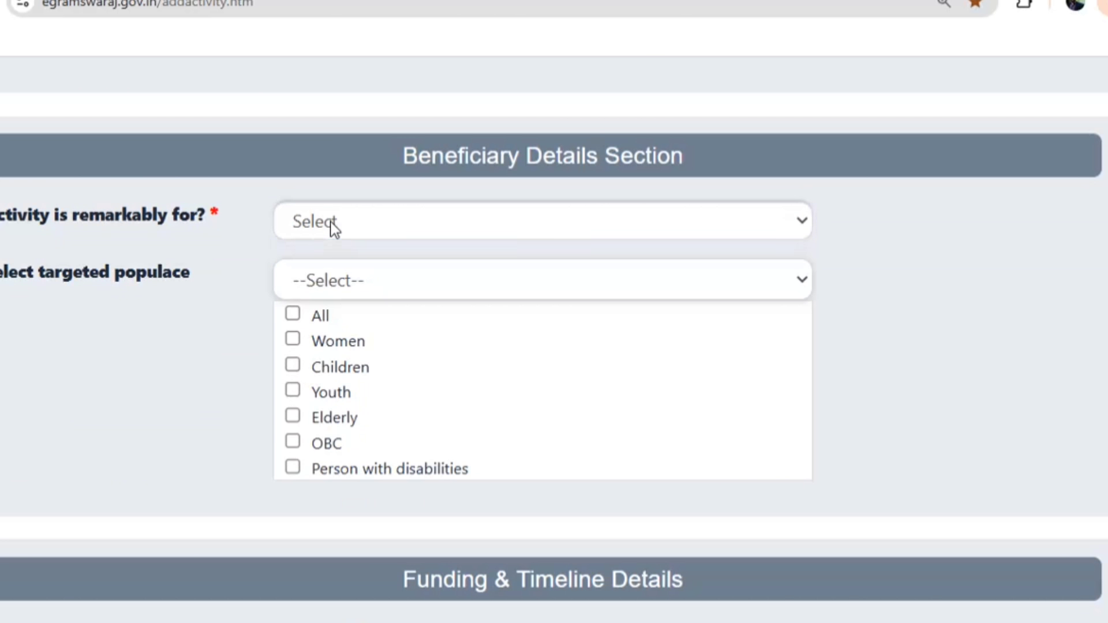
left_click(364, 224)
left_click(324, 285)
Set a 1-year completion time with a tentative start of March 2027
scroll(346, 323, "down", 5)
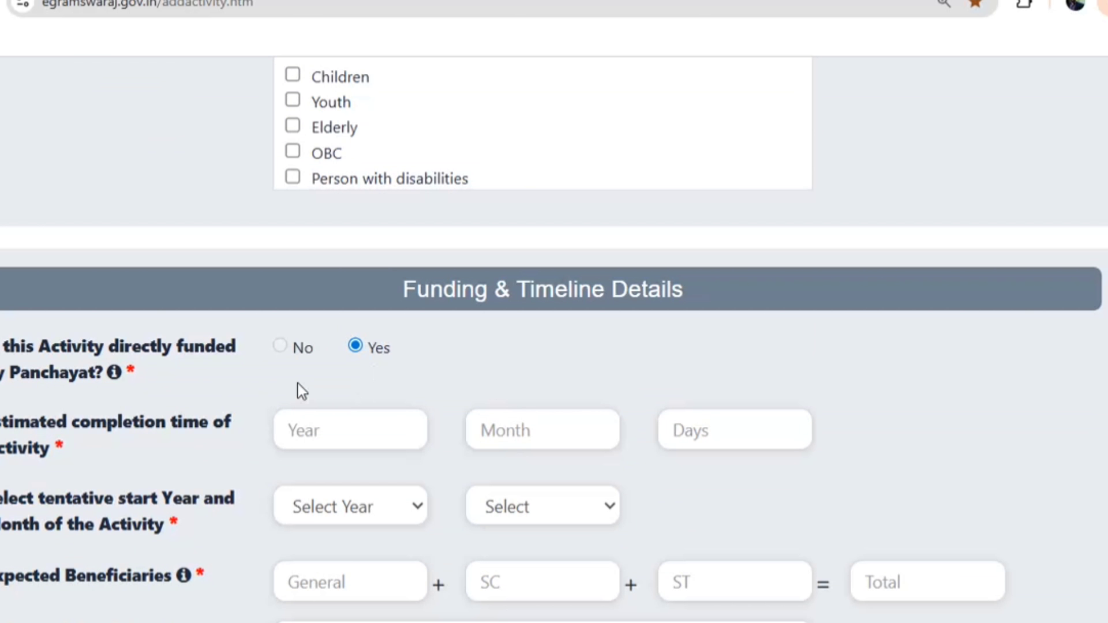
scroll(297, 383, "down", 3)
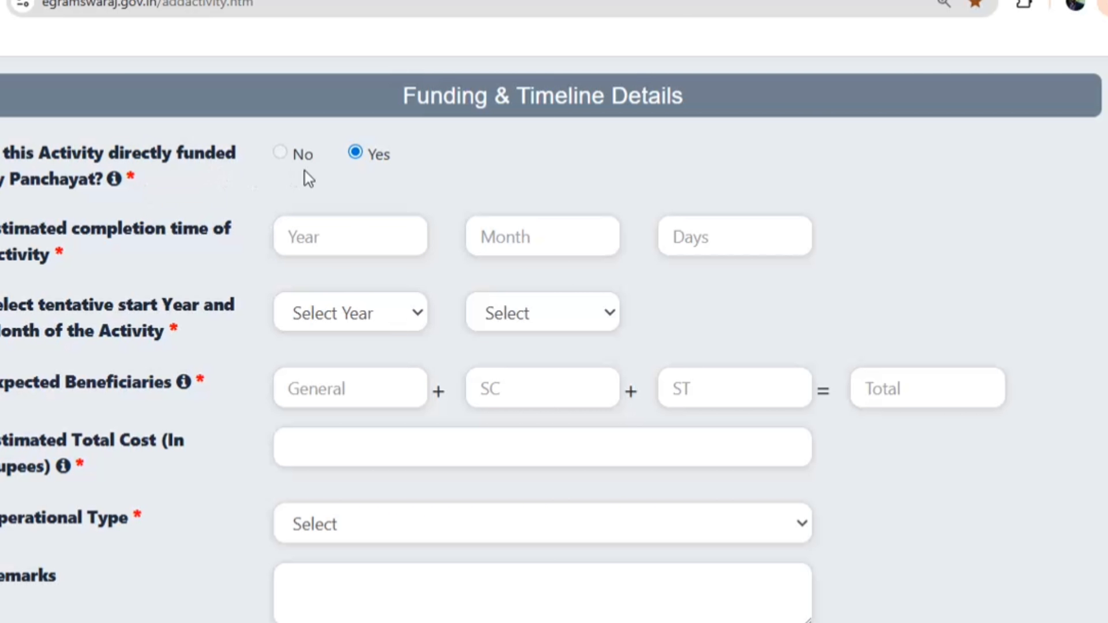
left_click(315, 238)
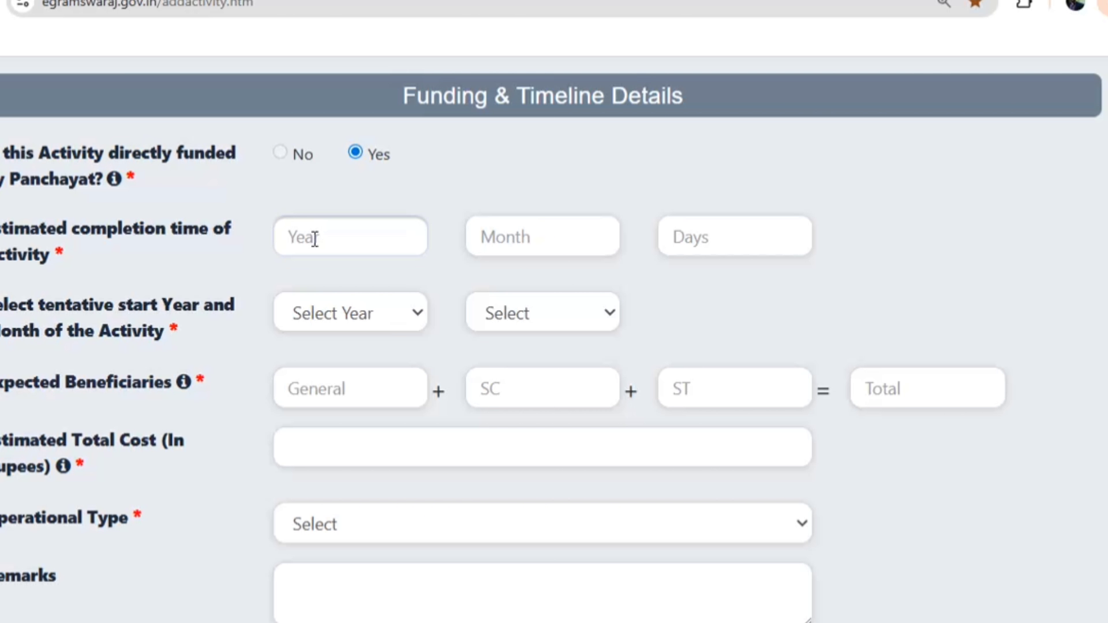
type("1")
left_click(314, 312)
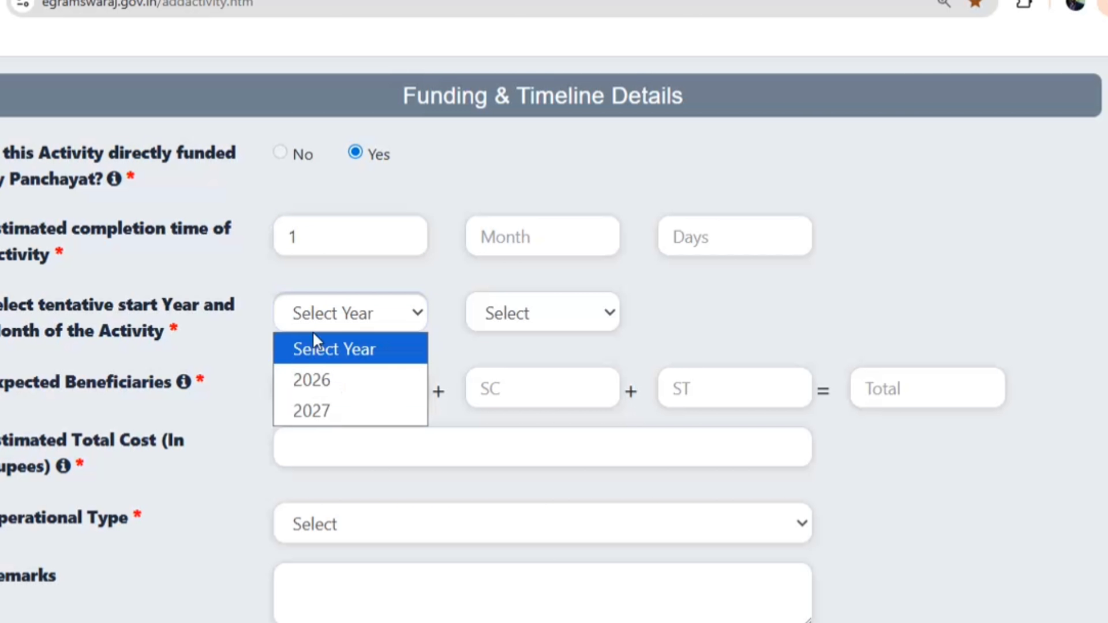
left_click(326, 411)
left_click(489, 323)
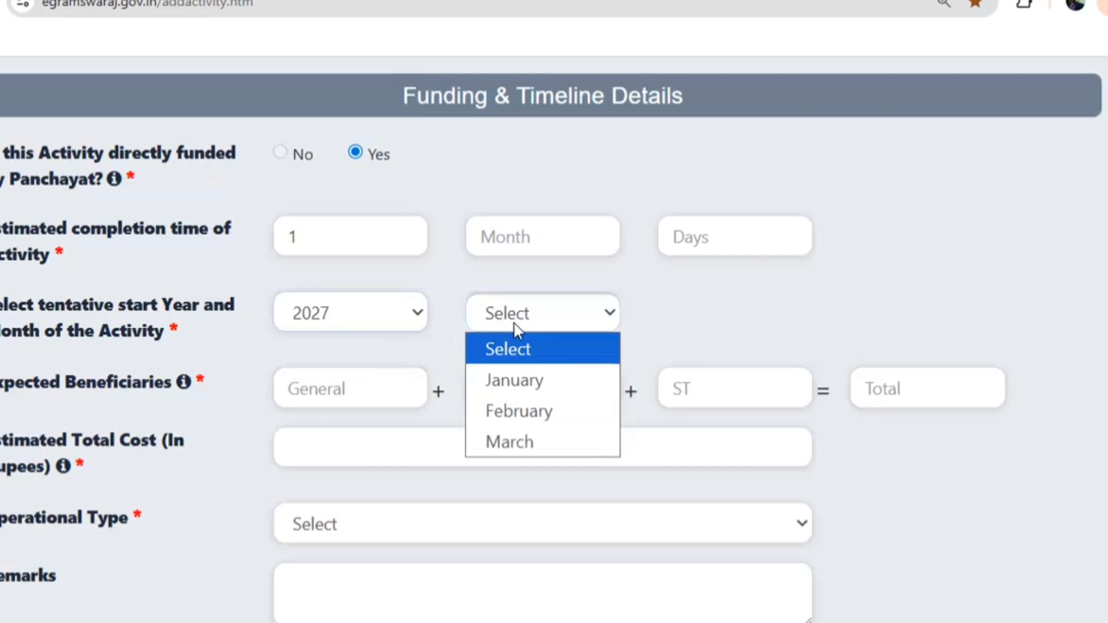
left_click(511, 442)
Enter 225 General beneficiaries and set the operational type to Wages
left_click(349, 392)
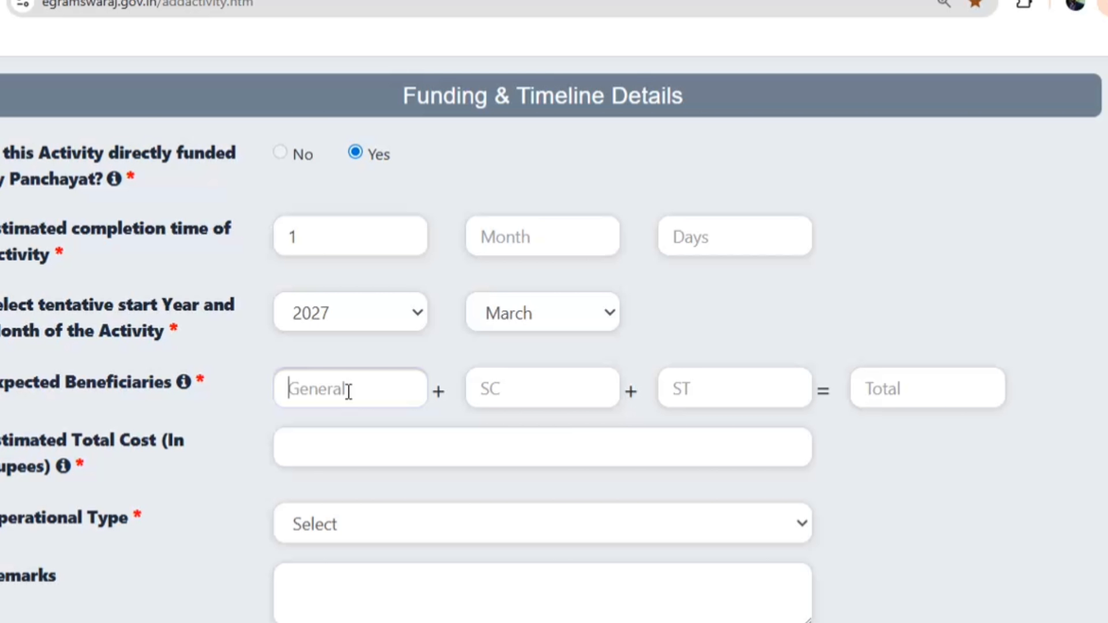
type("225")
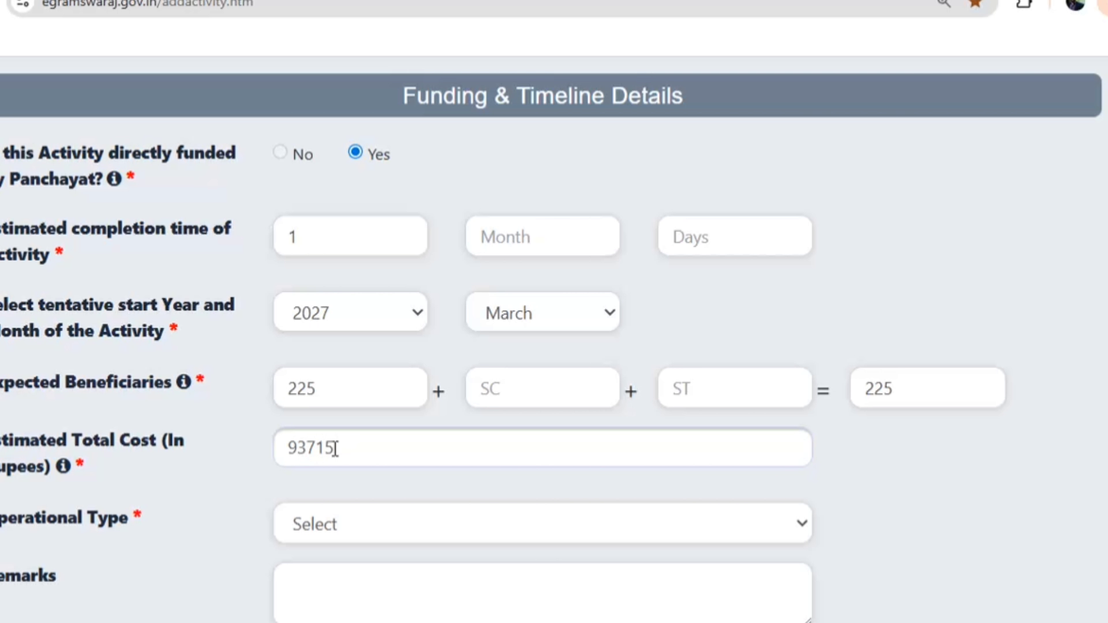
scroll(335, 449, "down", 3)
left_click(354, 326)
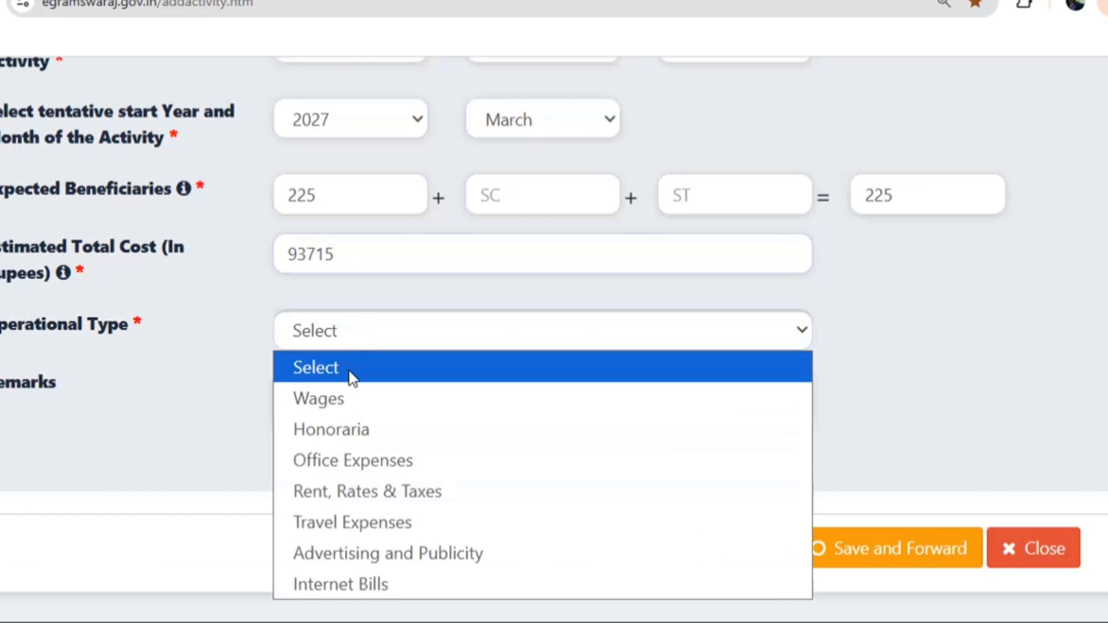
left_click(342, 411)
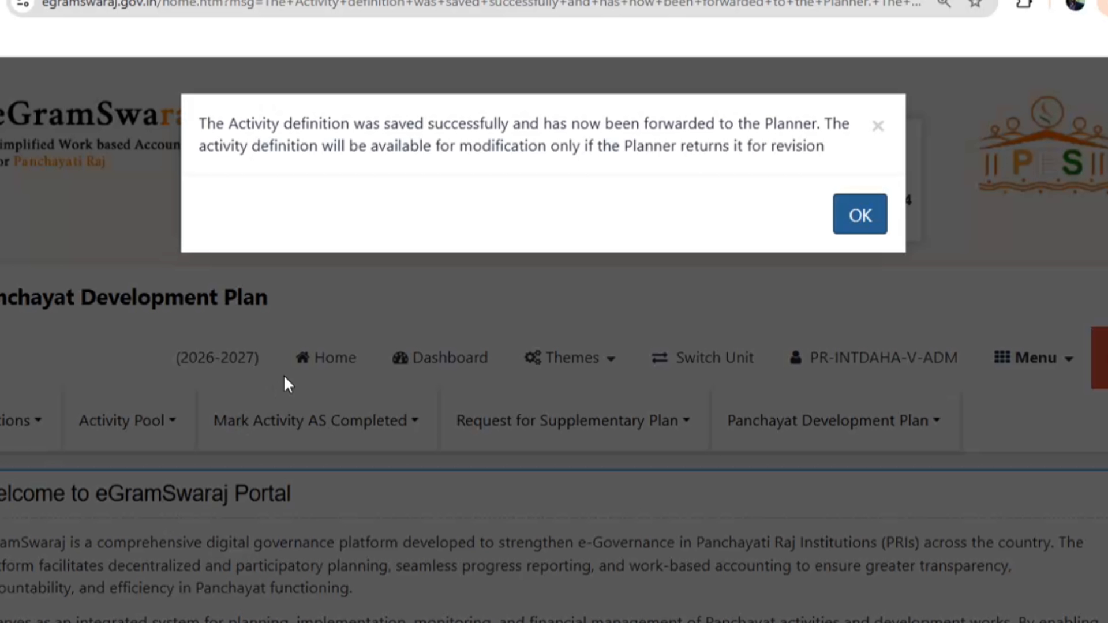
Dismiss the saved-successfully alert and go to Panchayat Development Plan > Register Plan
left_click(860, 226)
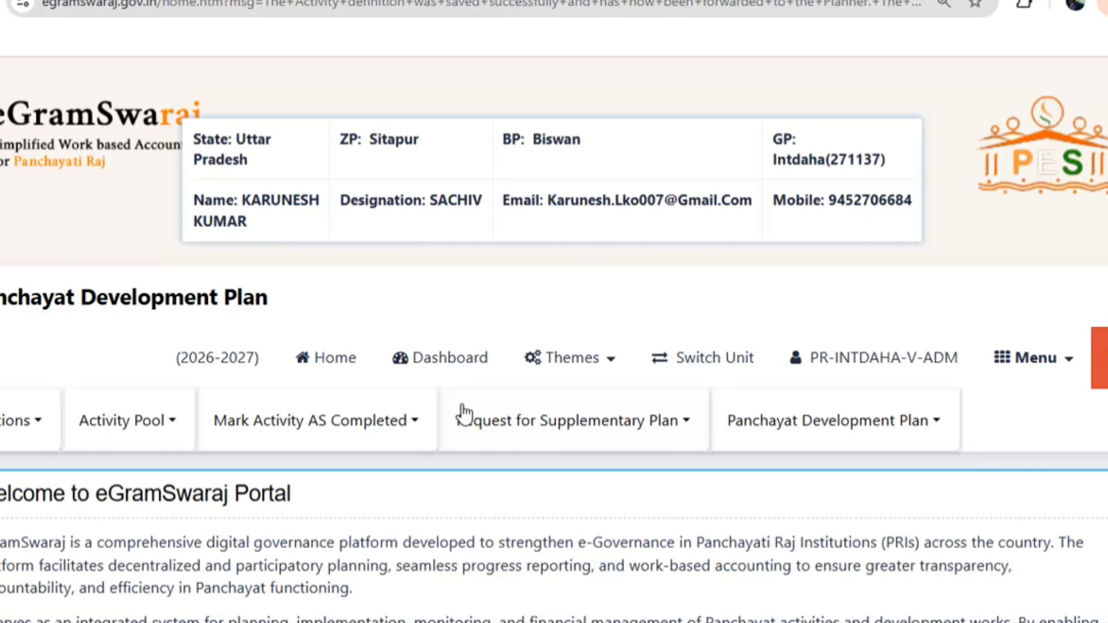
scroll(464, 413, "down", 3)
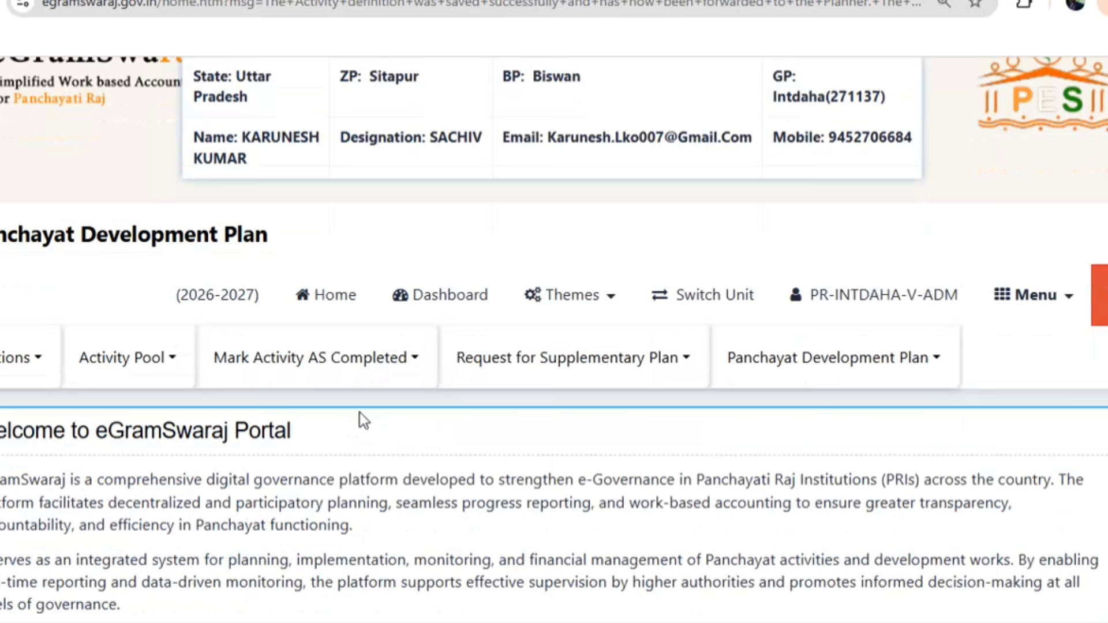
left_click(805, 247)
left_click(778, 282)
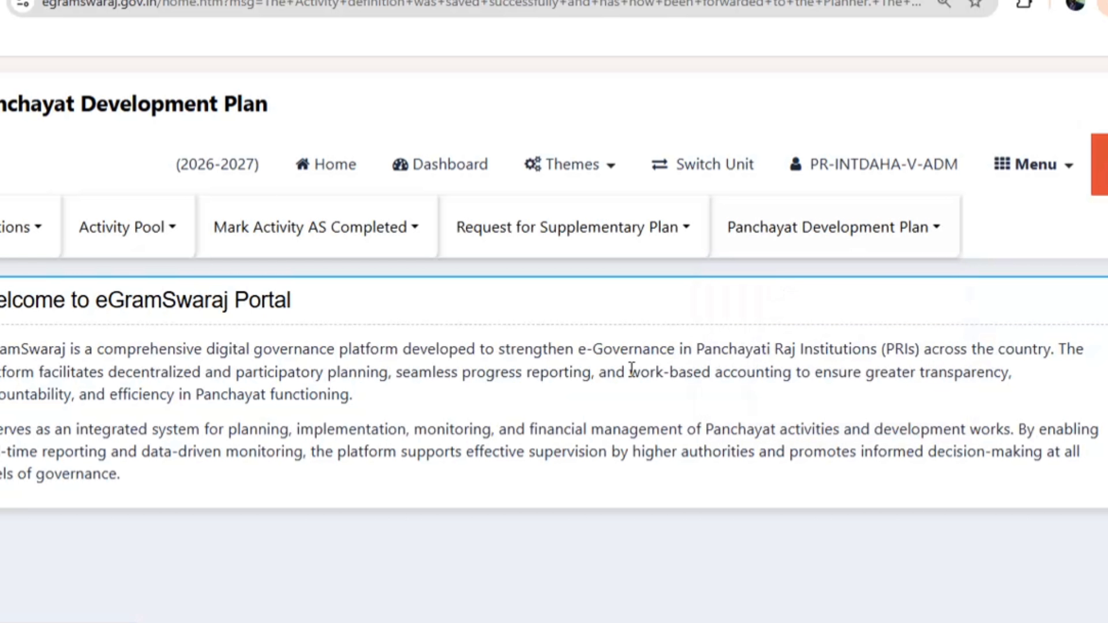
Allot 193715 from the Basic Grant (Tied) General amount to the community soak pits activity
scroll(543, 487, "down", 10)
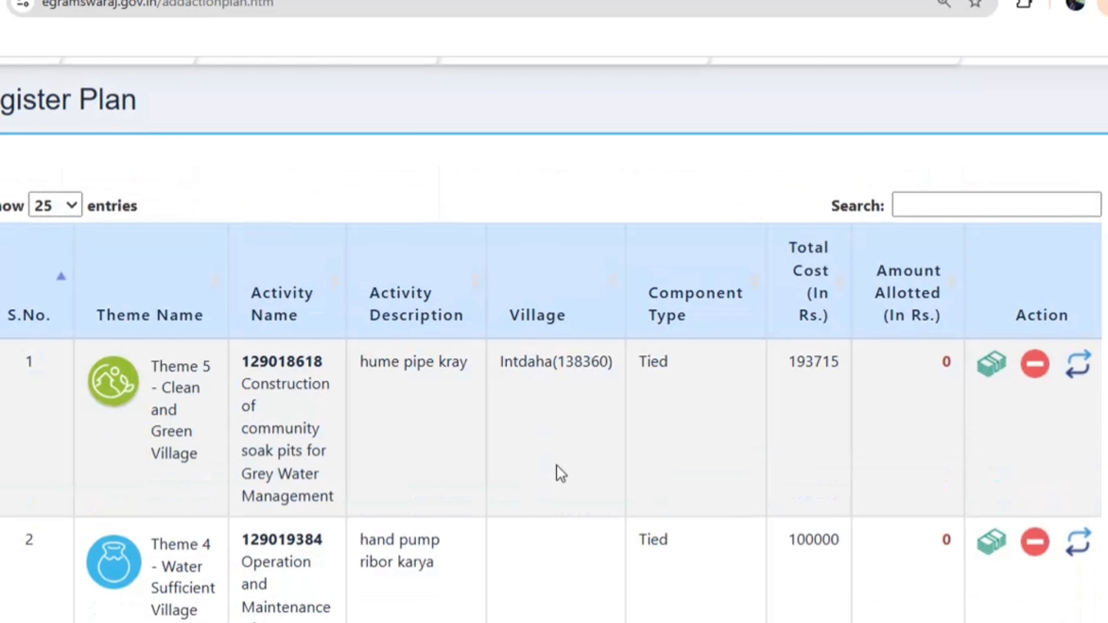
scroll(590, 402, "down", 3)
scroll(590, 403, "up", 5)
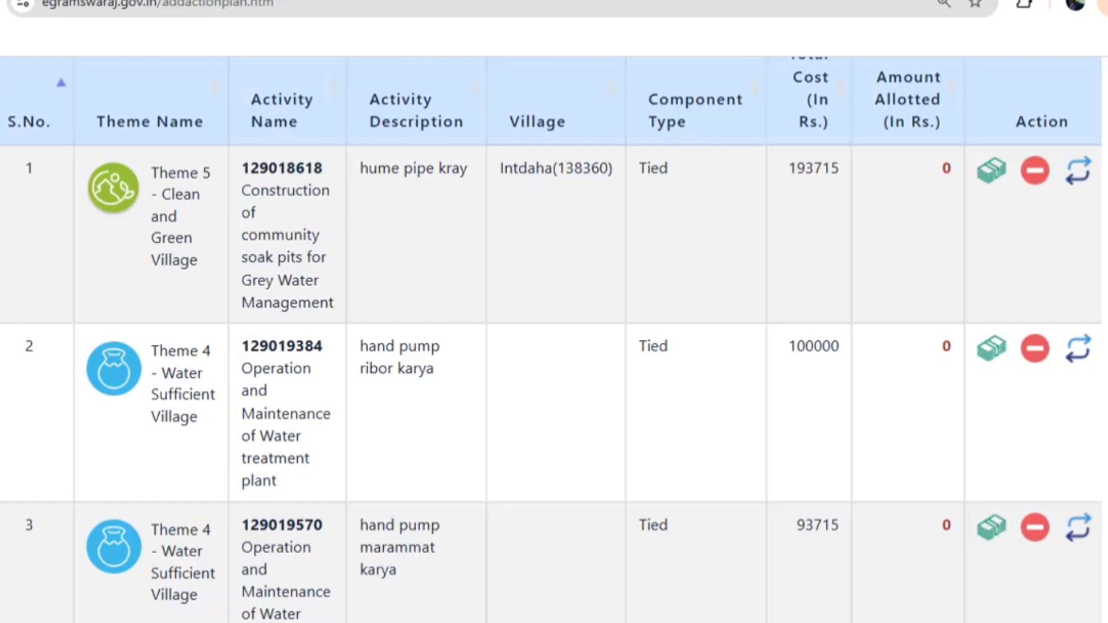
left_click(990, 173)
scroll(455, 398, "down", 2)
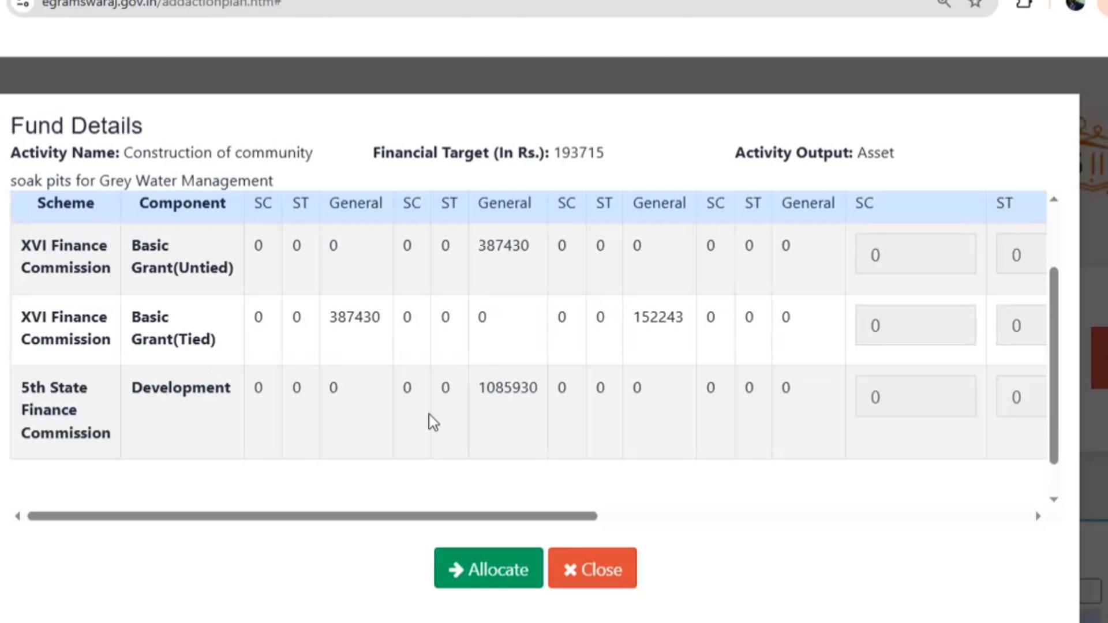
left_click(608, 520)
left_click(367, 327)
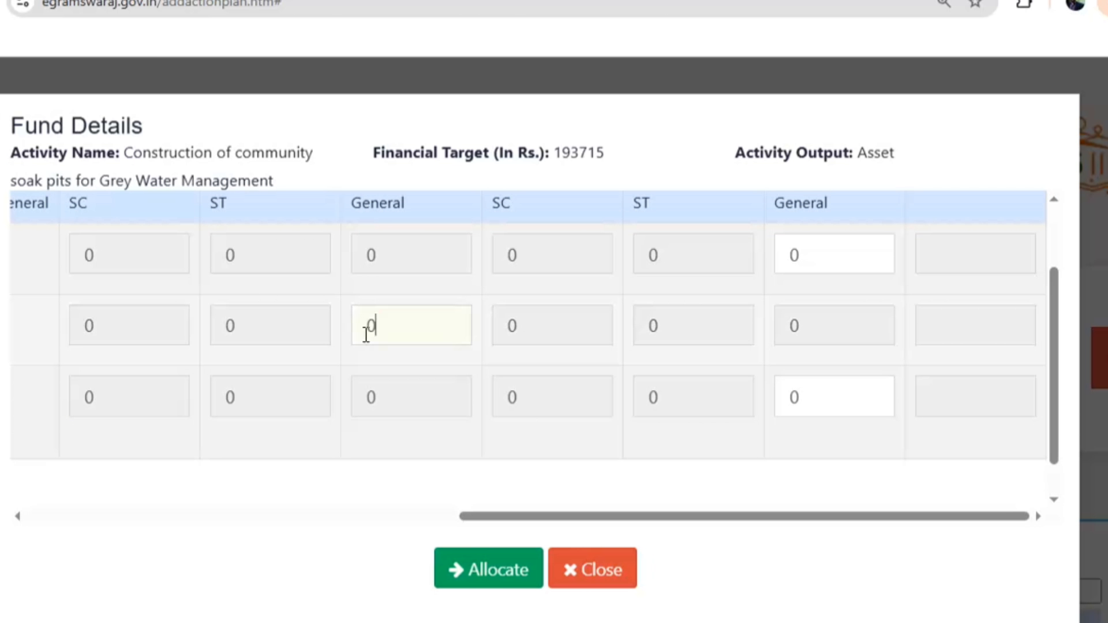
double_click(367, 326)
type("193715")
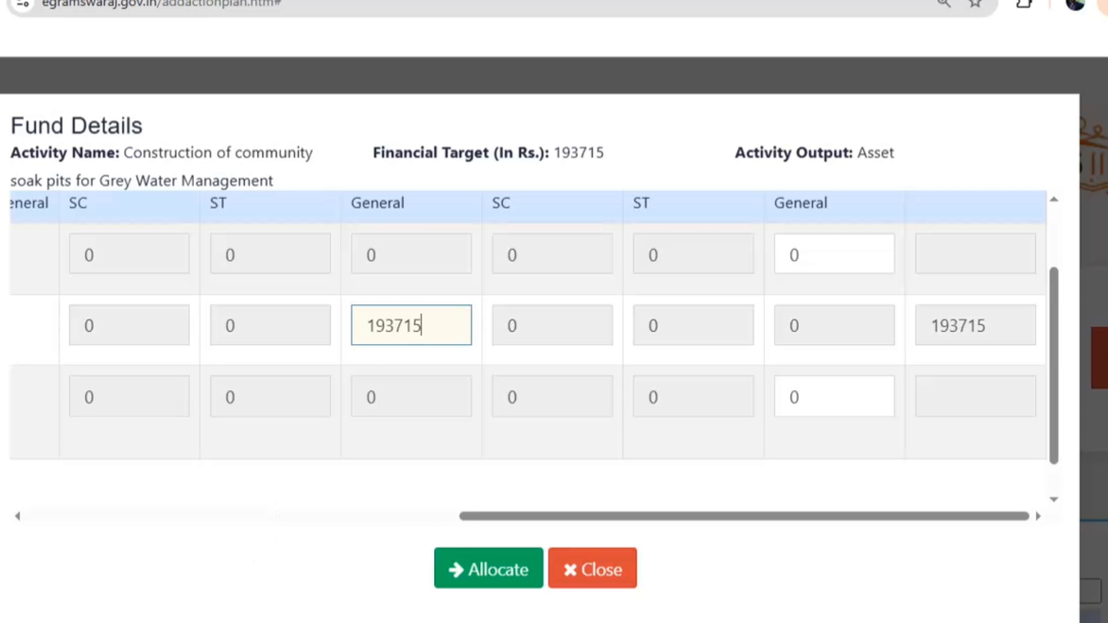
left_click(485, 568)
scroll(522, 557, "down", 5)
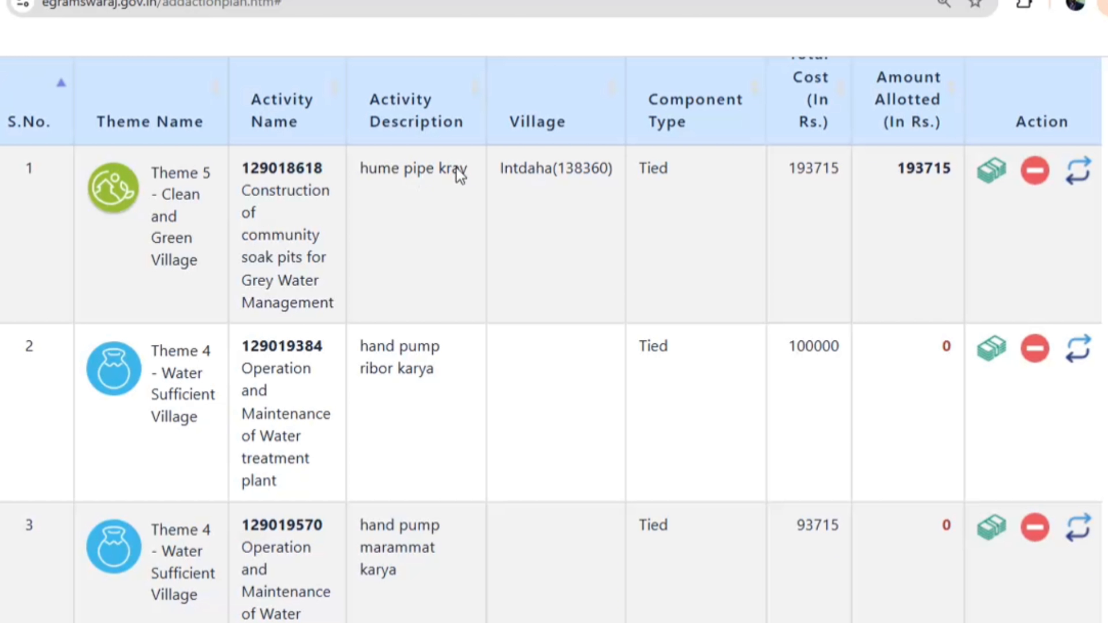
Allot 100000 from the Basic Grant (Tied) General amount to the water treatment plant activity
left_click(991, 347)
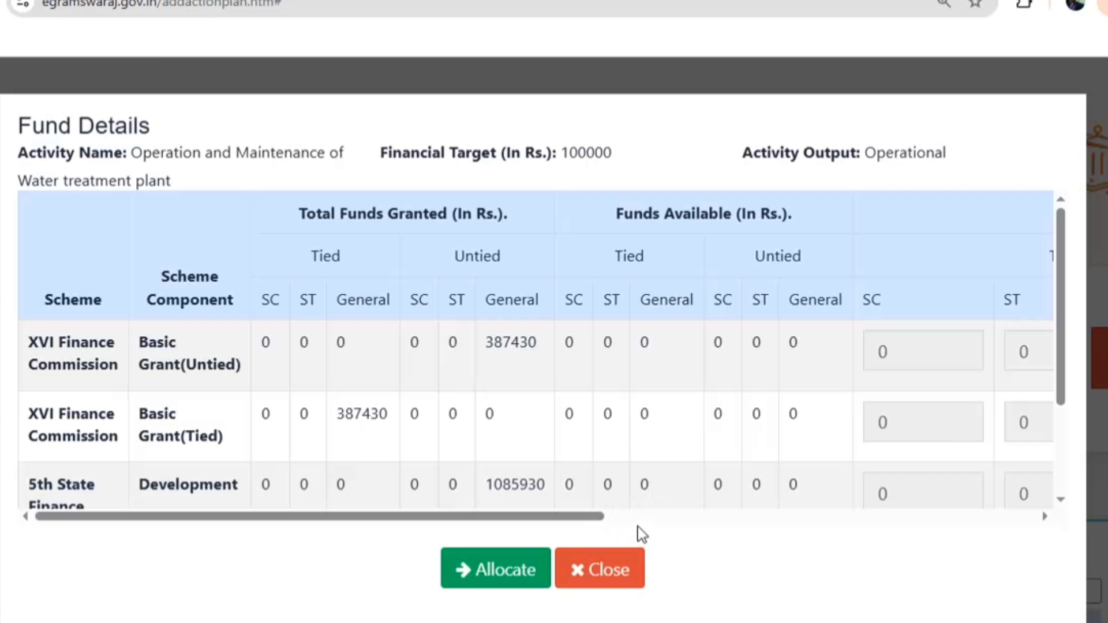
left_click(613, 519)
left_click(409, 420)
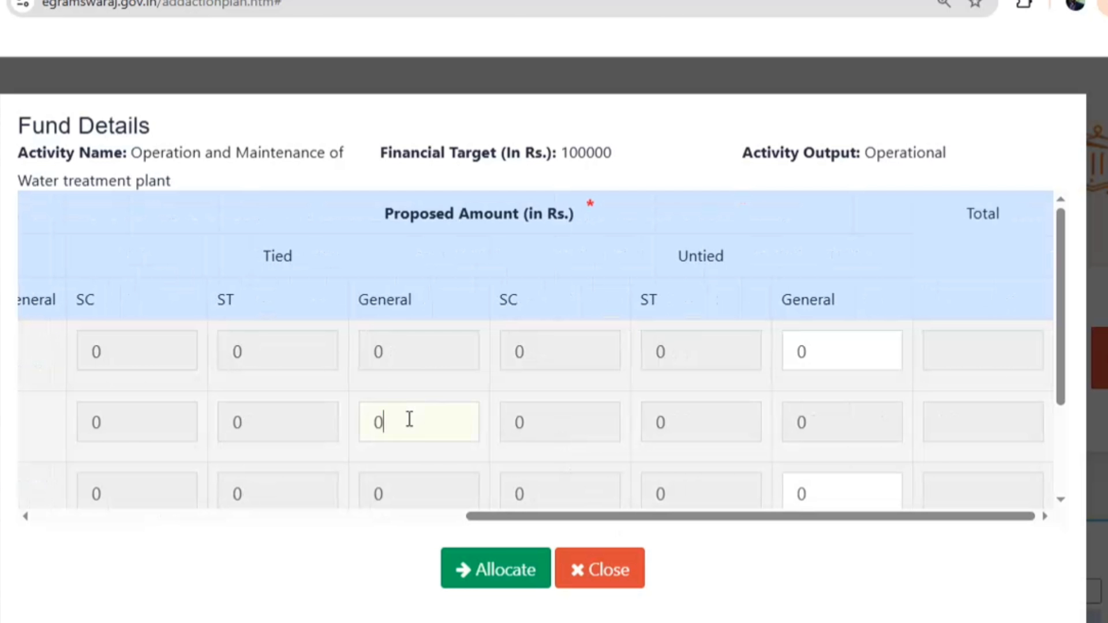
key("ctrl+a")
type("7")
key("BackSpace")
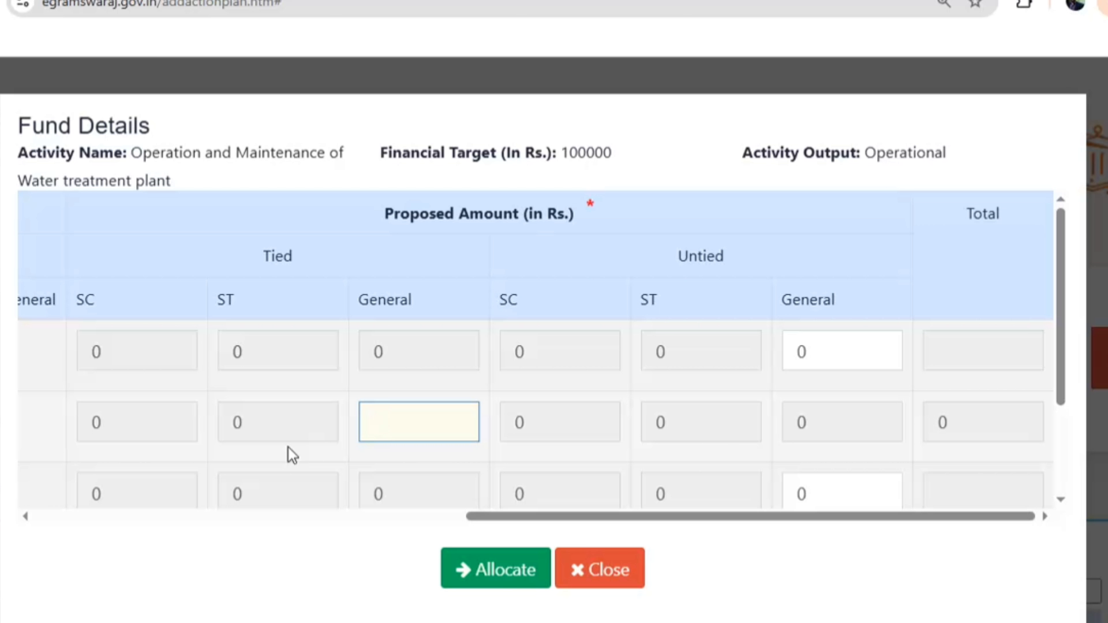
type("100000")
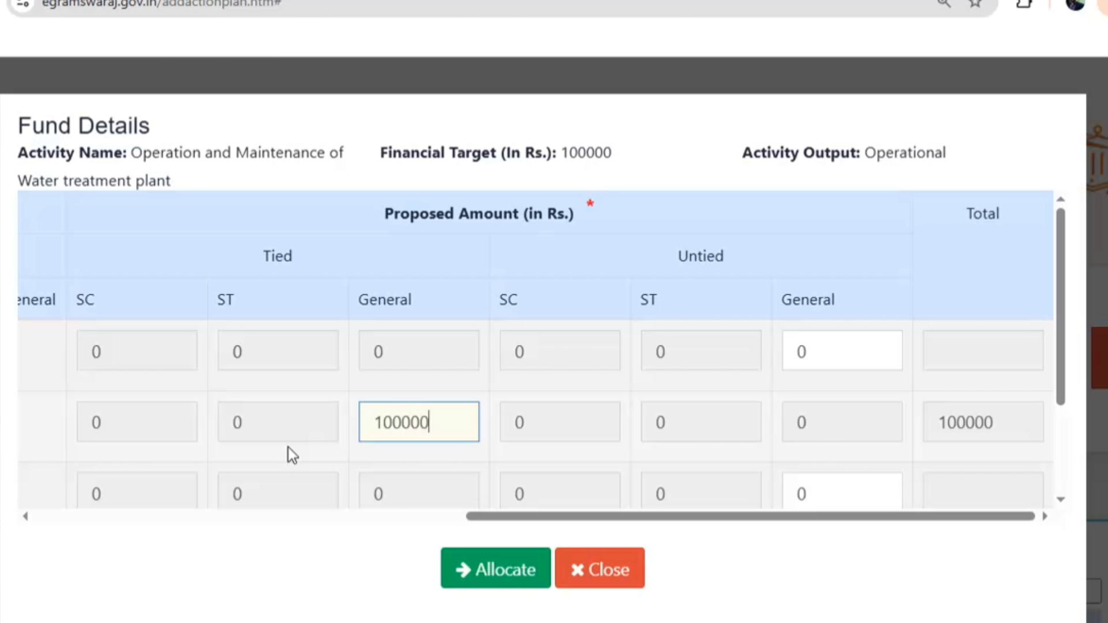
left_click(473, 570)
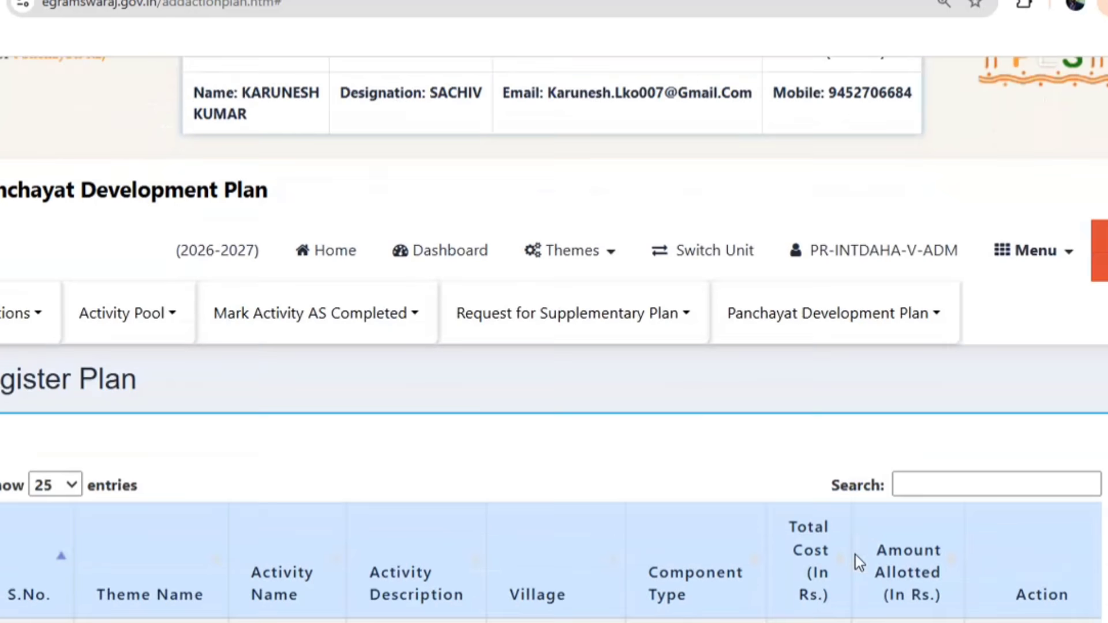
scroll(855, 555, "down", 8)
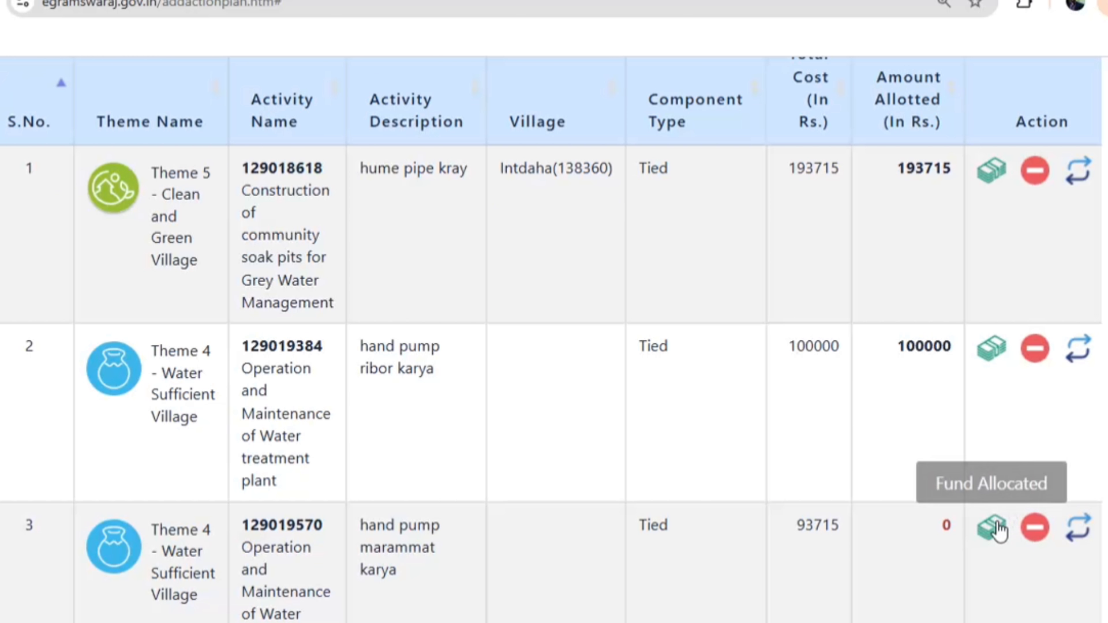
Allot 93715 from the tied General amount to the hand pump marammat karya activity
left_click(994, 528)
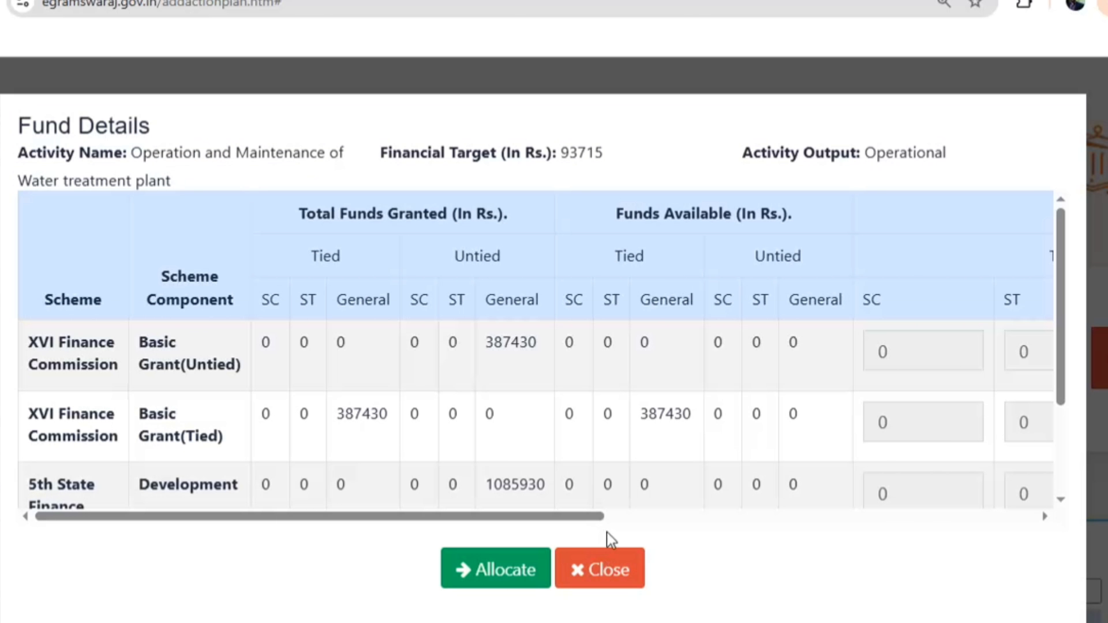
left_click(616, 519)
left_click_drag(394, 424, 328, 436)
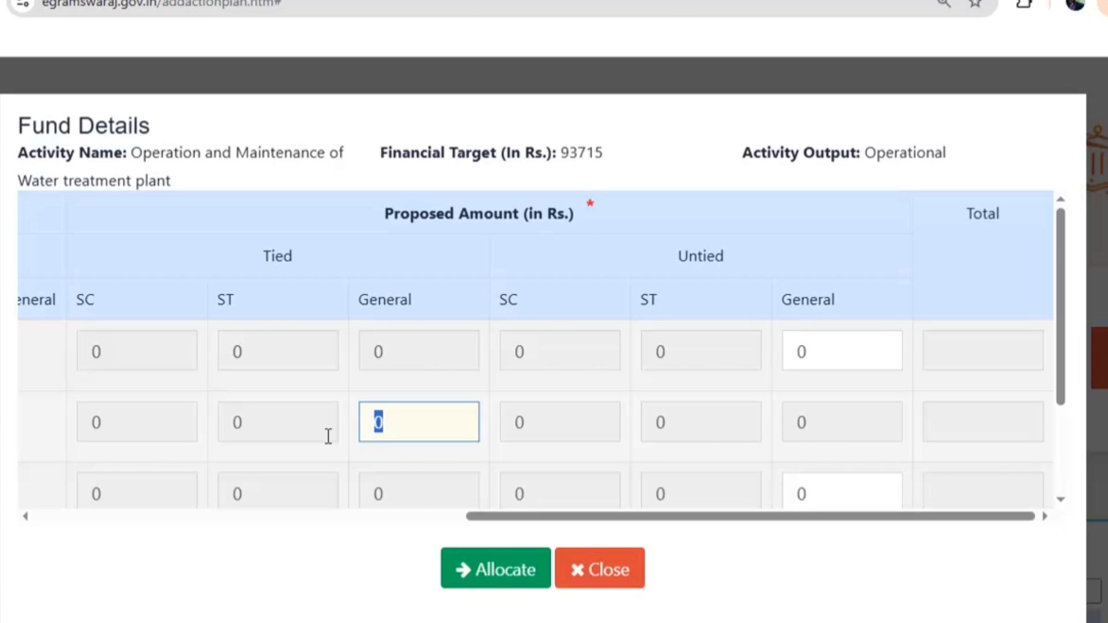
type("93715")
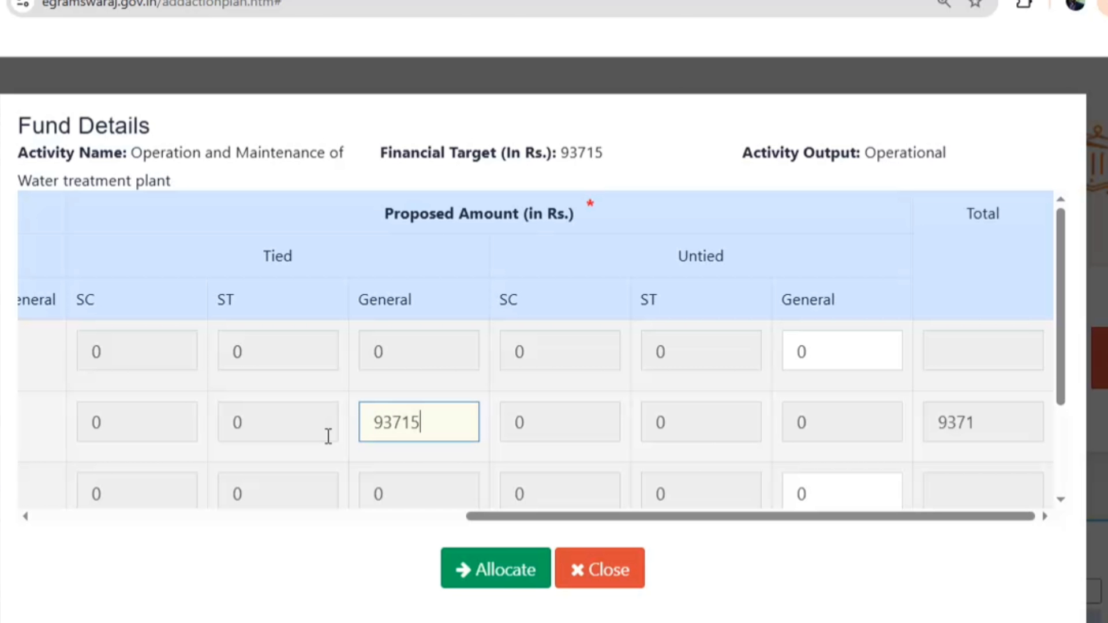
left_click(507, 571)
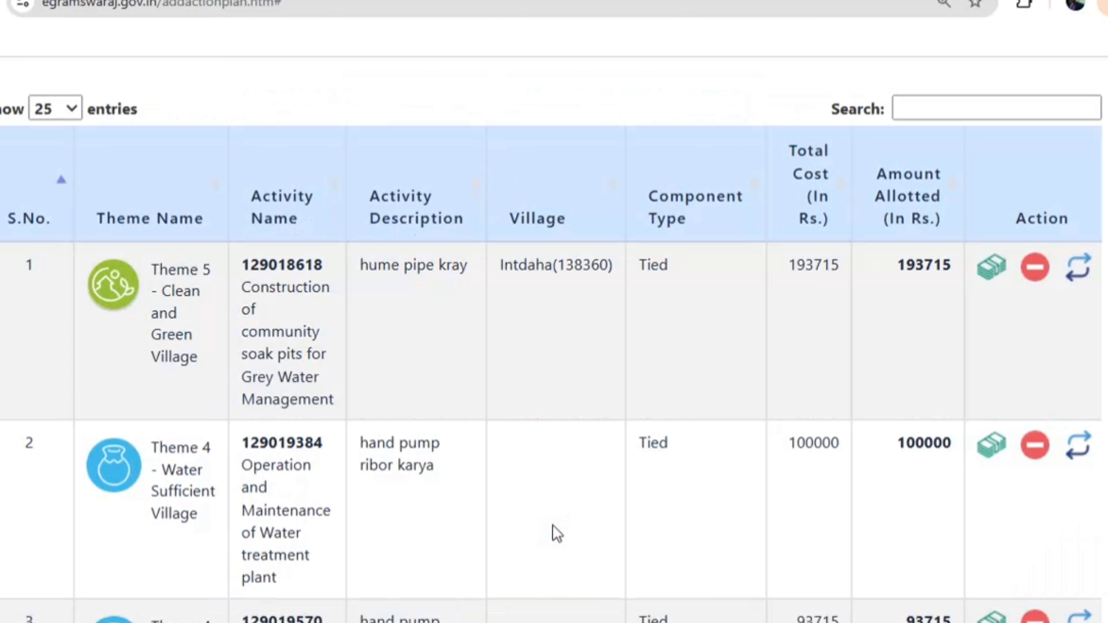
scroll(556, 528, "down", 6)
Attach karyawahi.pdf as citizen-approval proof and attempt to save the plan
scroll(577, 478, "down", 5)
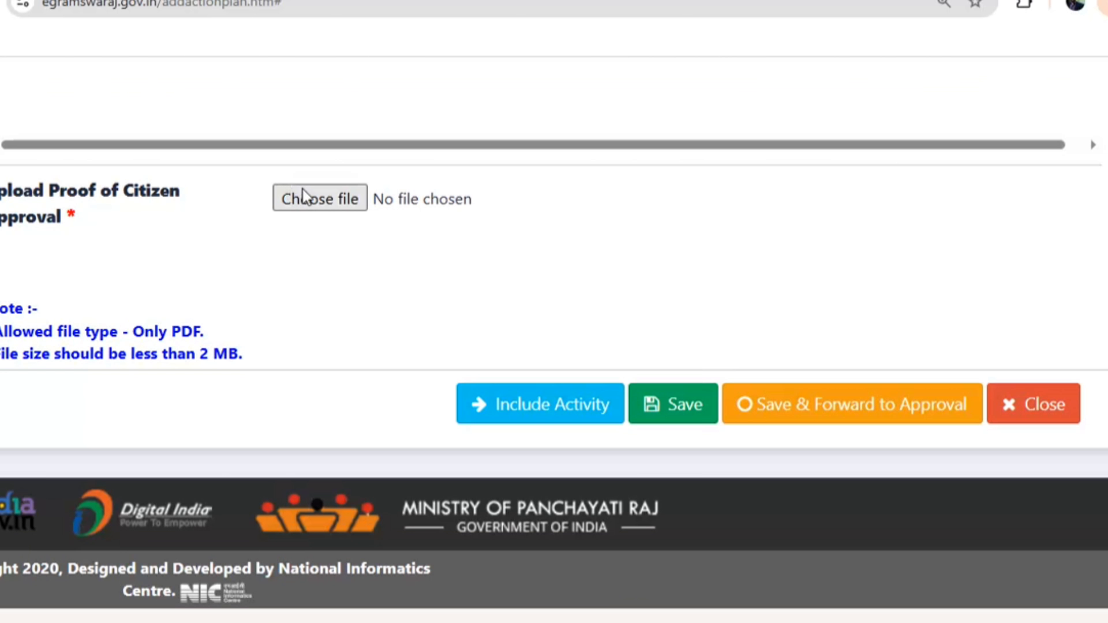
left_click(303, 200)
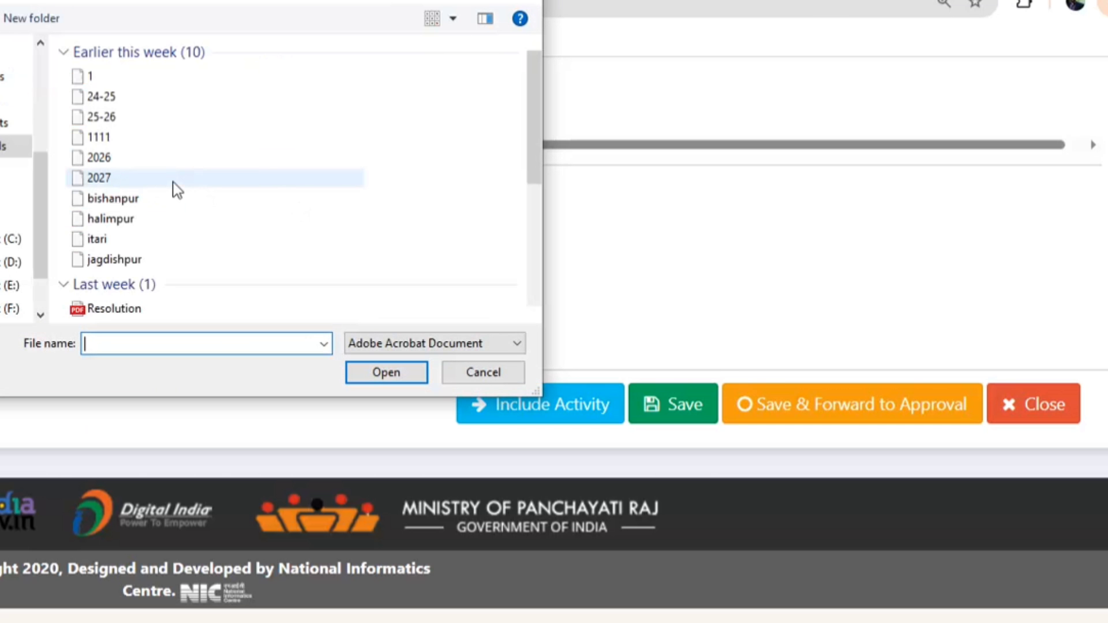
scroll(125, 244, "down", 3)
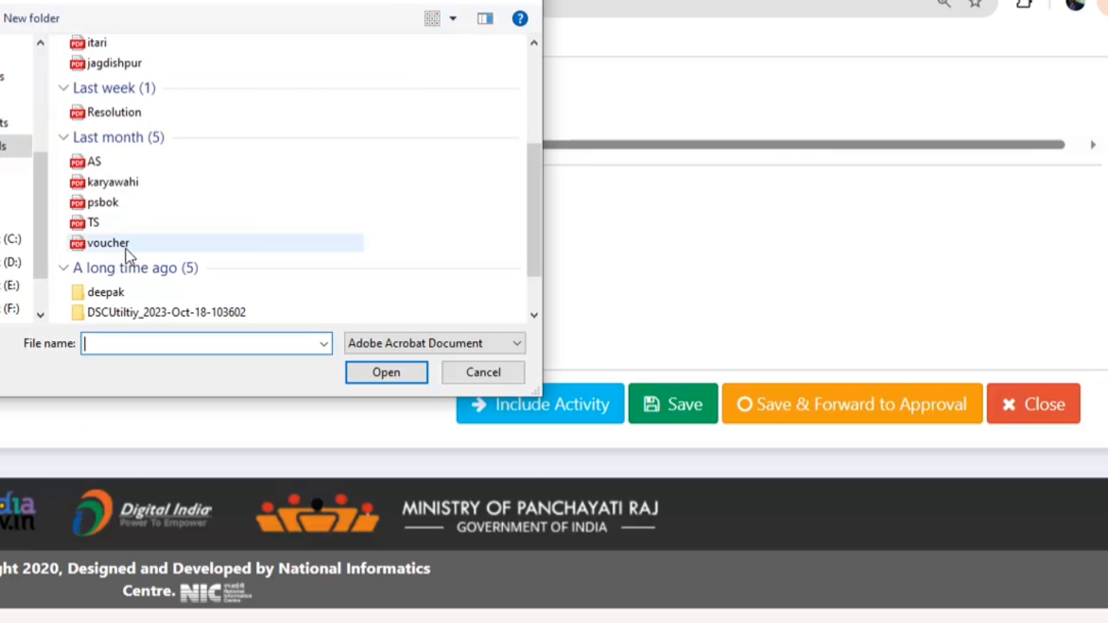
double_click(129, 183)
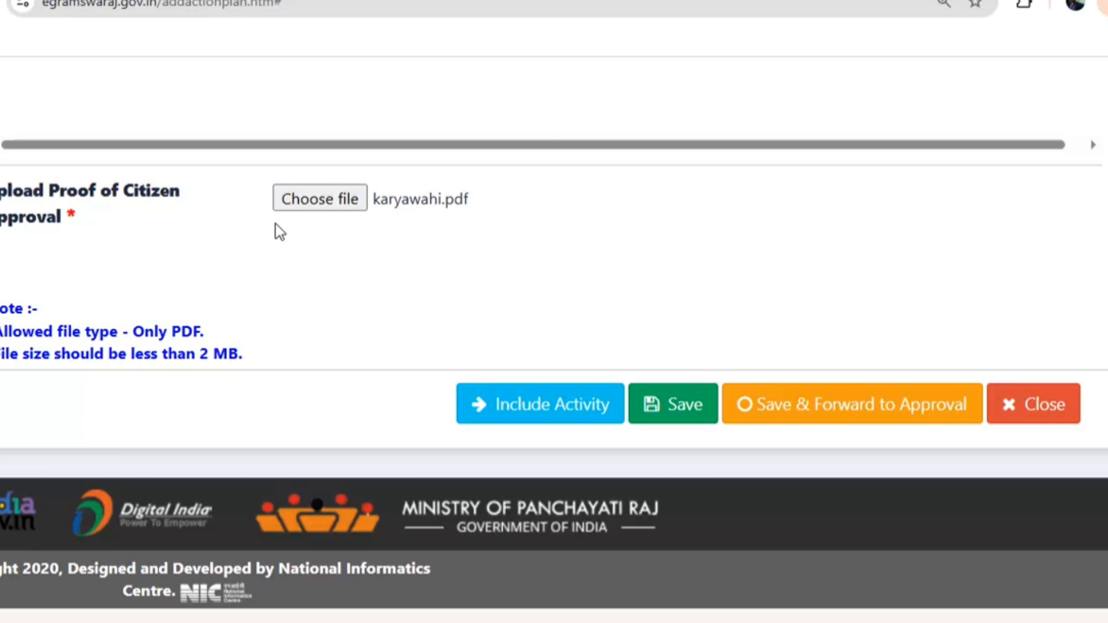
scroll(605, 353, "up", 10)
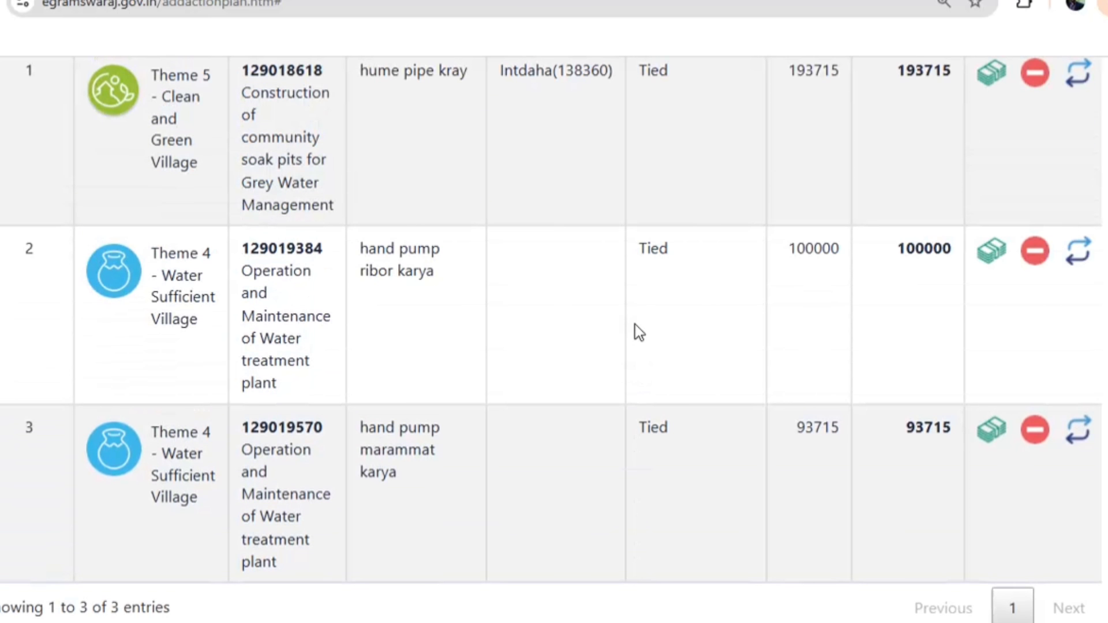
scroll(635, 324, "down", 6)
left_click(706, 600)
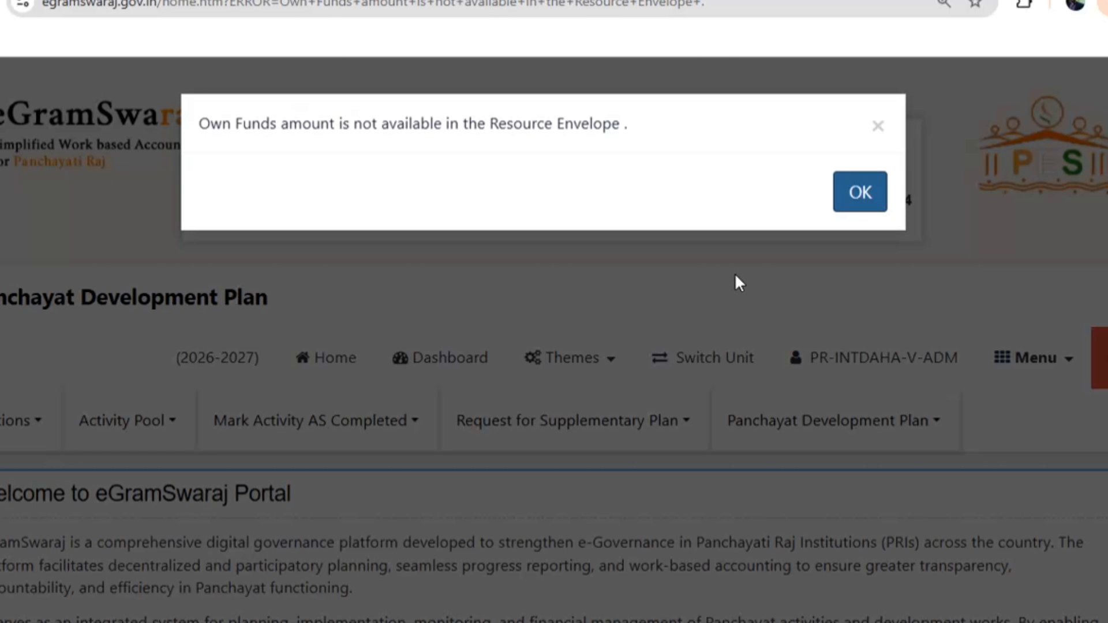
Dismiss the Own Funds error and go to the Funds / Resource Envelope module
left_click(867, 210)
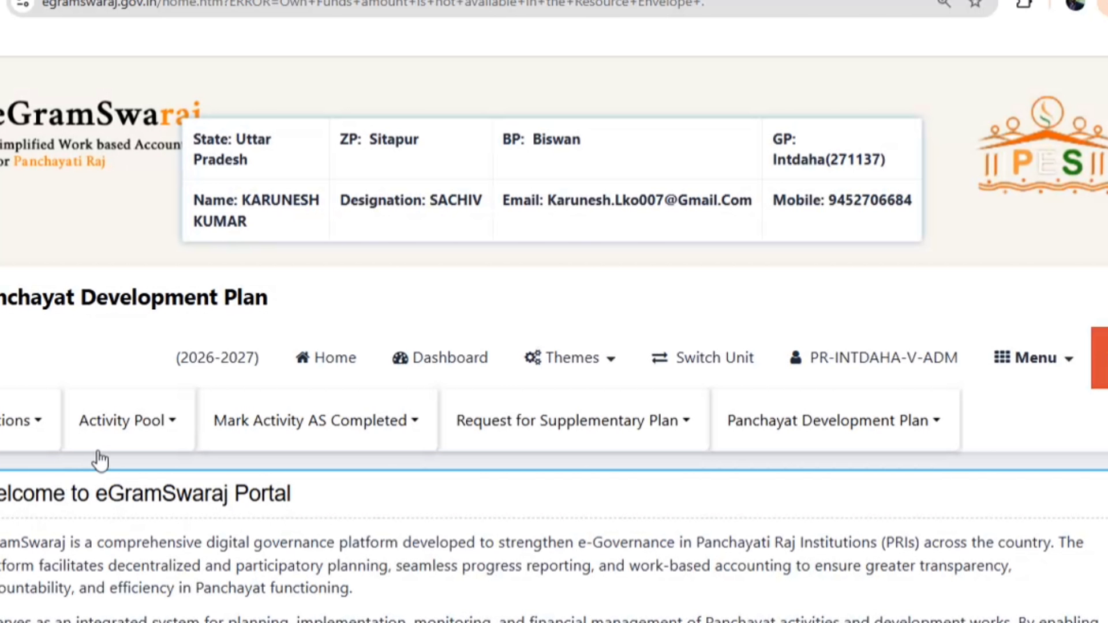
left_click(1032, 357)
scroll(831, 461, "down", 8)
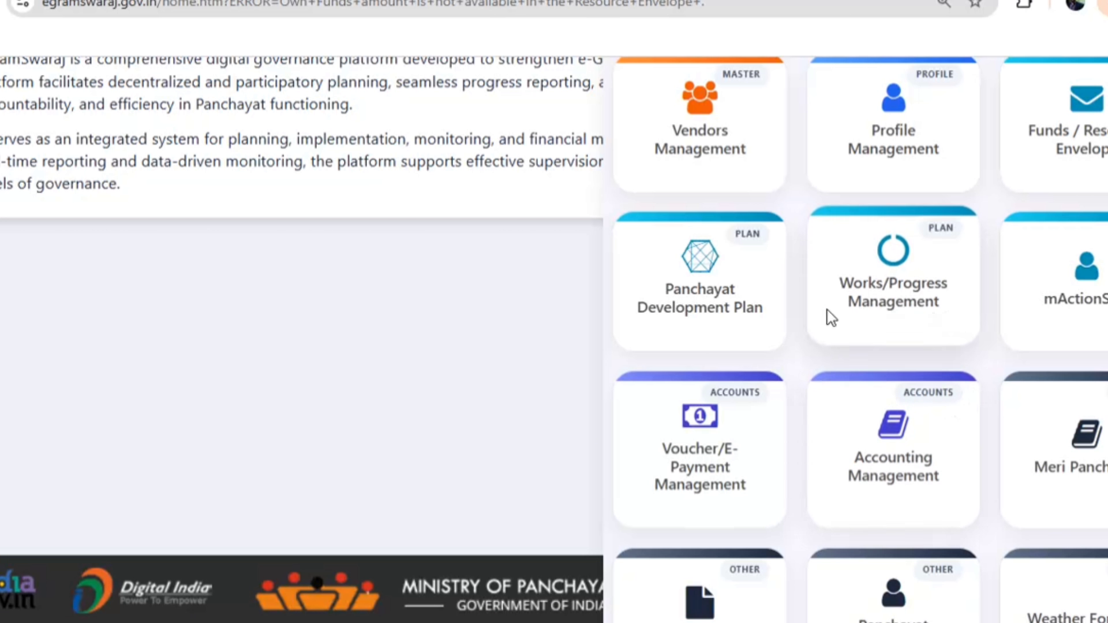
left_click(1100, 154)
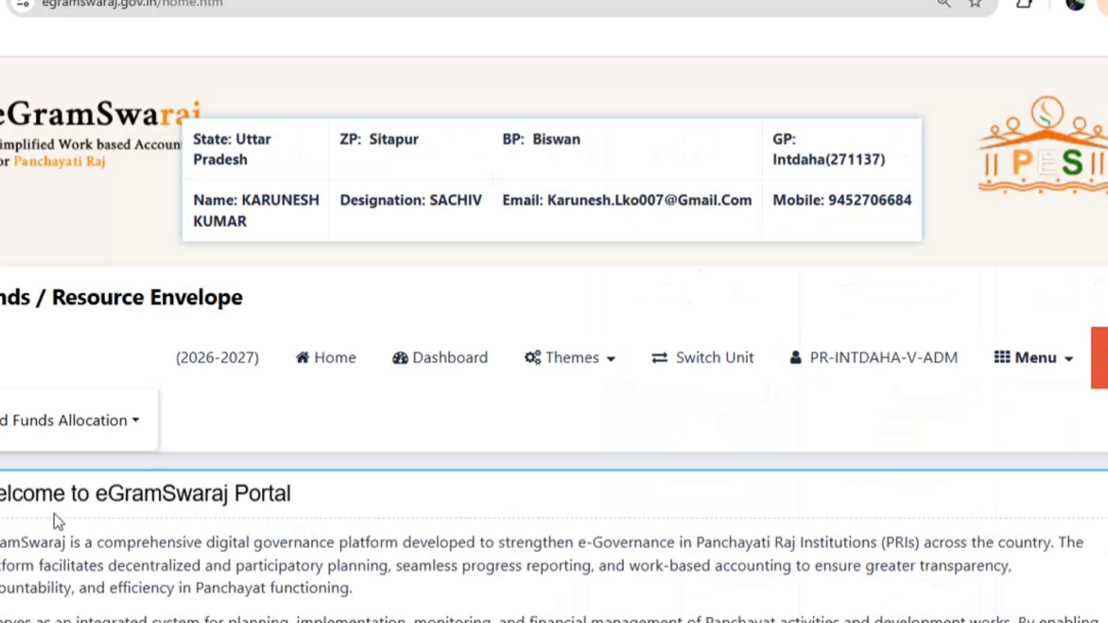
Enter 25000 as the General Own Funds budget allocation, save, and acknowledge the confirmation
left_click(94, 433)
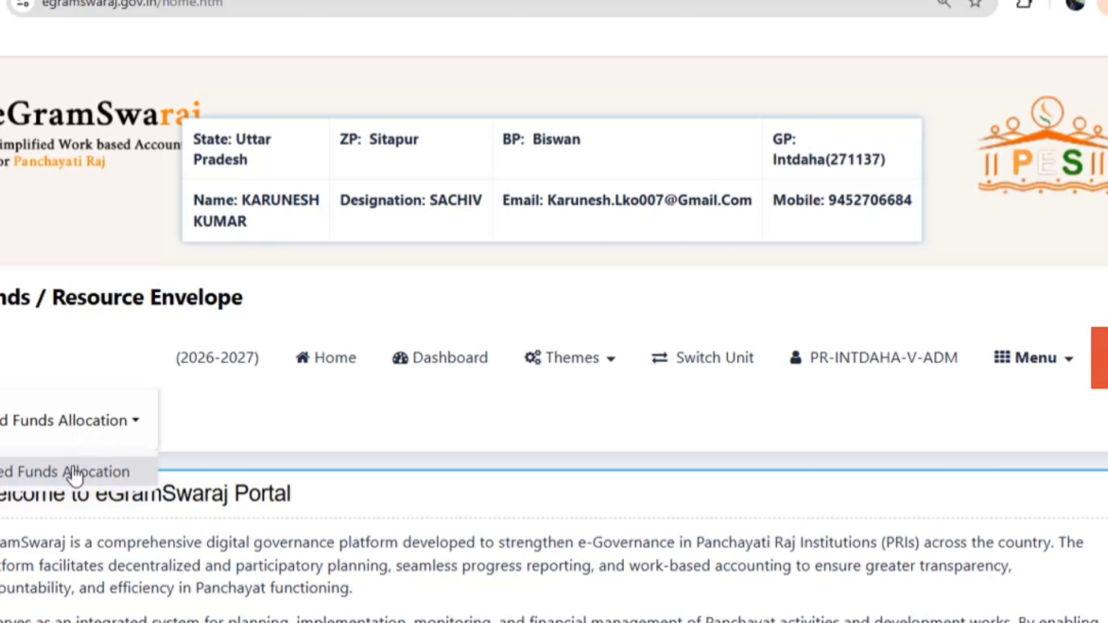
left_click(72, 468)
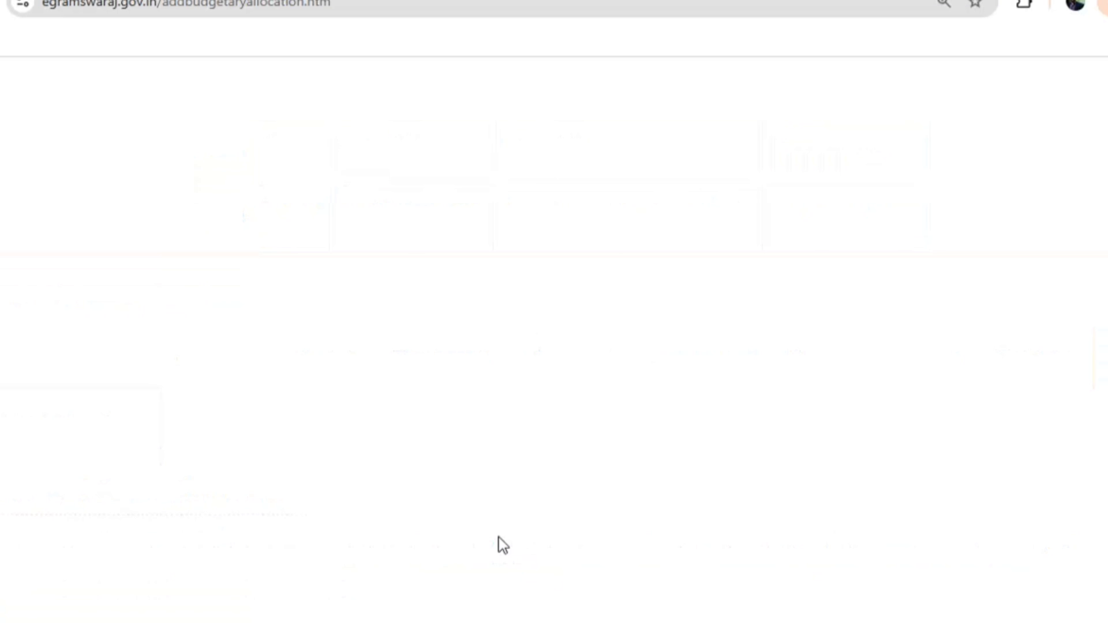
scroll(558, 537, "down", 8)
scroll(537, 485, "down", 20)
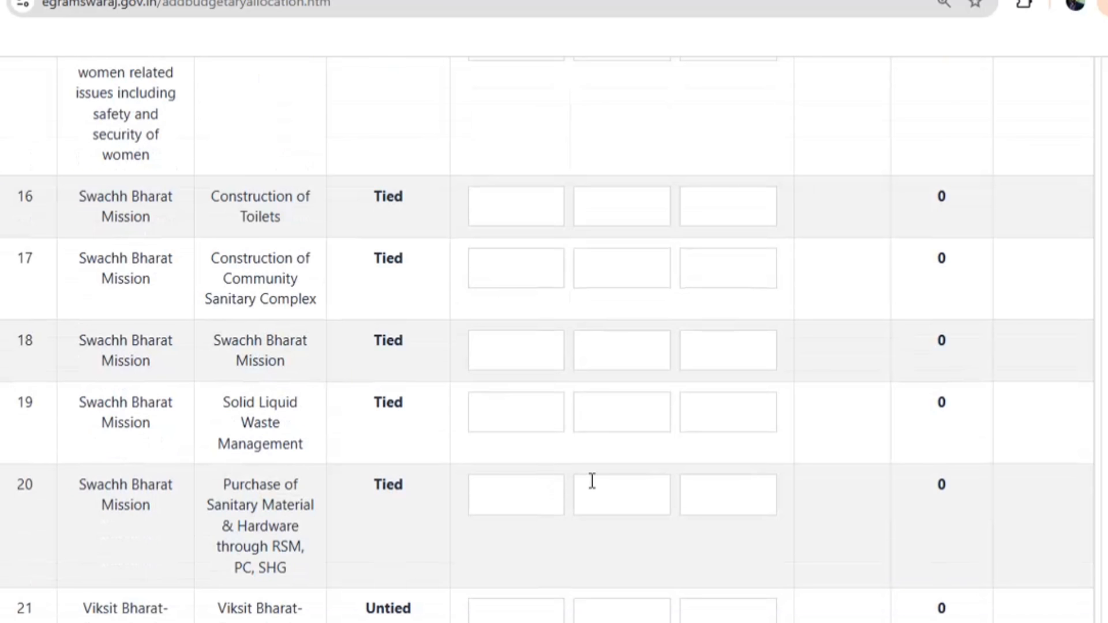
scroll(637, 504, "down", 10)
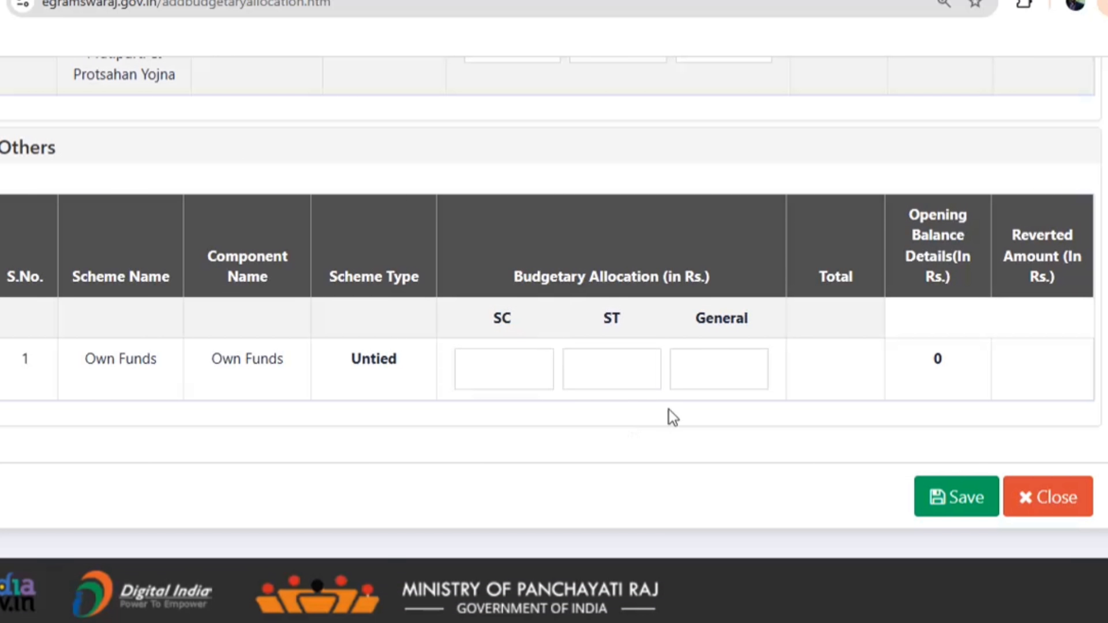
left_click(710, 379)
type("25000")
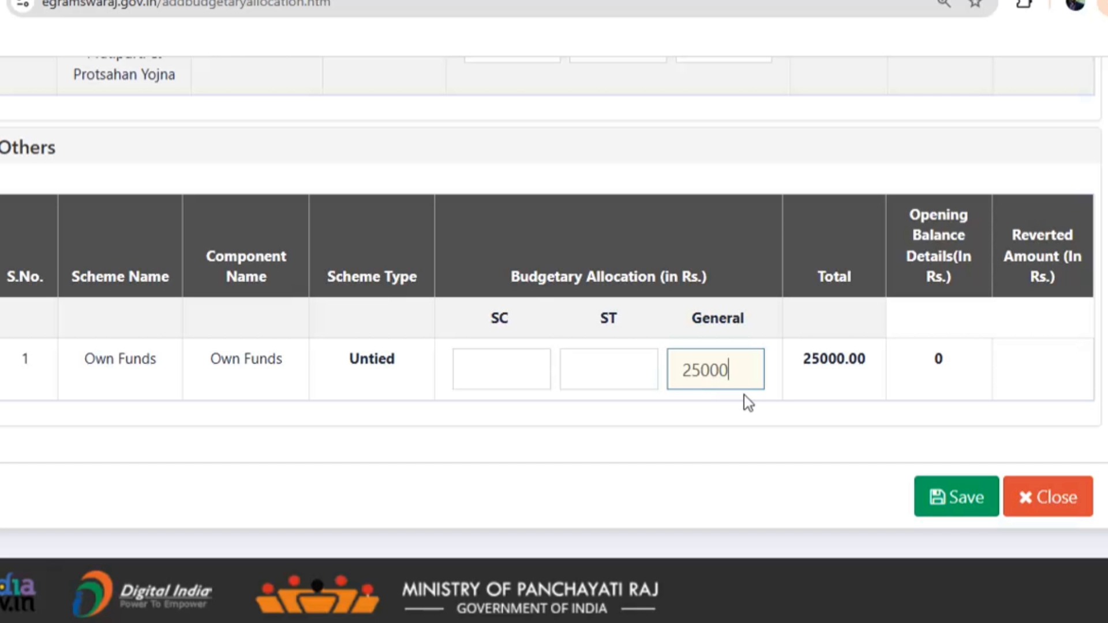
left_click(934, 497)
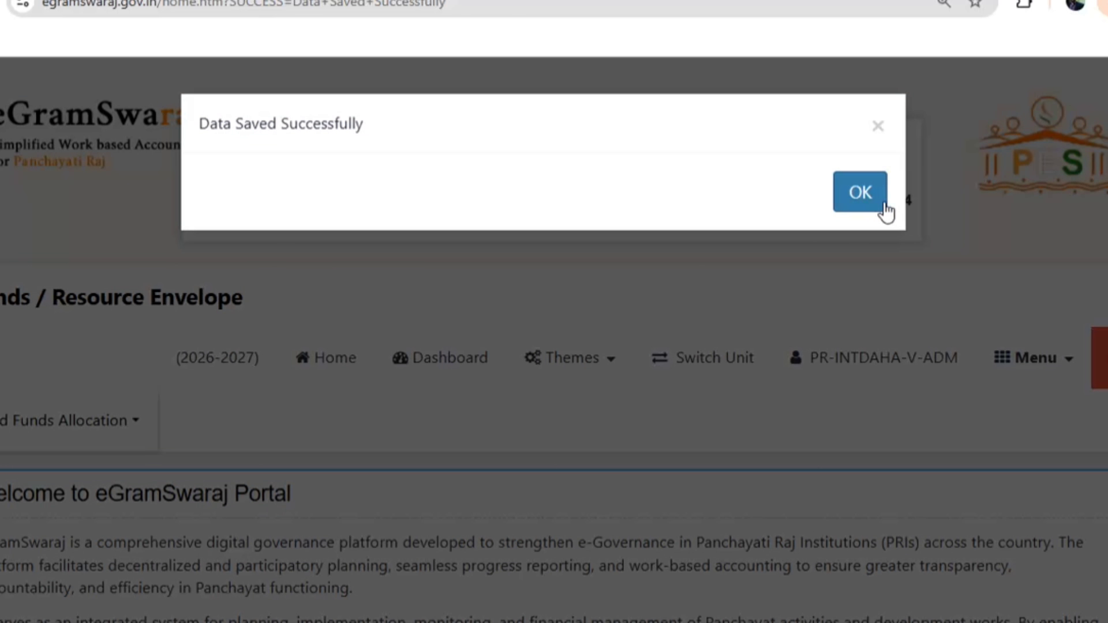
left_click(884, 209)
Return to the Panchayat Development Plan's Register Plan list of activities
left_click(1014, 365)
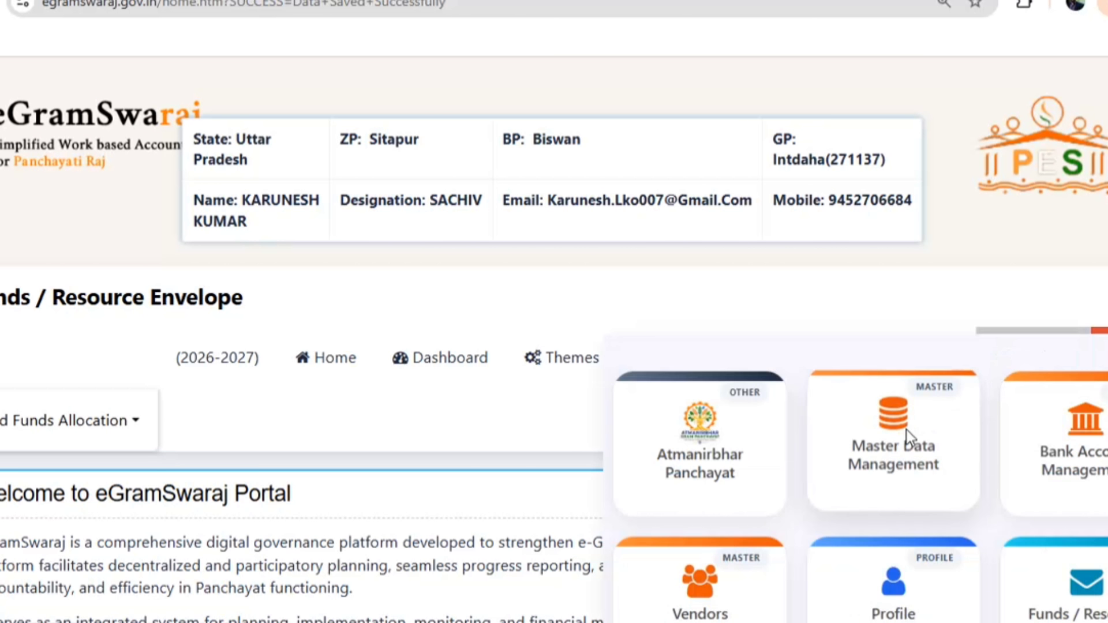
scroll(903, 431, "down", 5)
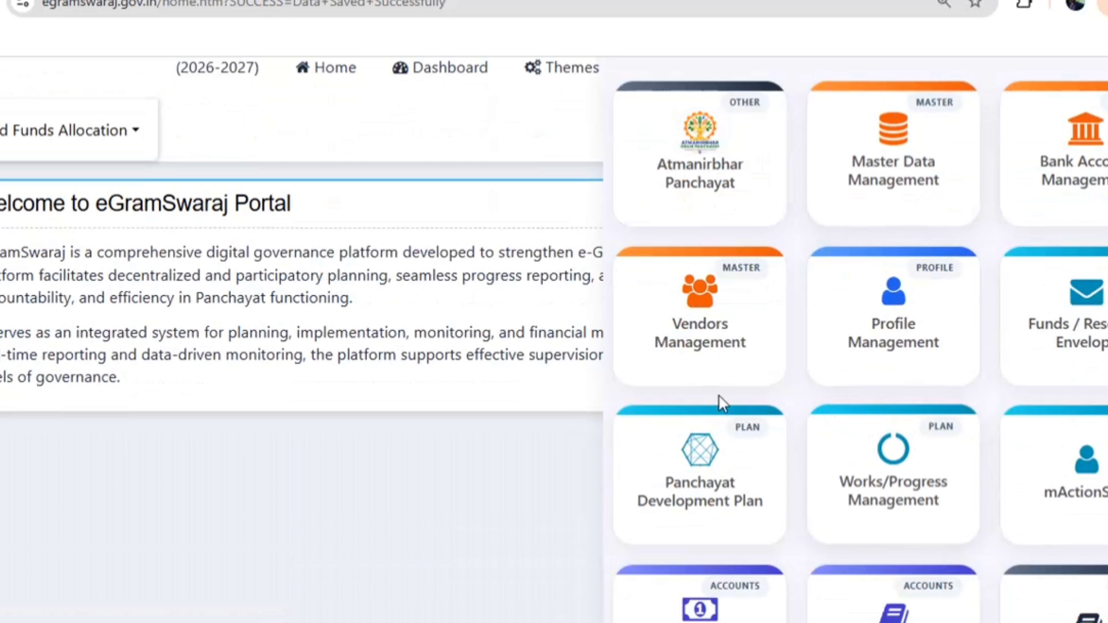
left_click(706, 500)
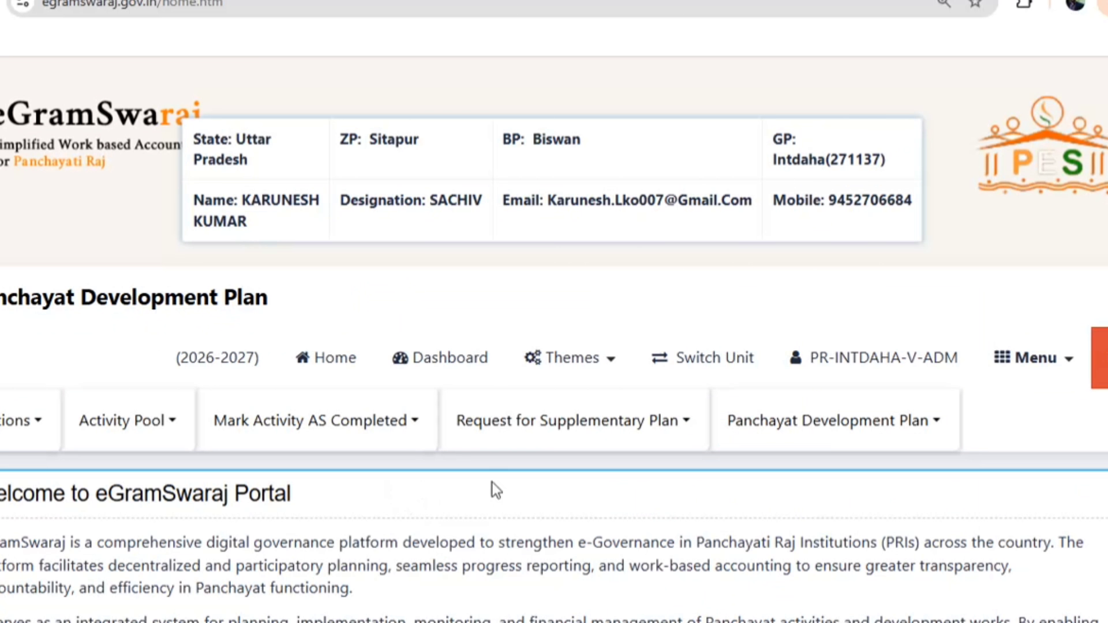
left_click(773, 442)
left_click(760, 487)
scroll(355, 577, "down", 8)
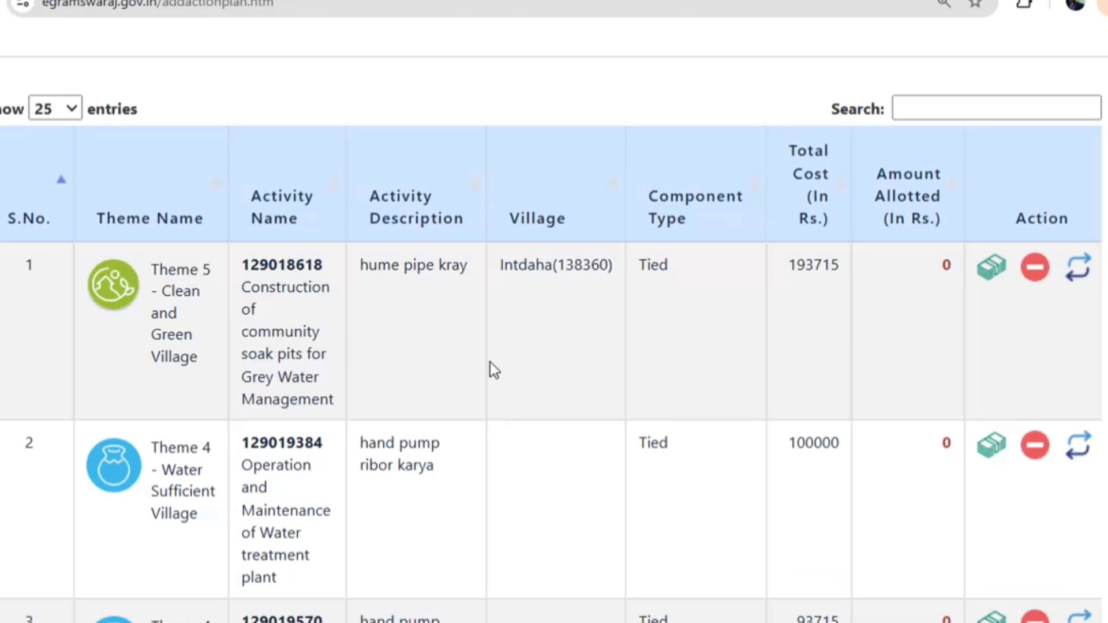
scroll(645, 365, "down", 1)
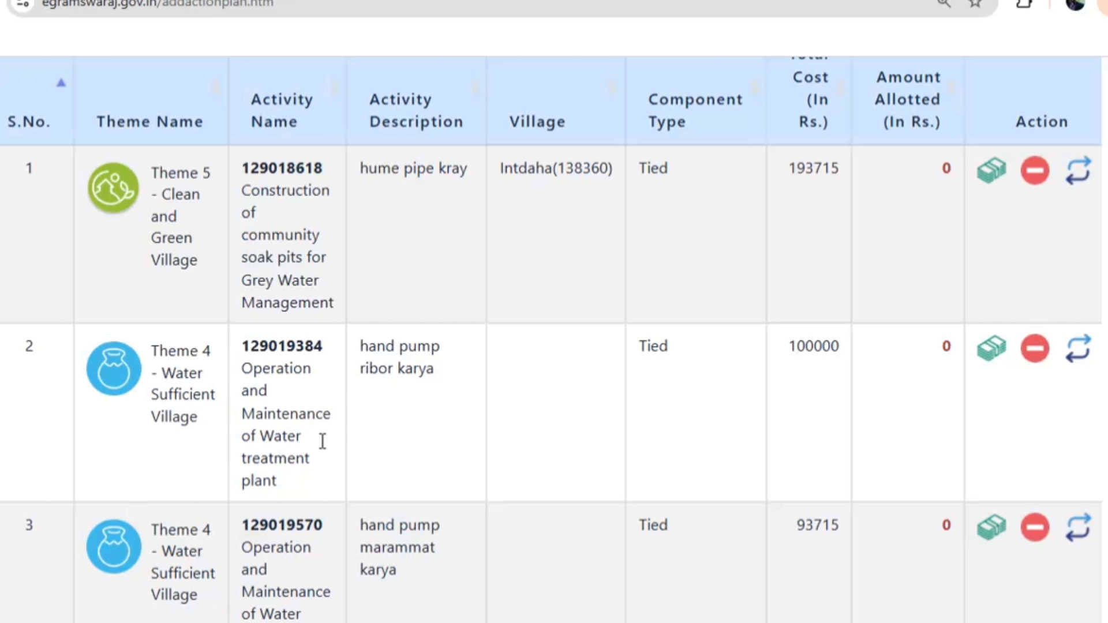
scroll(590, 346, "down", 7)
scroll(802, 405, "up", 7)
Allot 193715 from the Basic Grant (Tied) General amount to the soak pits activity
left_click(990, 173)
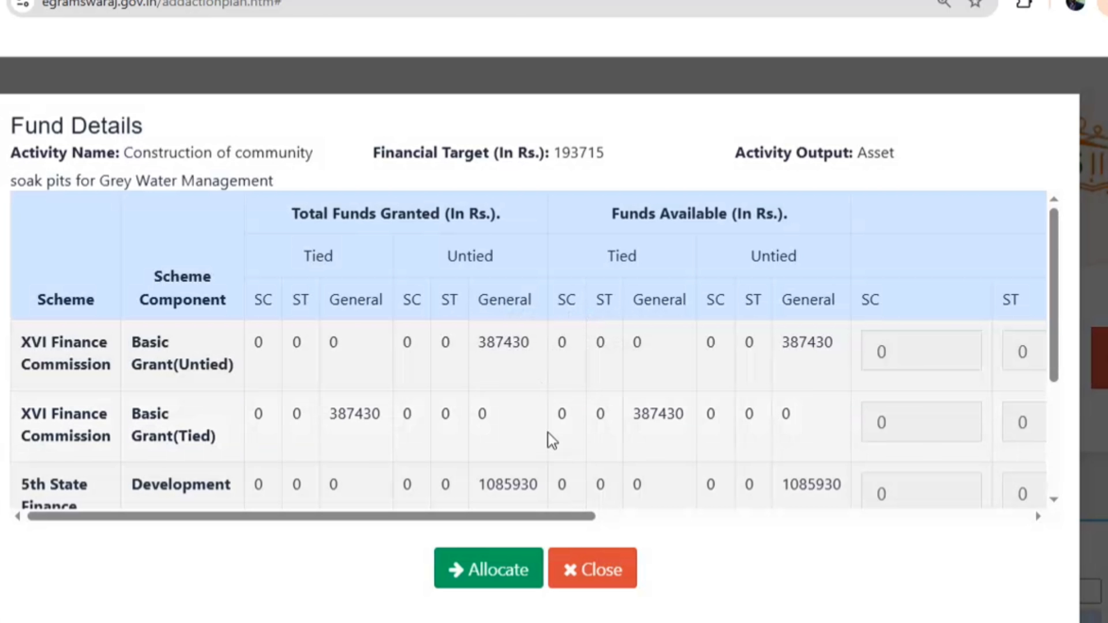
left_click_drag(91, 414, 647, 428)
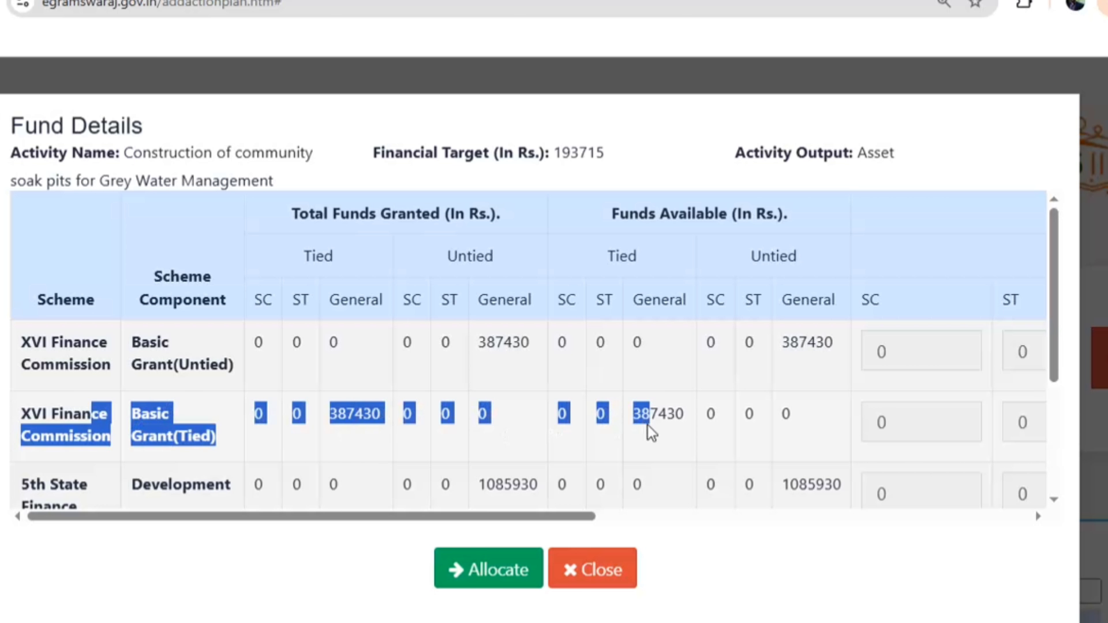
left_click(614, 518)
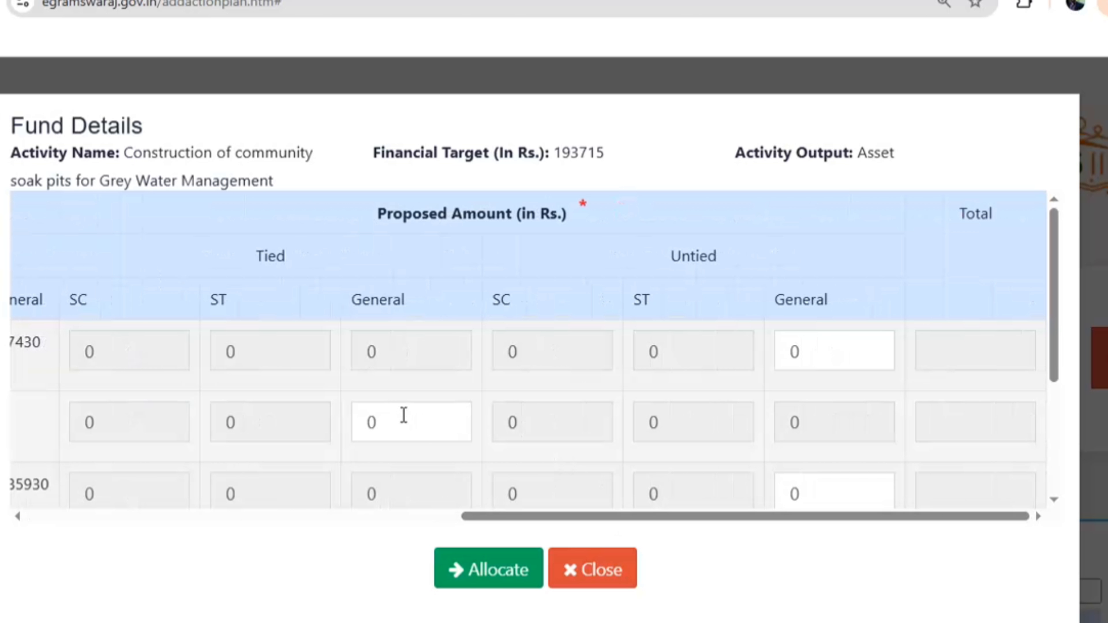
left_click_drag(398, 420, 332, 442)
type("193715")
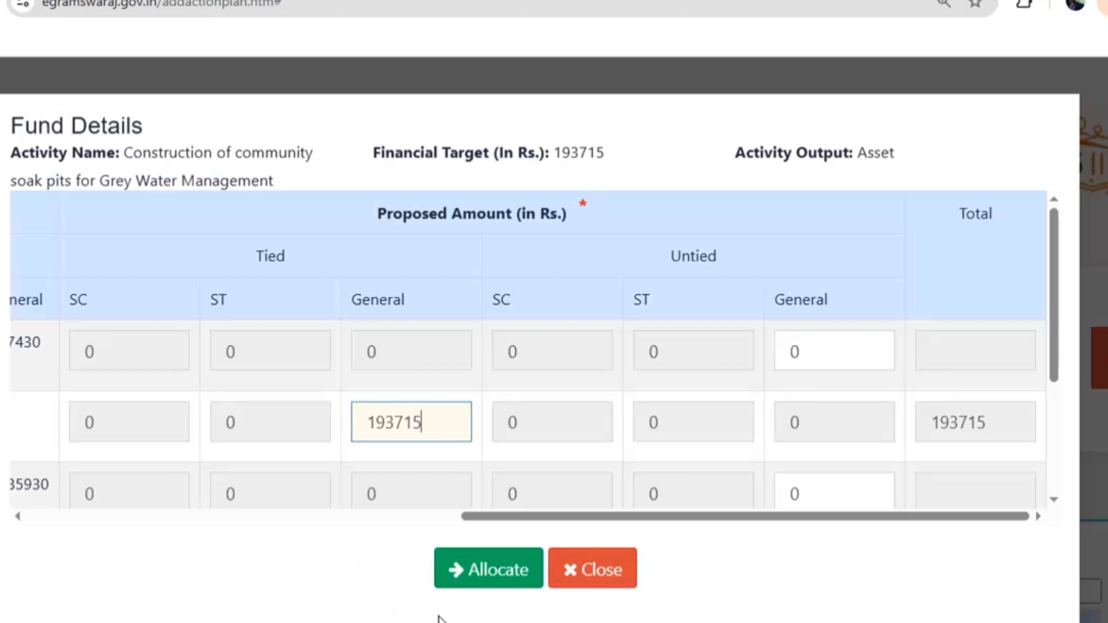
left_click(497, 573)
scroll(808, 475, "down", 4)
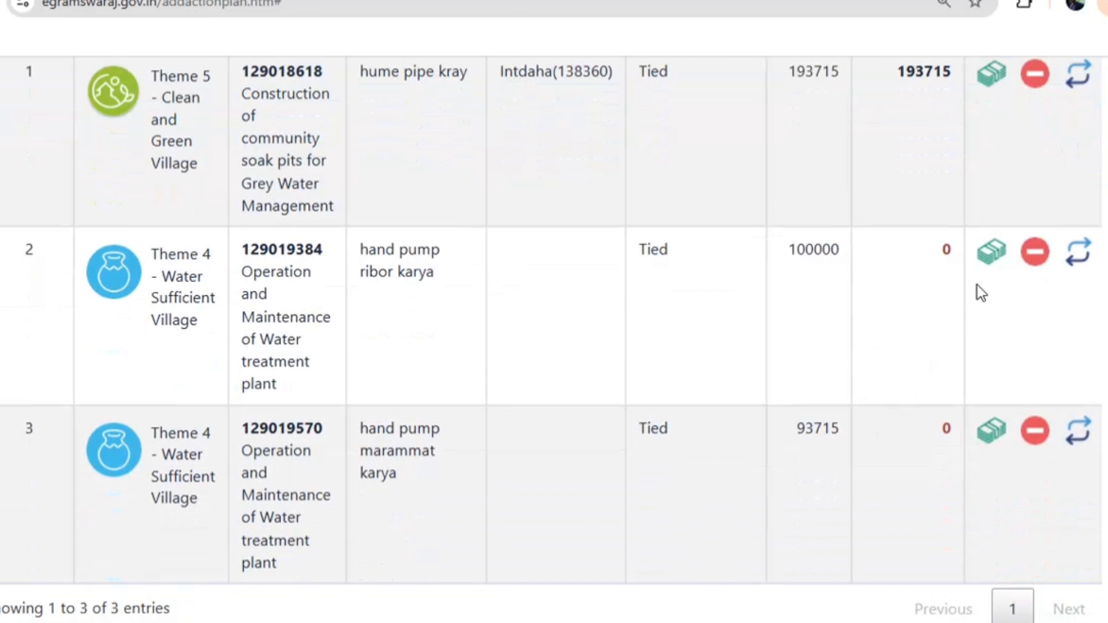
Allot 100000 from the Basic Grant (Tied) General amount to the second activity
left_click(985, 263)
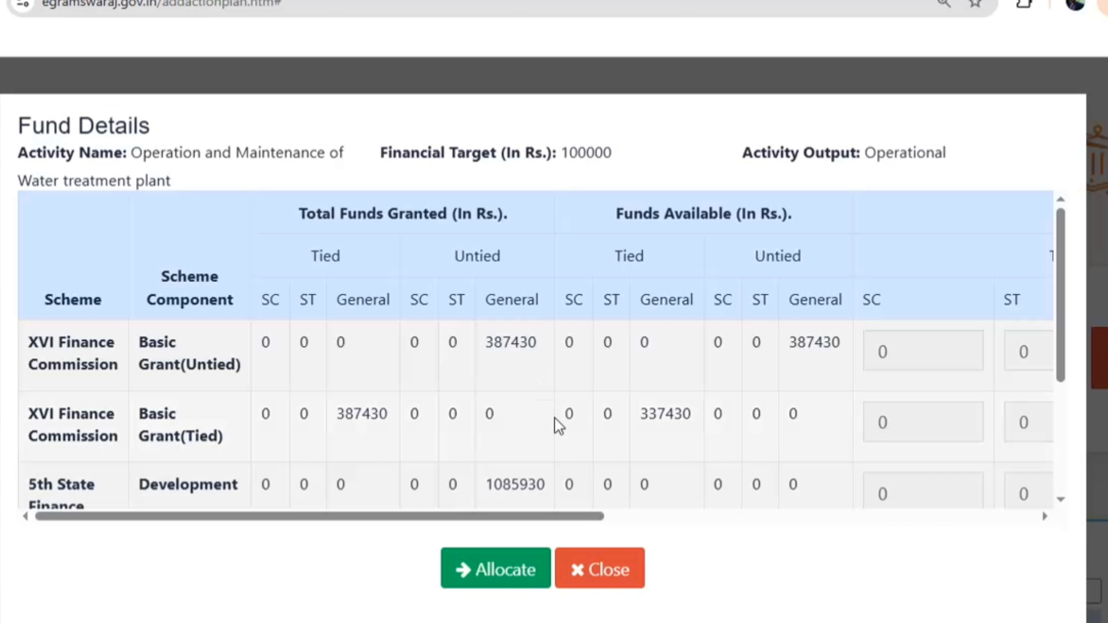
left_click(615, 517)
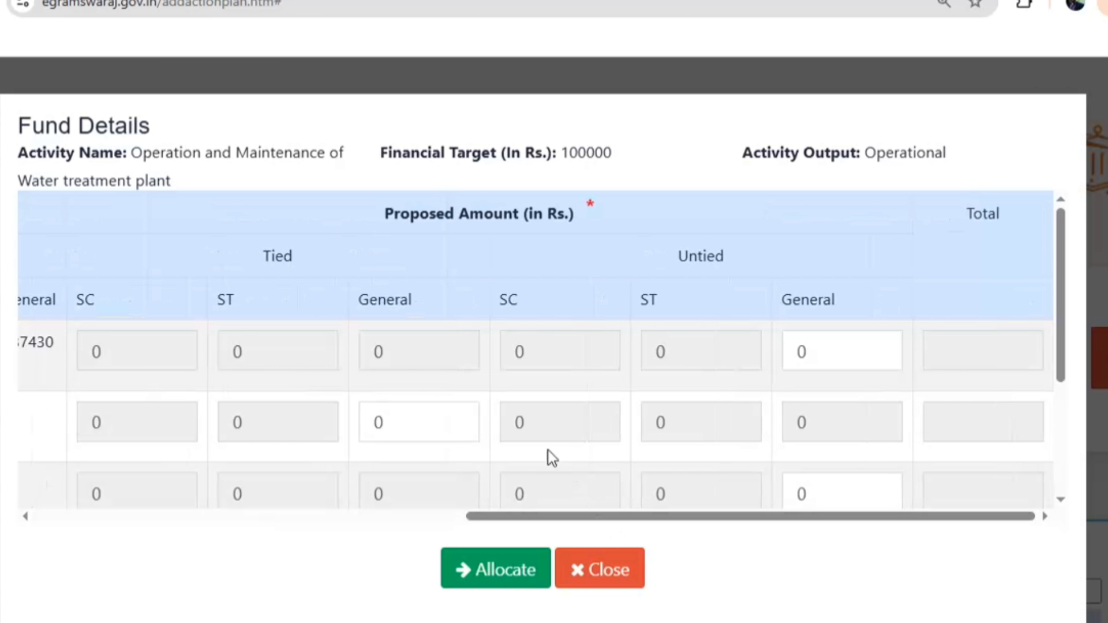
double_click(423, 432)
type("100000")
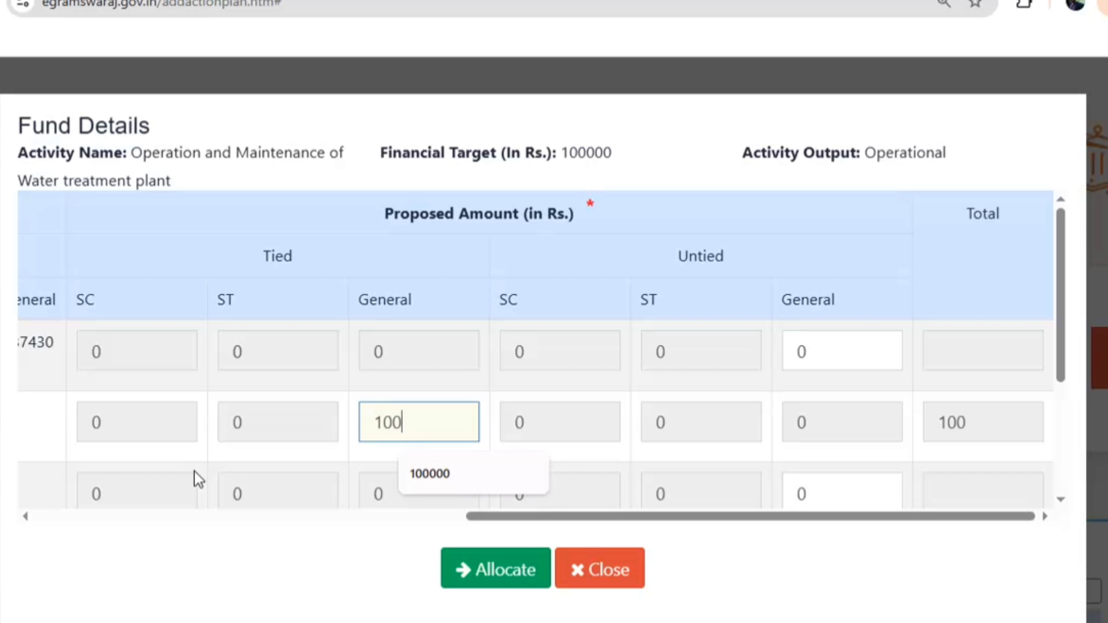
left_click(447, 574)
scroll(774, 462, "down", 10)
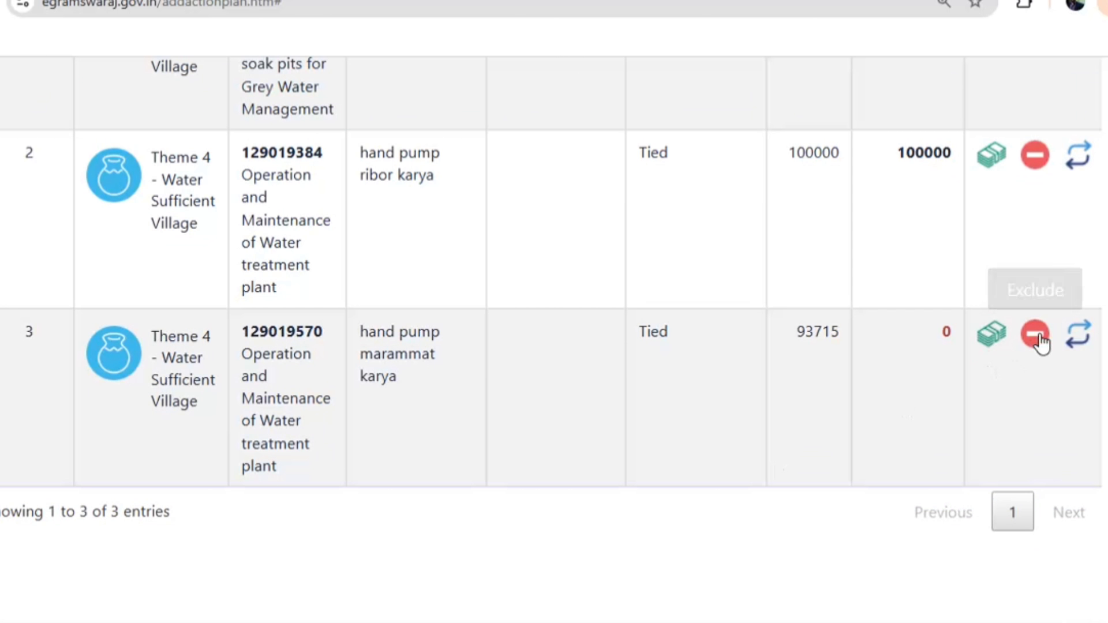
Allot 93715 from the Basic Grant (Tied) General amount to the third activity
left_click(983, 344)
scroll(603, 355, "down", 3)
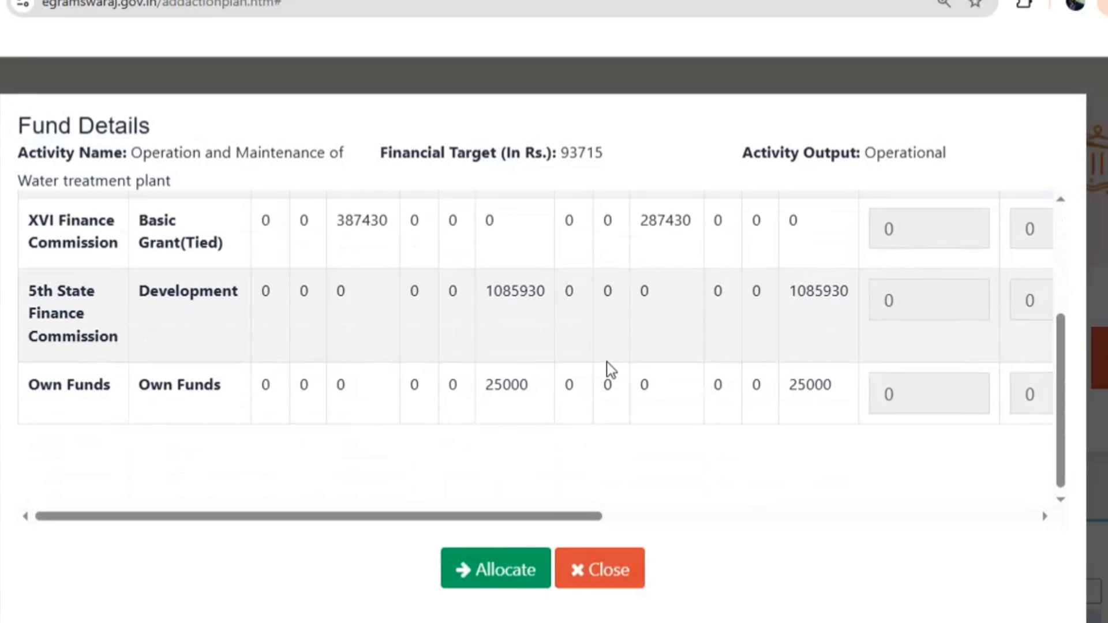
scroll(590, 435, "up", 2)
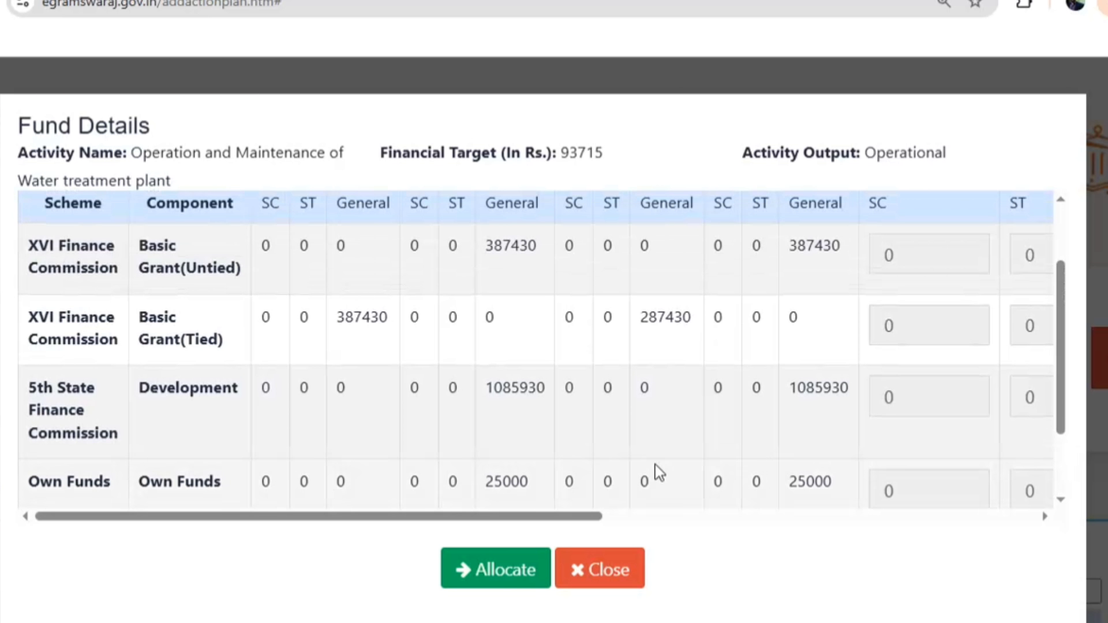
left_click(604, 516)
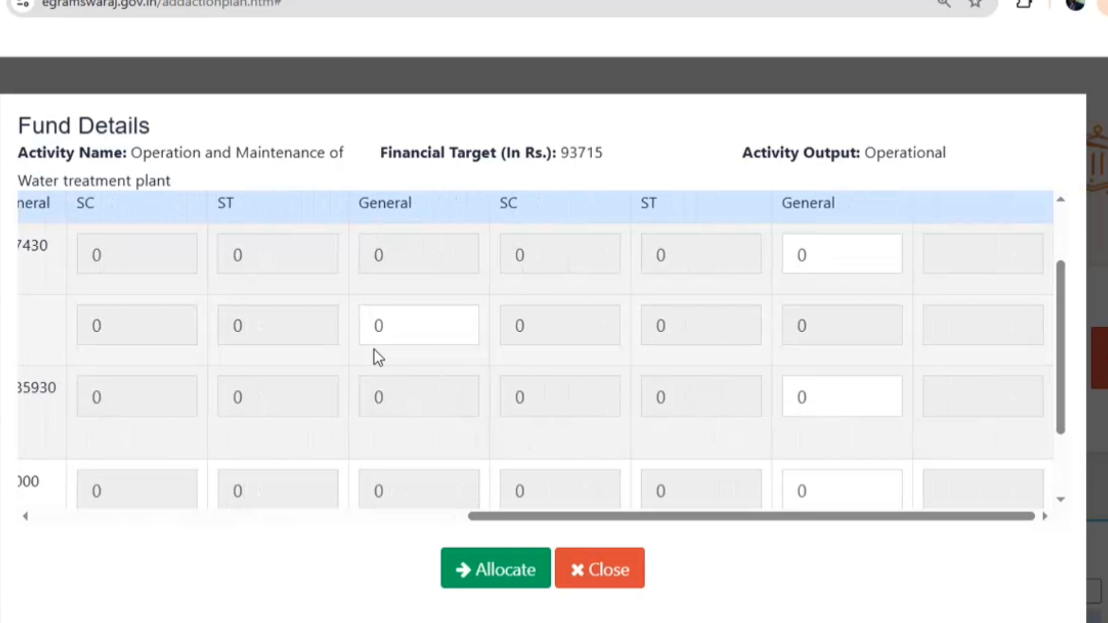
left_click(410, 335)
type("93715")
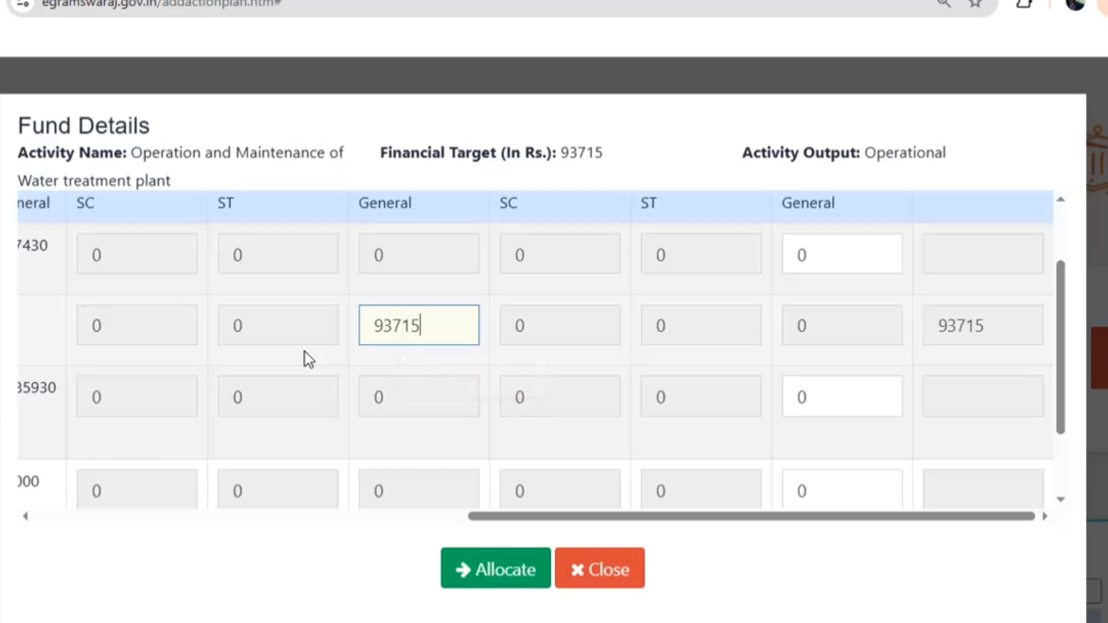
left_click(470, 569)
Attach karyawahi.pdf as citizen-approval proof, save the plan, and dismiss the success message
scroll(719, 390, "down", 10)
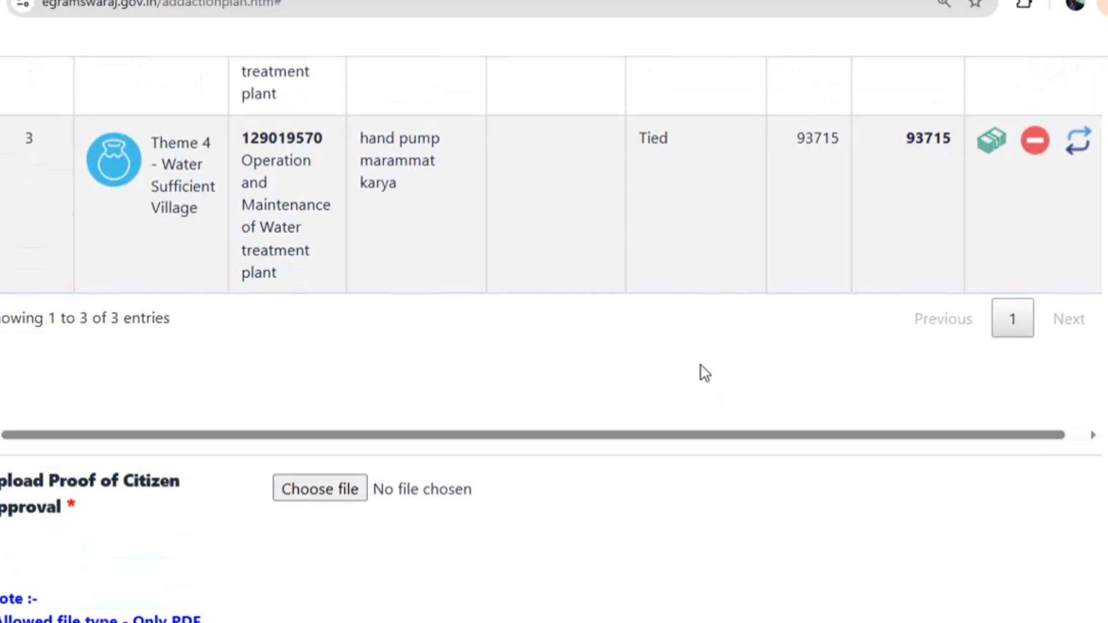
scroll(447, 242, "up", 8)
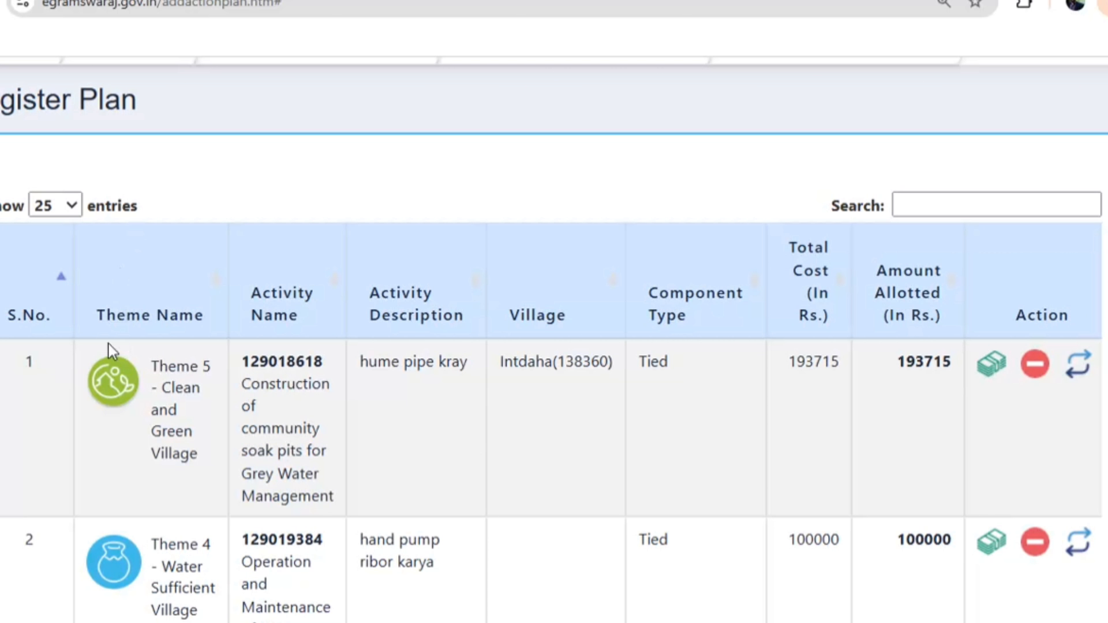
left_click_drag(106, 350, 680, 292)
scroll(680, 292, "up", 7)
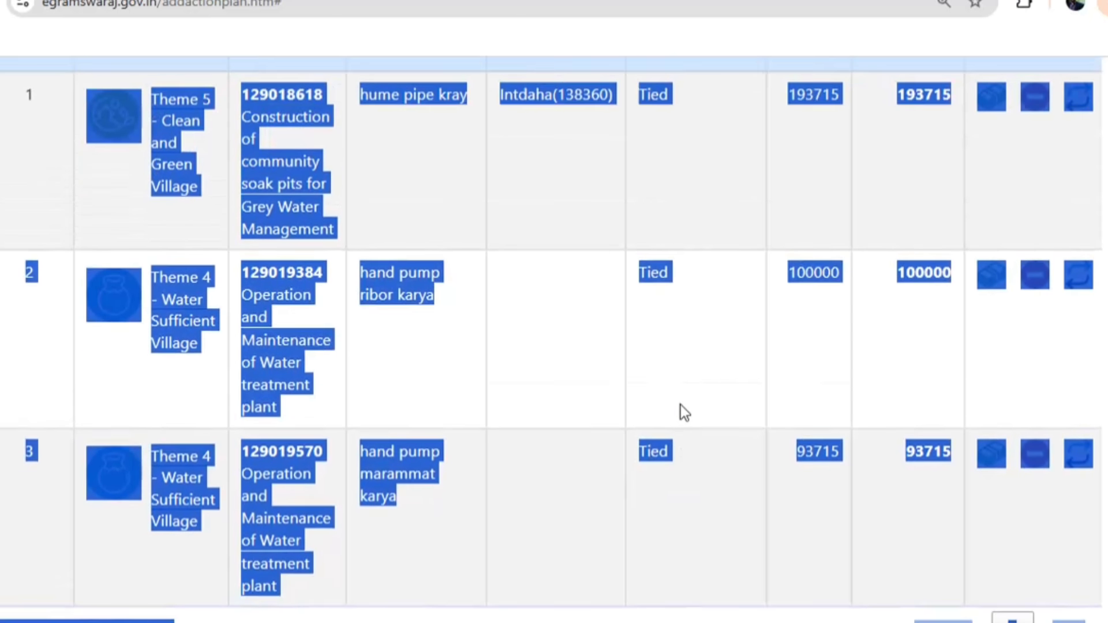
scroll(718, 369, "down", 10)
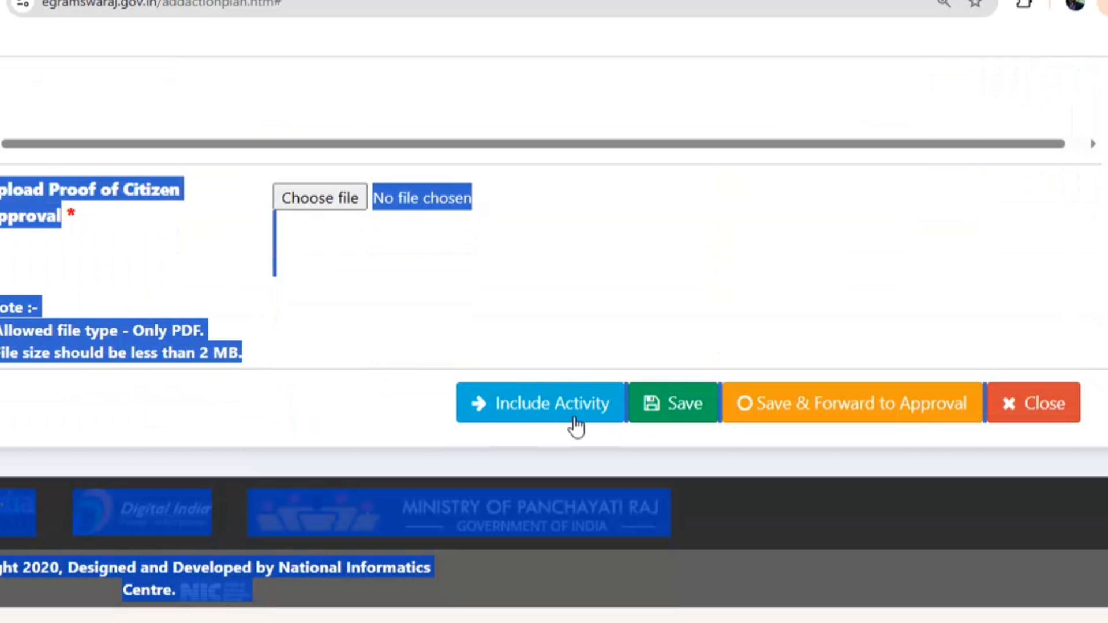
left_click(331, 206)
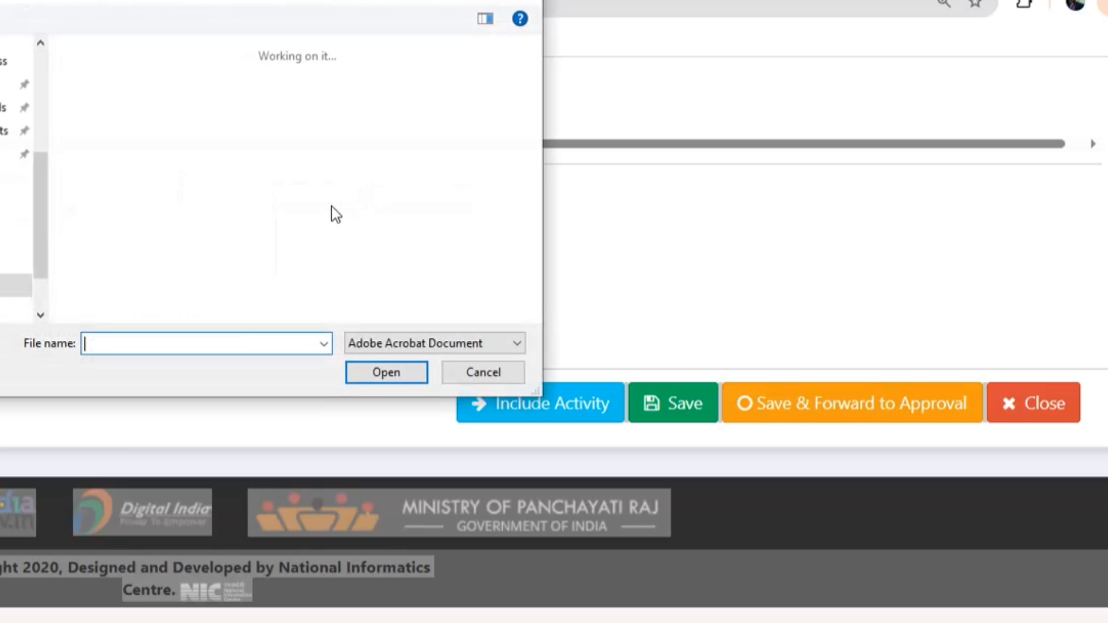
scroll(165, 202, "down", 4)
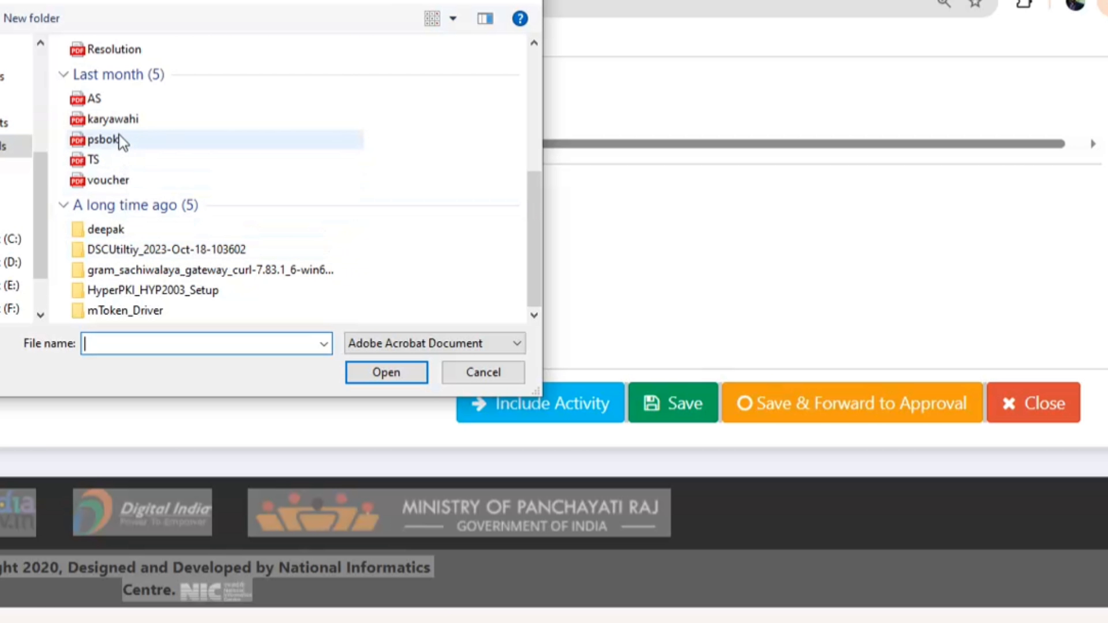
double_click(115, 118)
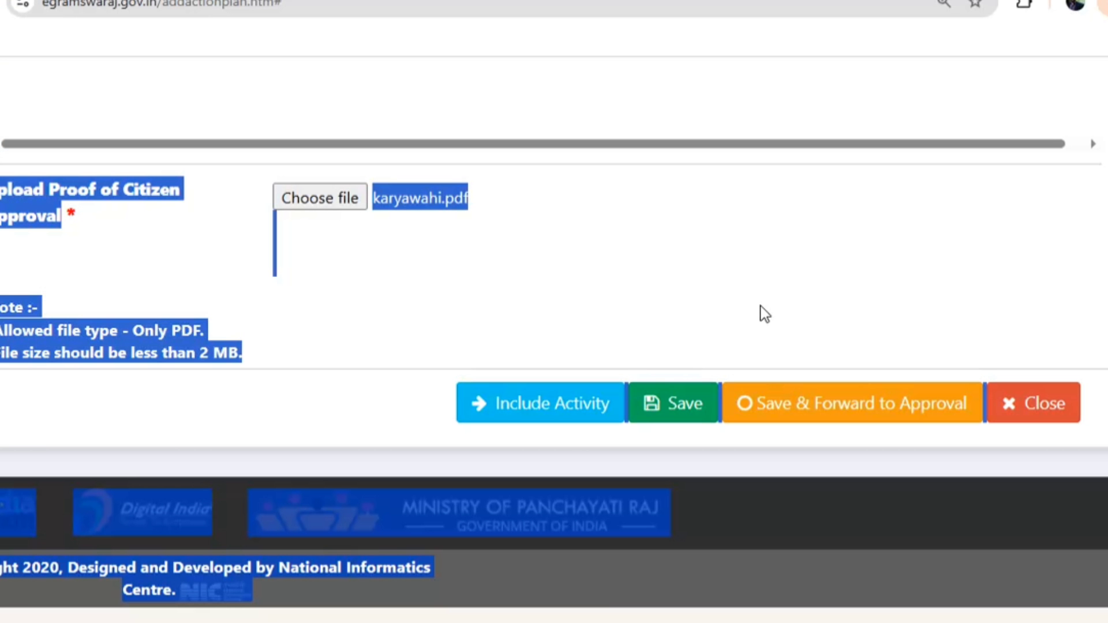
left_click(655, 404)
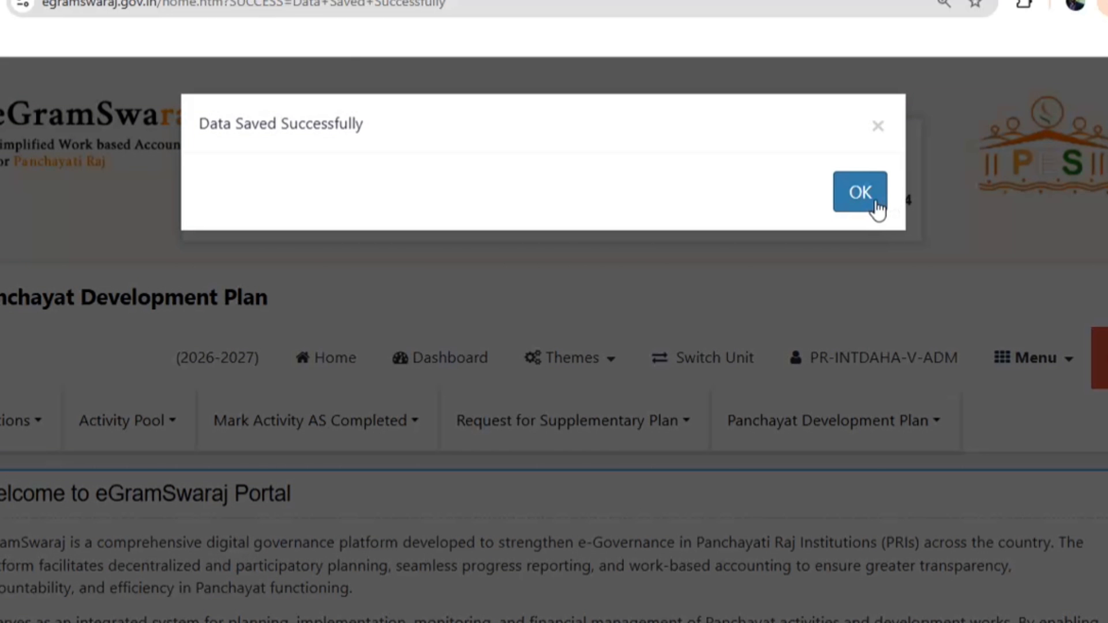
left_click(859, 193)
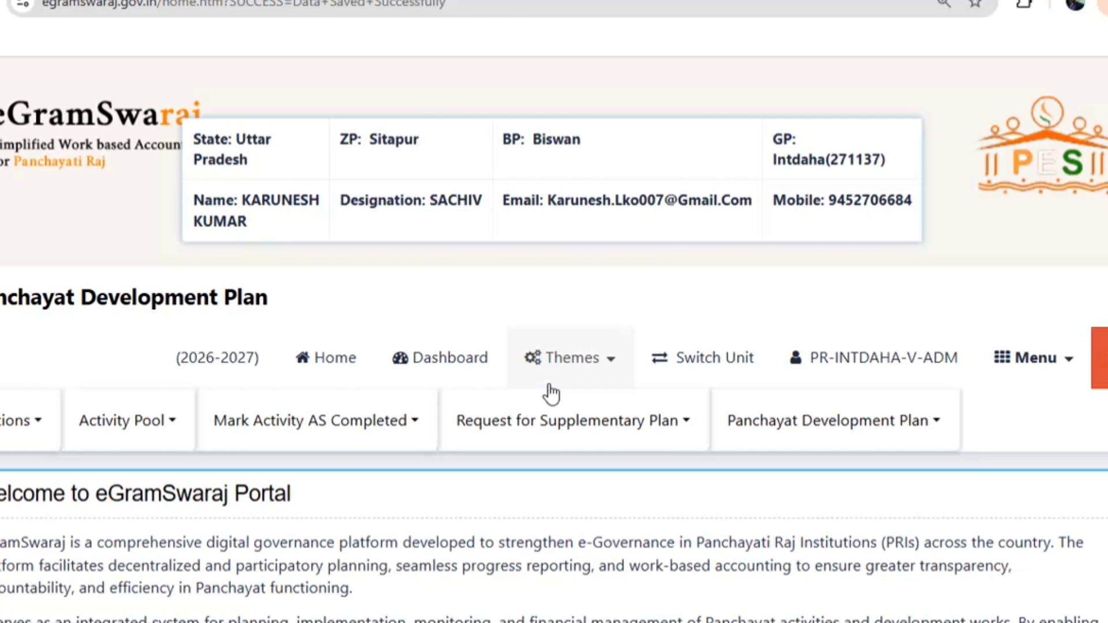
Go to Activity Pool > Register Activity (Theme-wise) and scroll to the Activity Details section
left_click(154, 421)
left_click(130, 473)
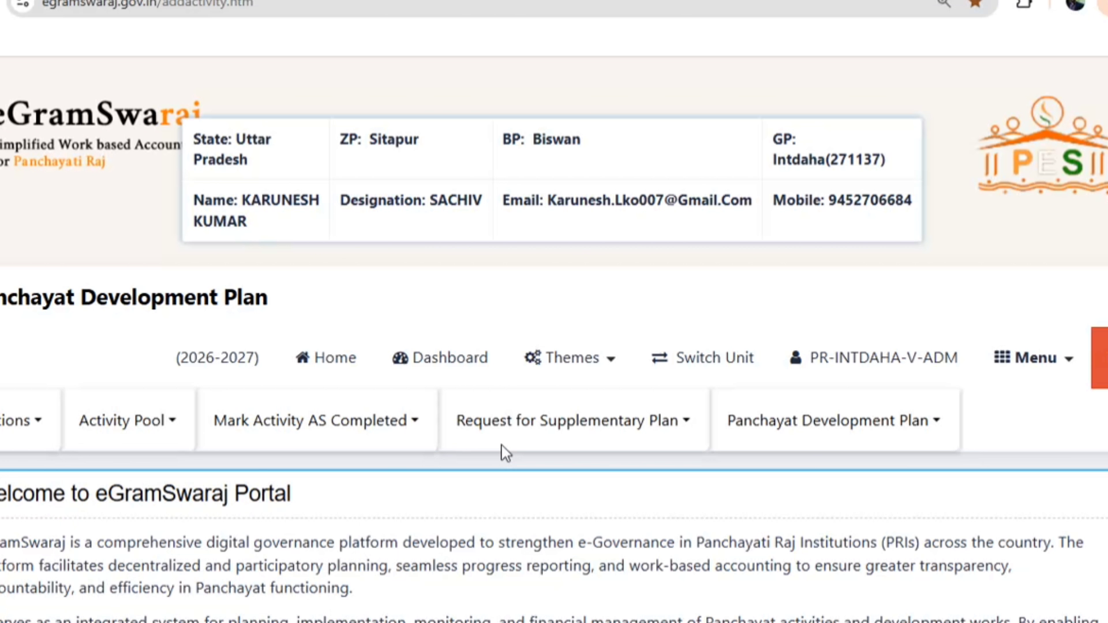
scroll(505, 453, "down", 5)
scroll(406, 415, "down", 4)
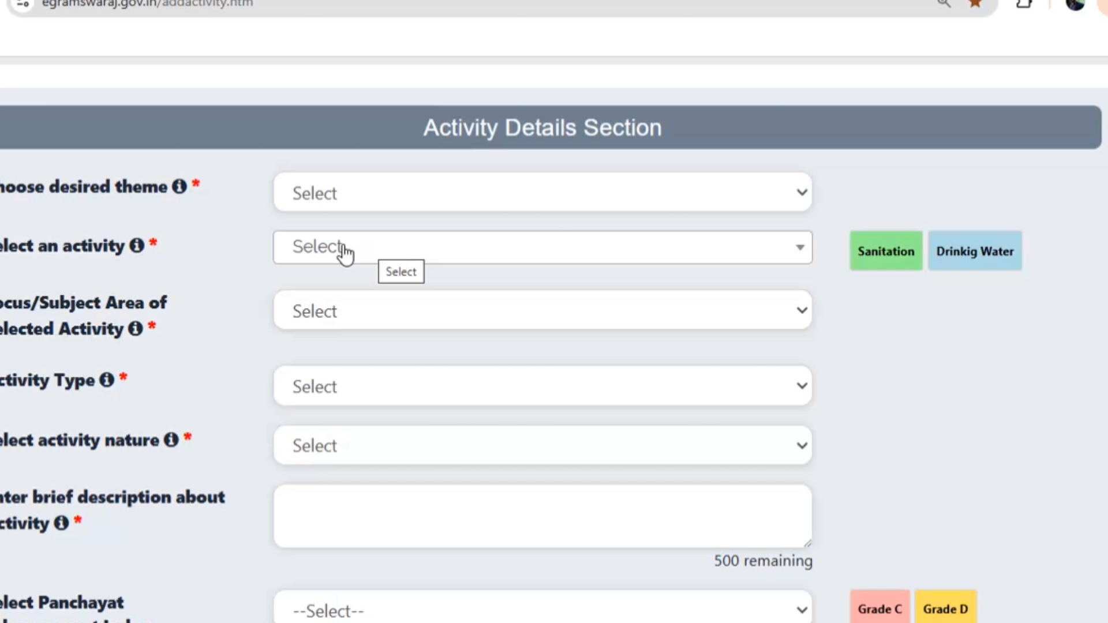
Select Theme 8 - Village with Good Governance and the SHG-PRI Convergence awareness campaign activity
left_click(329, 196)
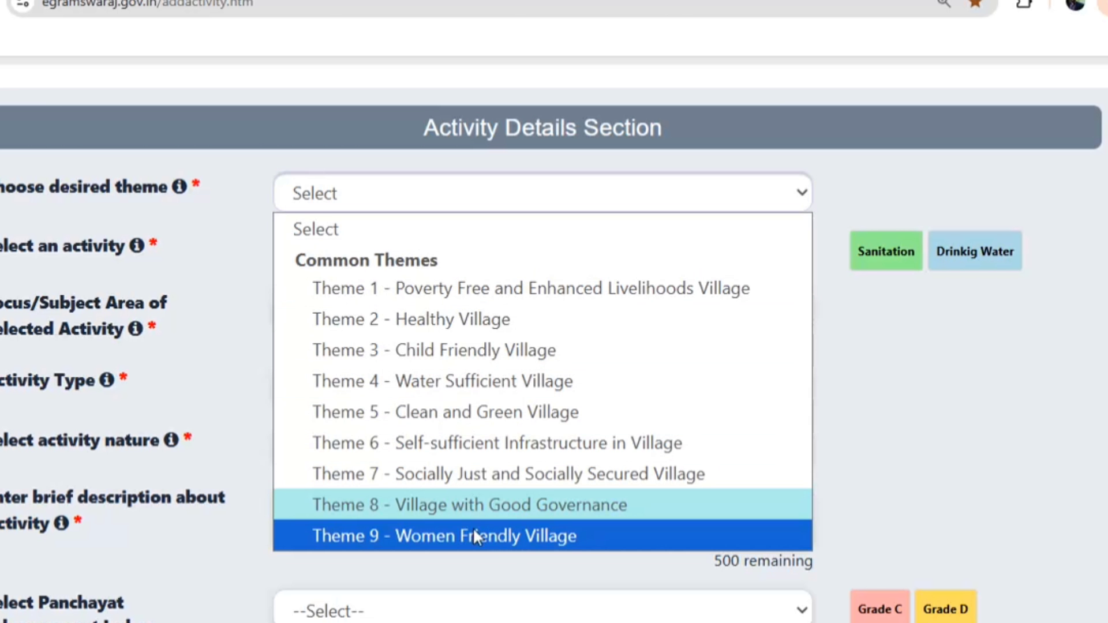
left_click(427, 508)
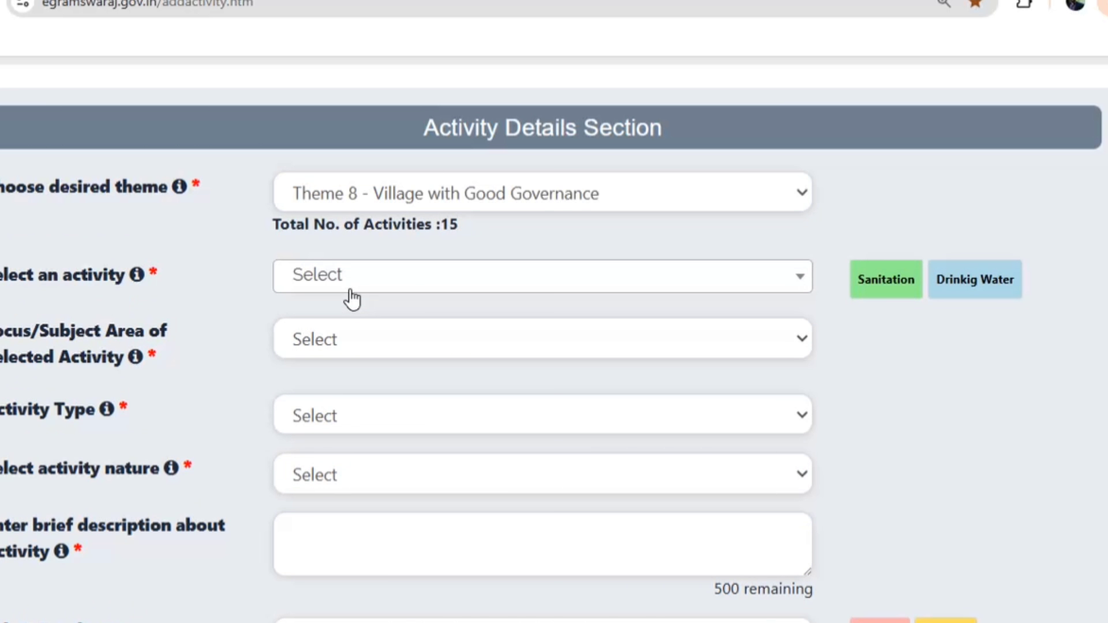
left_click(349, 283)
scroll(409, 494, "down", 12)
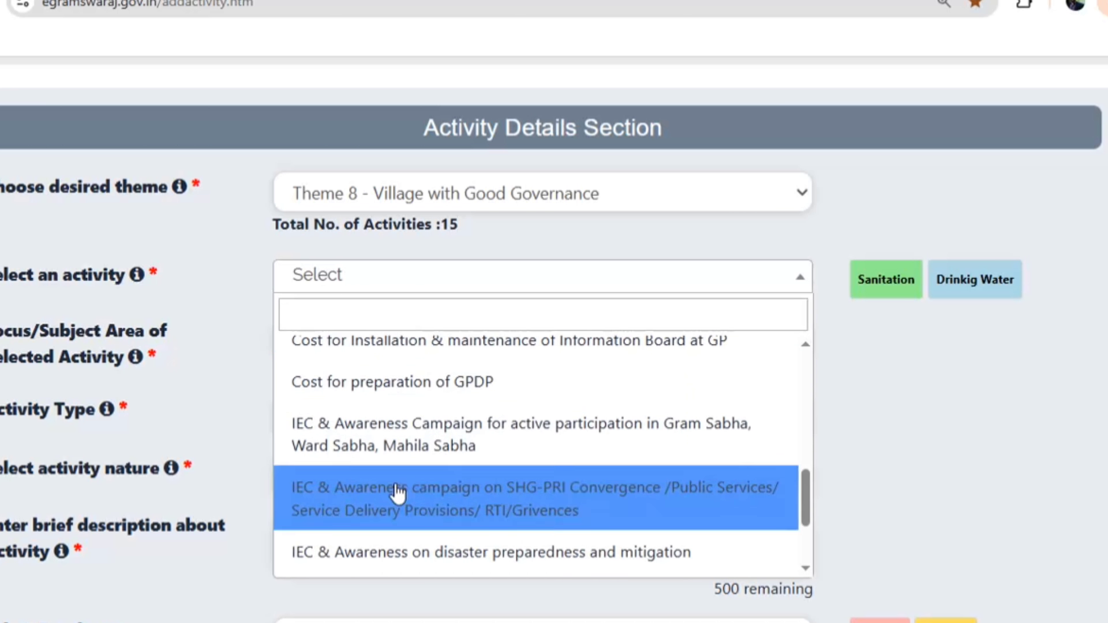
scroll(396, 482, "down", 2)
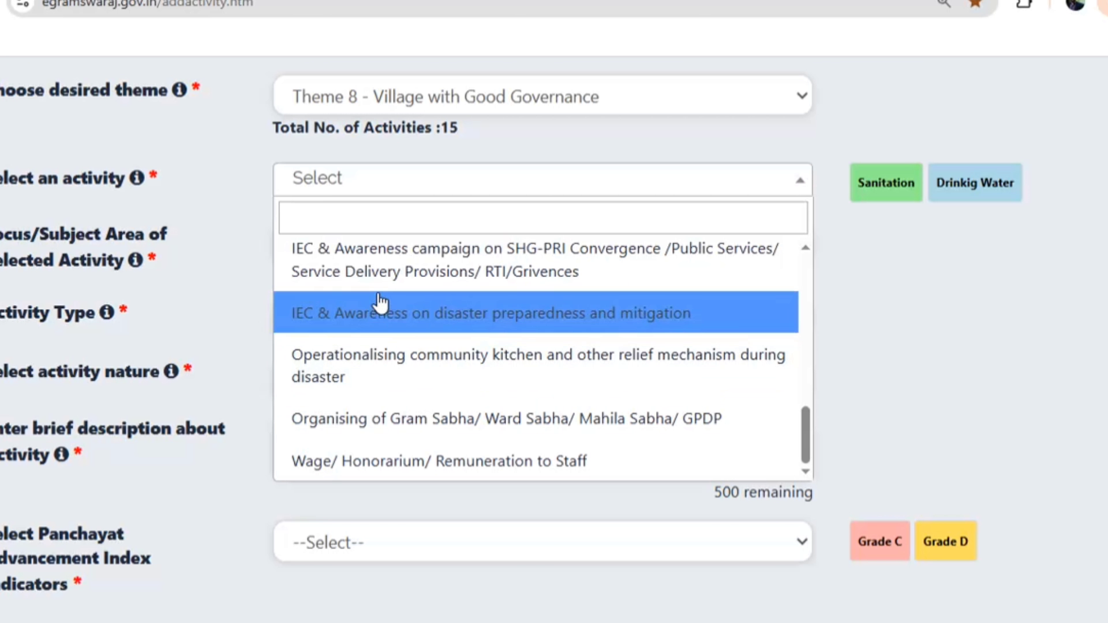
left_click(397, 276)
Set the activity nature to New/Fresh and focus to Poverty allevation programme, and clear the description
left_click(341, 381)
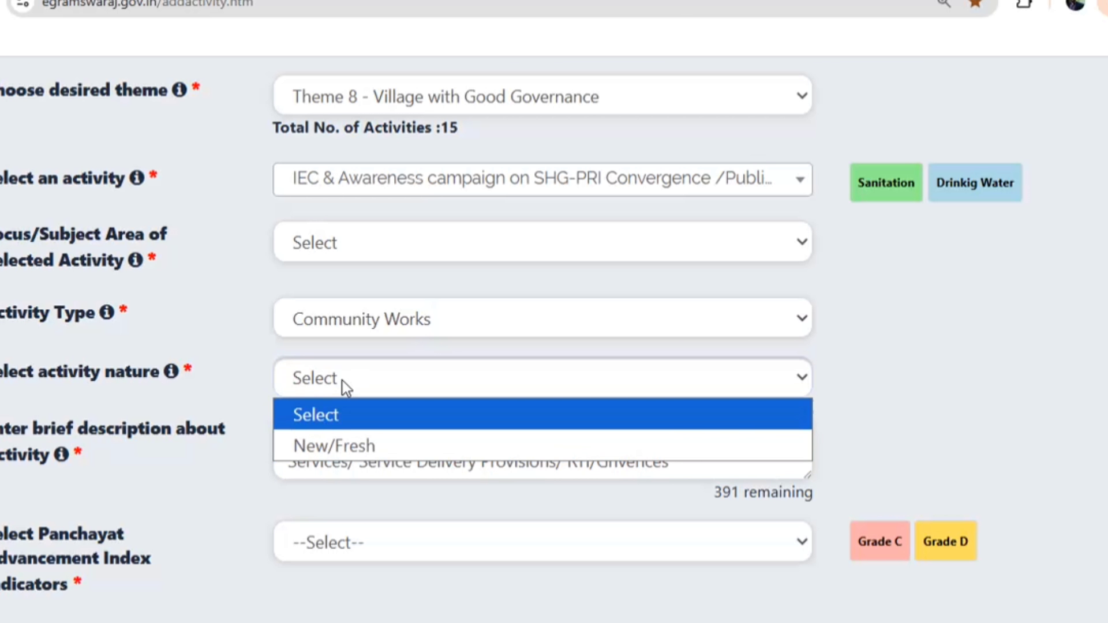
left_click(344, 447)
left_click(341, 243)
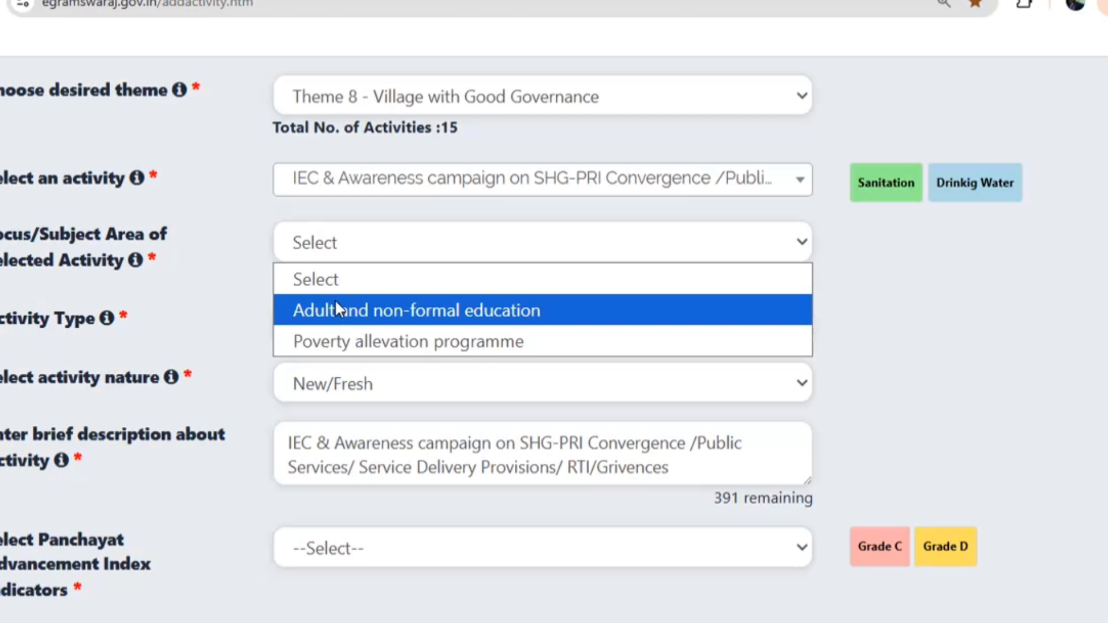
left_click(351, 341)
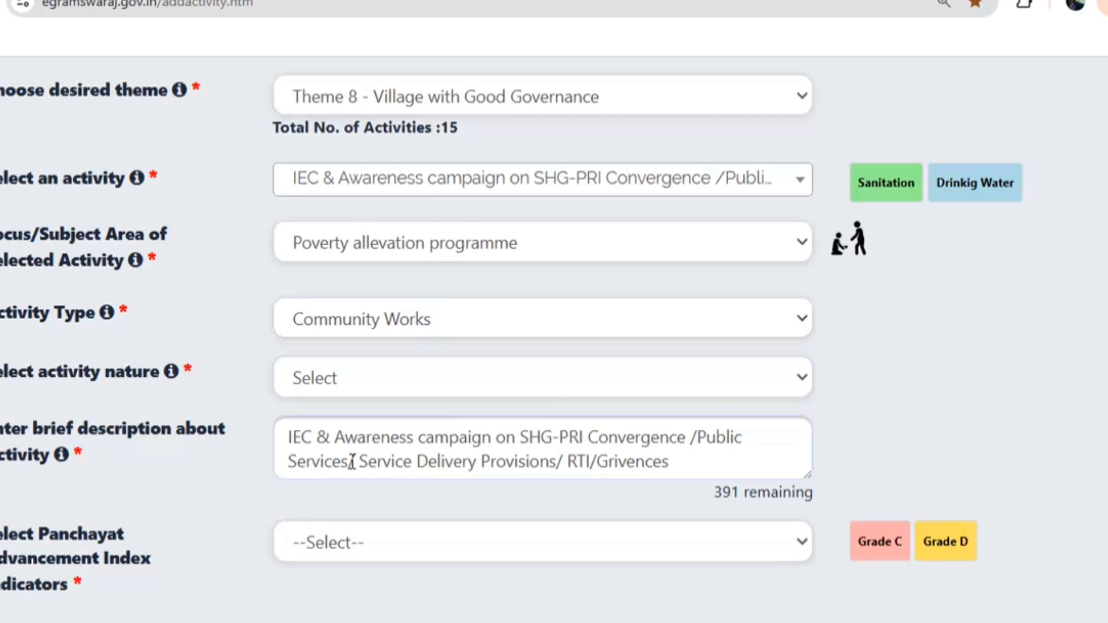
key("ctrl+a")
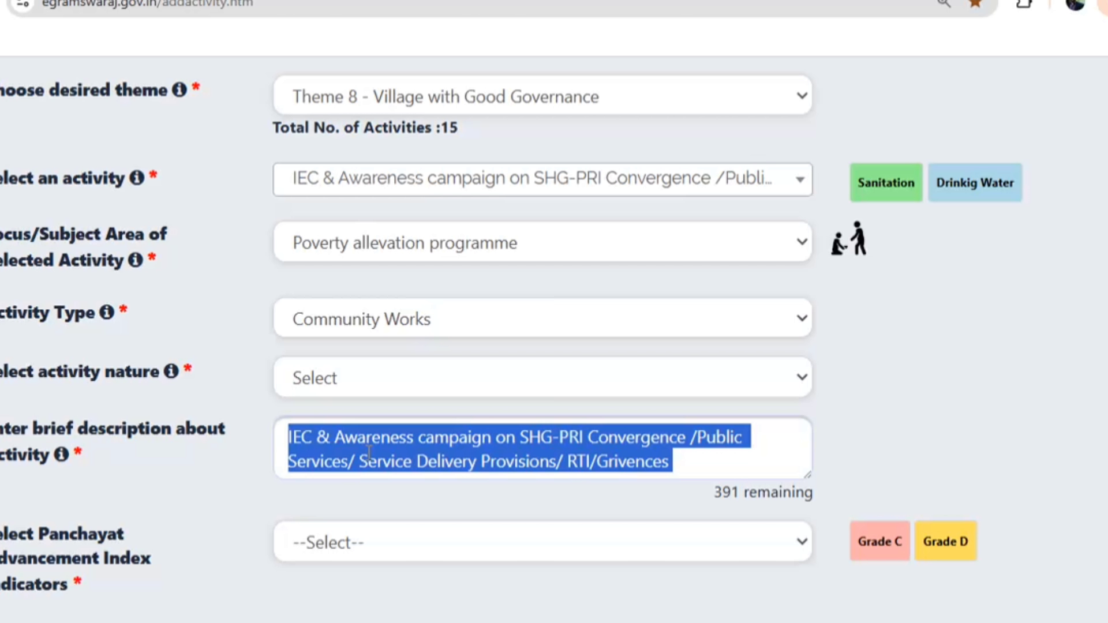
key("BackSpace")
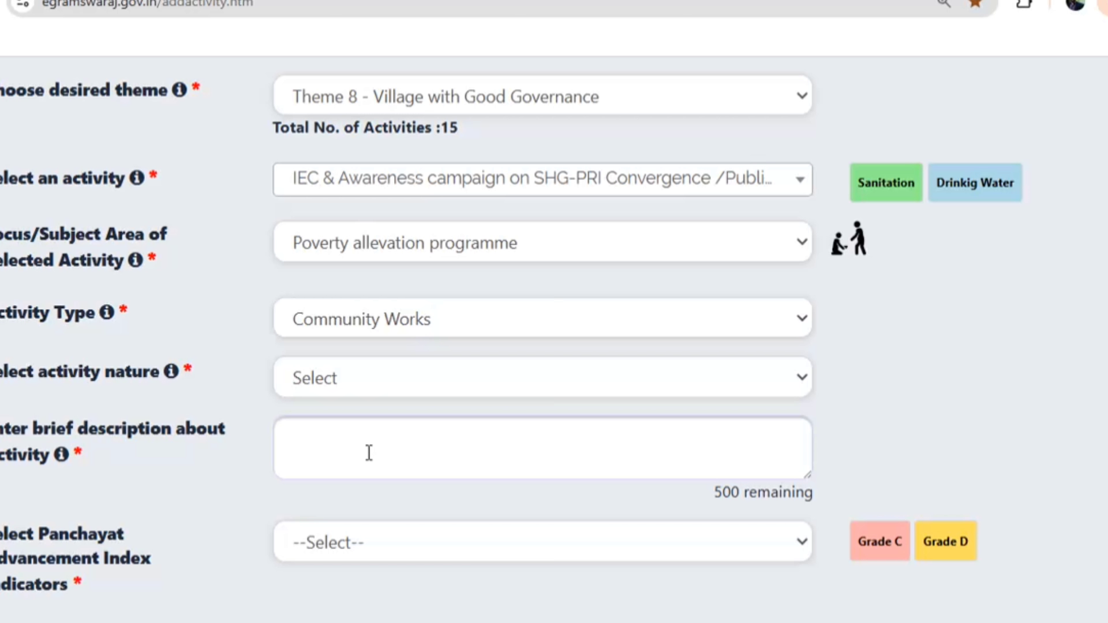
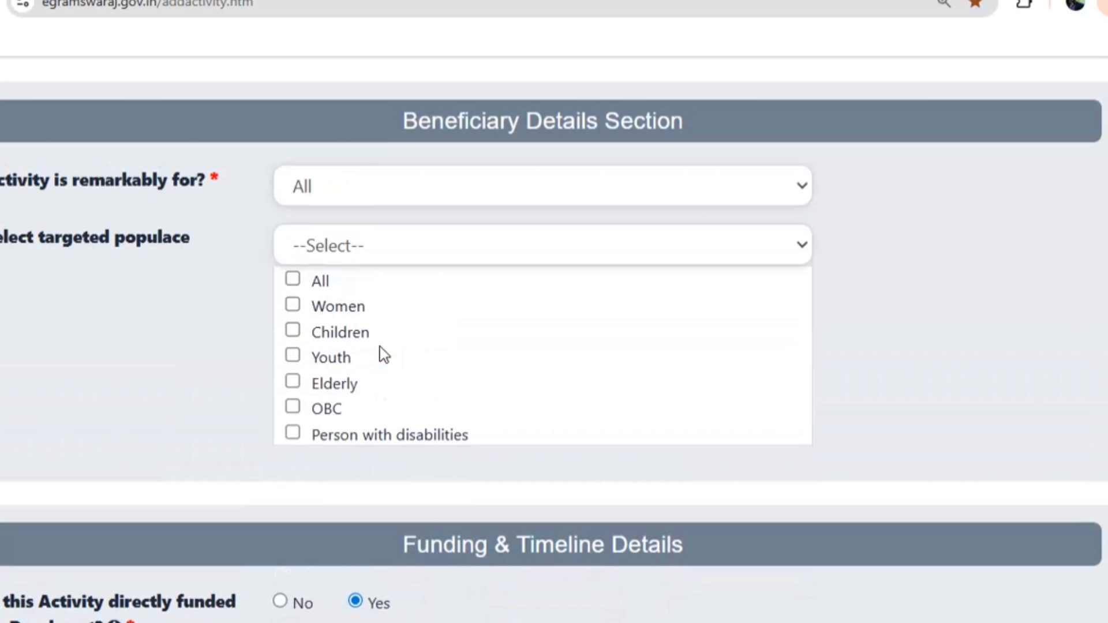
Set the start month to March, enter 226 beneficiaries and an estimated cost of 100000
scroll(386, 316, "up", 3)
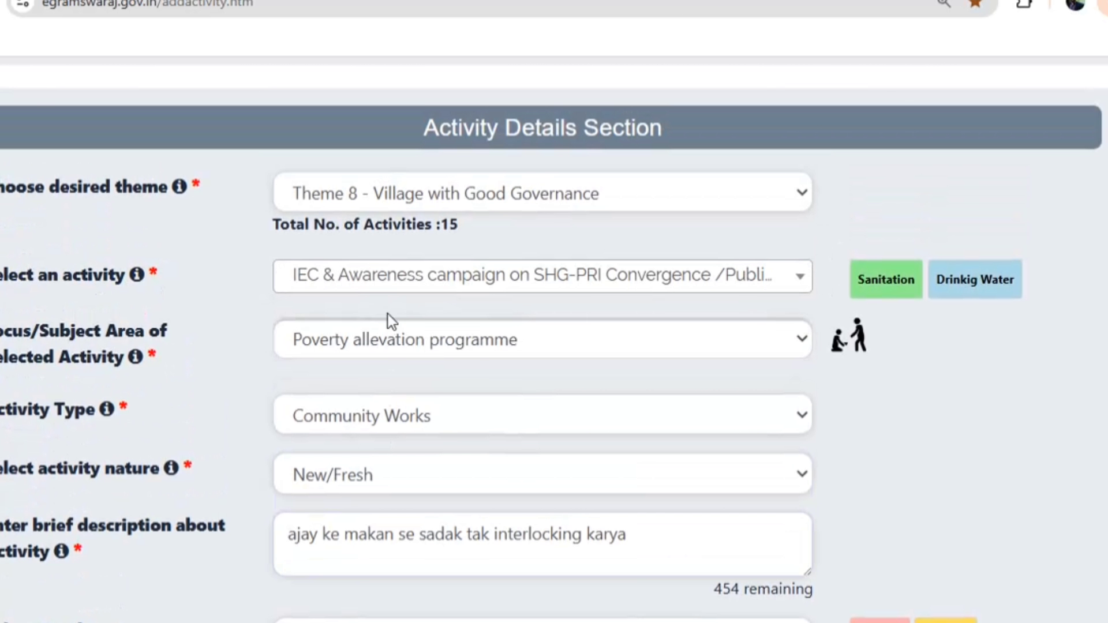
scroll(408, 259, "down", 12)
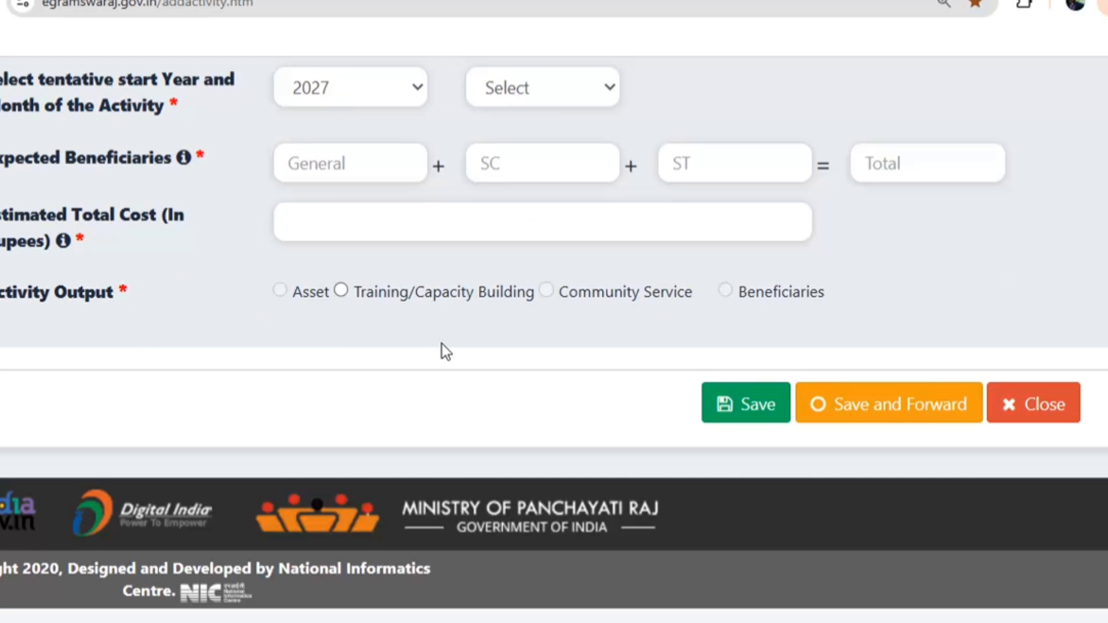
scroll(447, 335, "up", 3)
left_click(521, 284)
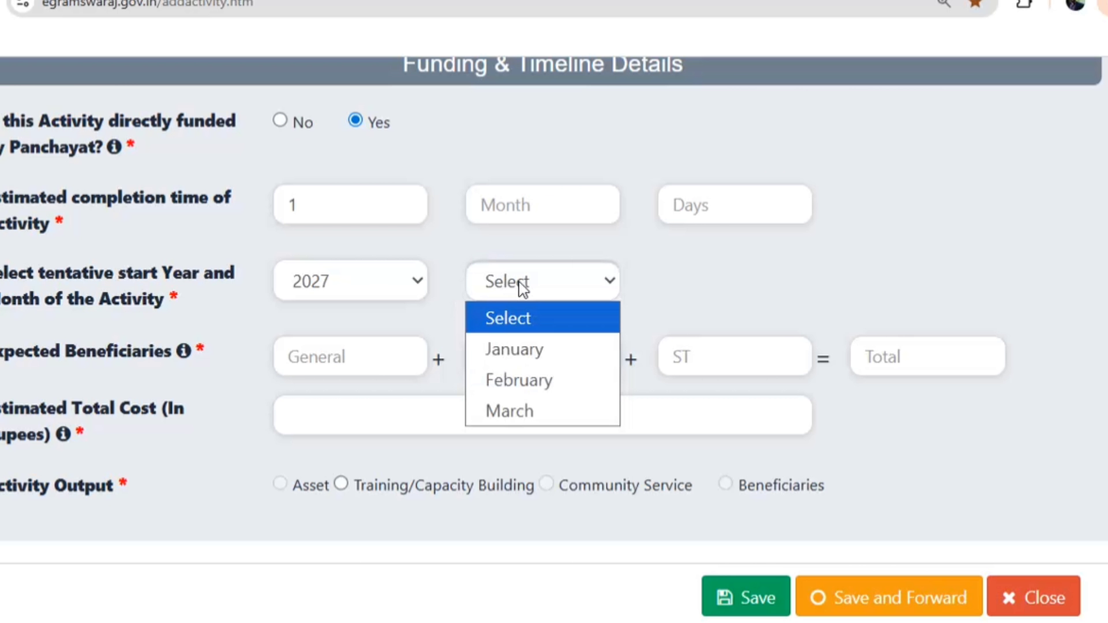
left_click(518, 409)
type("226")
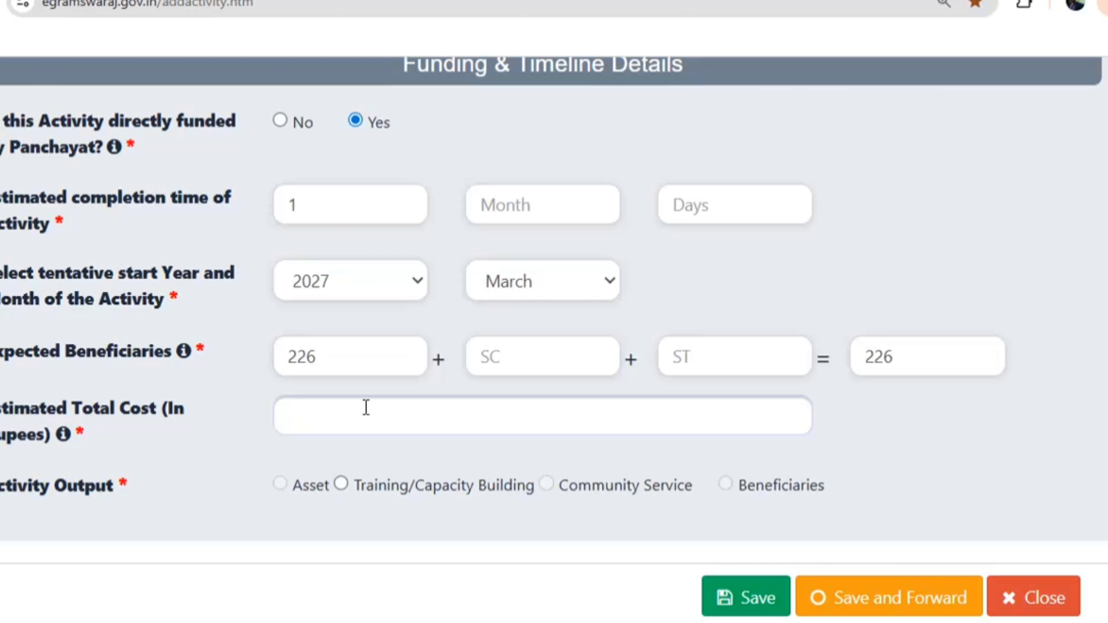
type("00000")
Add Training/Capacity Building output: Awareness Campaign by Government Institute, with values 1, 1 and 1
left_click(342, 486)
left_click(362, 197)
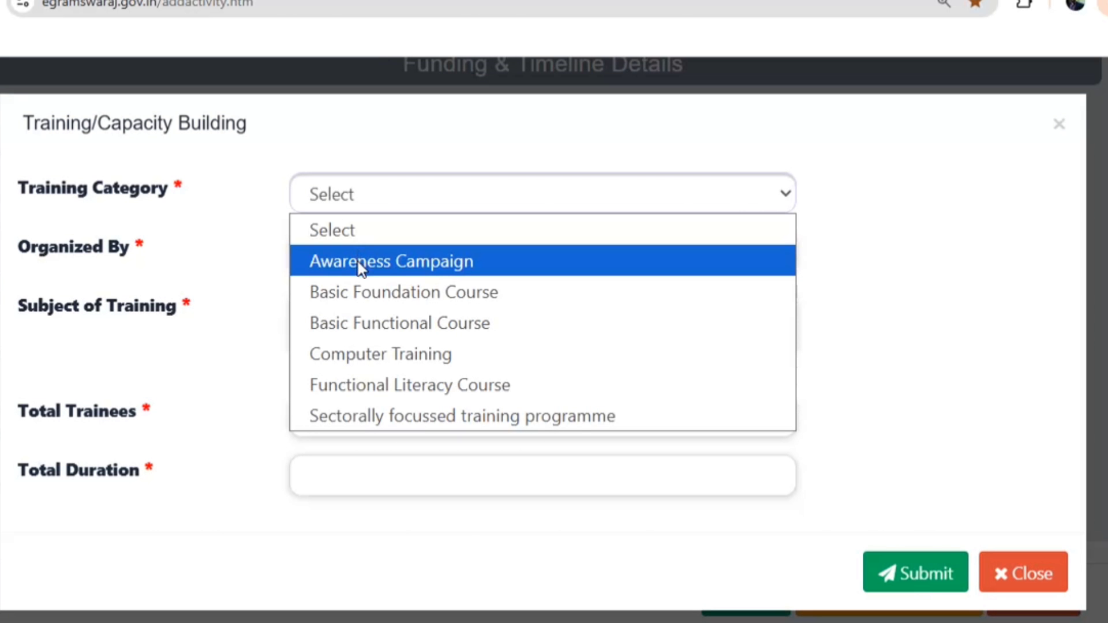
left_click(382, 264)
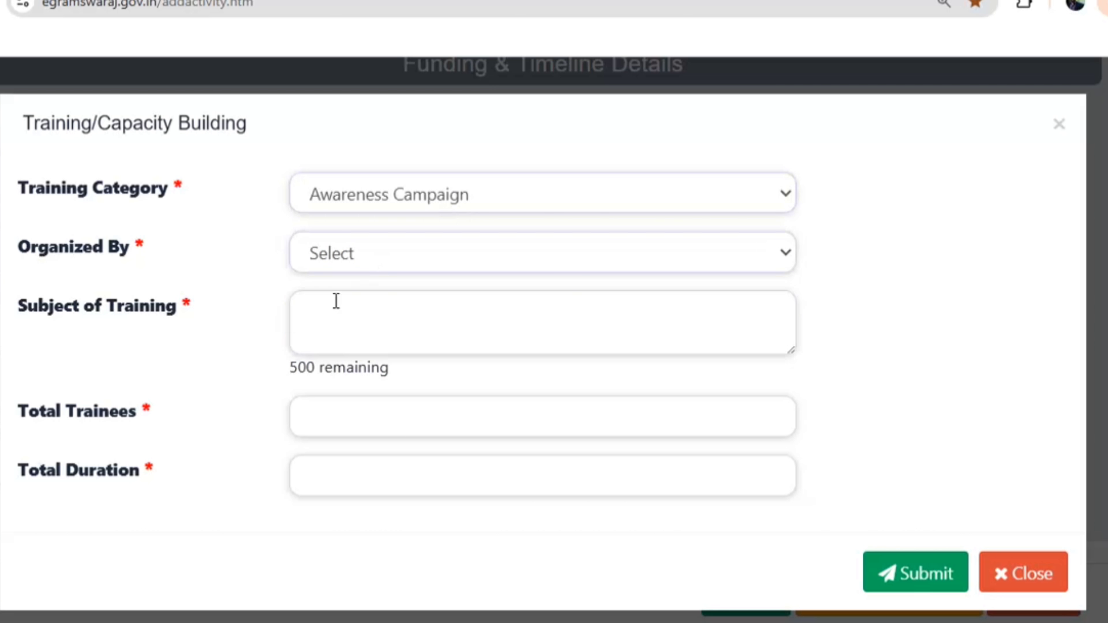
left_click(356, 260)
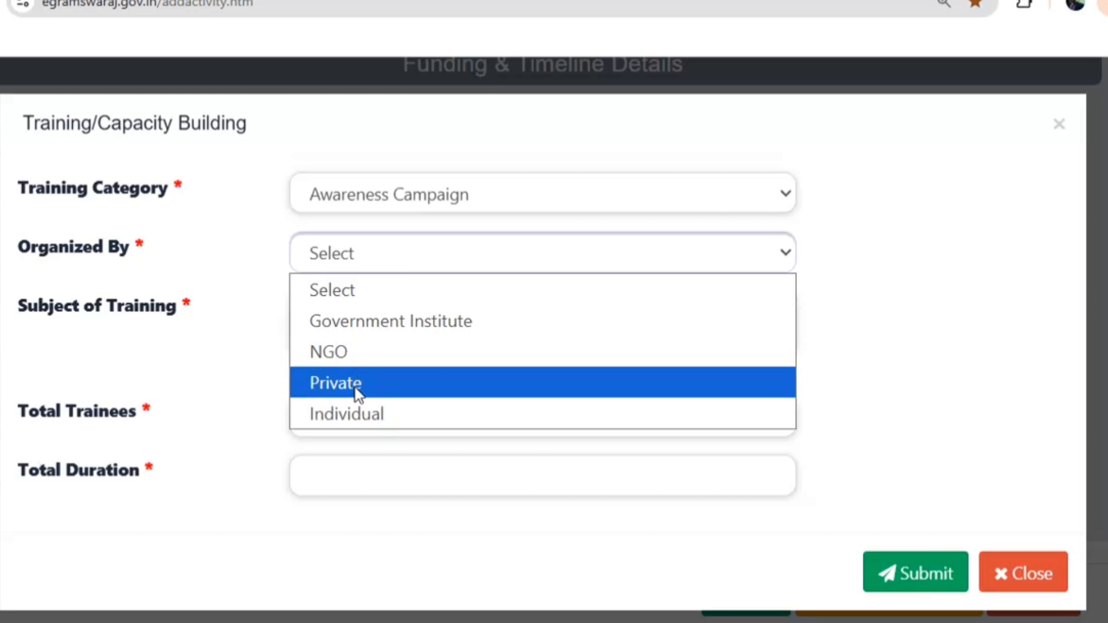
left_click(359, 323)
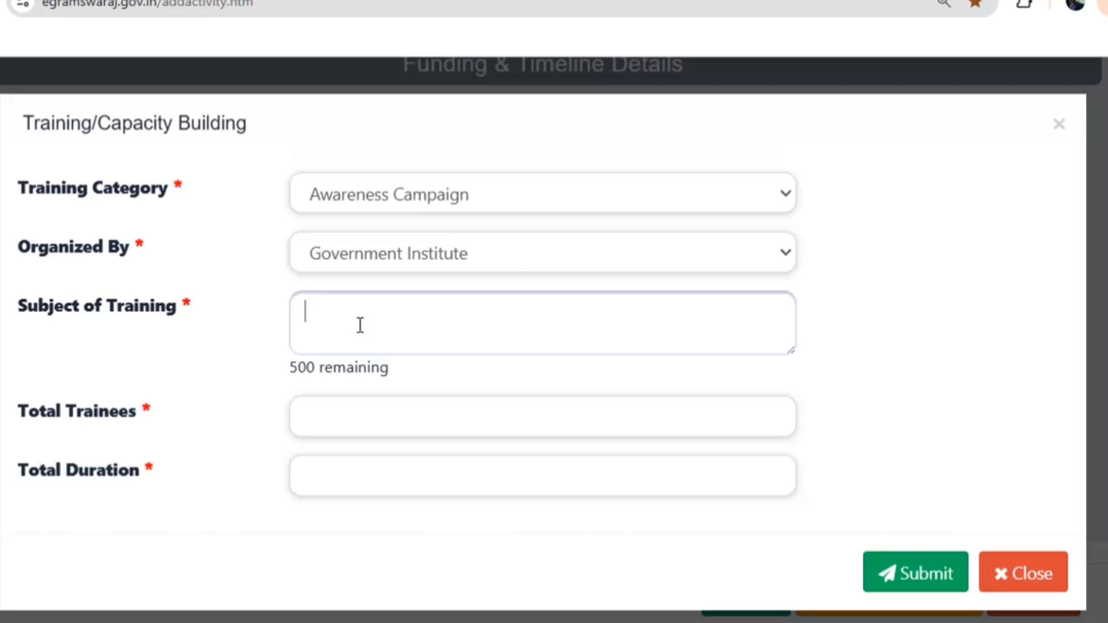
type("1")
left_click(354, 417)
type("1")
left_click(346, 476)
type("1")
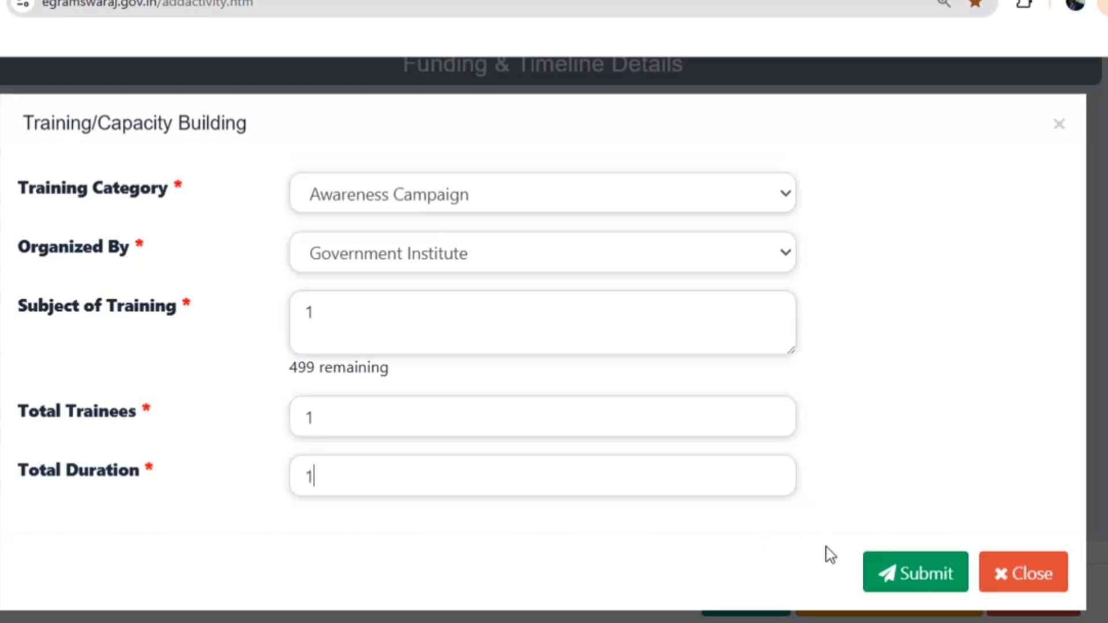
left_click(875, 578)
Save the activity and forward it to the Planner
scroll(816, 477, "down", 1)
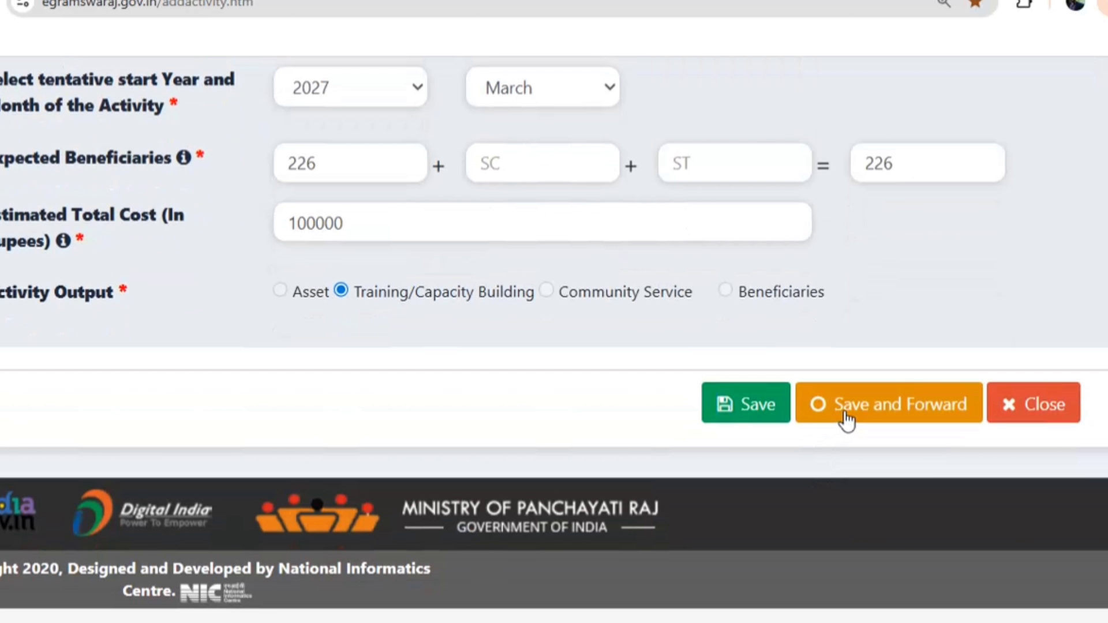
left_click(705, 384)
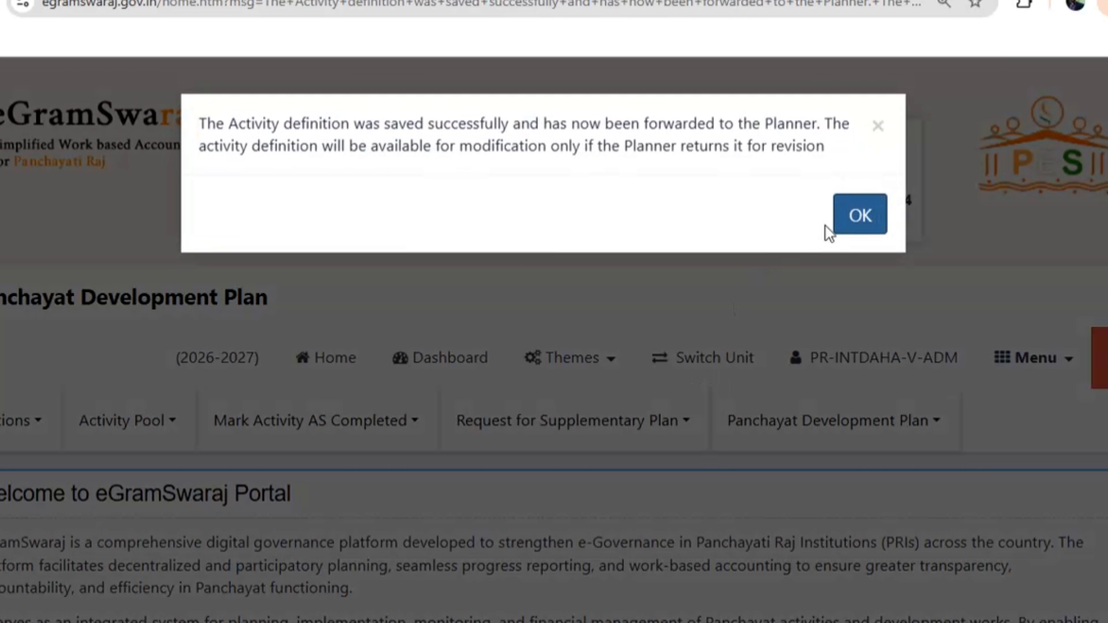
left_click(835, 228)
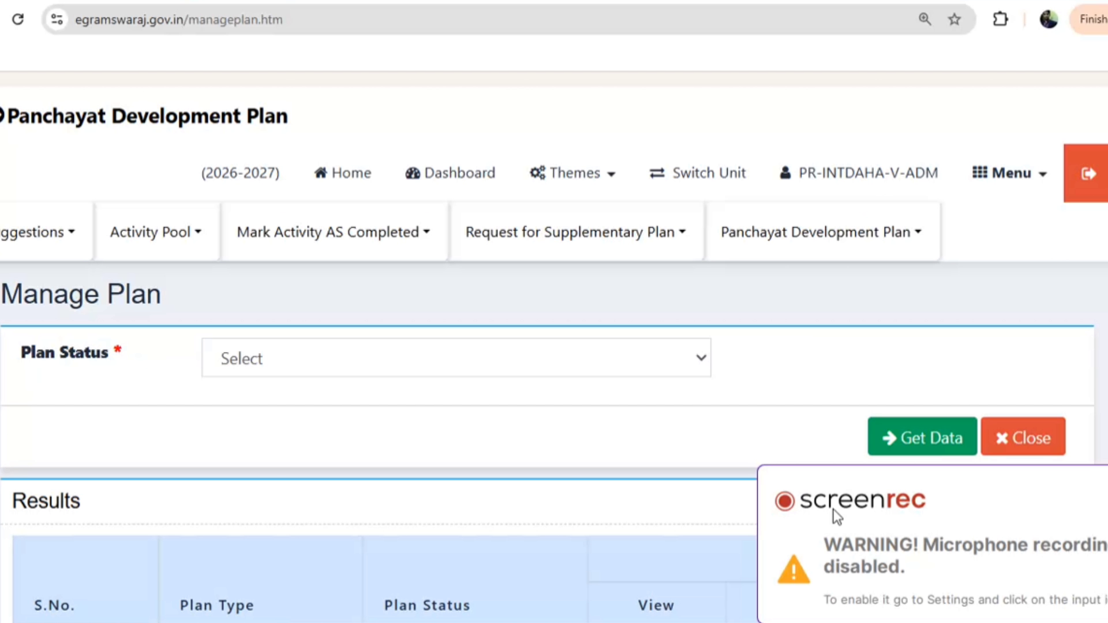
Fetch Plan Pending plans and open the pending main plan for modification
scroll(613, 443, "down", 5)
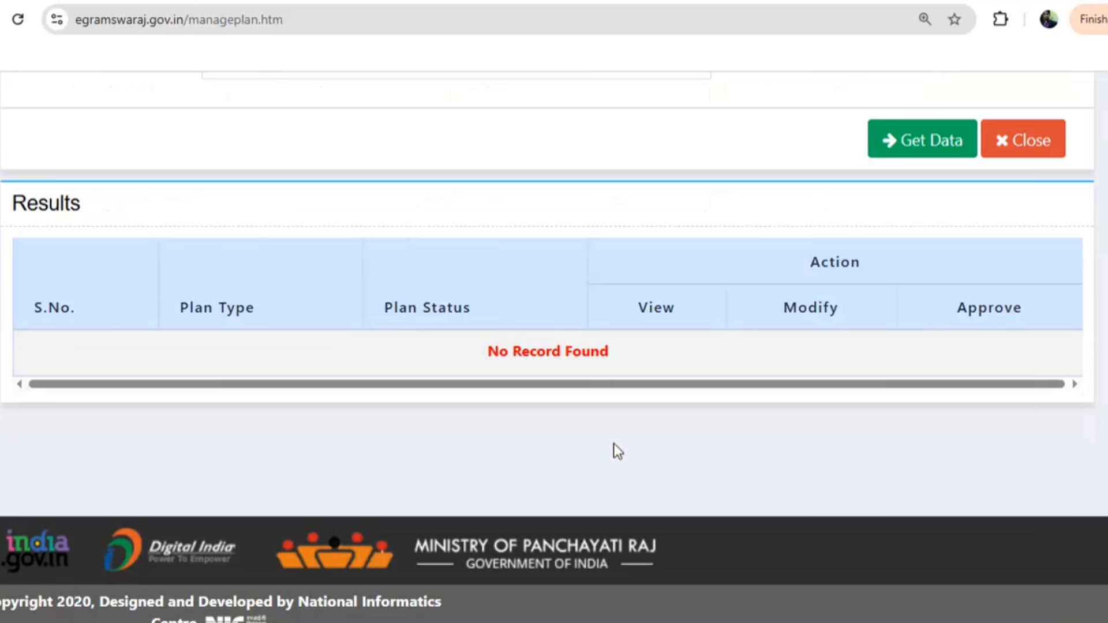
scroll(510, 366, "up", 4)
left_click(280, 277)
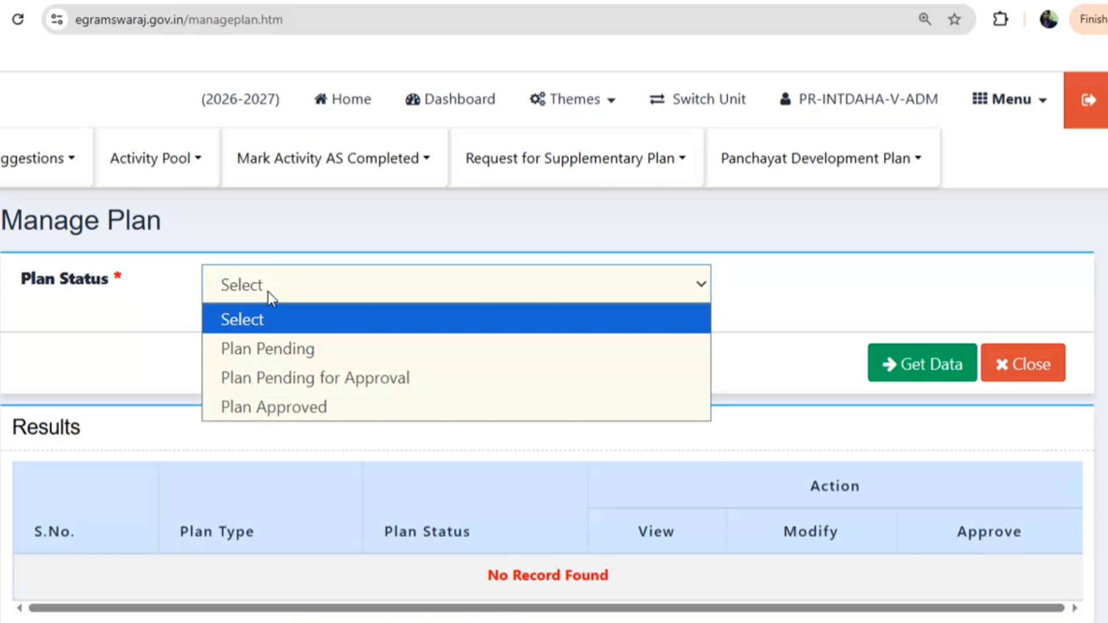
left_click(260, 346)
left_click(918, 364)
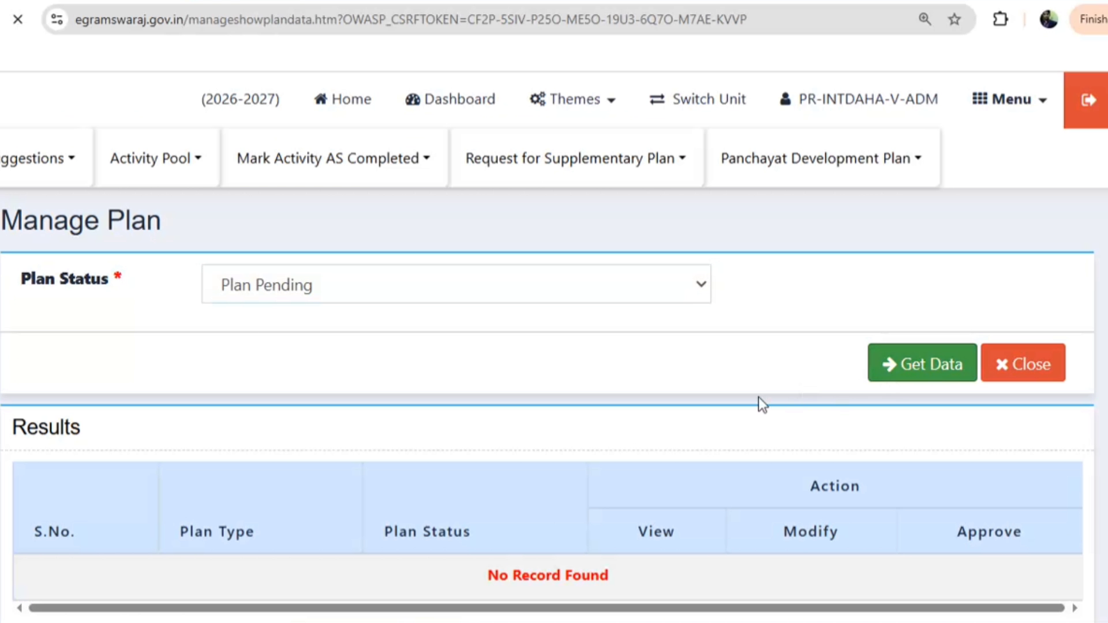
scroll(606, 390, "down", 5)
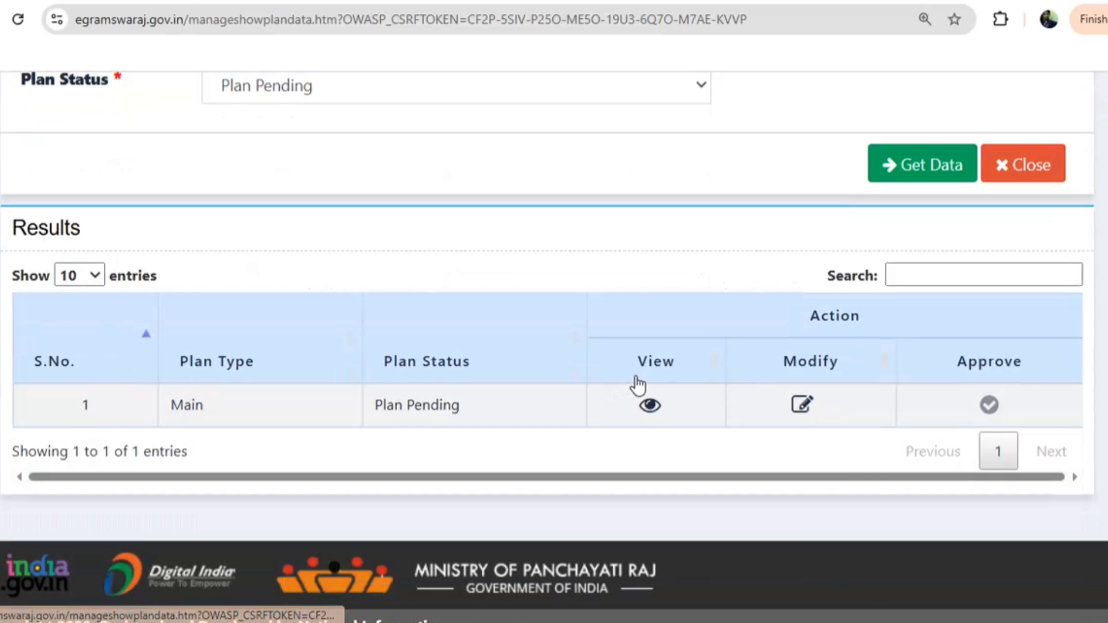
left_click(799, 407)
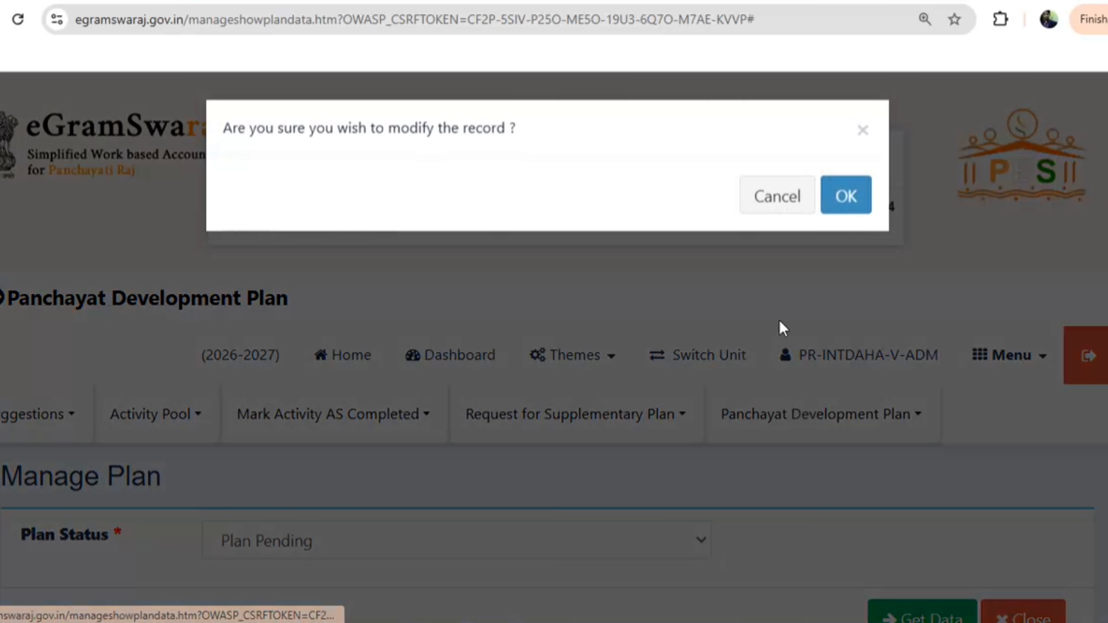
left_click(841, 210)
Include the grease chamber, Theme 8 awareness campaign and drainage line activities in the plan
scroll(635, 341, "down", 7)
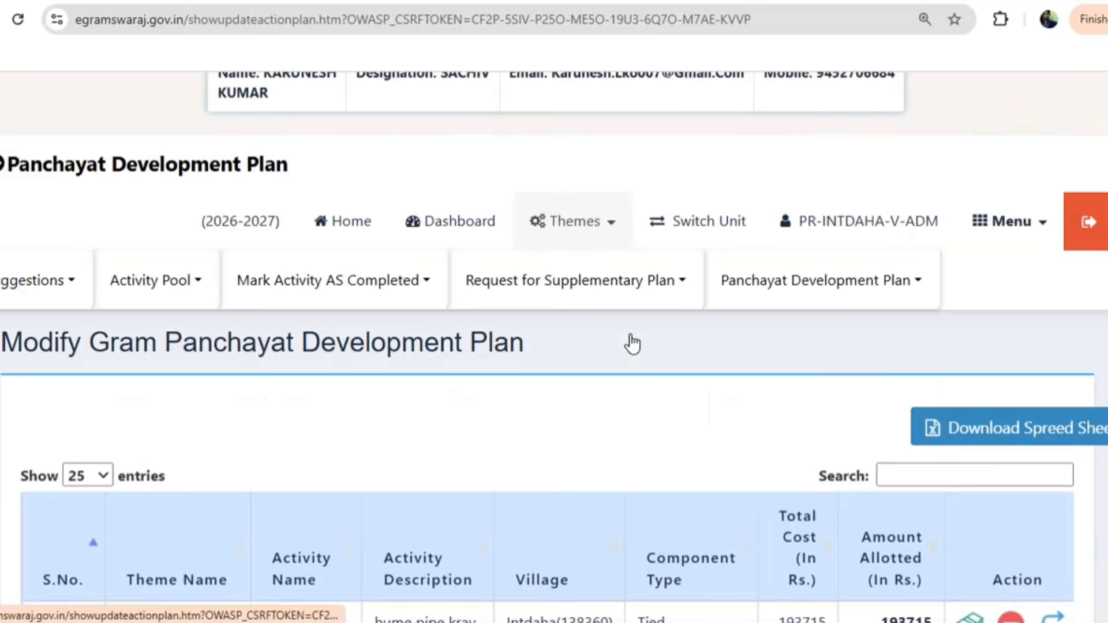
scroll(629, 344, "down", 3)
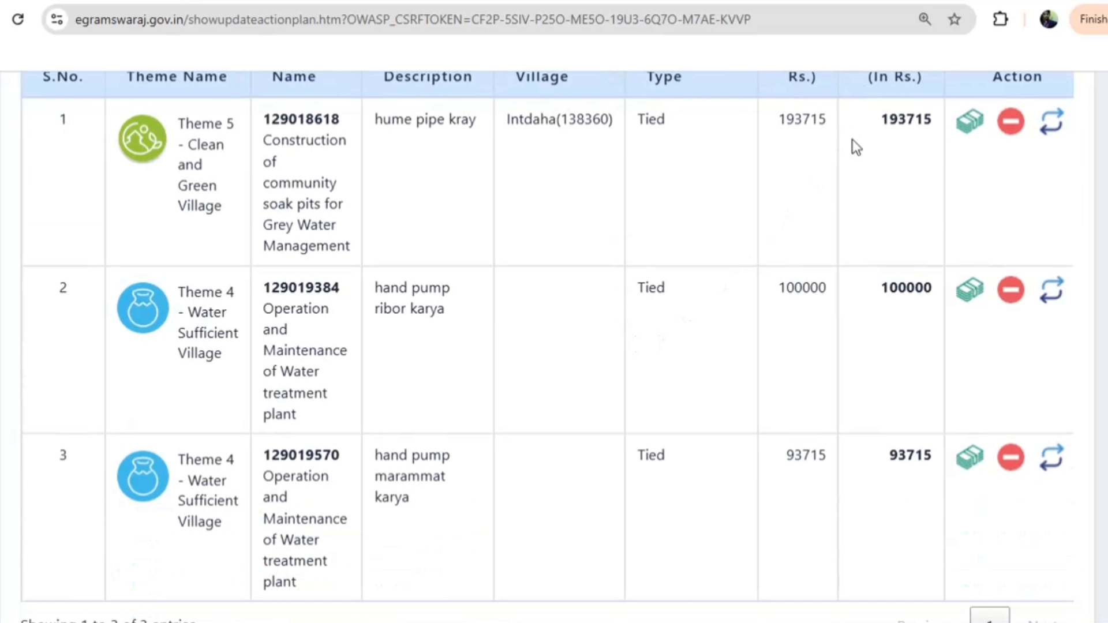
scroll(808, 231, "down", 6)
scroll(588, 462, "down", 5)
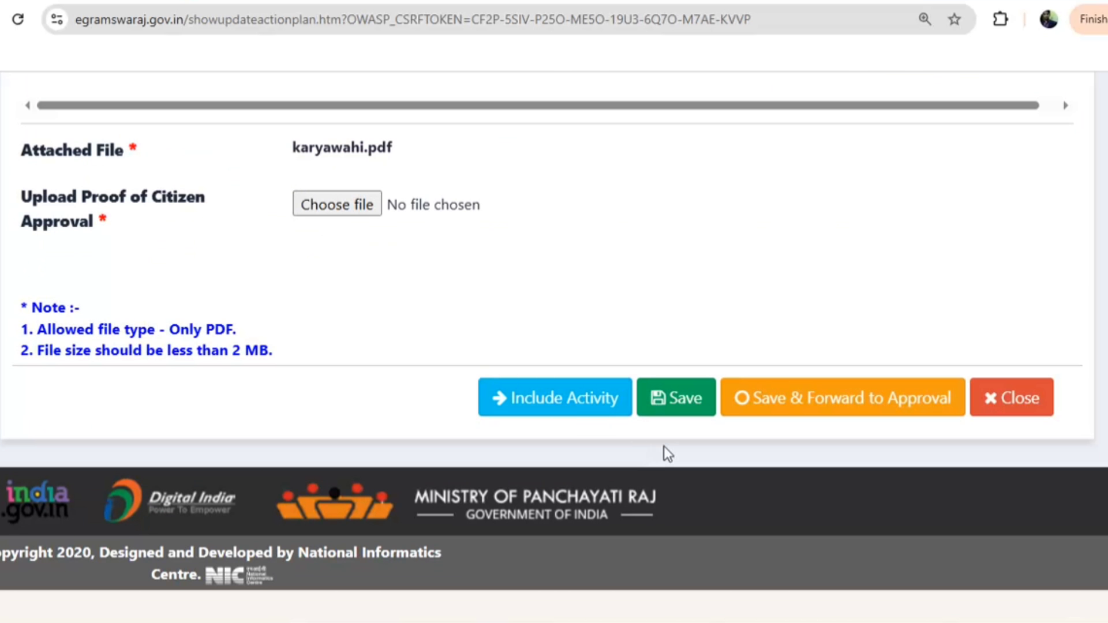
left_click(565, 404)
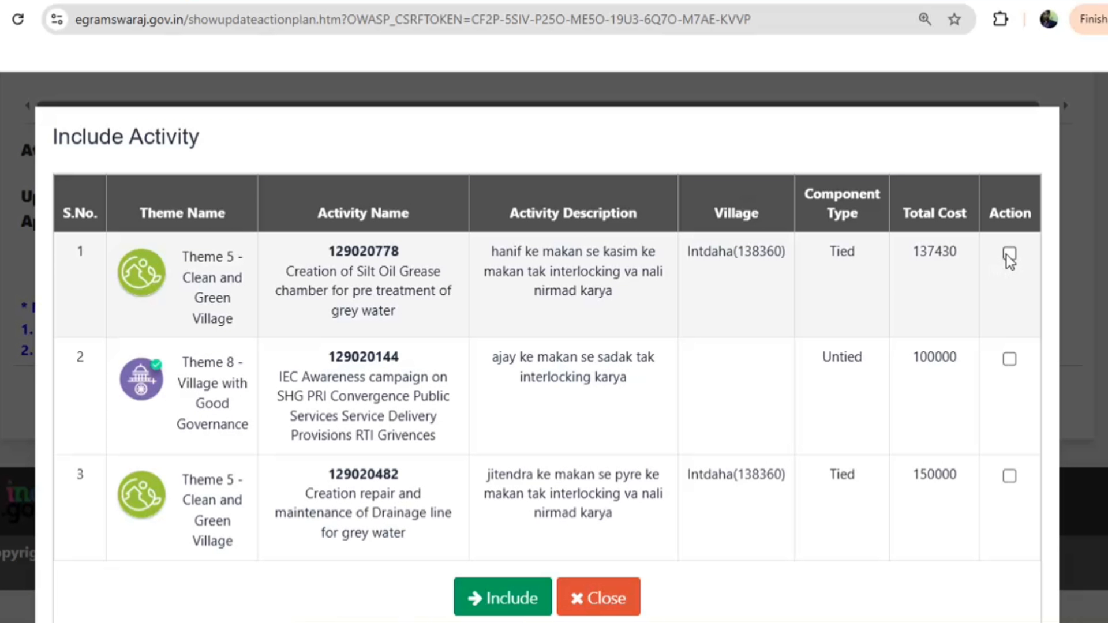
left_click(1009, 254)
left_click(1009, 359)
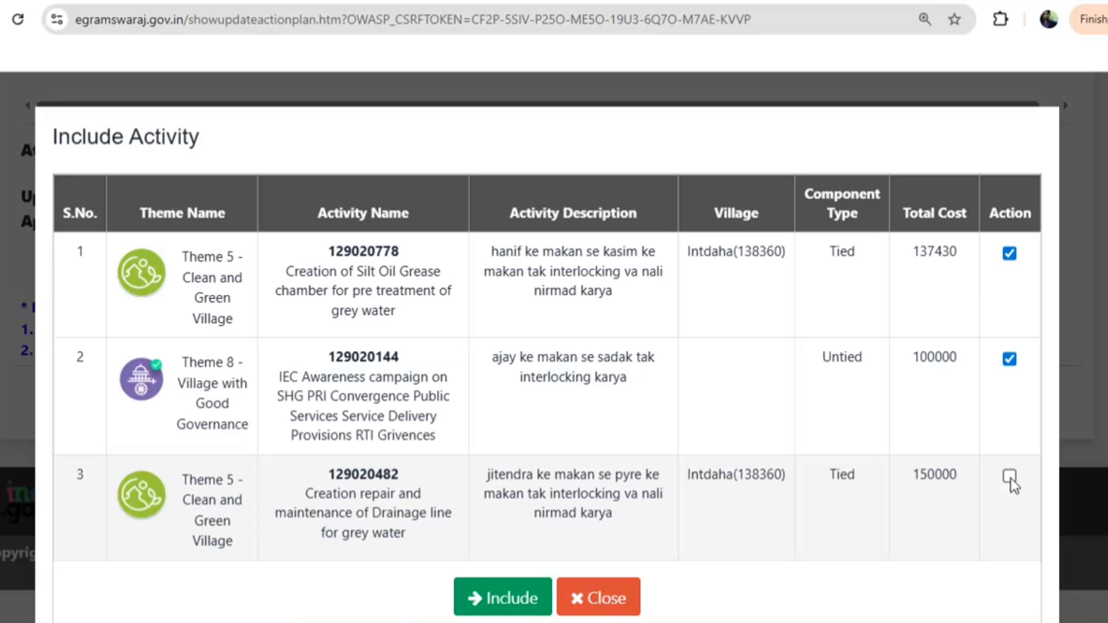
left_click(1009, 477)
left_click(502, 598)
scroll(743, 407, "down", 1)
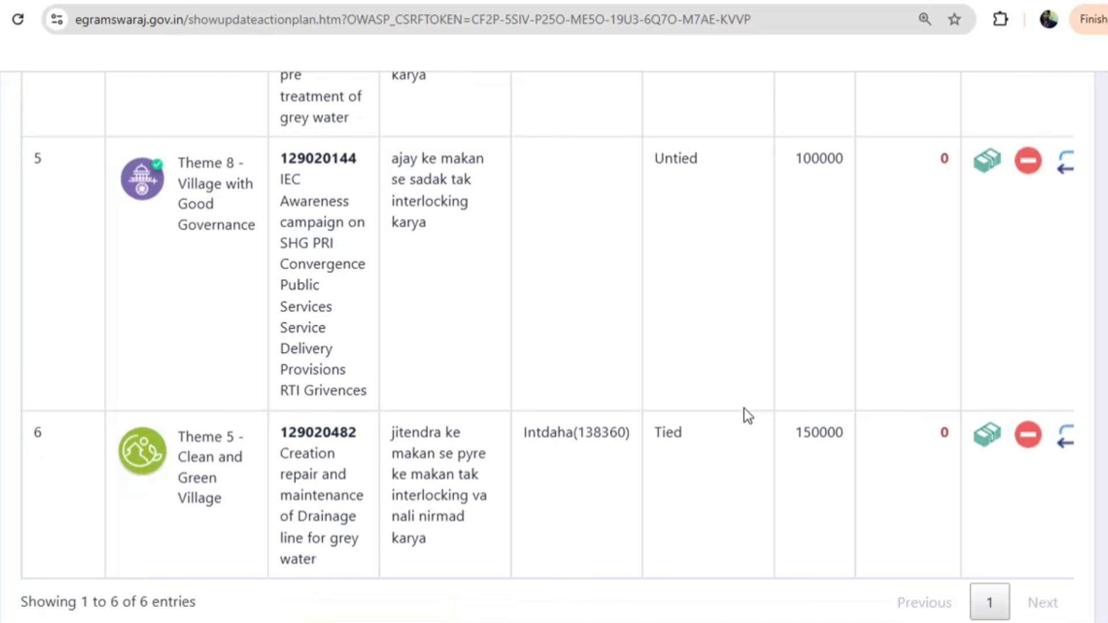
scroll(743, 407, "down", 3)
scroll(616, 183, "up", 4)
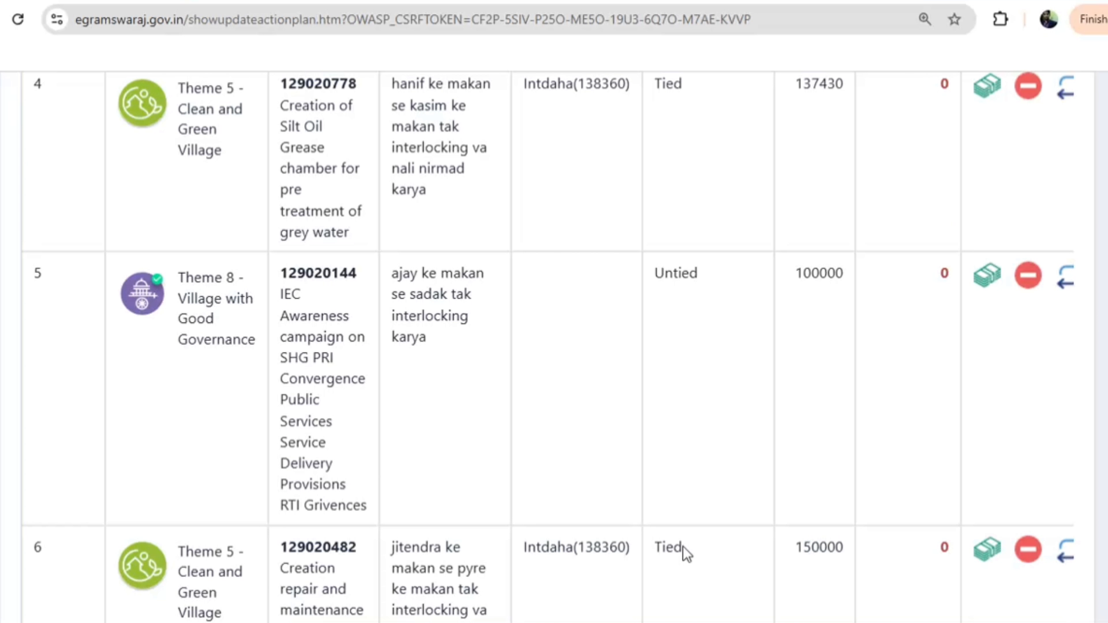
scroll(816, 439, "up", 3)
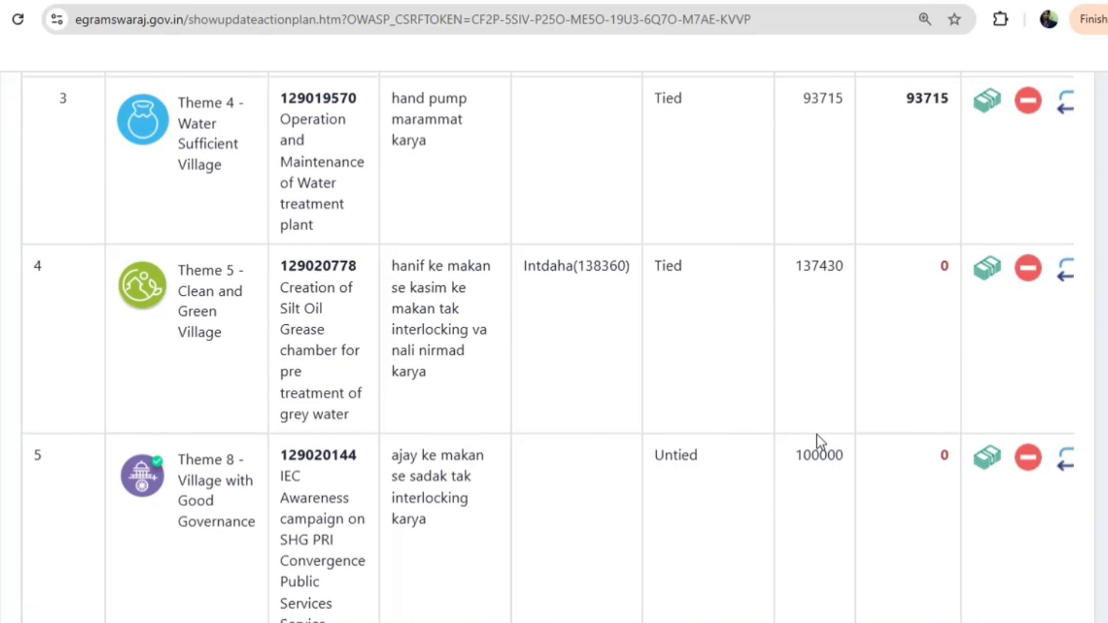
Allocate 137430 untied General funds to the grease chamber activity
left_click(984, 281)
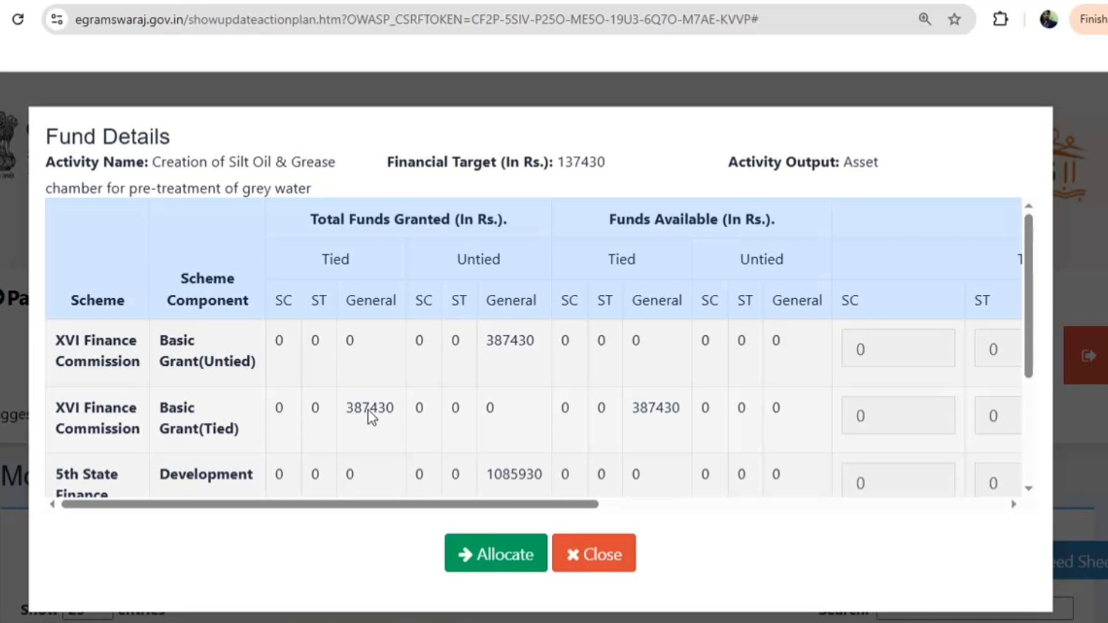
left_click(603, 506)
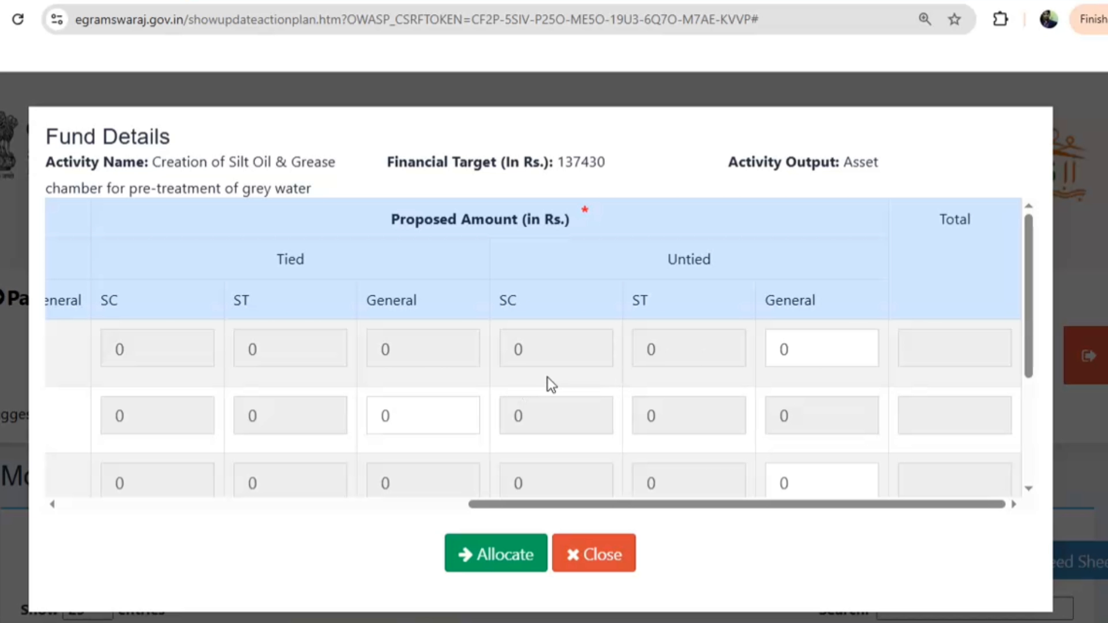
left_click(806, 351)
type("13")
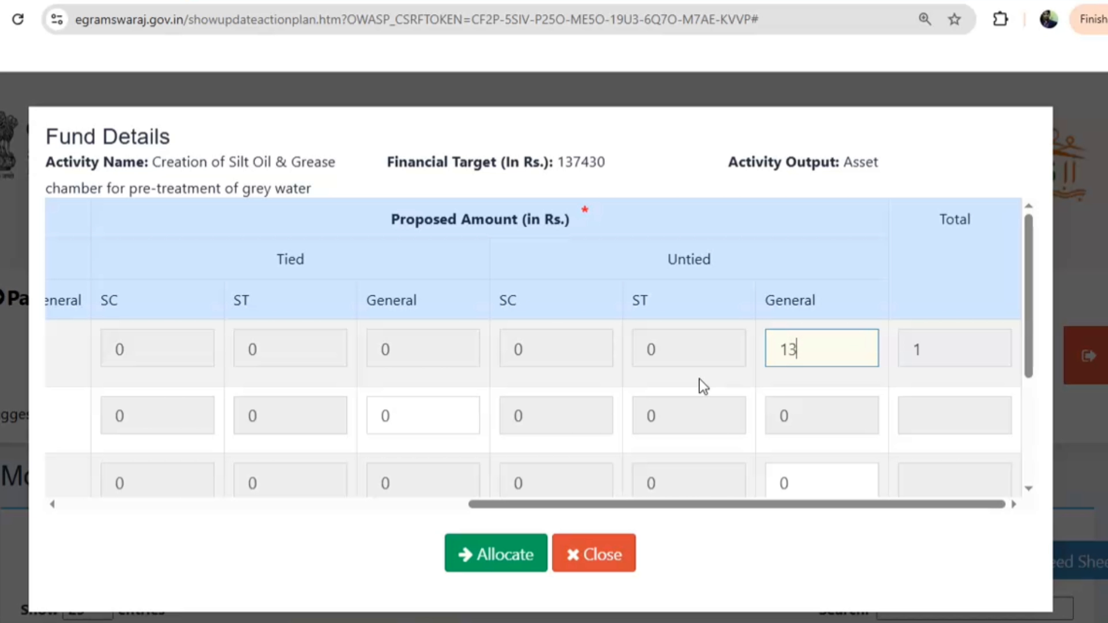
type("7430")
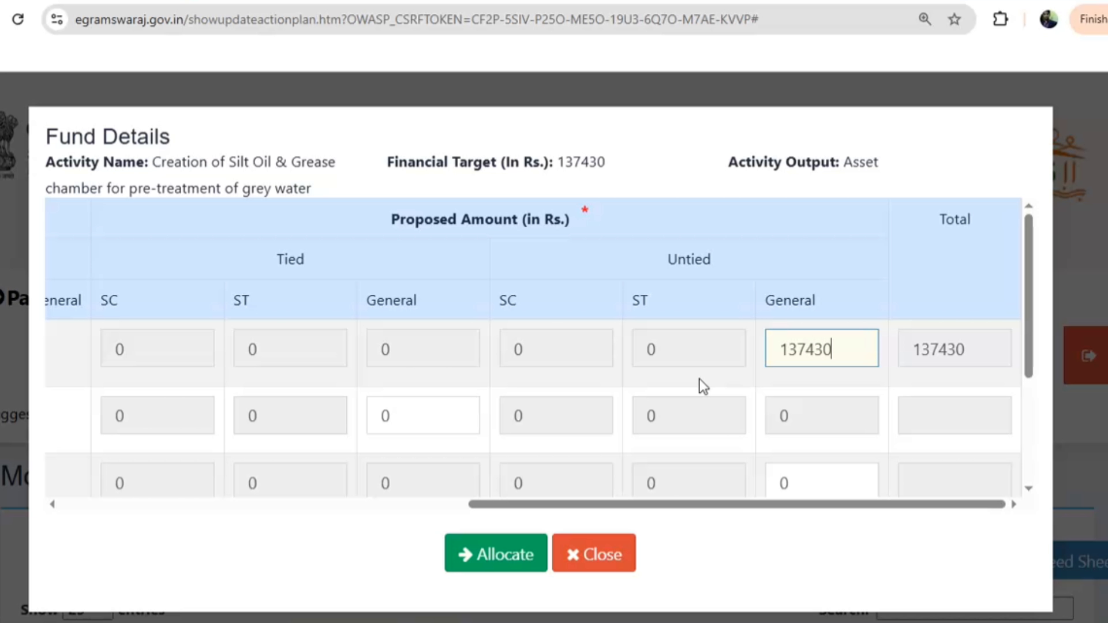
left_click(494, 553)
Allocate 100000 untied General funds to the Theme 8 awareness campaign
scroll(895, 440, "down", 10)
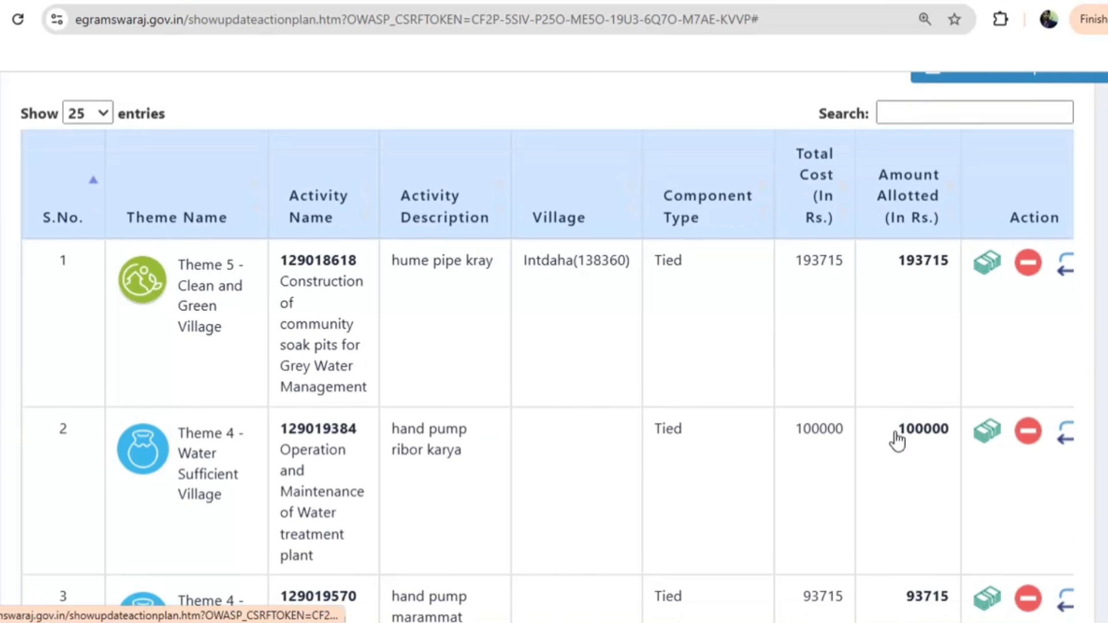
scroll(895, 438, "down", 3)
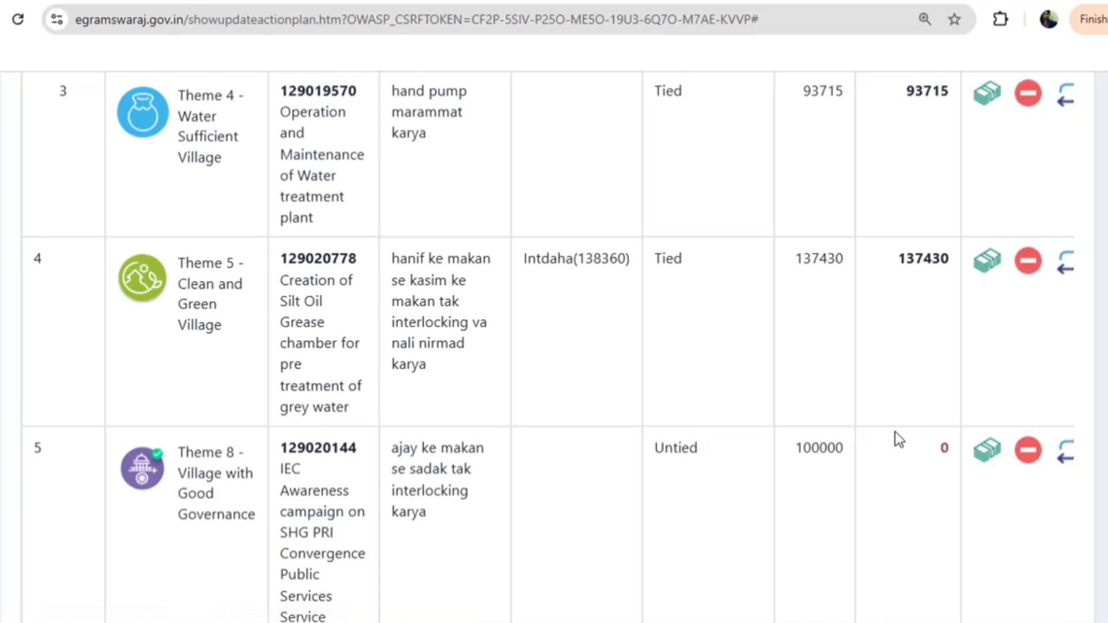
left_click(984, 450)
scroll(646, 376, "down", 3)
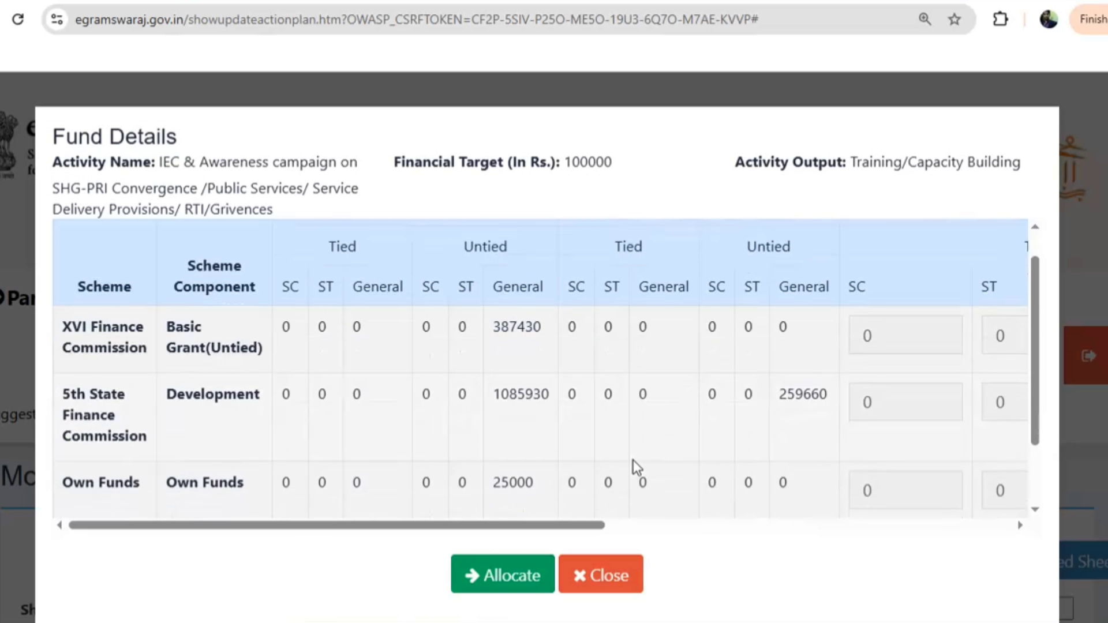
left_click(627, 525)
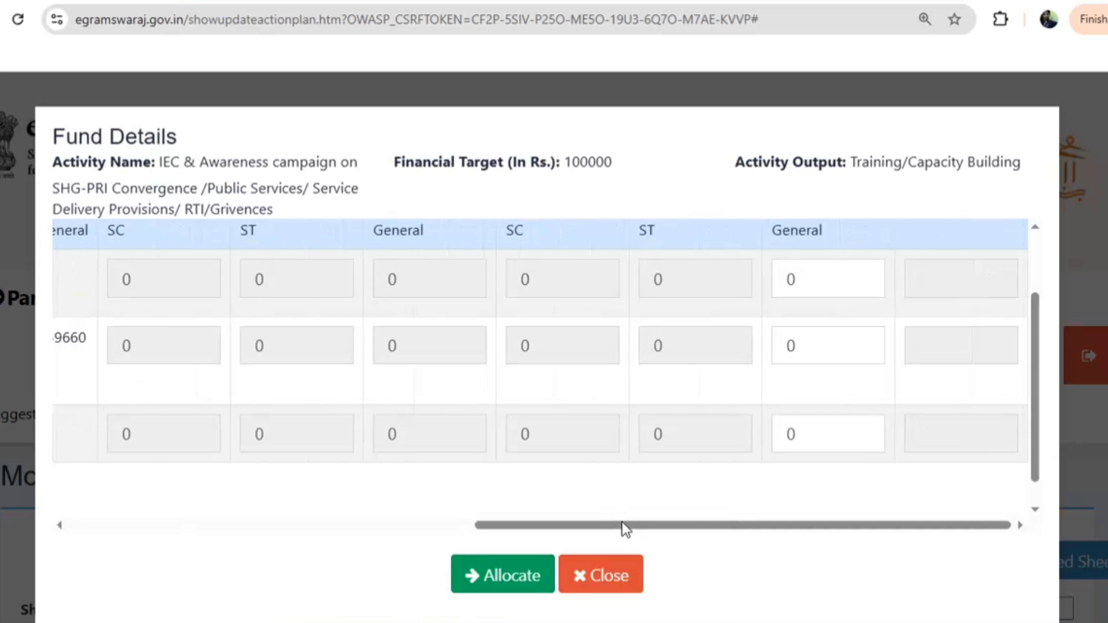
double_click(805, 267)
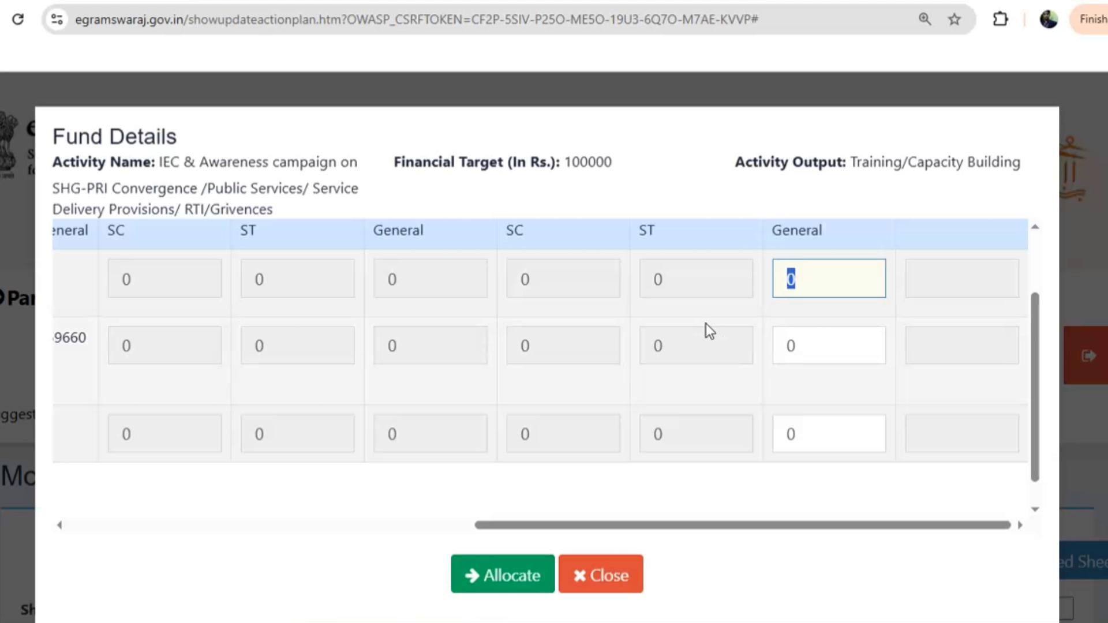
type("100000")
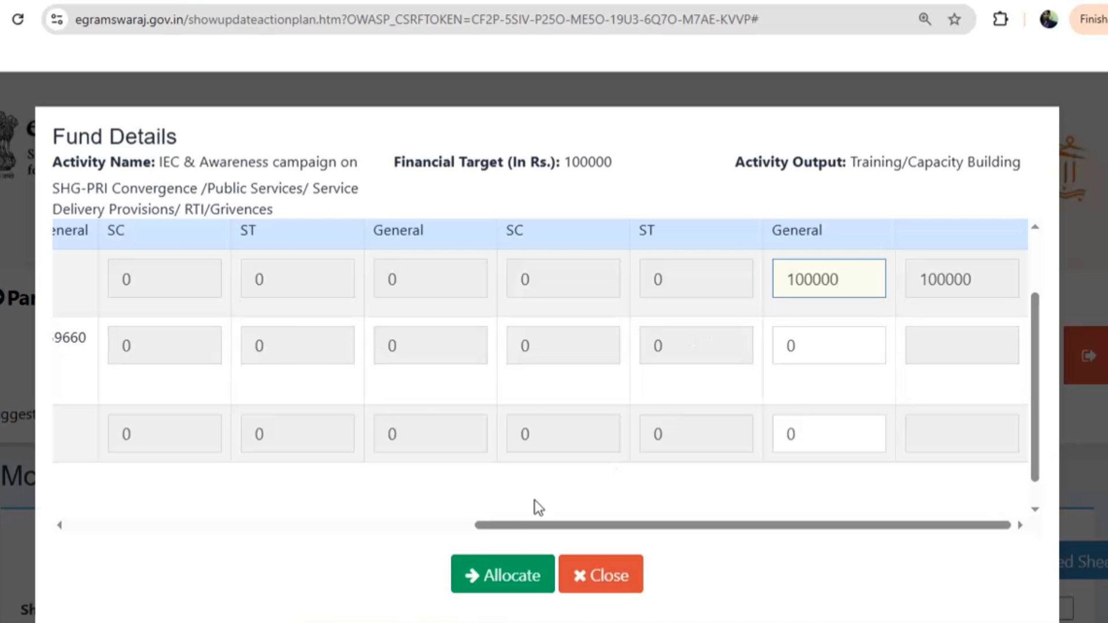
left_click(526, 586)
Enter 150000 as the drainage line activity's untied General amount
scroll(849, 524, "down", 15)
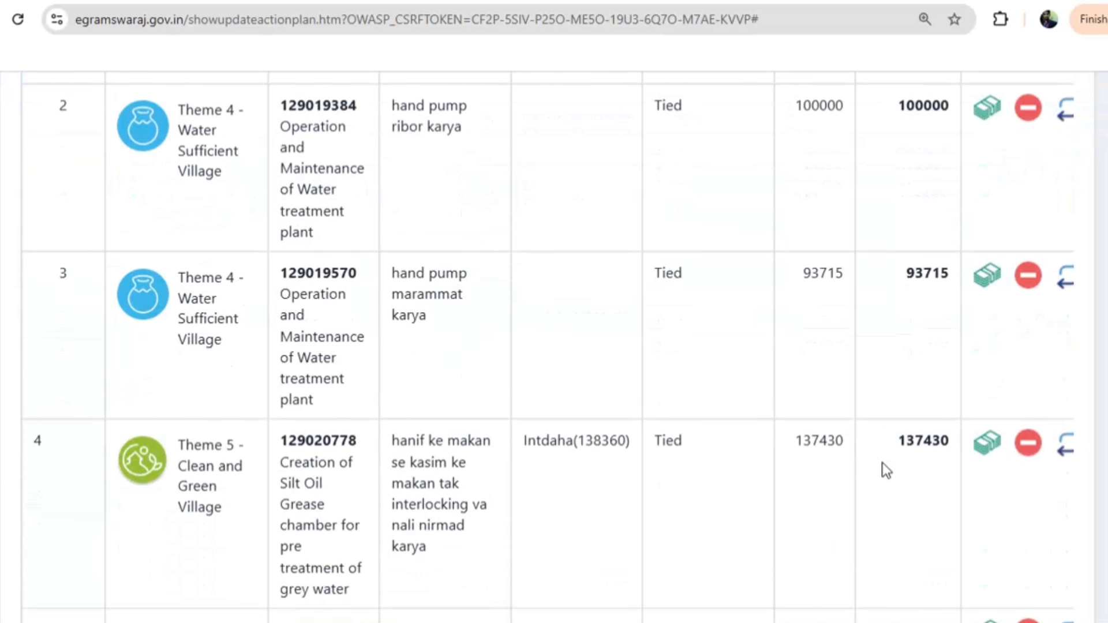
scroll(891, 459, "down", 4)
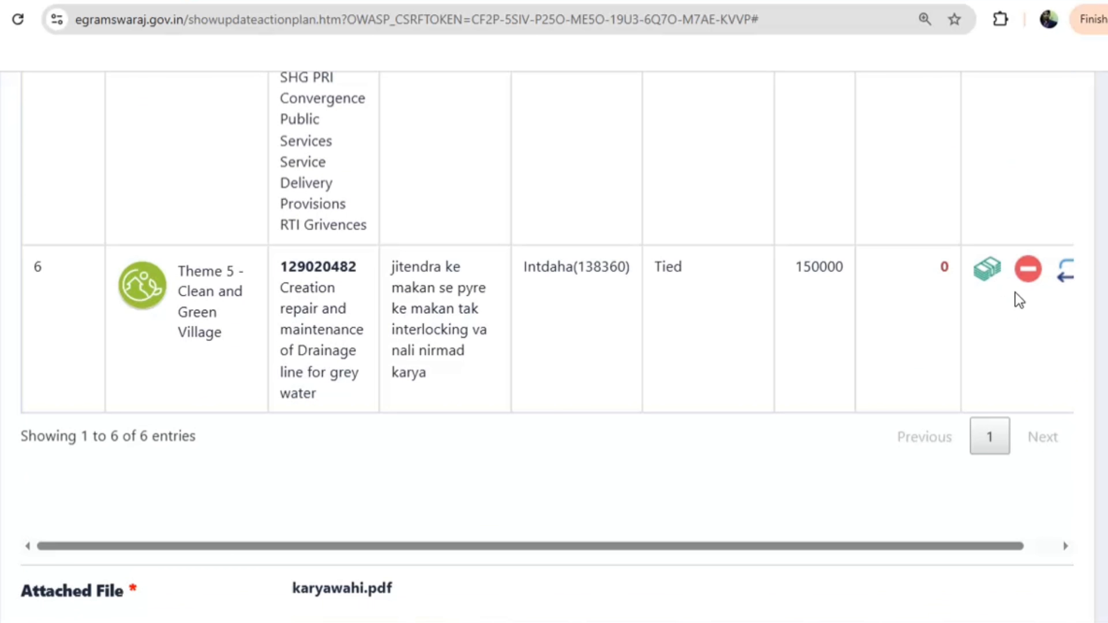
left_click(986, 267)
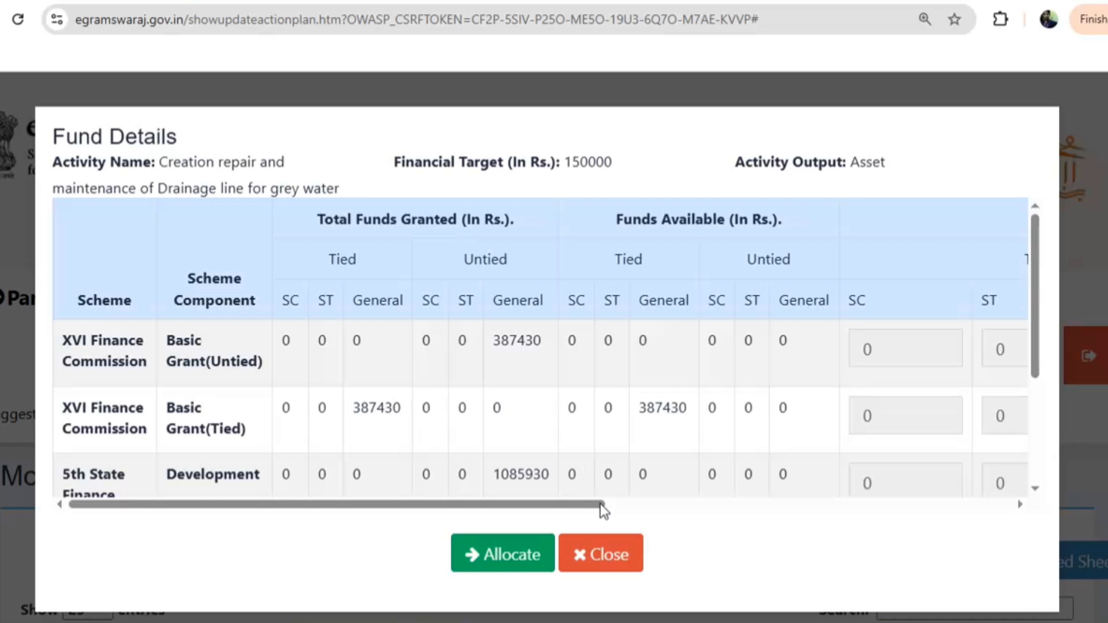
scroll(607, 502, "right", 10)
left_click(821, 348)
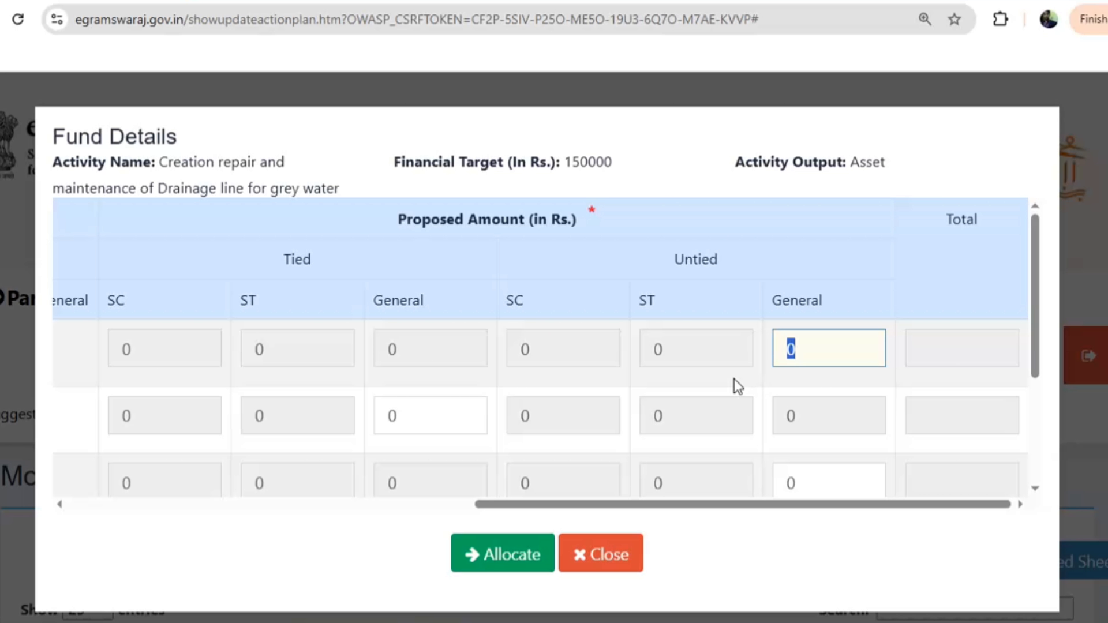
type("150000")
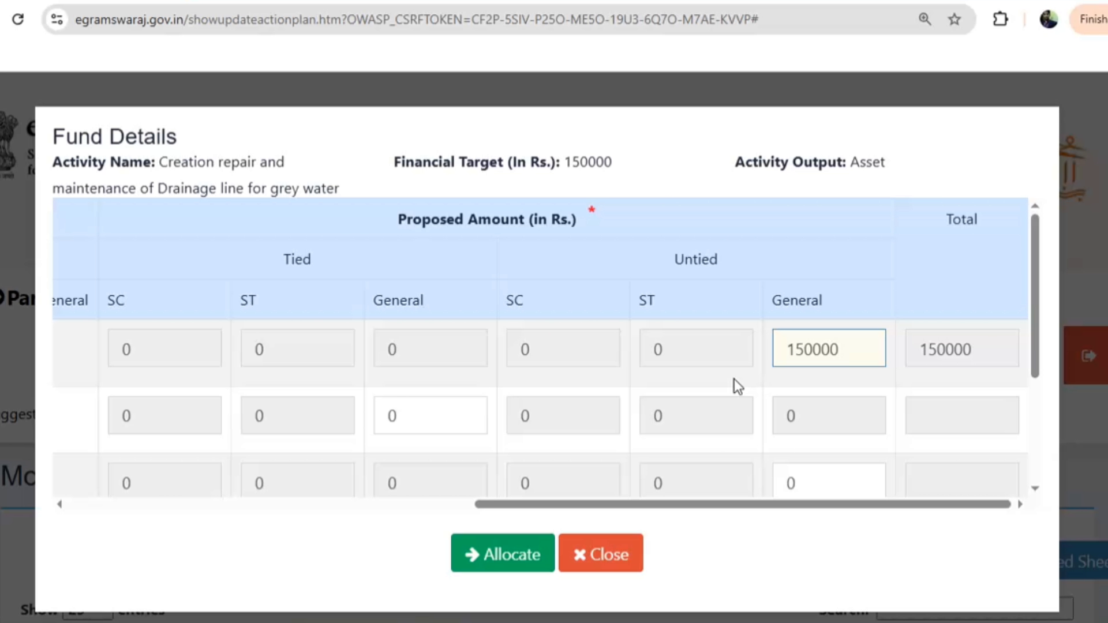
Allocate the 150000 to the drainage line and save the modified plan
left_click(508, 555)
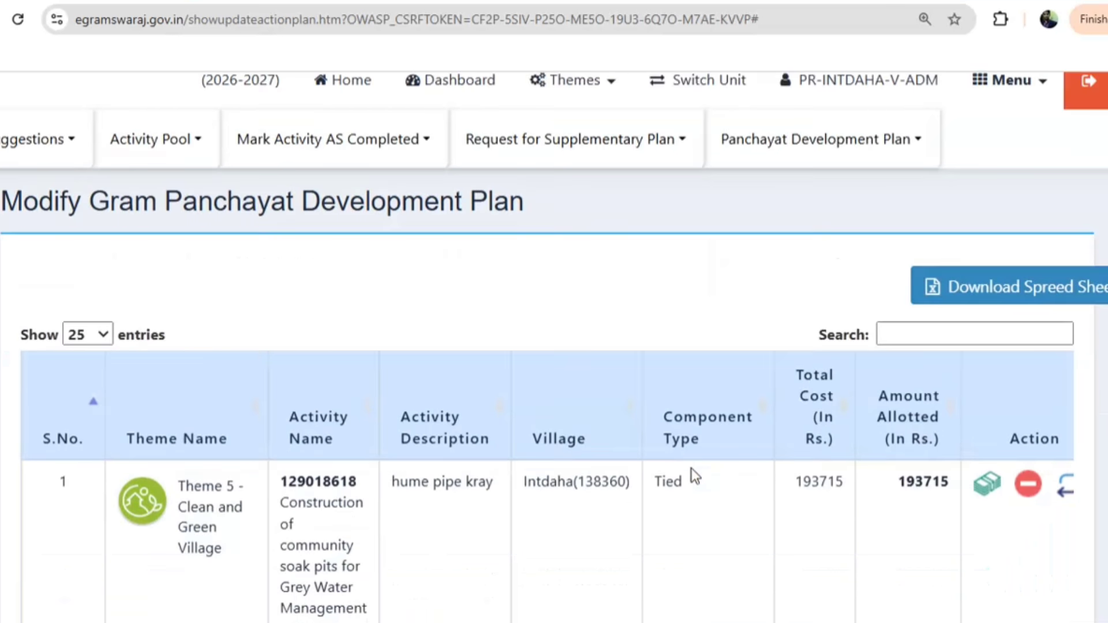
scroll(691, 473, "down", 10)
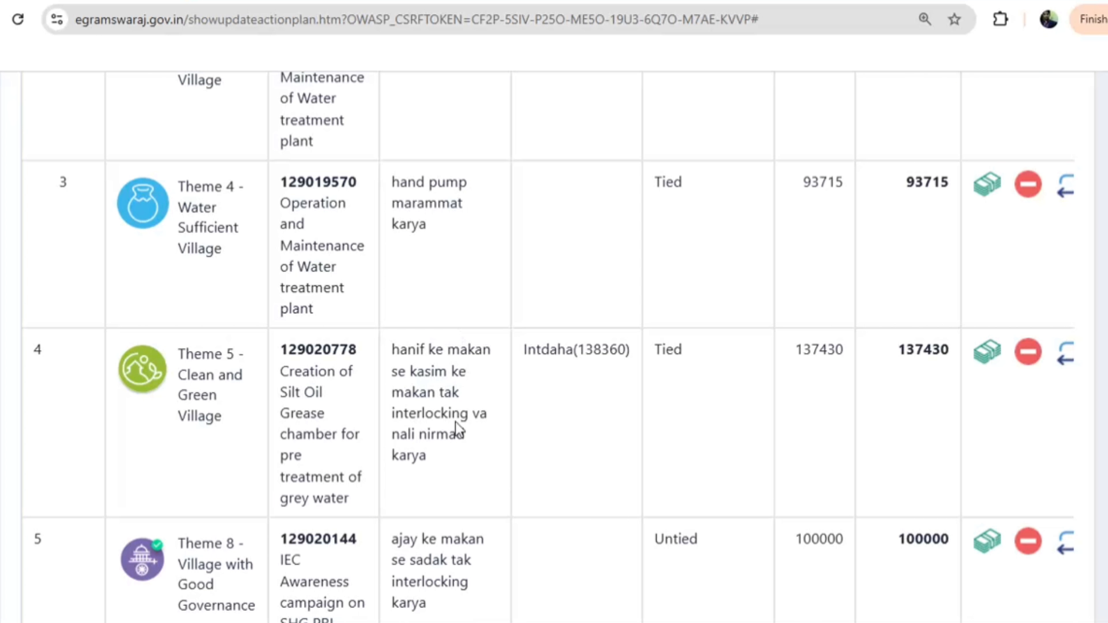
scroll(584, 477, "down", 13)
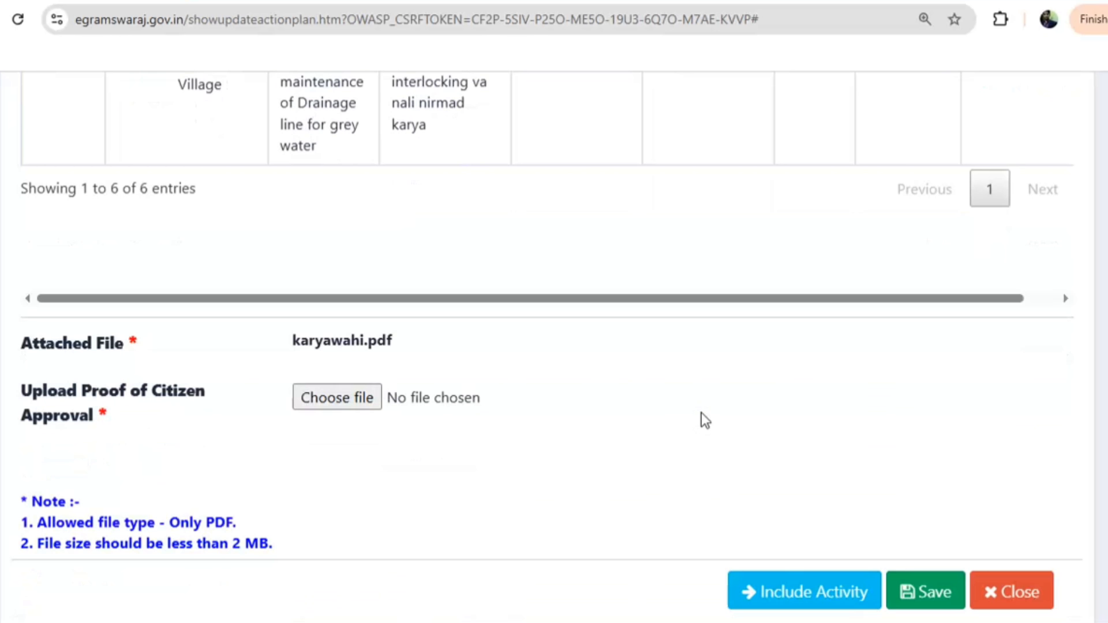
left_click(908, 570)
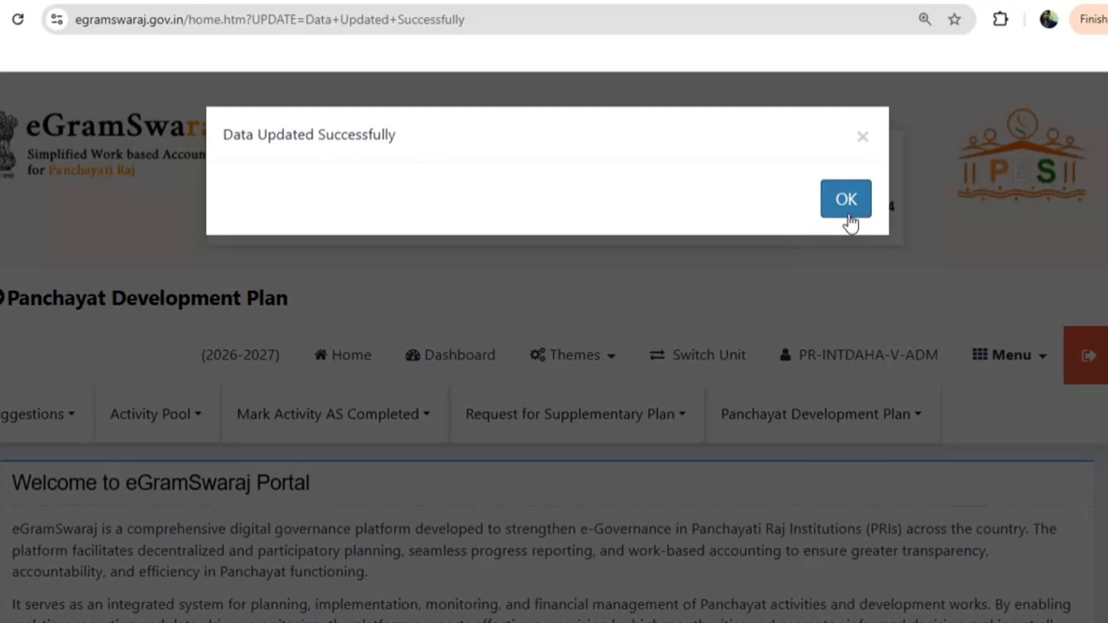
left_click(845, 202)
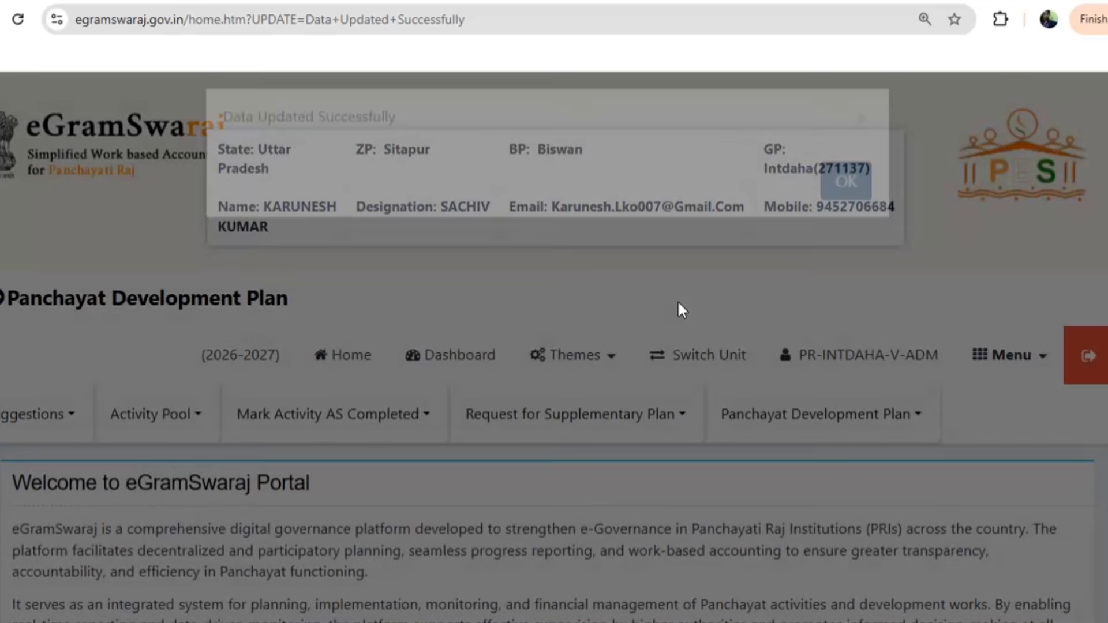
Start a theme-wise activity registration under Theme 8 - Village with Good Governance
left_click(173, 414)
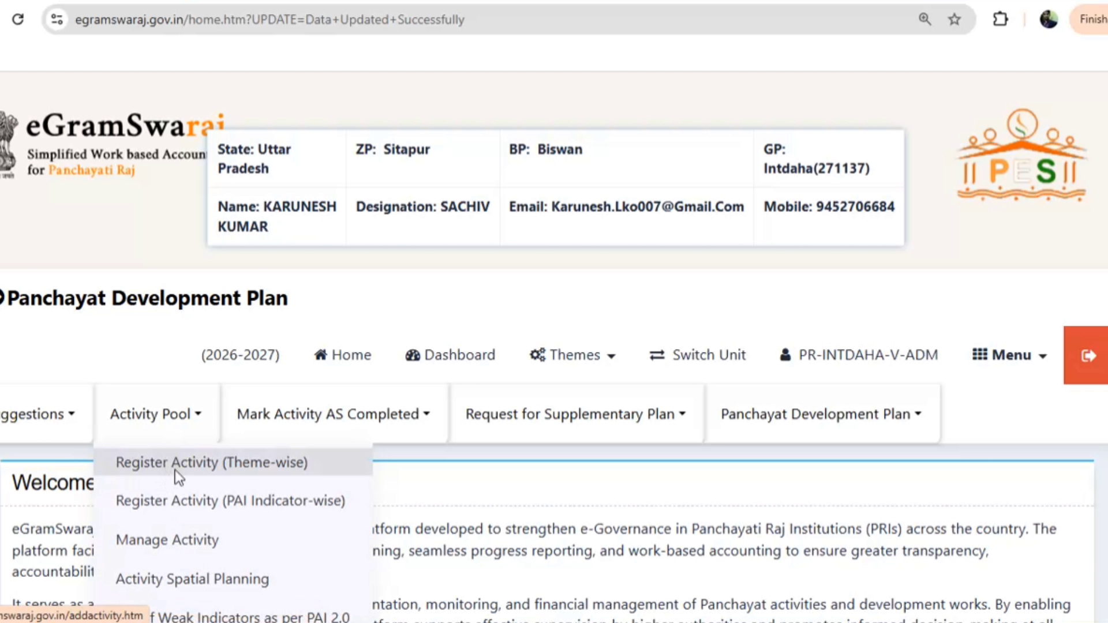
left_click(175, 470)
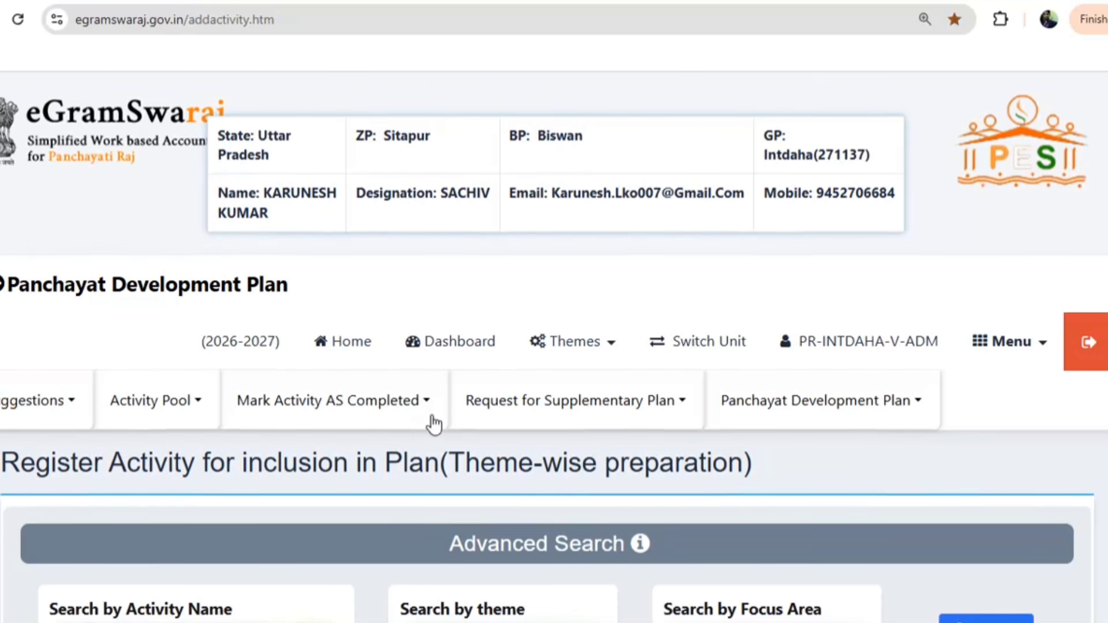
scroll(438, 427, "down", 9)
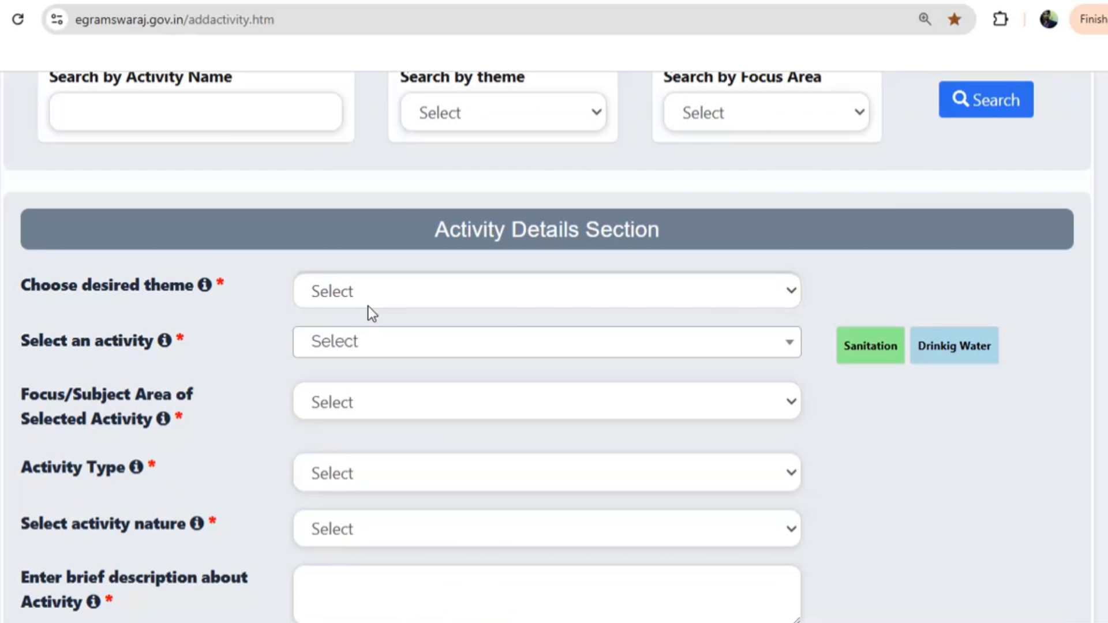
left_click(370, 289)
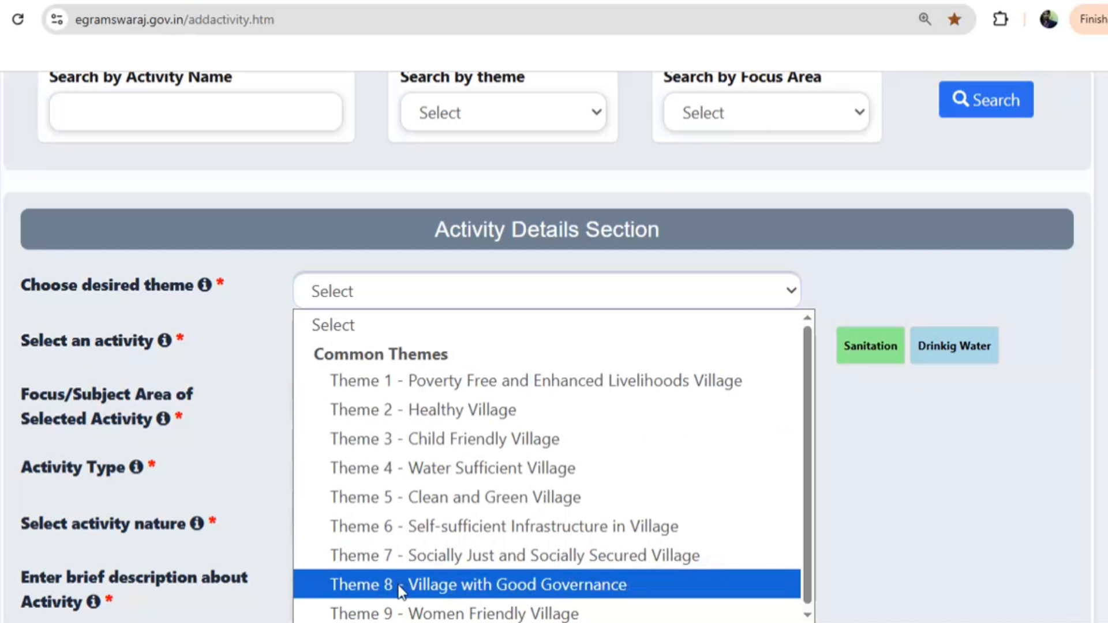
left_click(372, 585)
Choose the IEC & Awareness Campaign for participation in Gram Sabha, Ward Sabha, Mahila Sabha
left_click(383, 375)
scroll(415, 280, "down", 3)
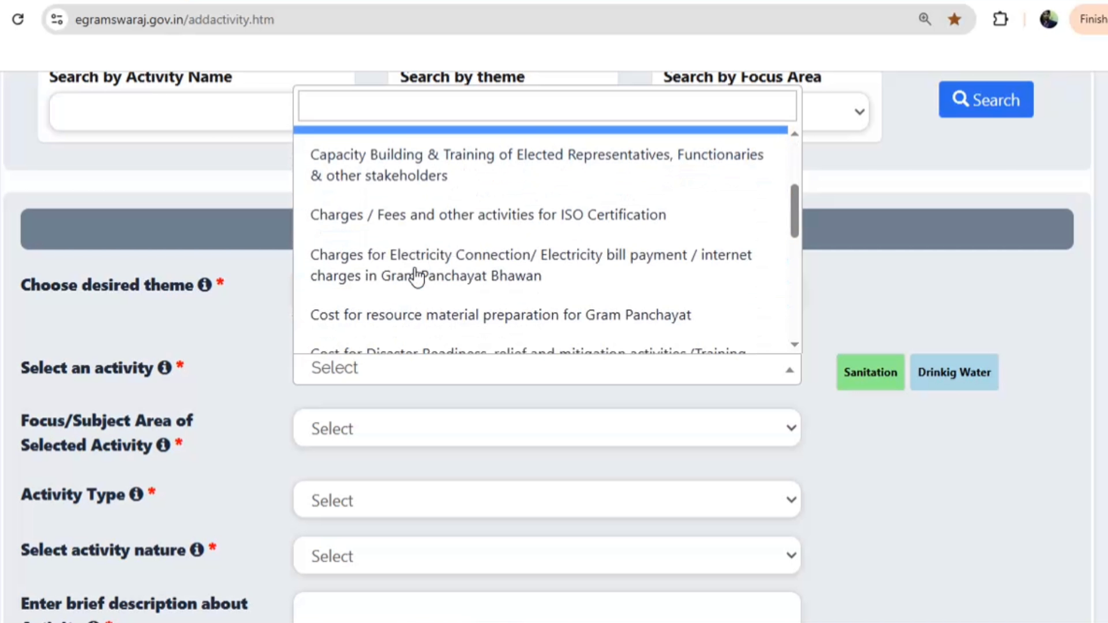
scroll(389, 285, "down", 7)
scroll(403, 282, "up", 3)
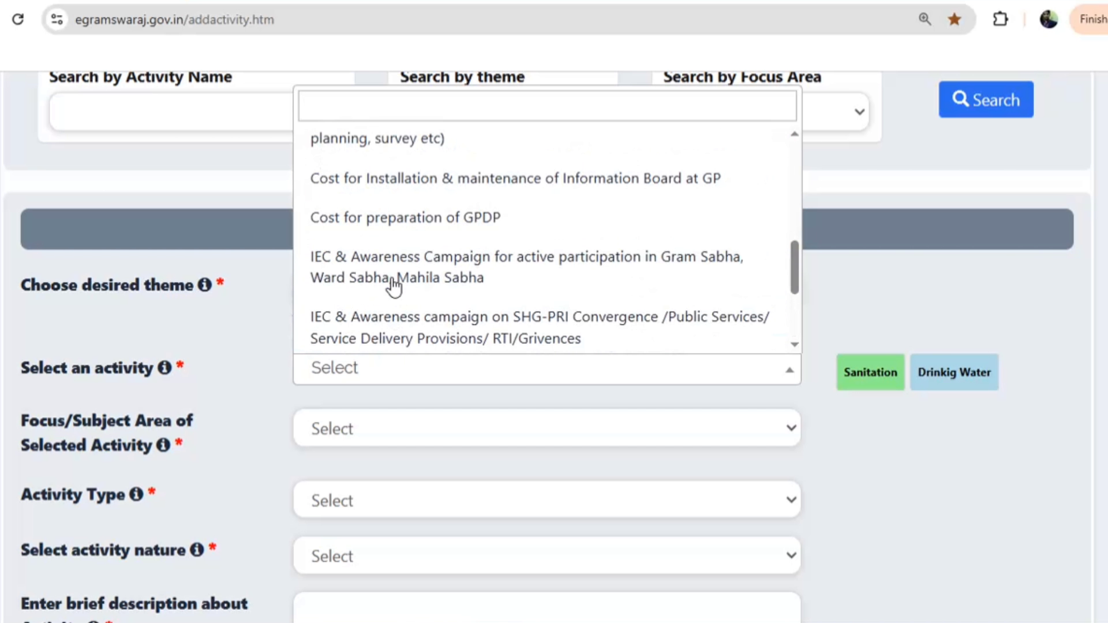
left_click(389, 276)
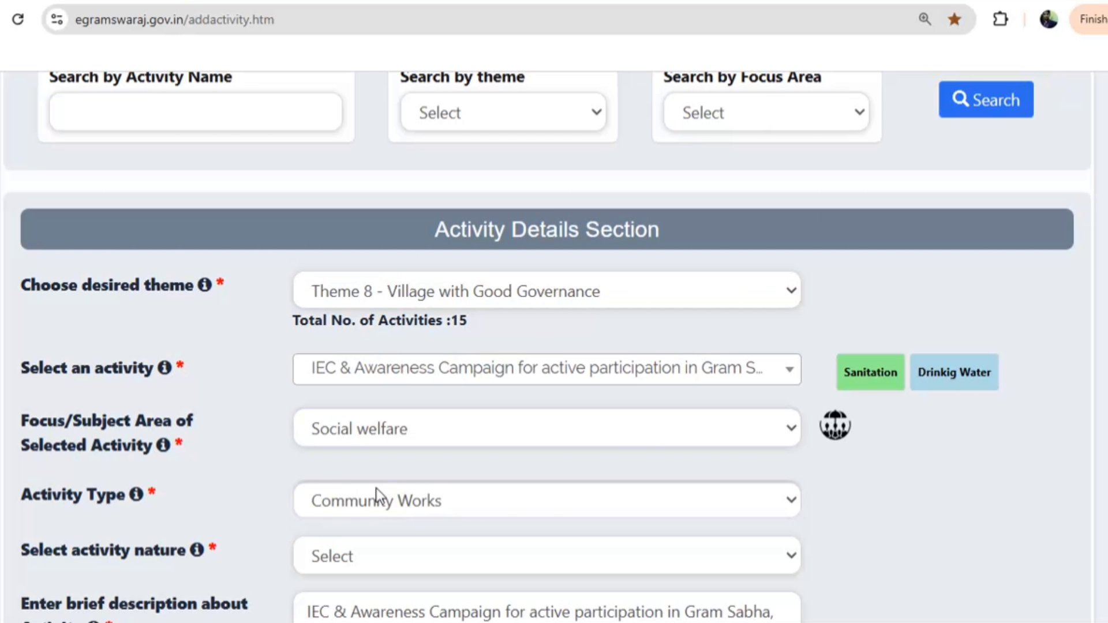
scroll(371, 479, "down", 3)
left_click(351, 377)
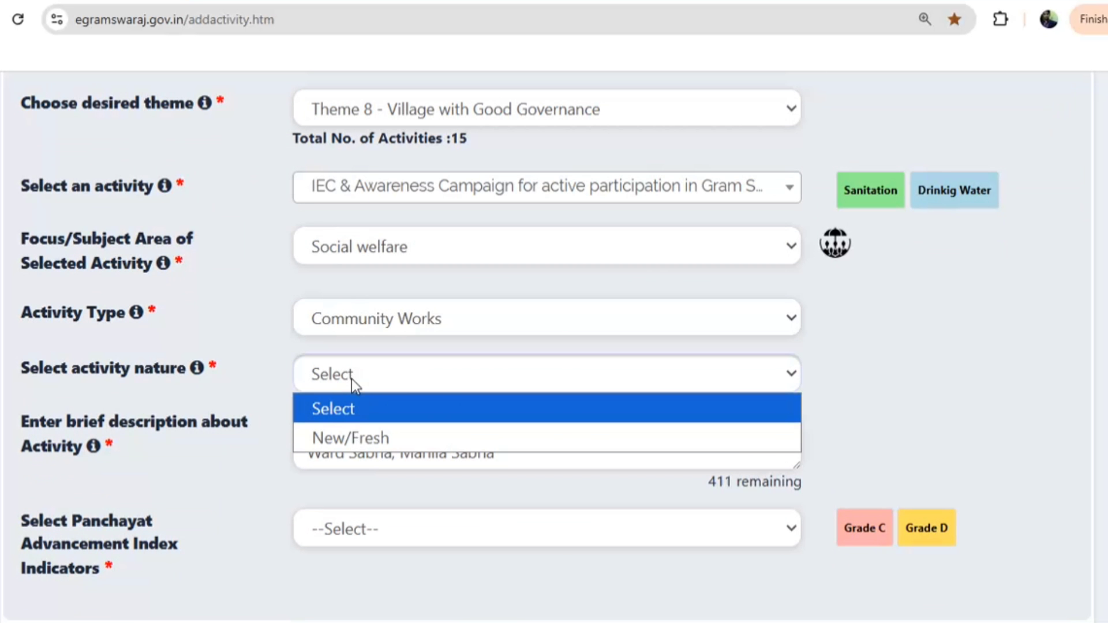
Set nature to New/Fresh and description to 'street light marammat va krya'
left_click(352, 423)
triple_click(434, 443)
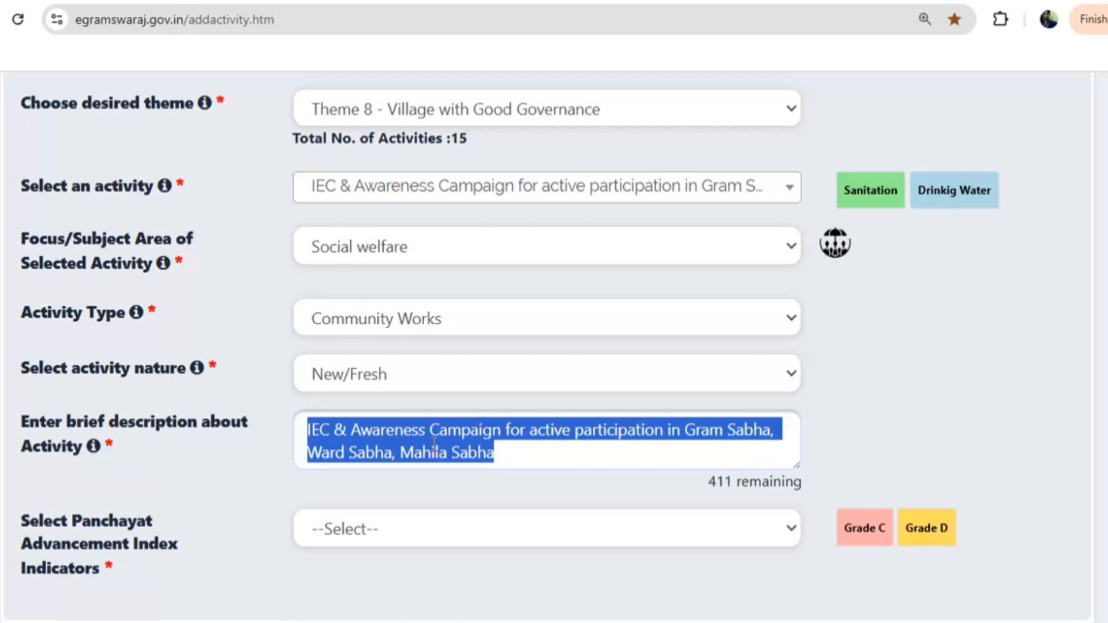
type("street")
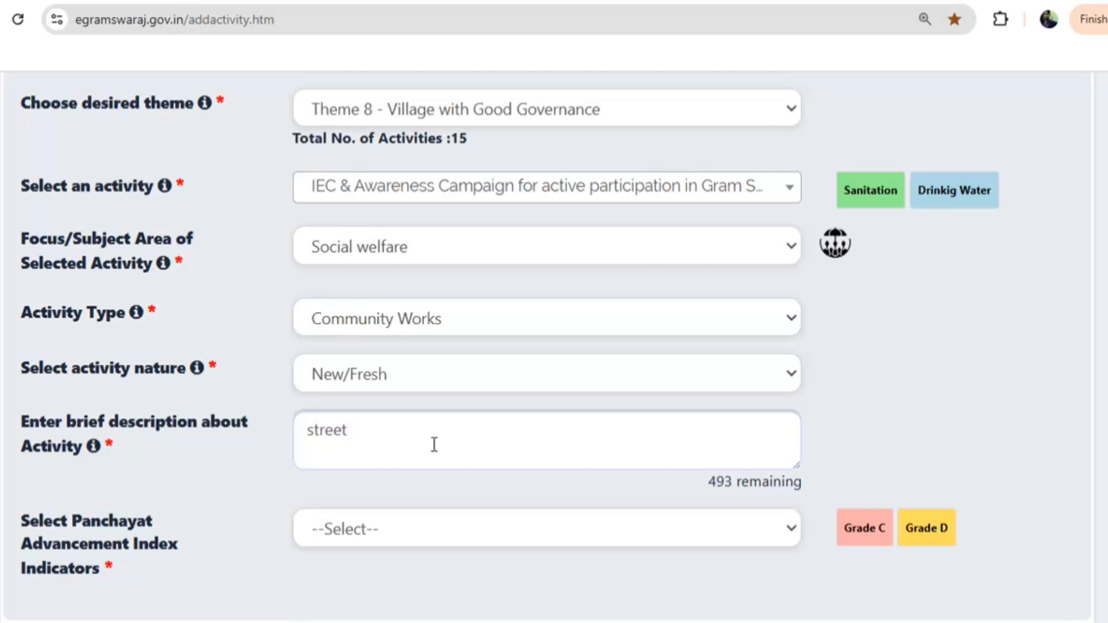
type(" light maram")
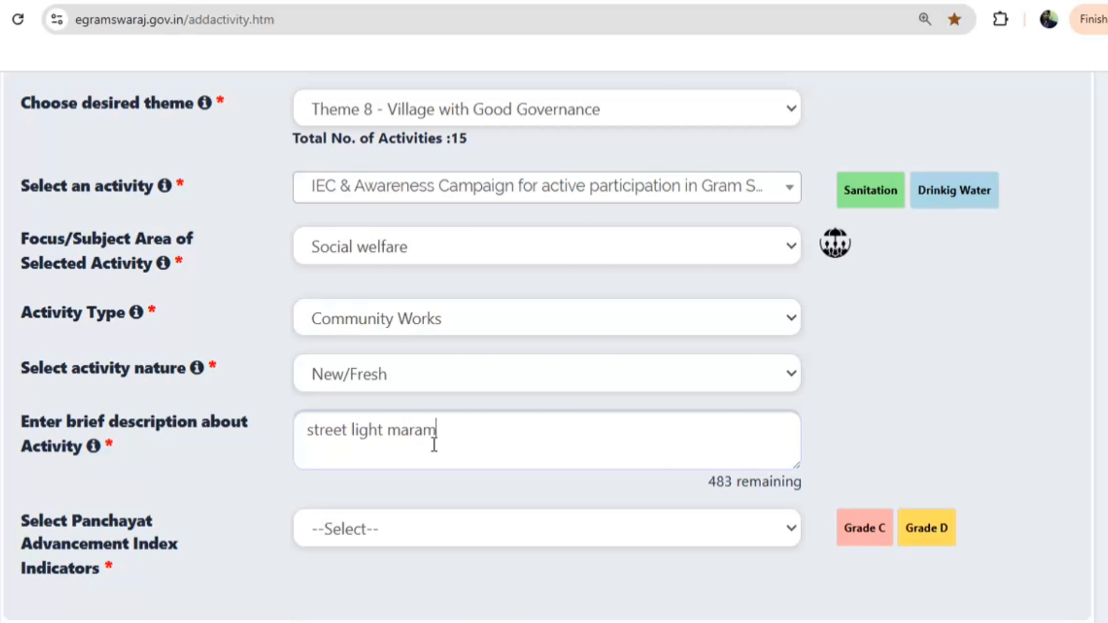
type("mat va krya")
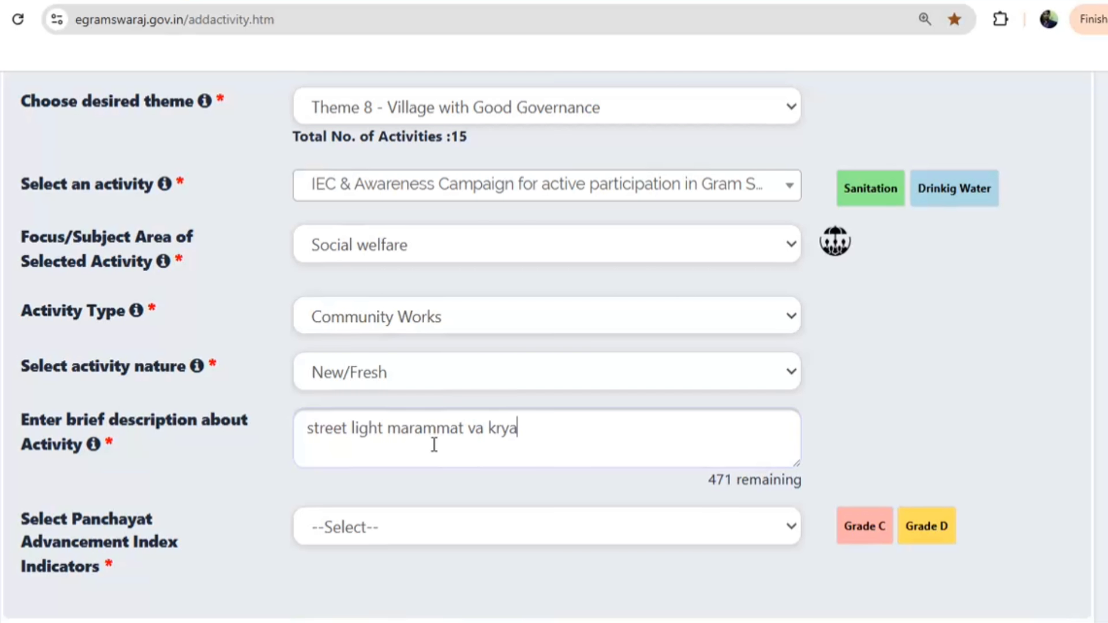
scroll(347, 352, "down", 5)
Tick None as the advancement indicator, target All, and enter 1 year
left_click(357, 277)
left_click(334, 295)
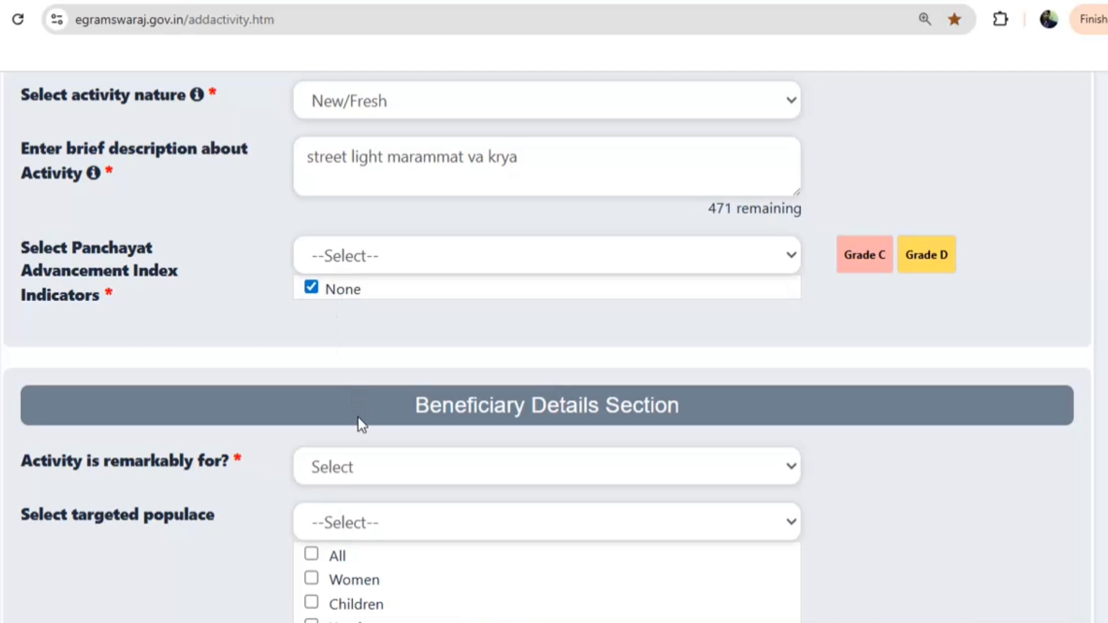
scroll(358, 421, "down", 3)
left_click(340, 291)
left_click(334, 349)
scroll(349, 383, "down", 5)
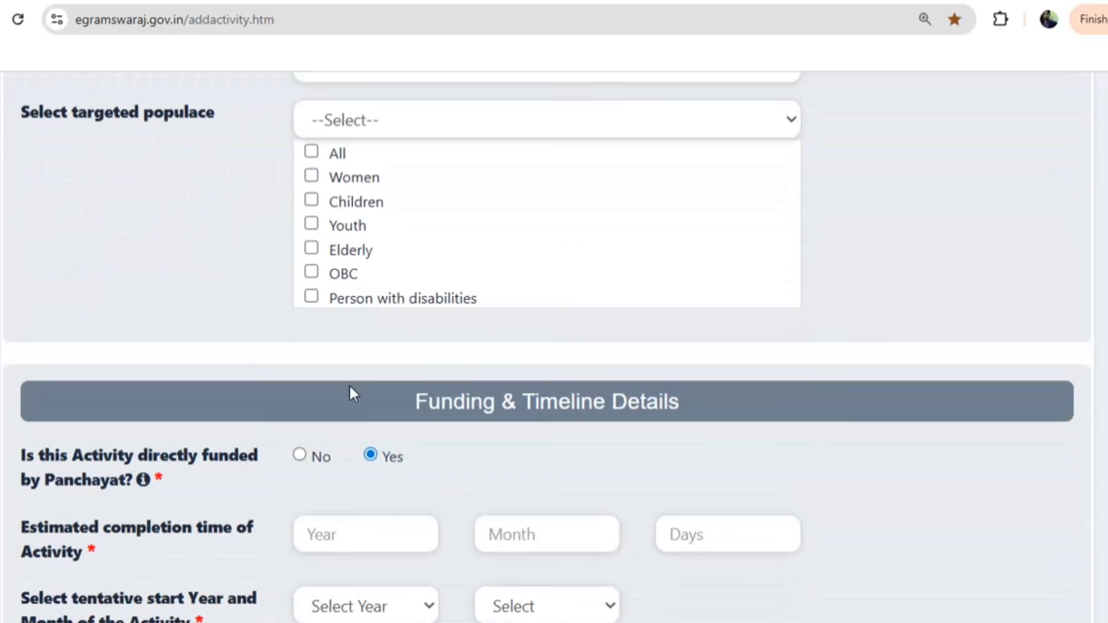
type("1")
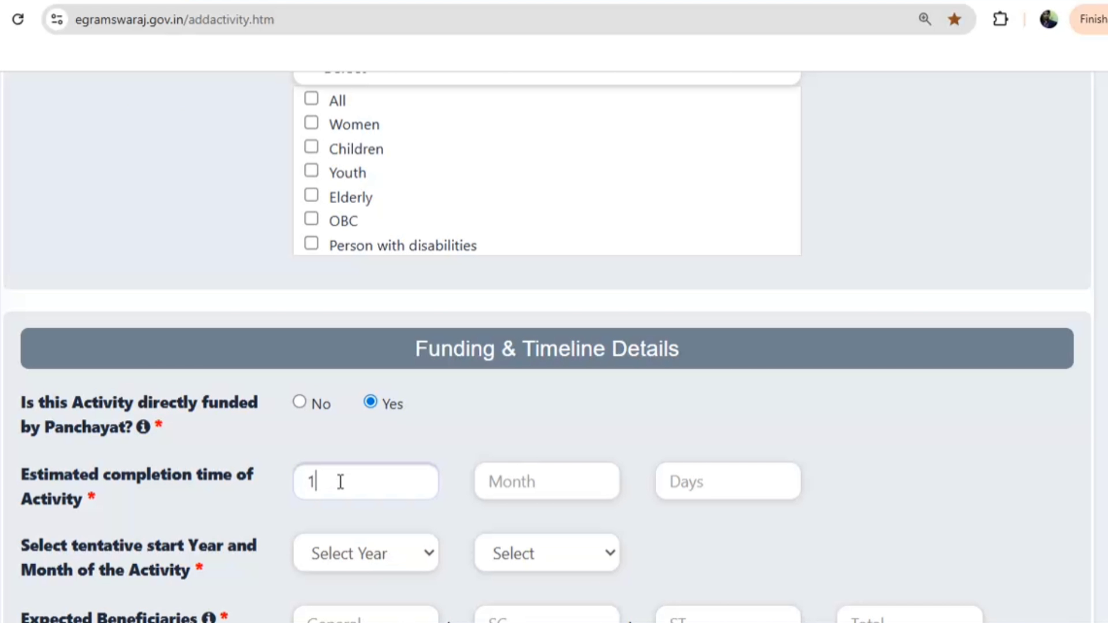
scroll(328, 425, "down", 5)
Set start to March 2027, 225 General beneficiaries and estimated cost 187000
left_click(341, 281)
left_click(340, 345)
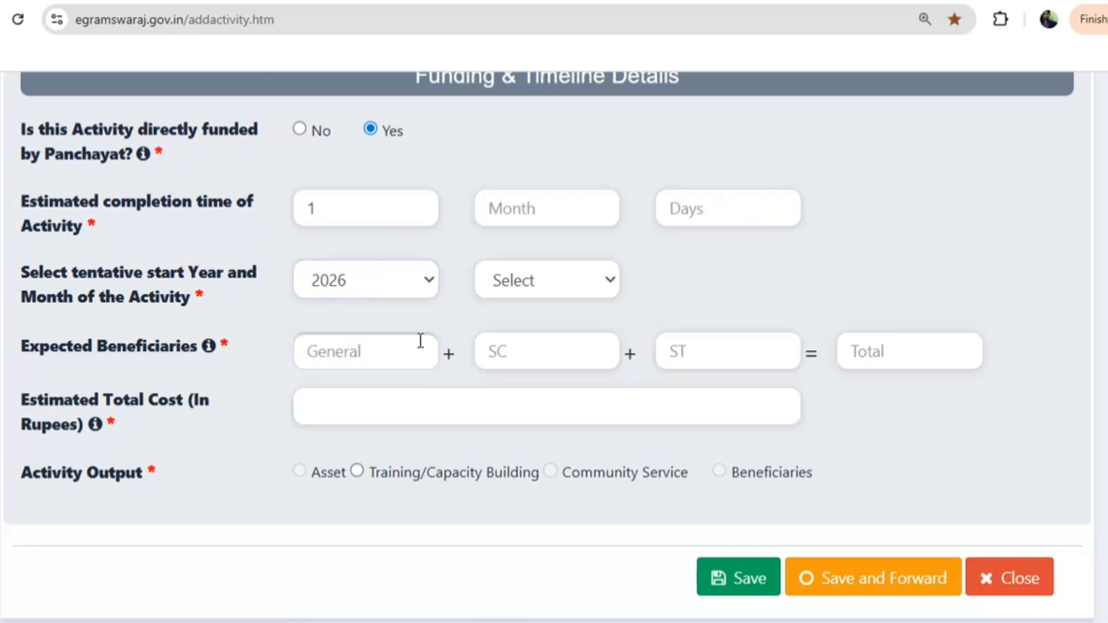
left_click(538, 283)
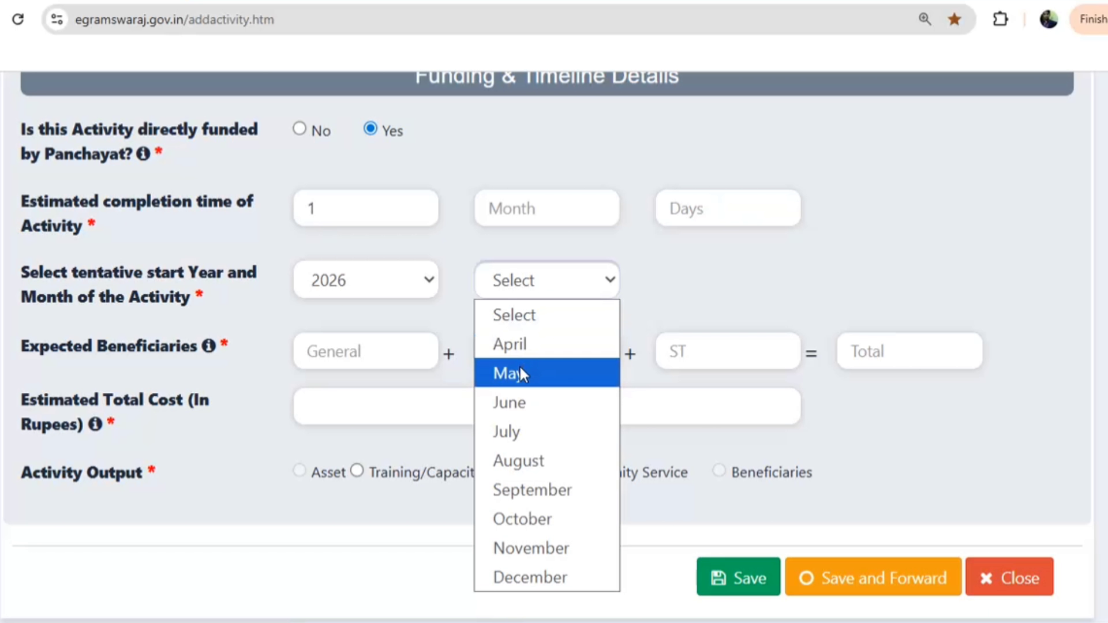
left_click(342, 292)
left_click(343, 288)
left_click(334, 375)
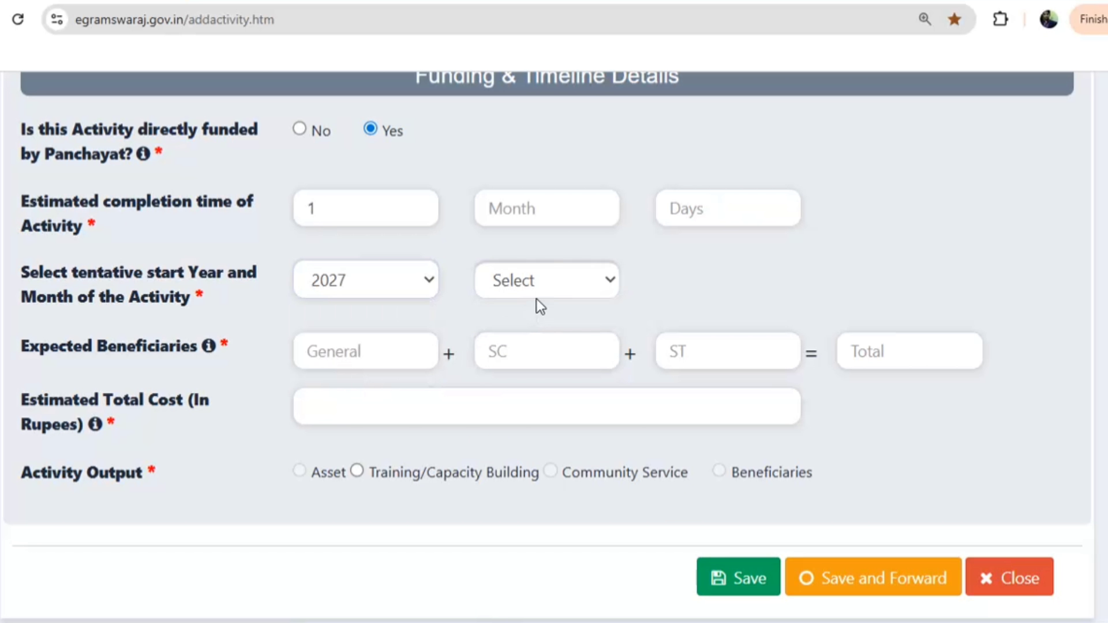
left_click(534, 300)
left_click(519, 400)
left_click(379, 359)
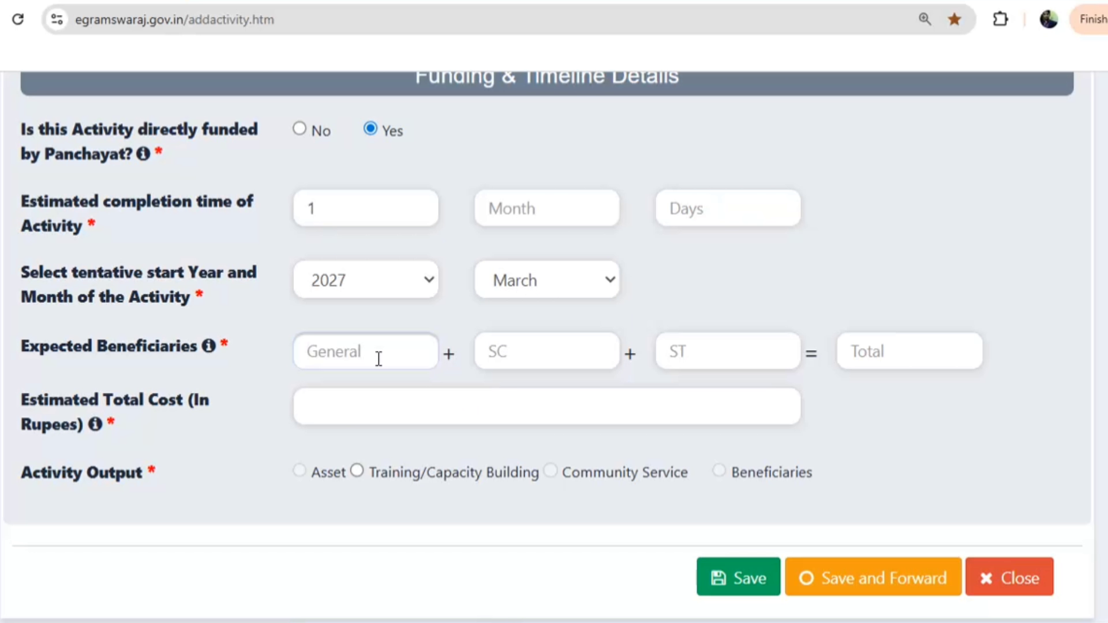
type("225")
left_click(369, 406)
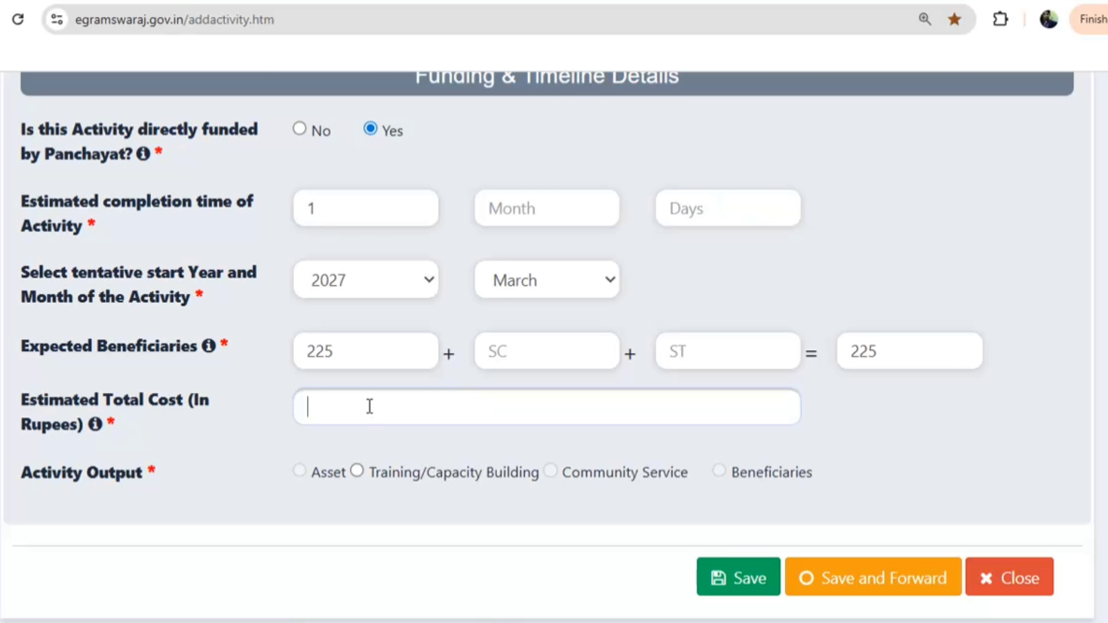
type("187000")
Add Training/Capacity Building output: Awareness Campaign organised by an NGO, with values 1, 1 and 1
left_click(357, 471)
left_click(392, 202)
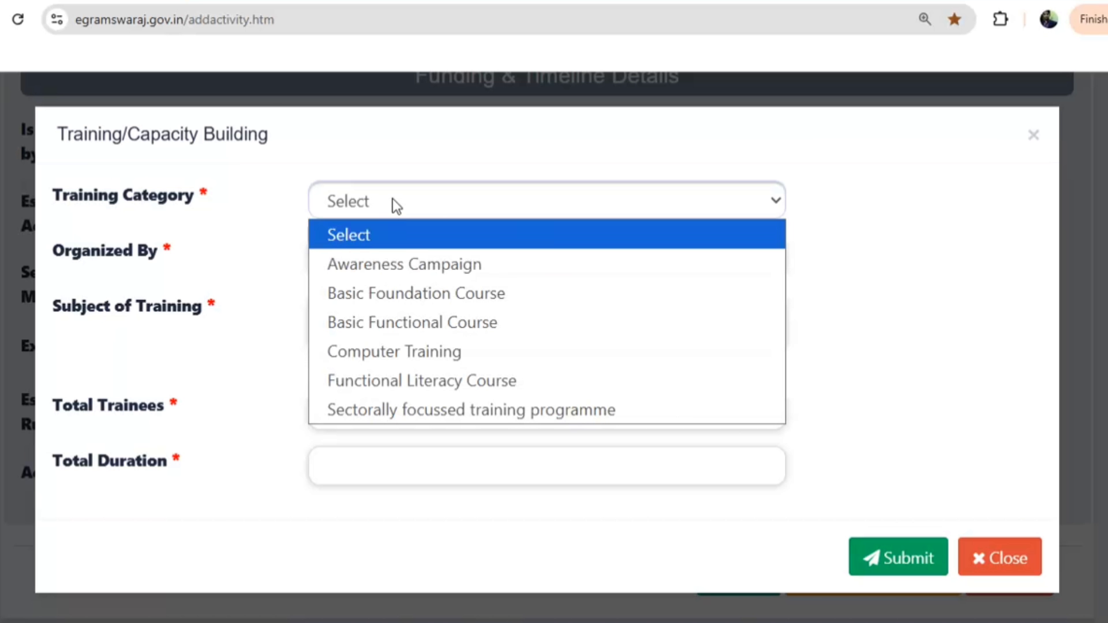
left_click(383, 264)
left_click(366, 263)
left_click(367, 348)
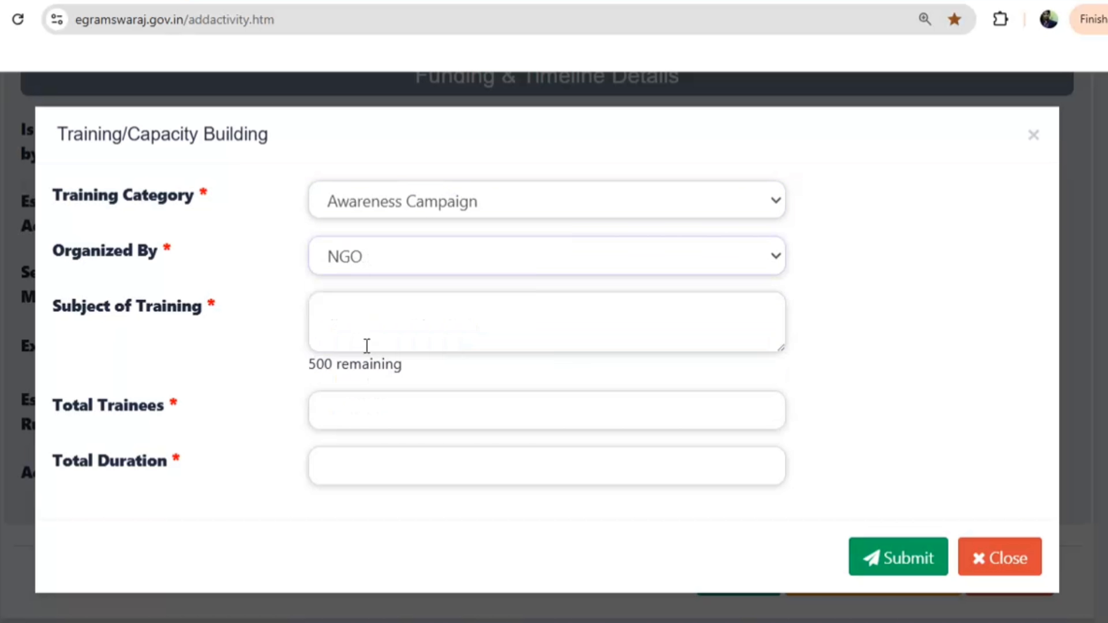
type("1")
left_click(375, 412)
type("1")
left_click(352, 456)
type("1")
left_click(852, 552)
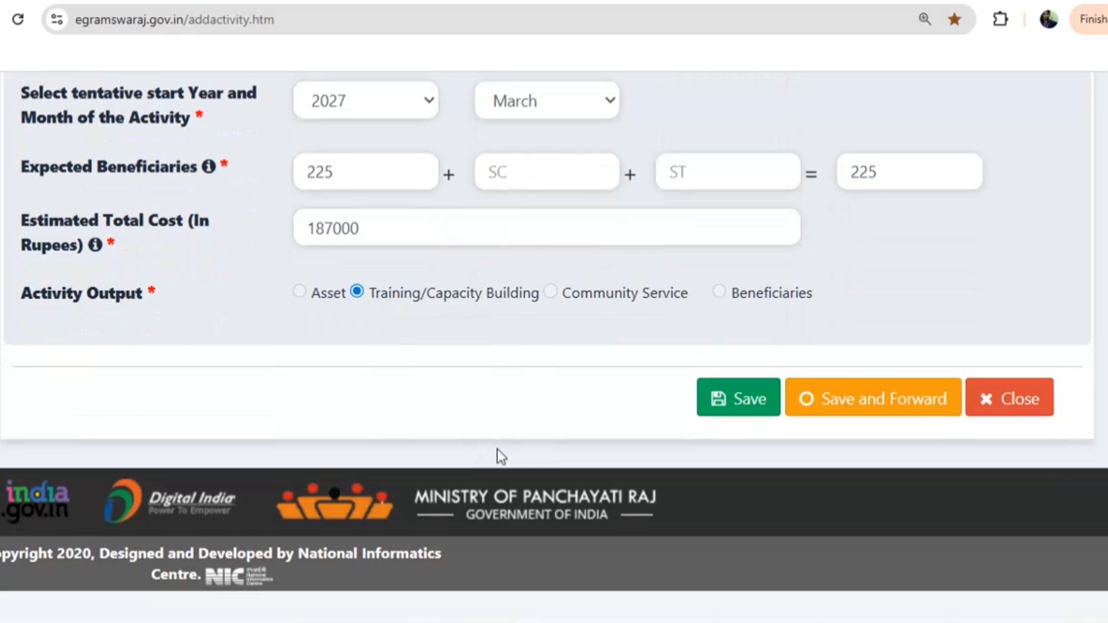
Save and forward the activity to the Planner, then go to Register Activity (Theme-wise)
left_click(829, 413)
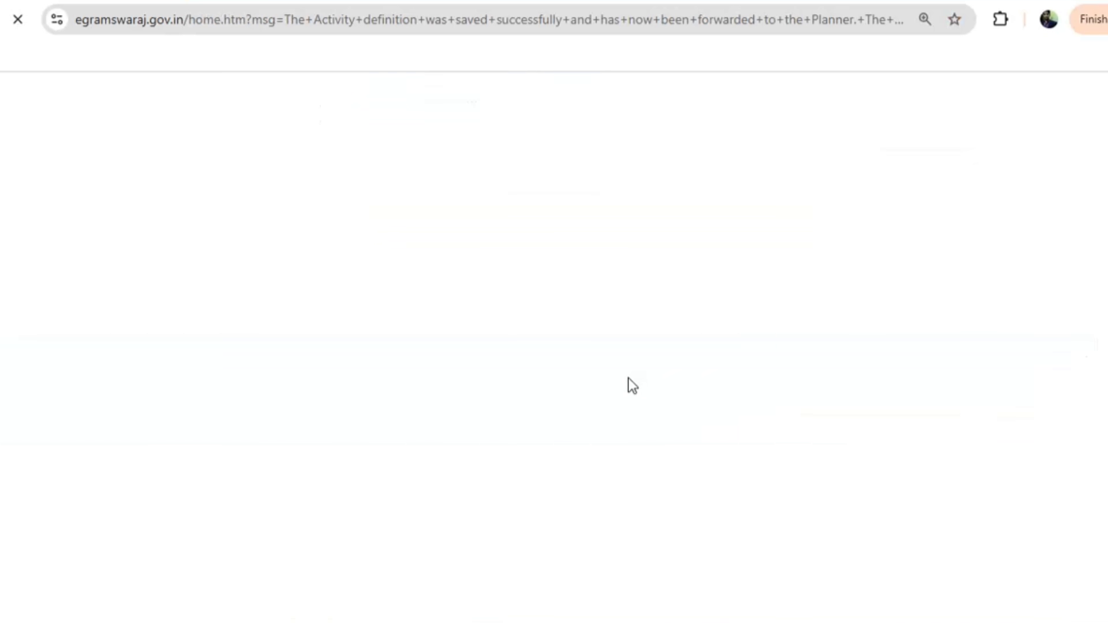
left_click(836, 229)
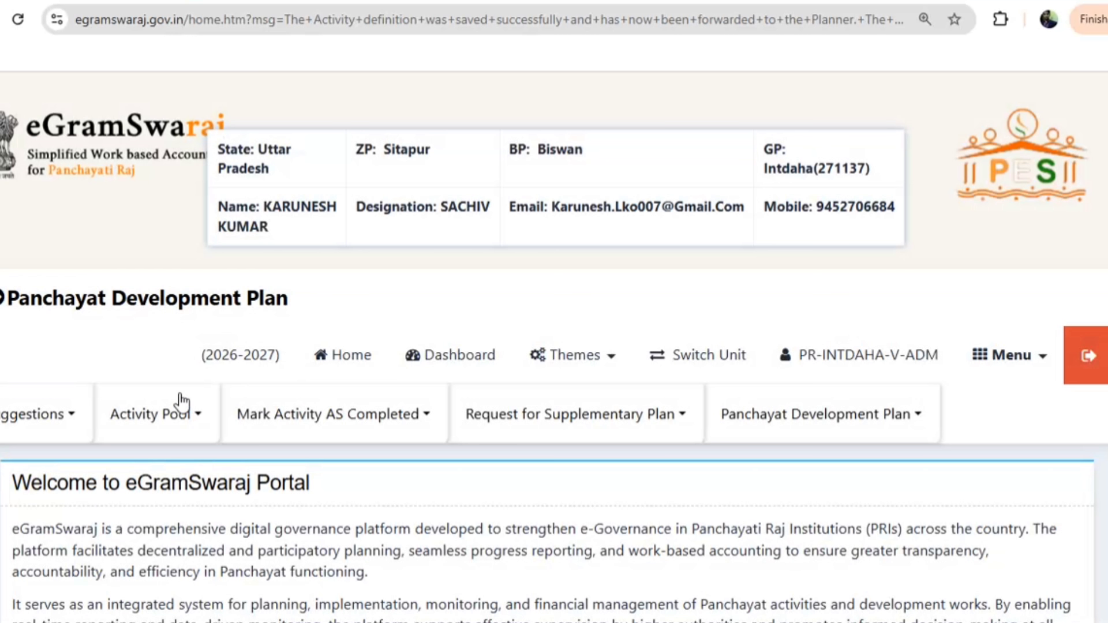
left_click(182, 401)
left_click(206, 477)
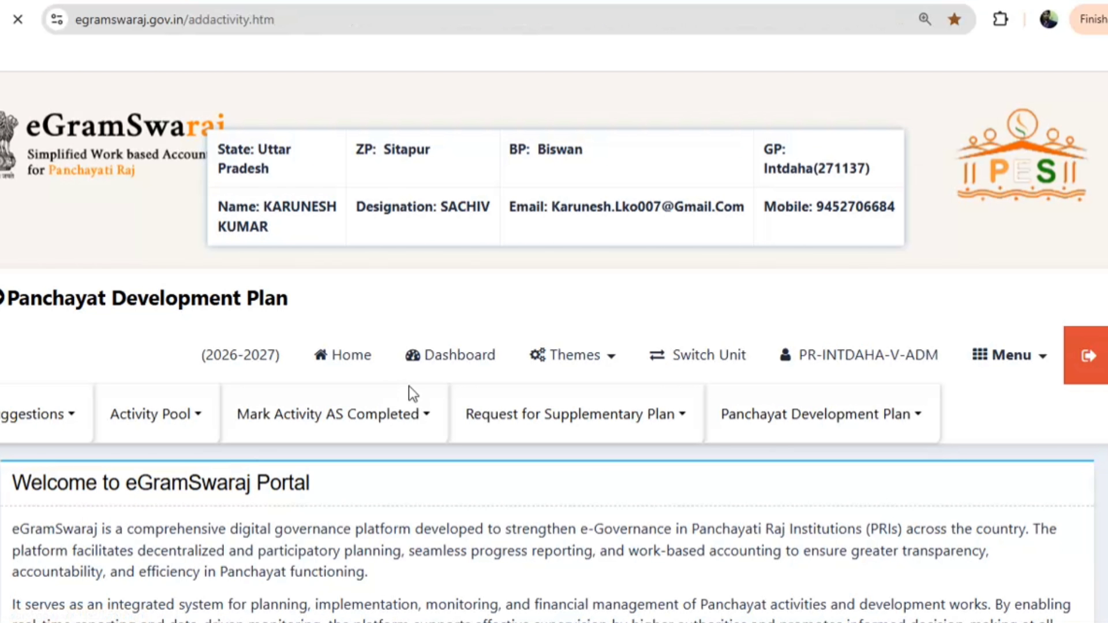
Pick Theme 8, the SHG-PRI Convergence campaign, and Poverty alleviation programme focus area
scroll(376, 285, "down", 2)
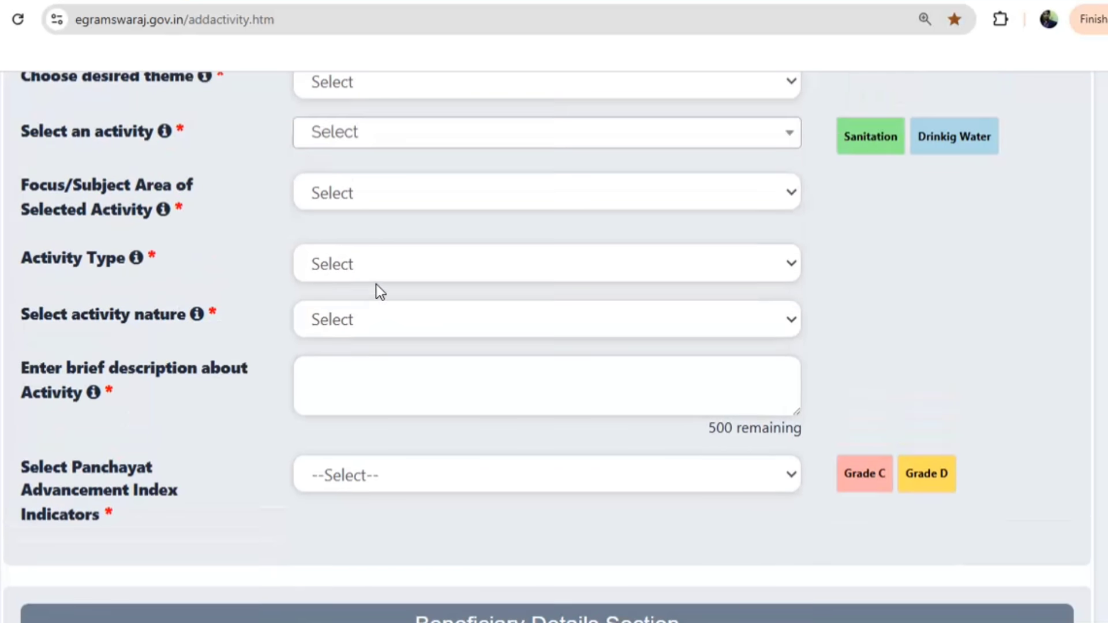
scroll(358, 296, "up", 4)
left_click(358, 294)
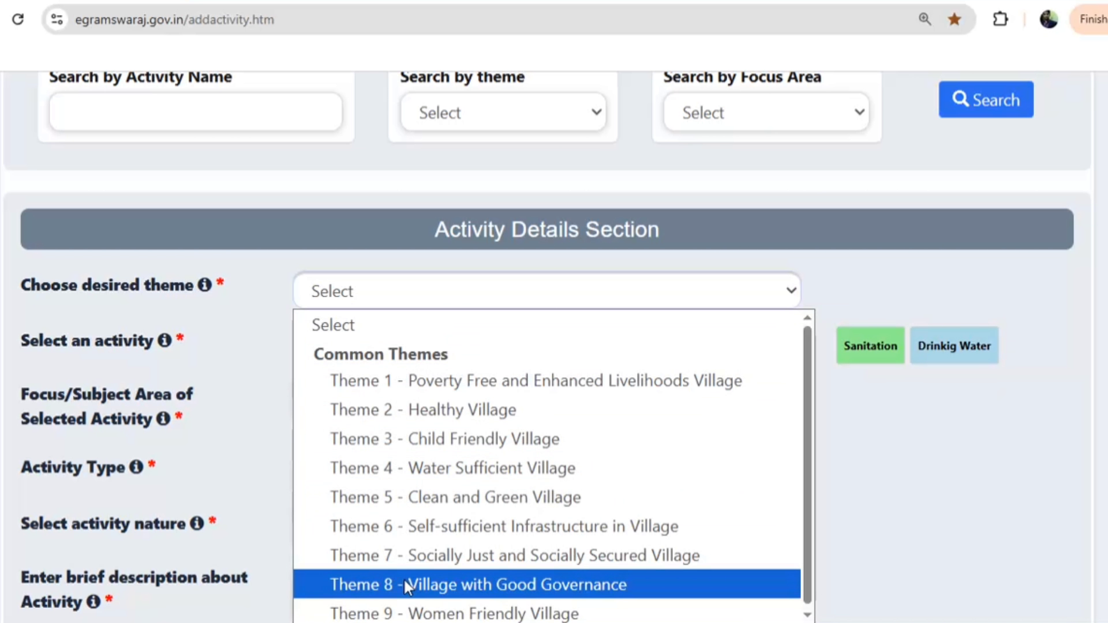
left_click(381, 583)
left_click(353, 378)
scroll(387, 323, "down", 10)
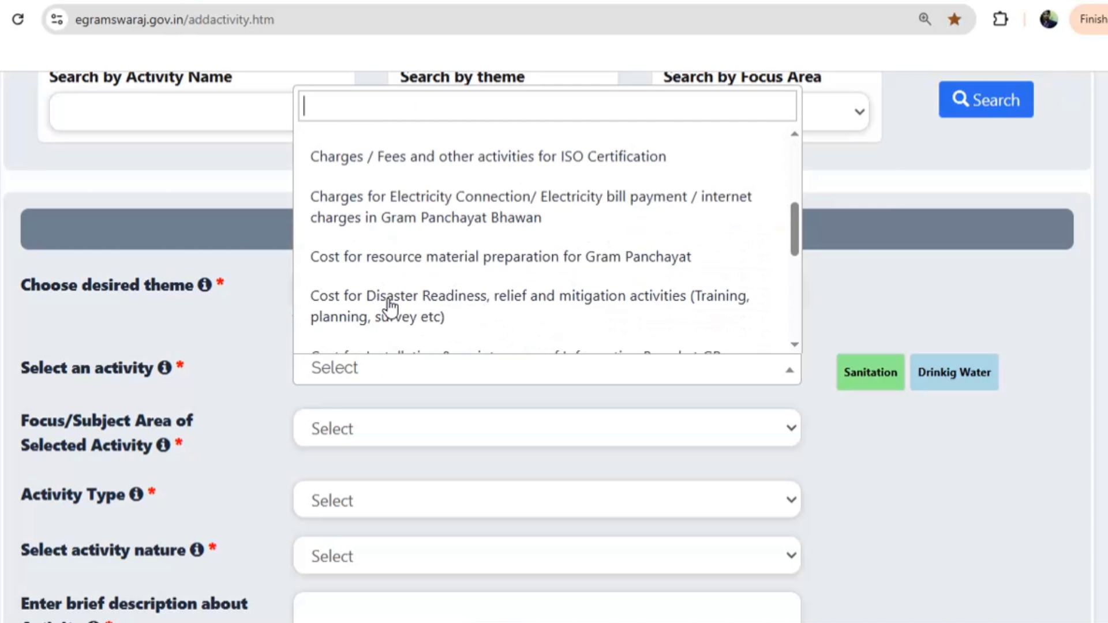
left_click(417, 233)
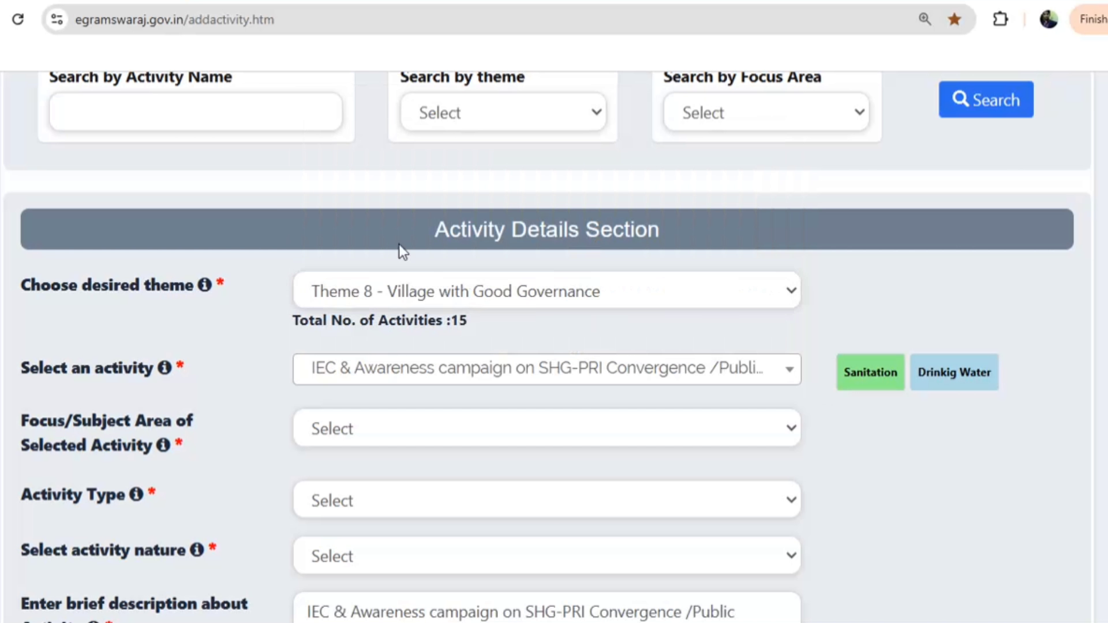
left_click(353, 427)
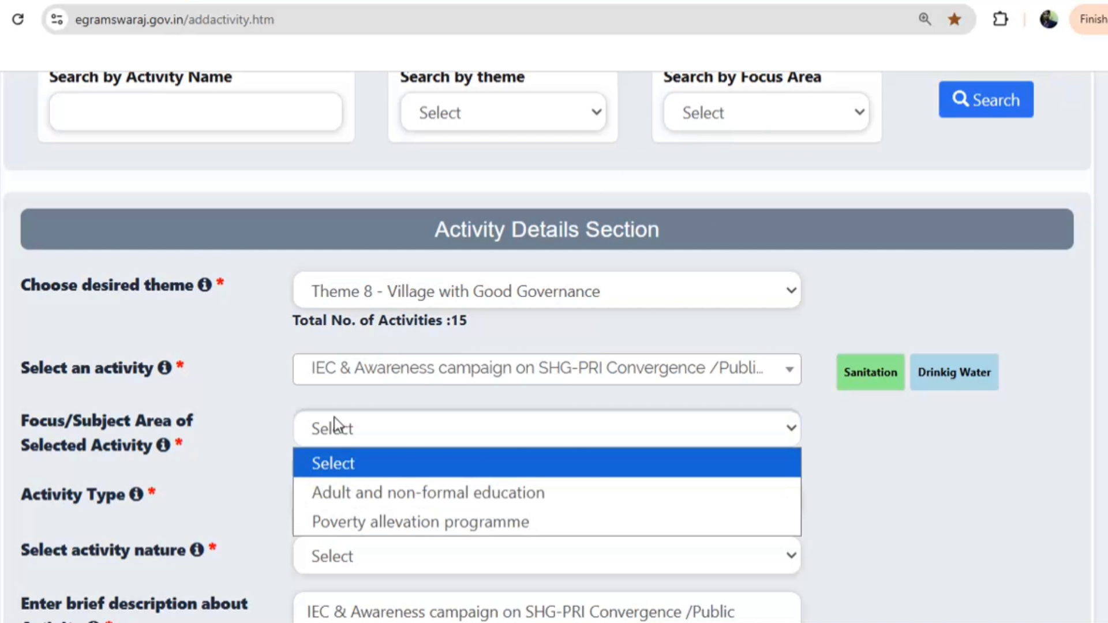
left_click(353, 520)
Set nature to New/Fresh and description to 'soler light marammat va krya'
scroll(399, 350, "down", 3)
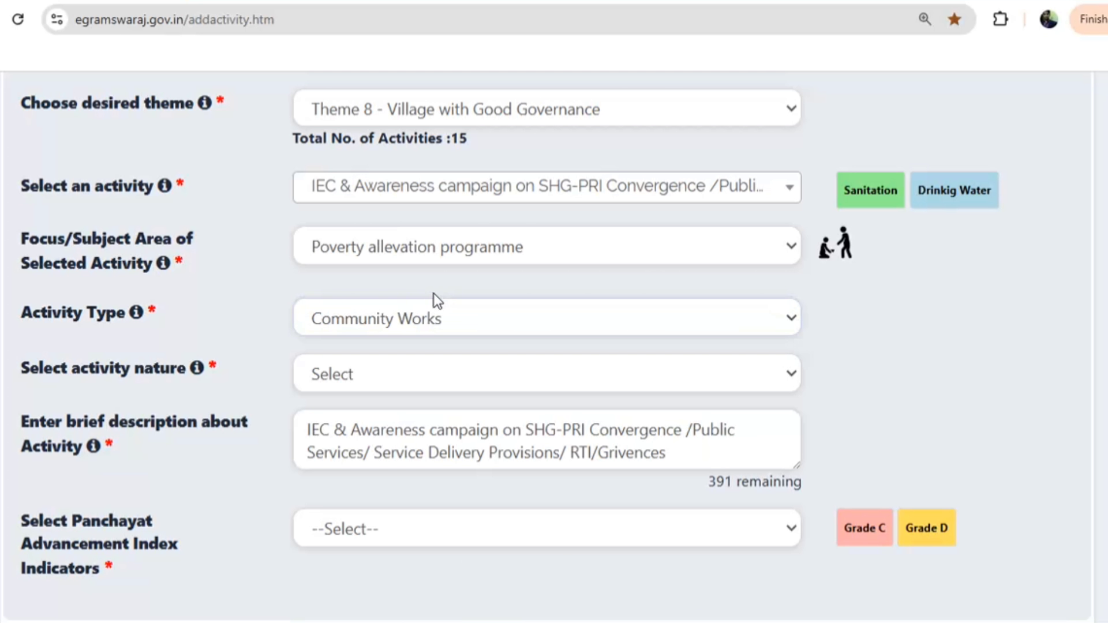
left_click(346, 386)
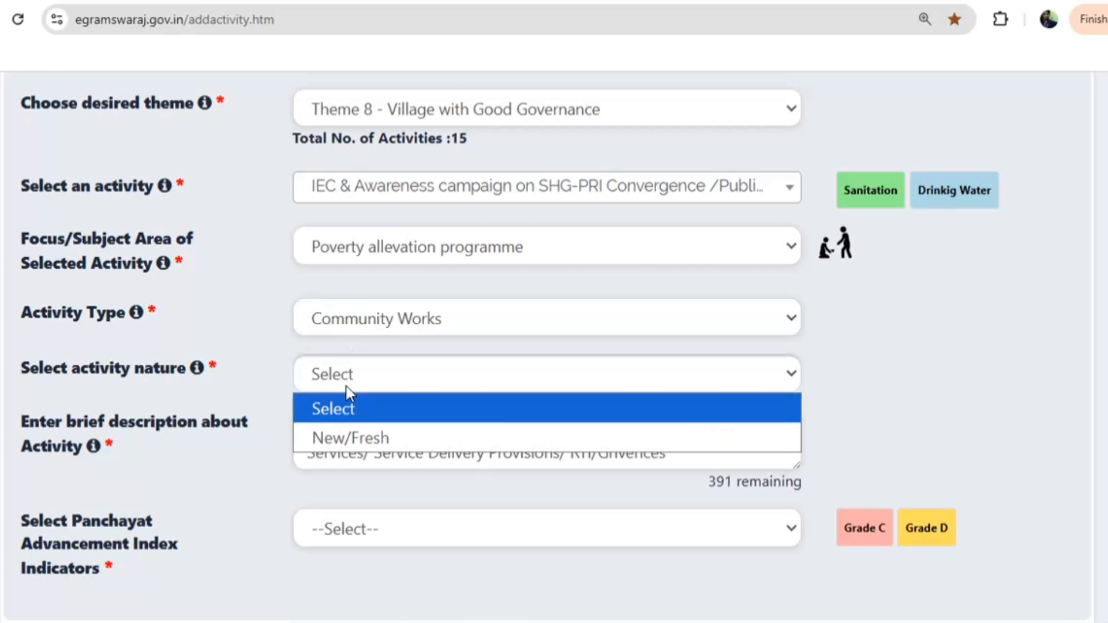
left_click(344, 437)
triple_click(403, 452)
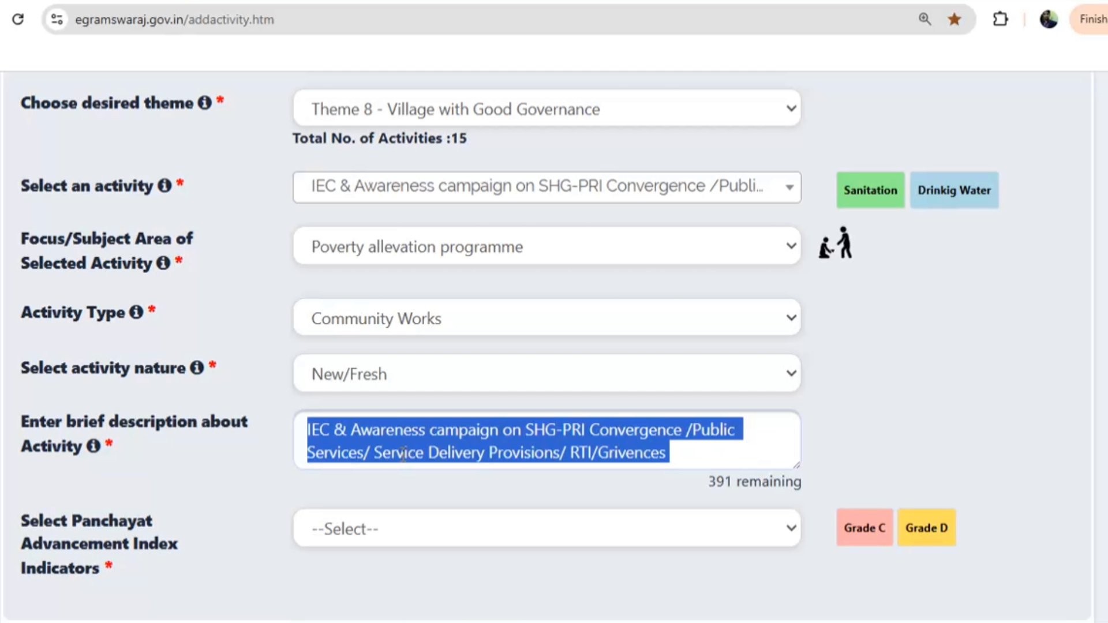
type("so")
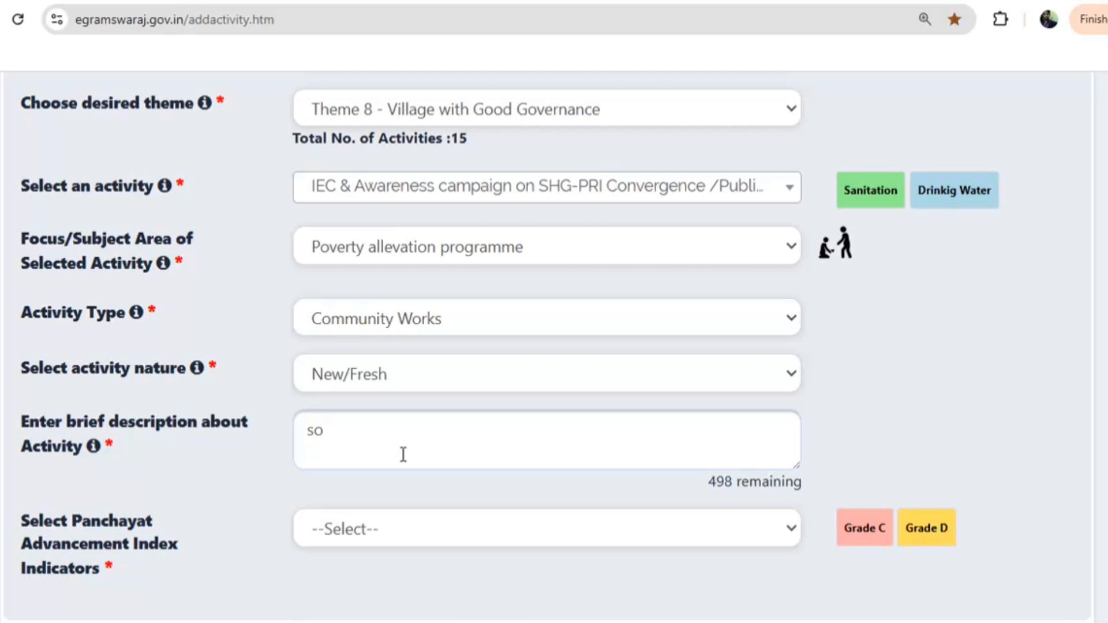
type("laer")
key("BackSpace")
key("BackSpace")
key("BackSpace")
key("BackSpace")
key("BackSpace")
key("BackSpace")
type("soler light ")
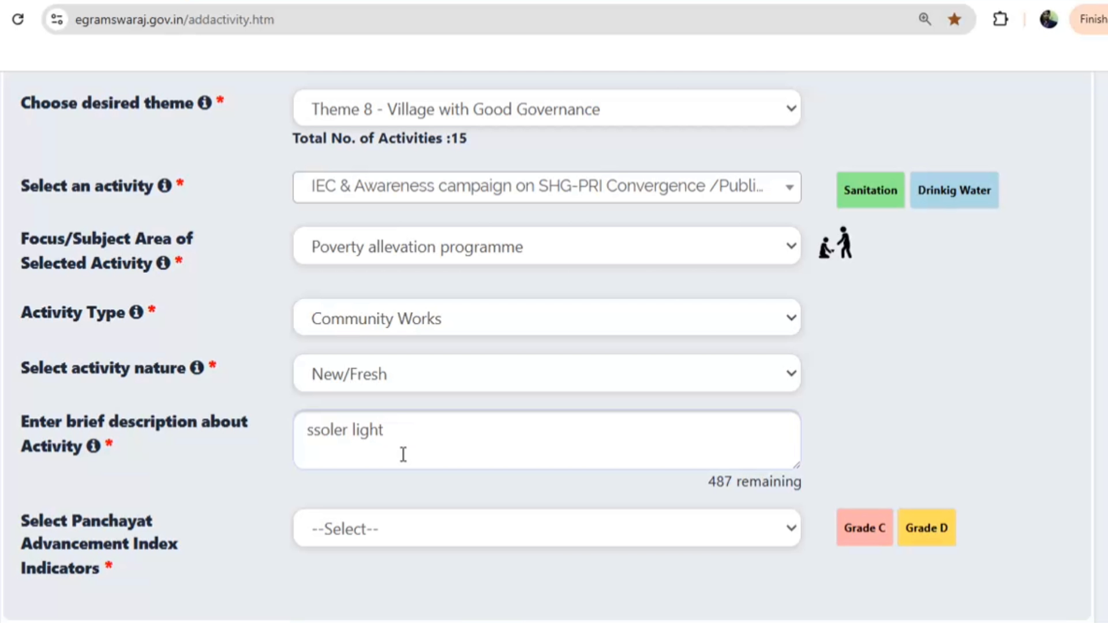
type("marammat ")
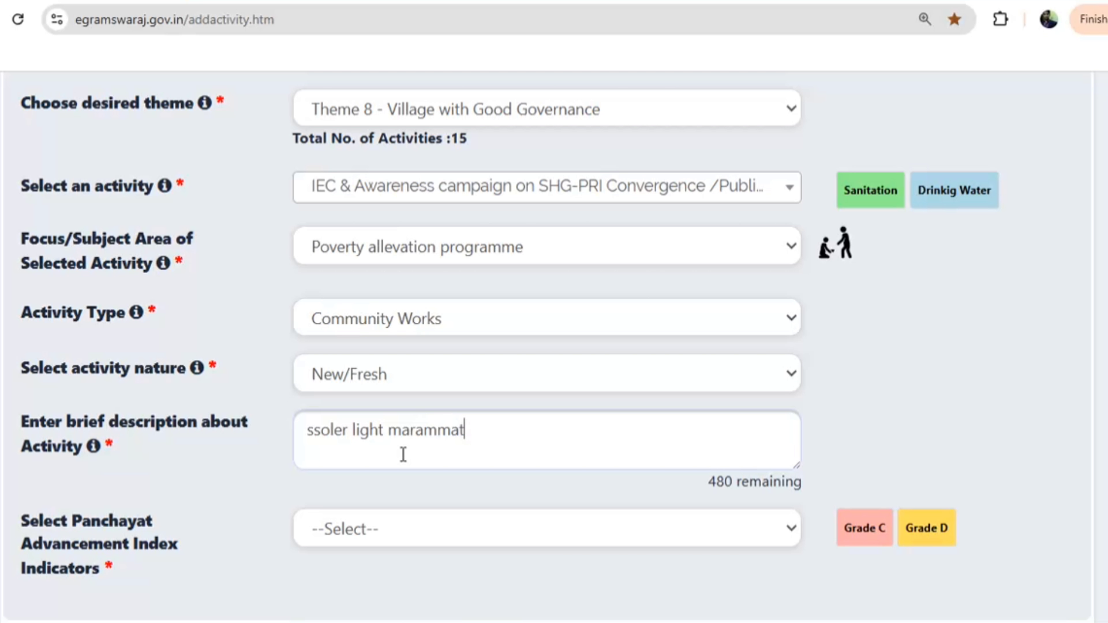
type("va krya")
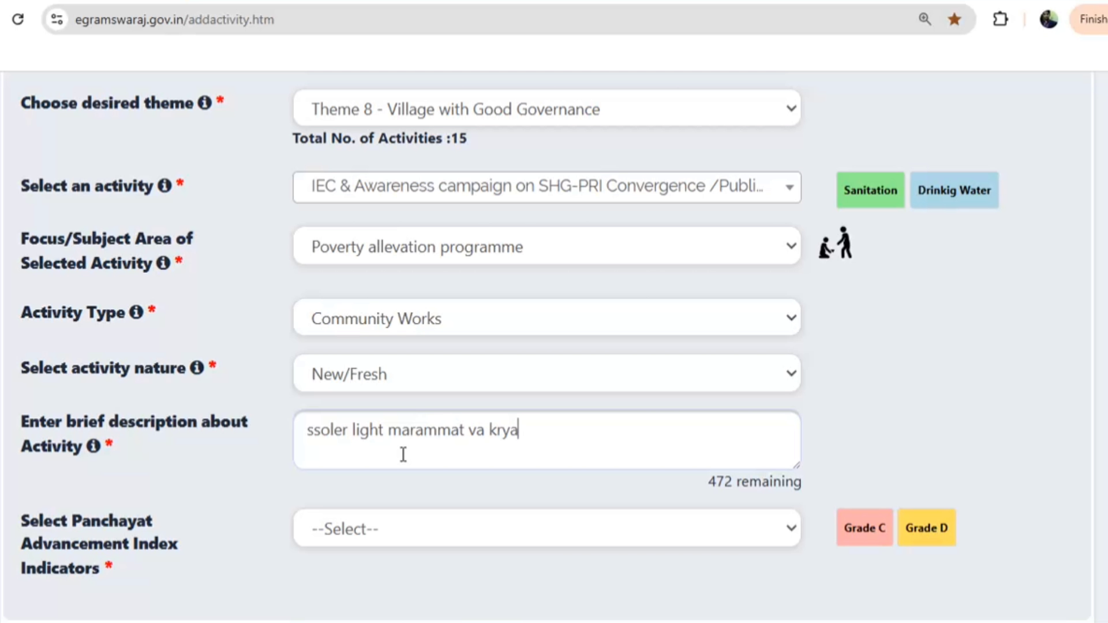
Set the Panchayat Advancement Index indicator to None and the intended beneficiaries to All
scroll(388, 447, "down", 5)
left_click(340, 260)
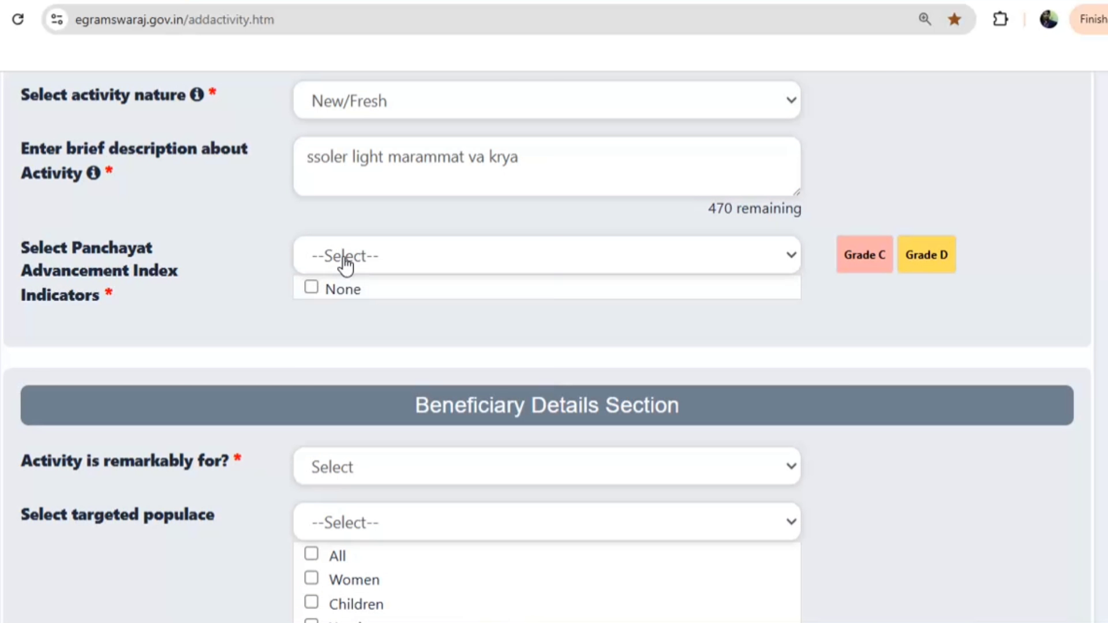
left_click(317, 291)
scroll(316, 308, "down", 6)
left_click(356, 105)
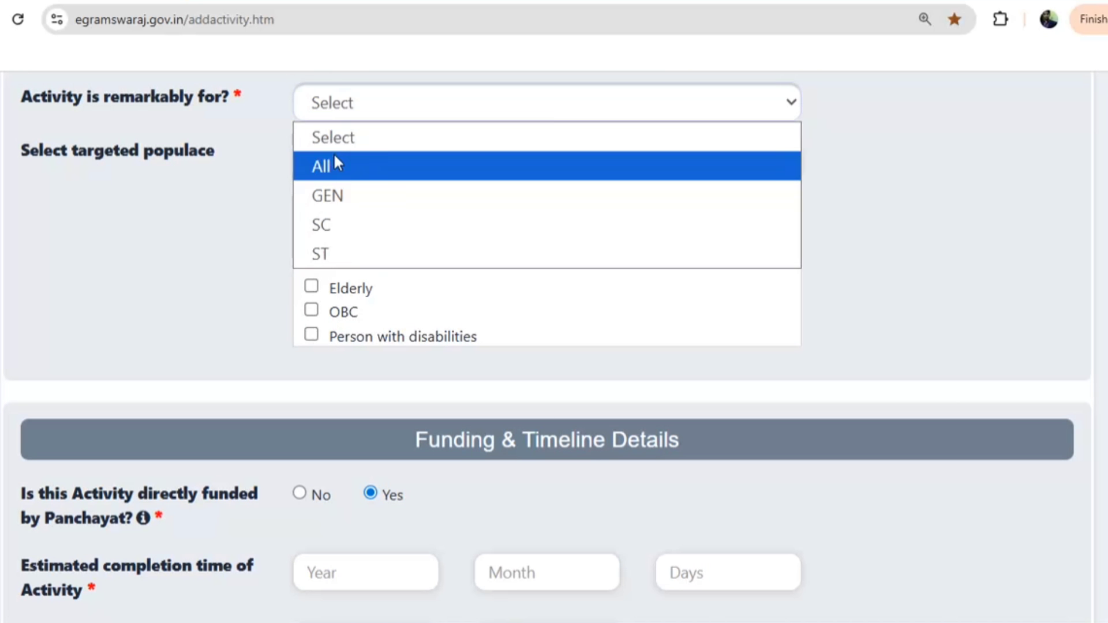
left_click(334, 163)
Enter a completion time of 1 year and set the start year to 2027
scroll(358, 242, "down", 5)
left_click(327, 291)
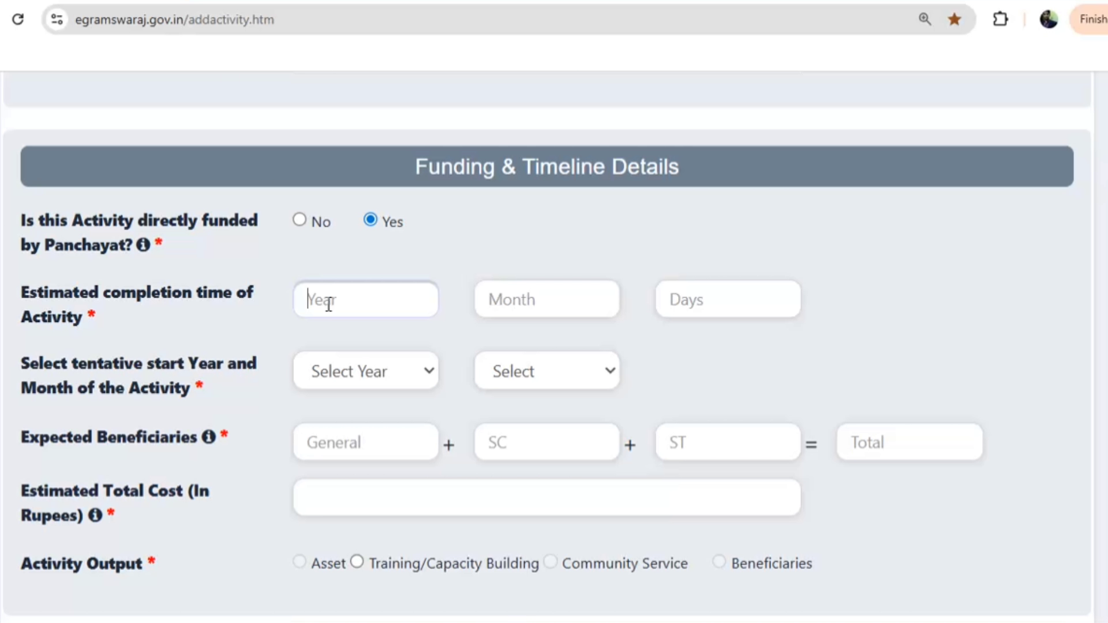
type("1")
left_click(334, 381)
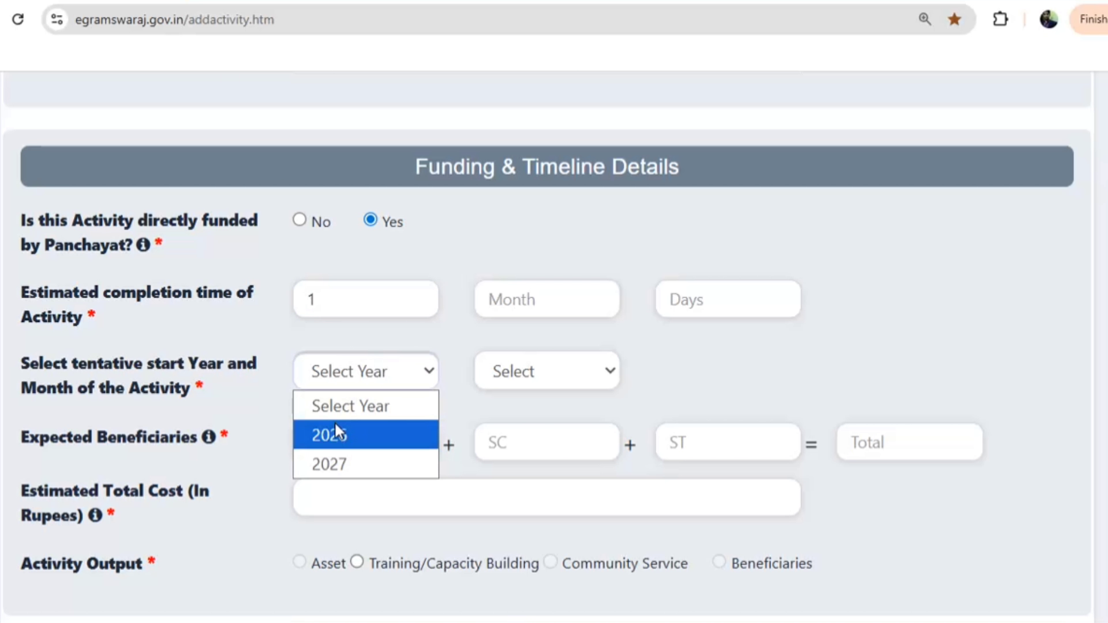
left_click(335, 426)
left_click(520, 379)
left_click(518, 404)
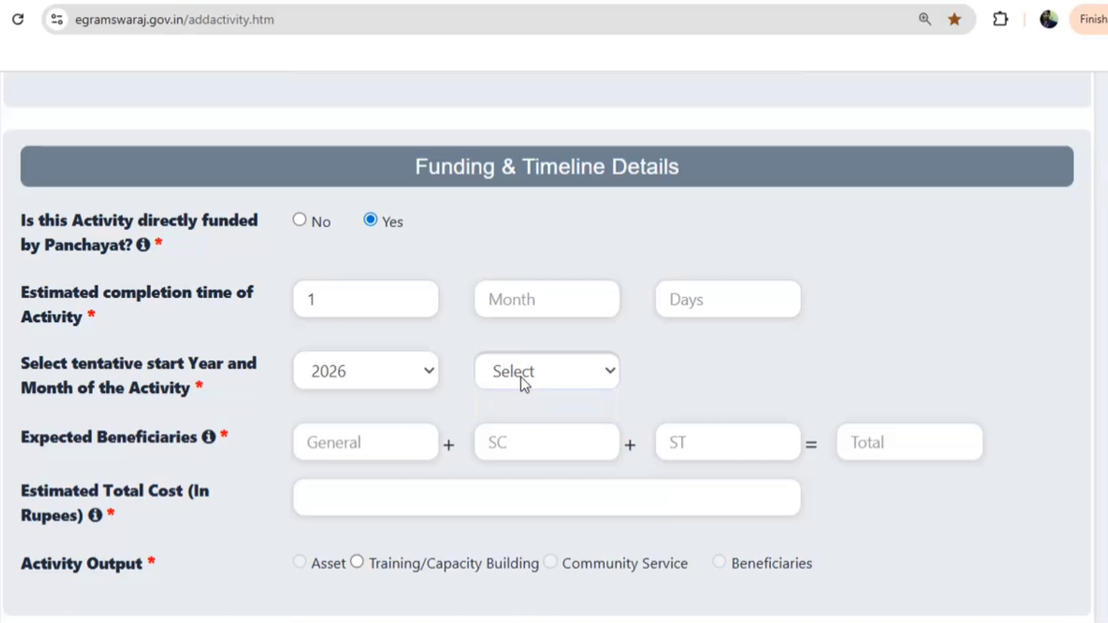
left_click(520, 376)
left_click(371, 379)
left_click(361, 471)
left_click(551, 382)
left_click(549, 383)
Enter 225 General beneficiaries and an estimated cost of 100000, and set the start month to March
left_click(391, 438)
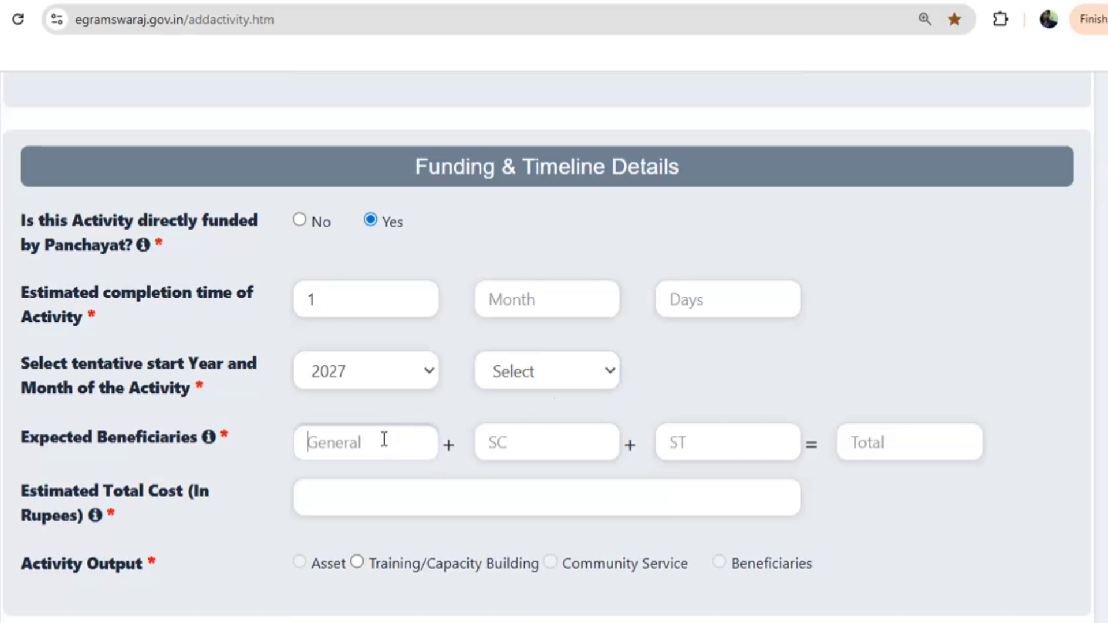
type("225")
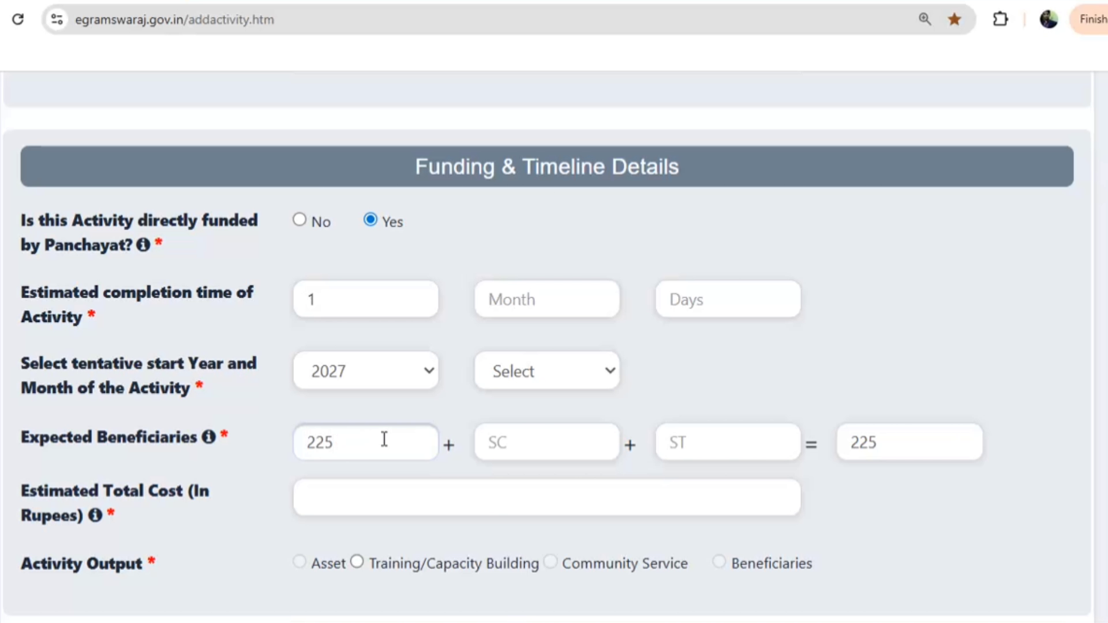
left_click(370, 498)
type("100000")
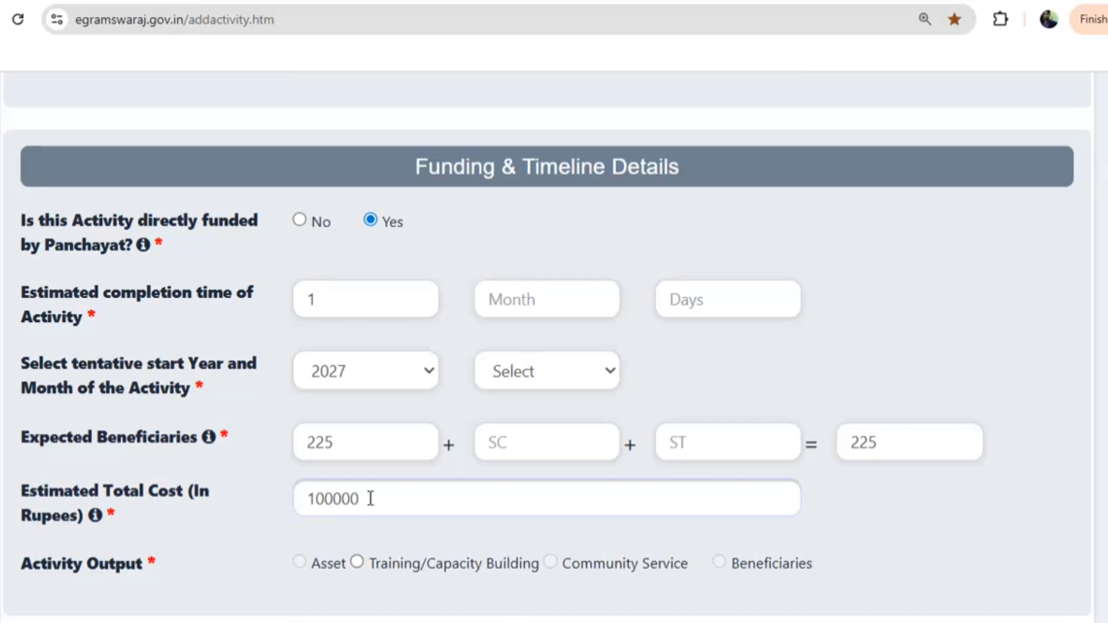
left_click(505, 372)
left_click(518, 490)
scroll(393, 492, "down", 3)
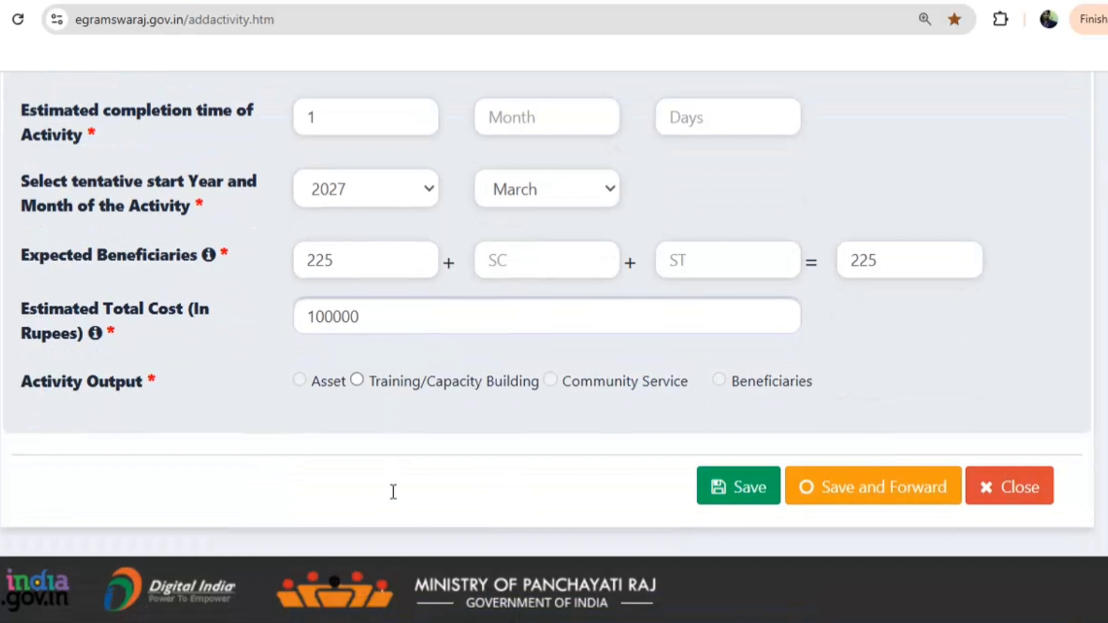
Mark the output as Training/Capacity Building: Basic Foundation Course organised by a Government Institute
left_click(359, 380)
left_click(396, 212)
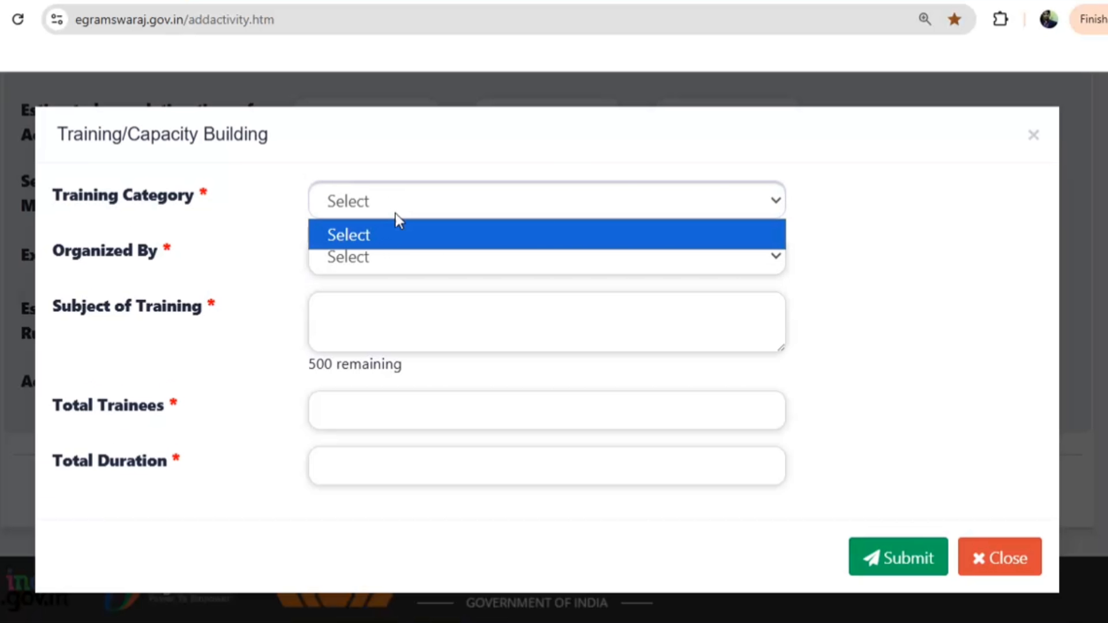
left_click(376, 293)
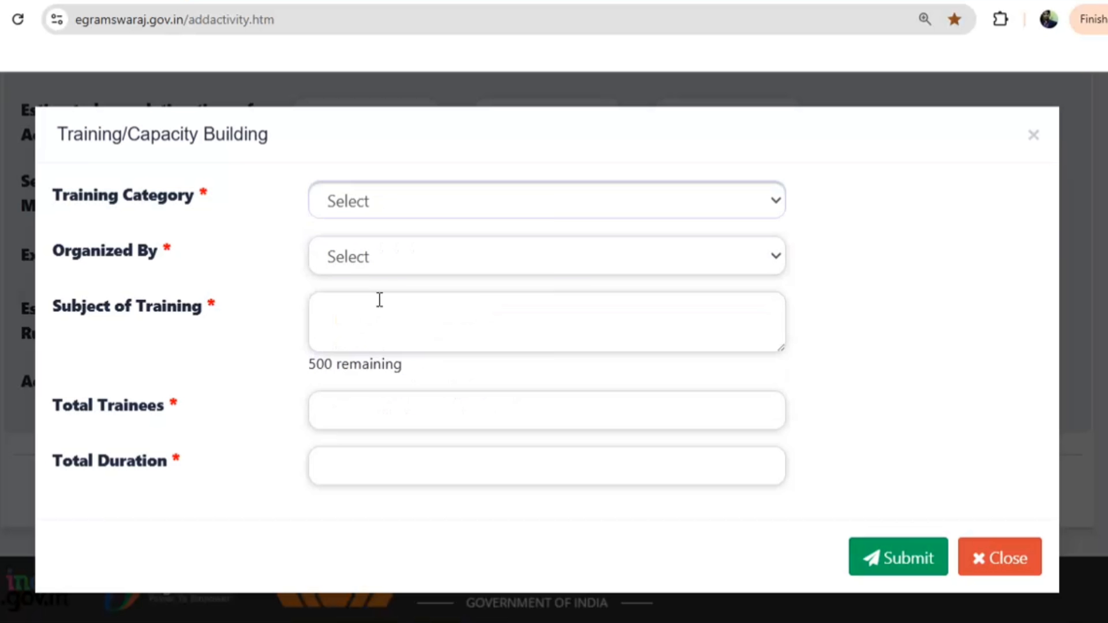
left_click(376, 263)
left_click(366, 332)
Enter training subject, trainees and duration as 1 each, then submit and confirm the forward
left_click(360, 312)
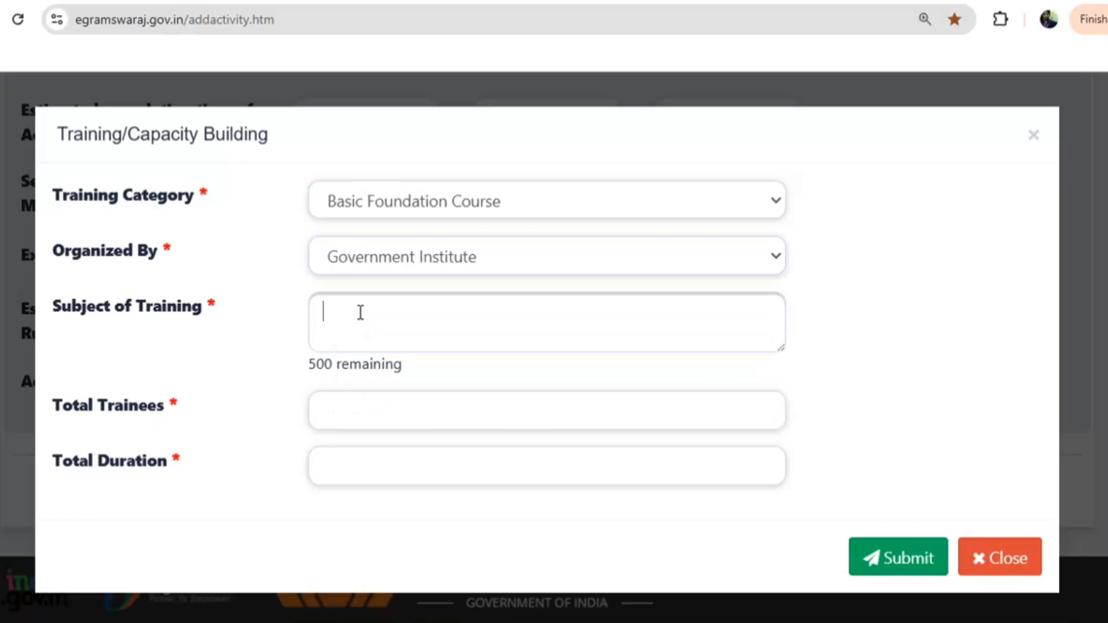
type("1")
left_click(367, 404)
type("1")
left_click(369, 465)
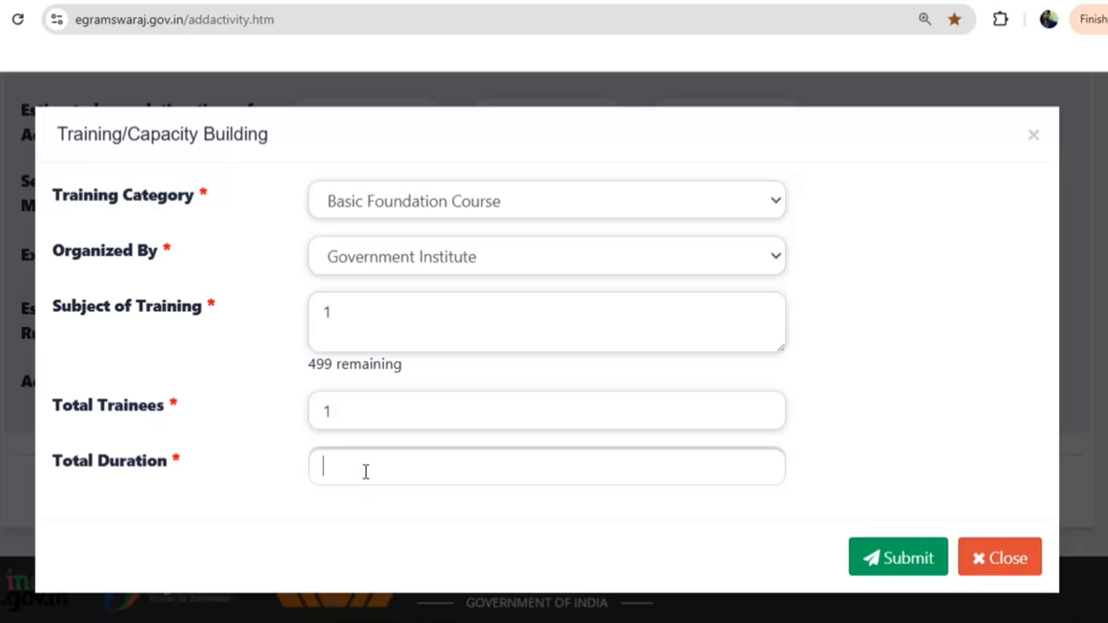
type("1")
left_click(870, 560)
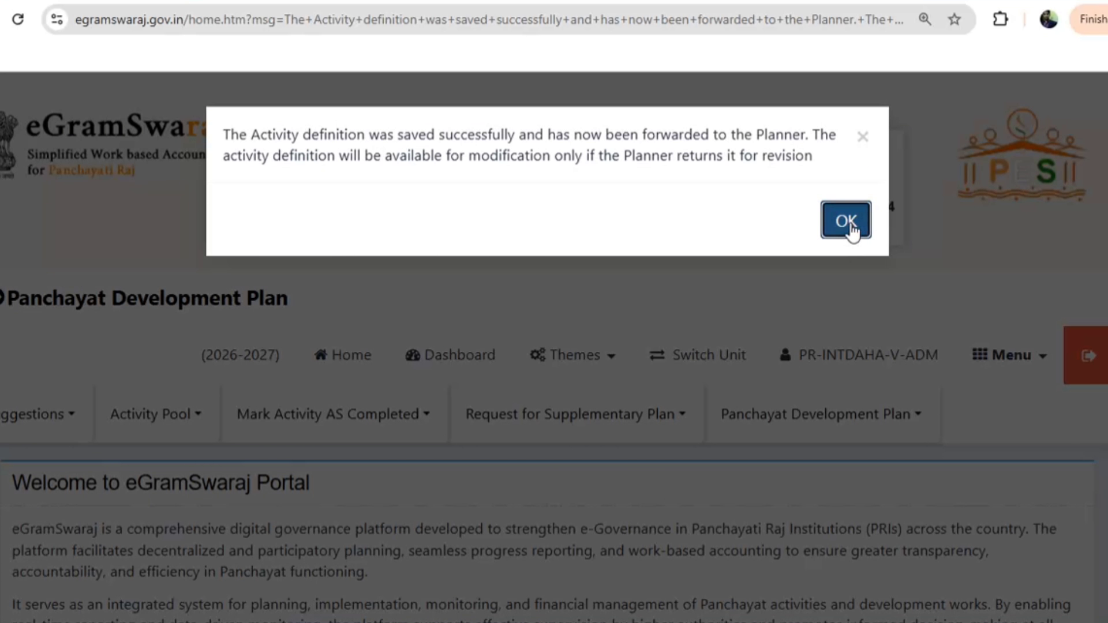
left_click(848, 225)
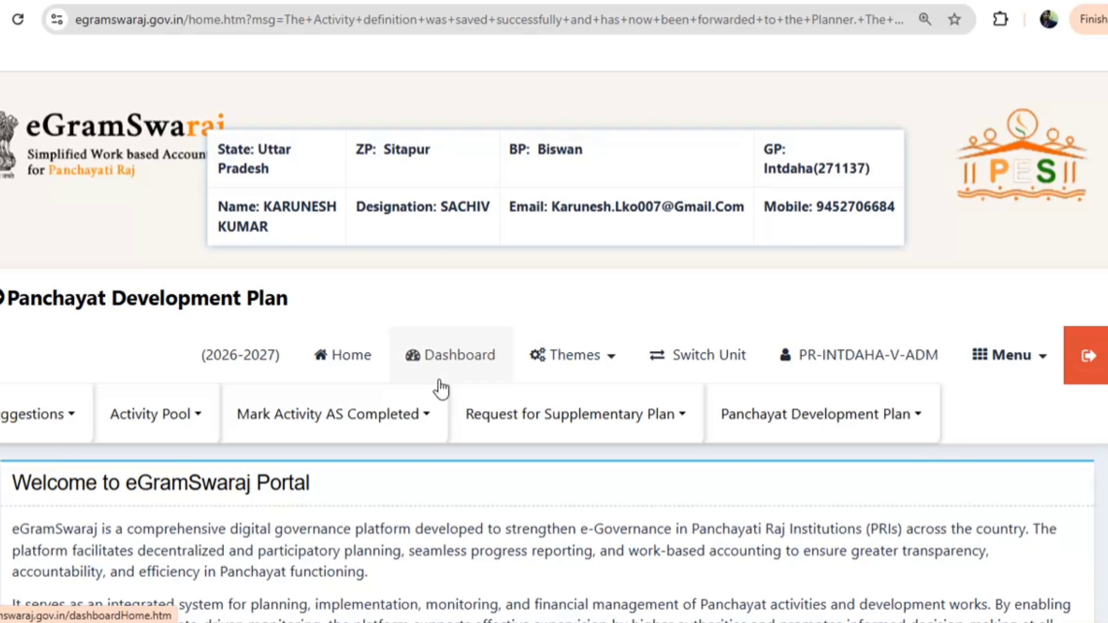
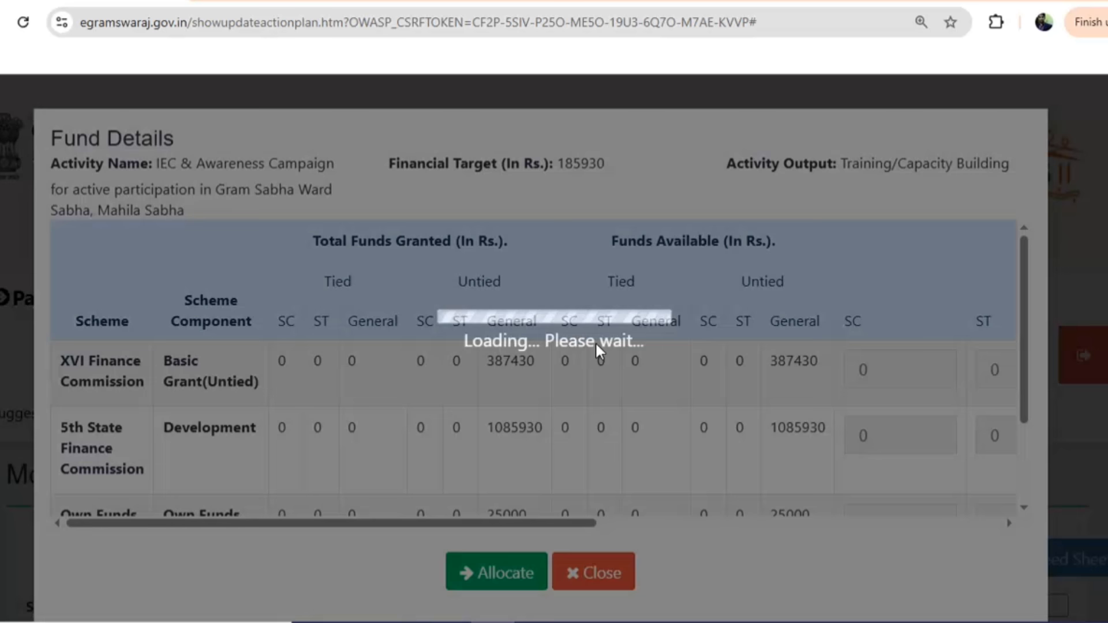
Allot 185930 from 5th State Finance Untied General to the Gram Sabha awareness campaign
scroll(529, 379, "down", 2)
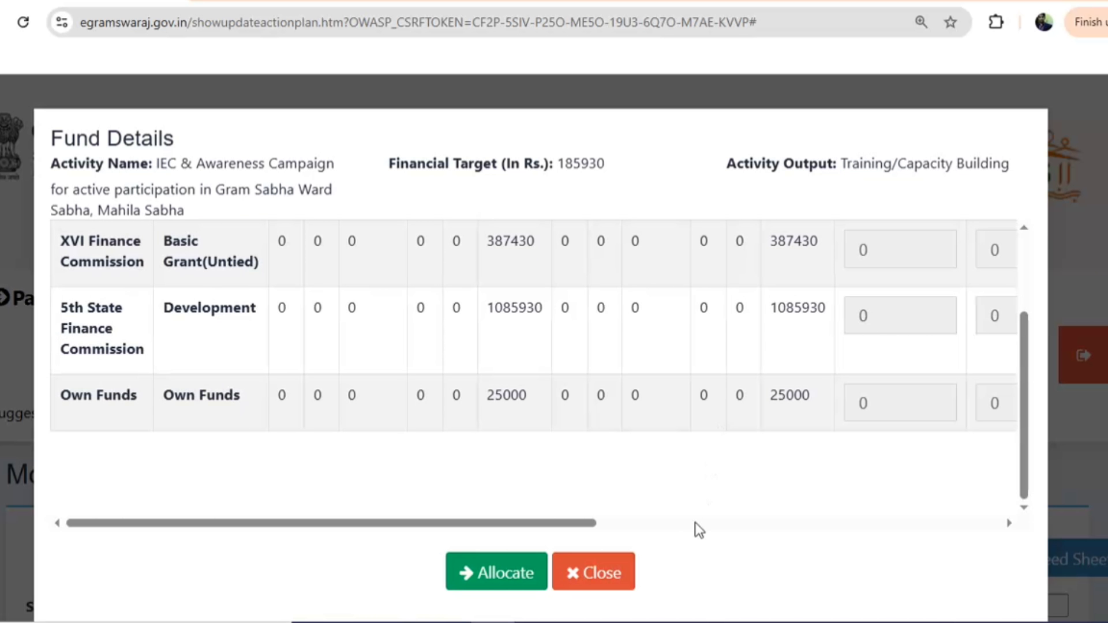
left_click(622, 520)
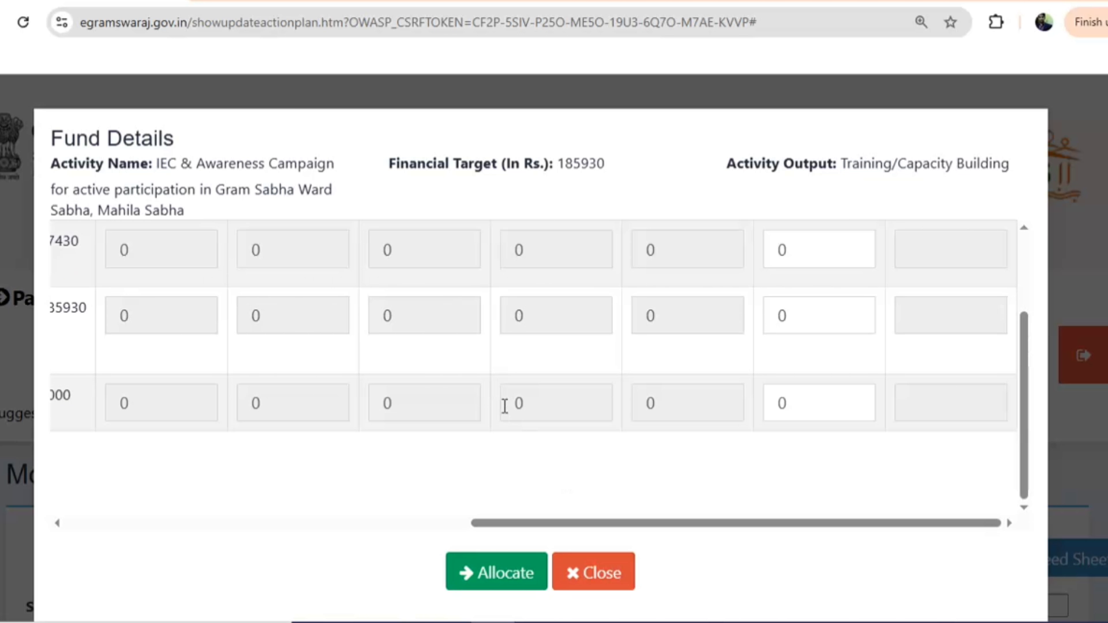
double_click(798, 315)
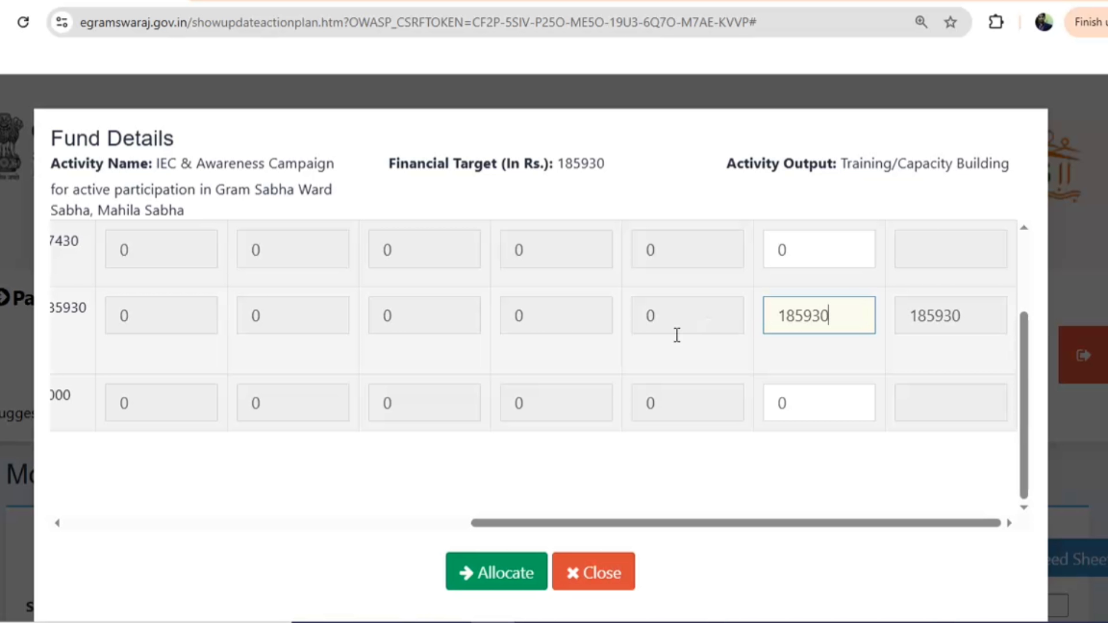
left_click(503, 571)
Allot 100000 from 5th State Finance Untied General to the SHG-PRI awareness campaign
scroll(823, 440, "down", 5)
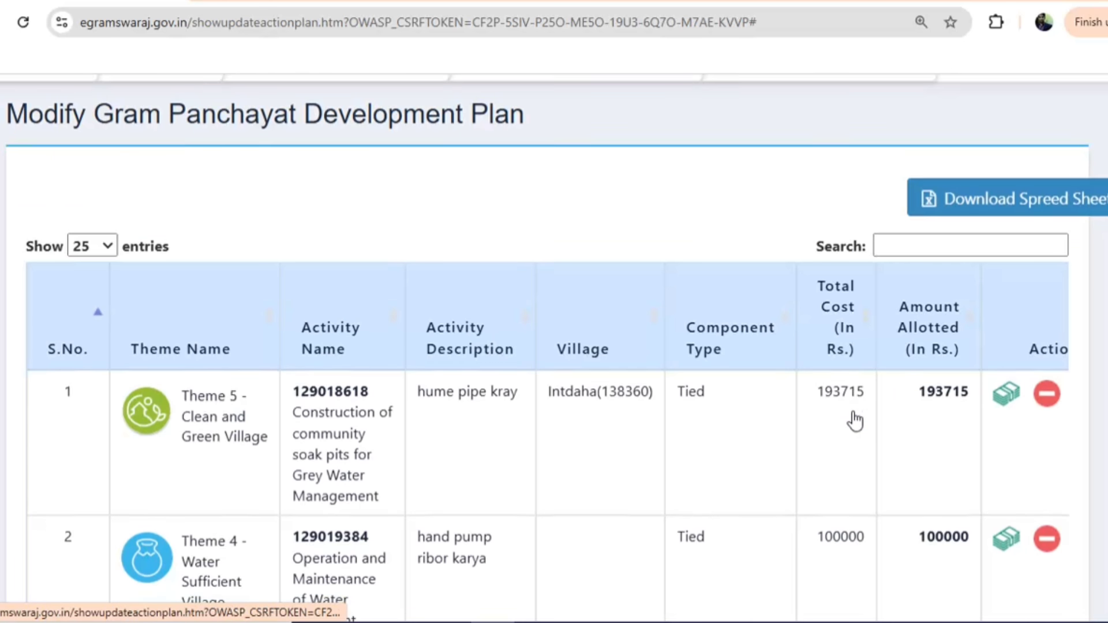
scroll(857, 415, "down", 8)
scroll(873, 396, "down", 4)
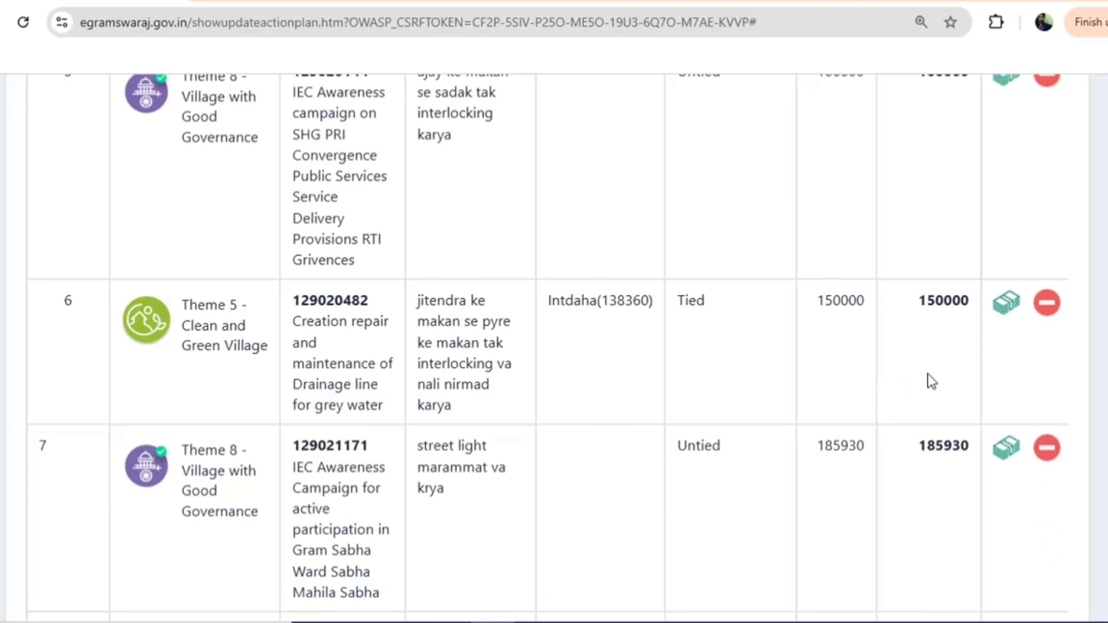
scroll(927, 378, "down", 5)
left_click(1006, 364)
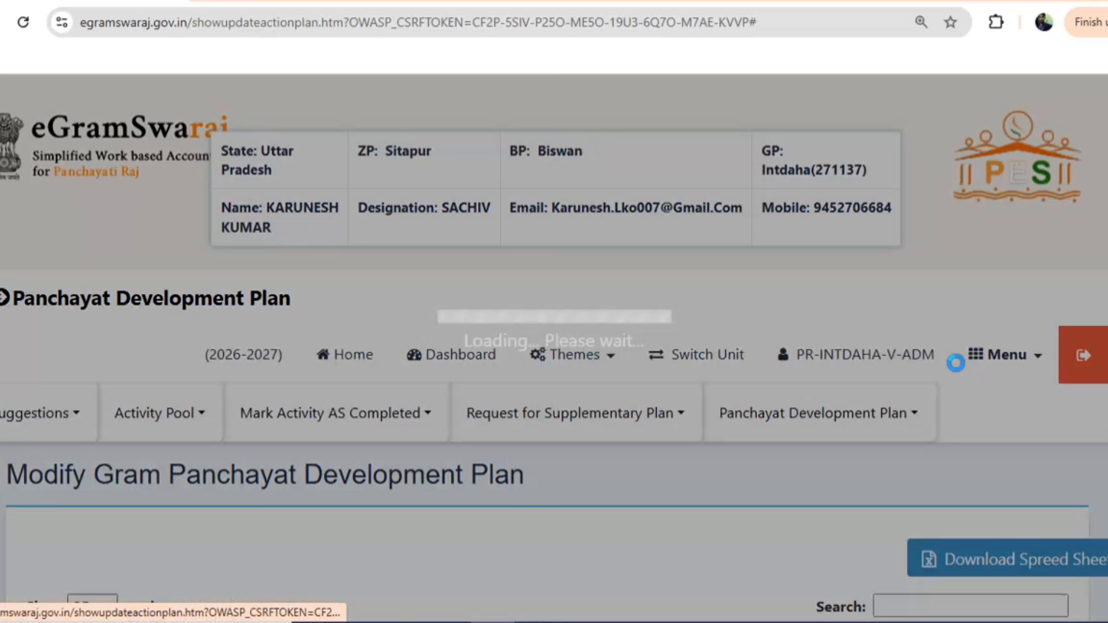
scroll(642, 346, "down", 3)
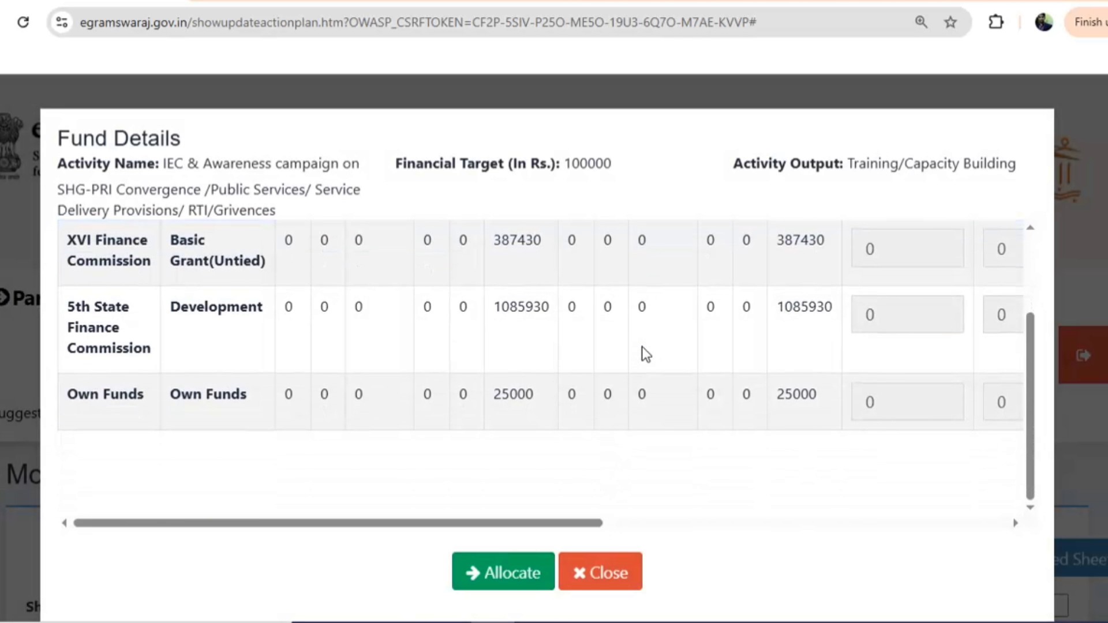
left_click(621, 523)
double_click(786, 316)
type("10")
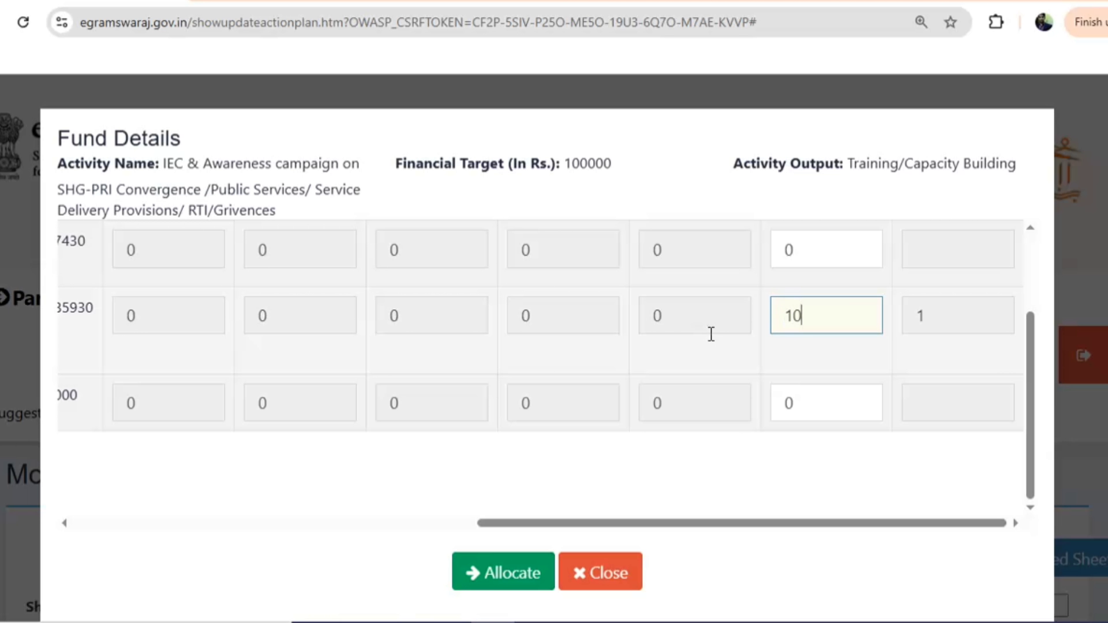
type("0000")
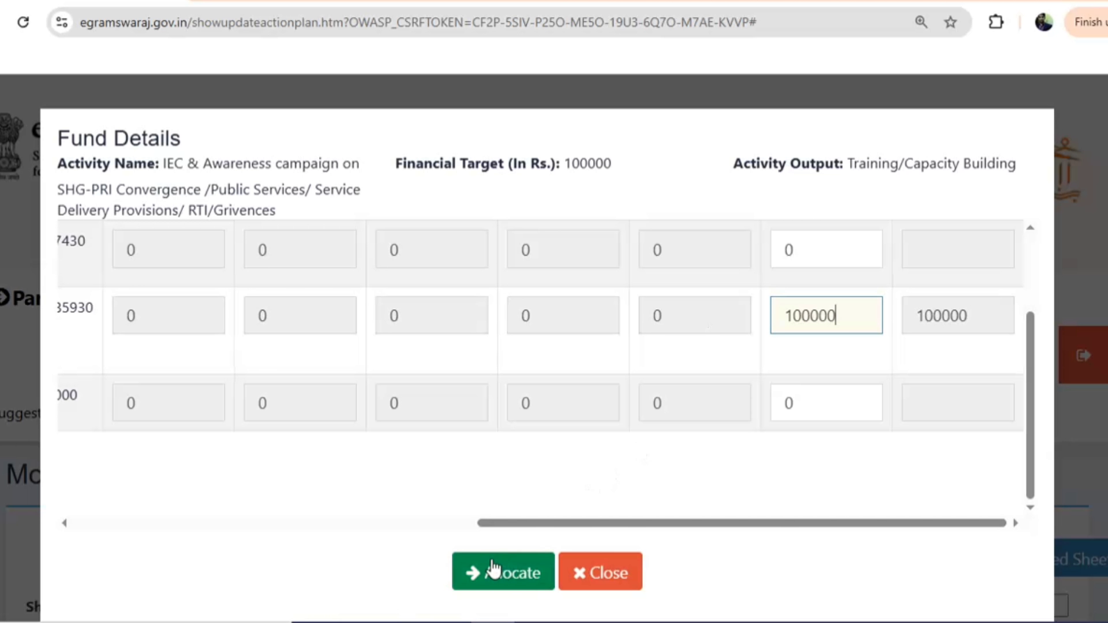
left_click(496, 571)
scroll(884, 493, "down", 15)
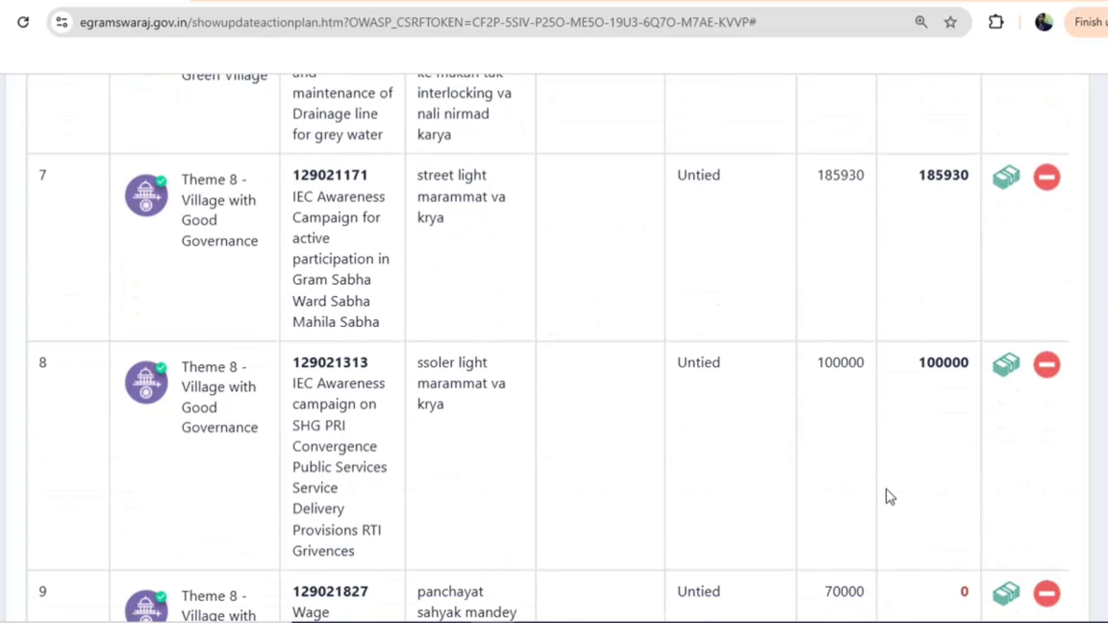
scroll(886, 489, "down", 5)
Allot 70000 in Untied General funds to the panchayat sahayak wage activity
left_click(1001, 336)
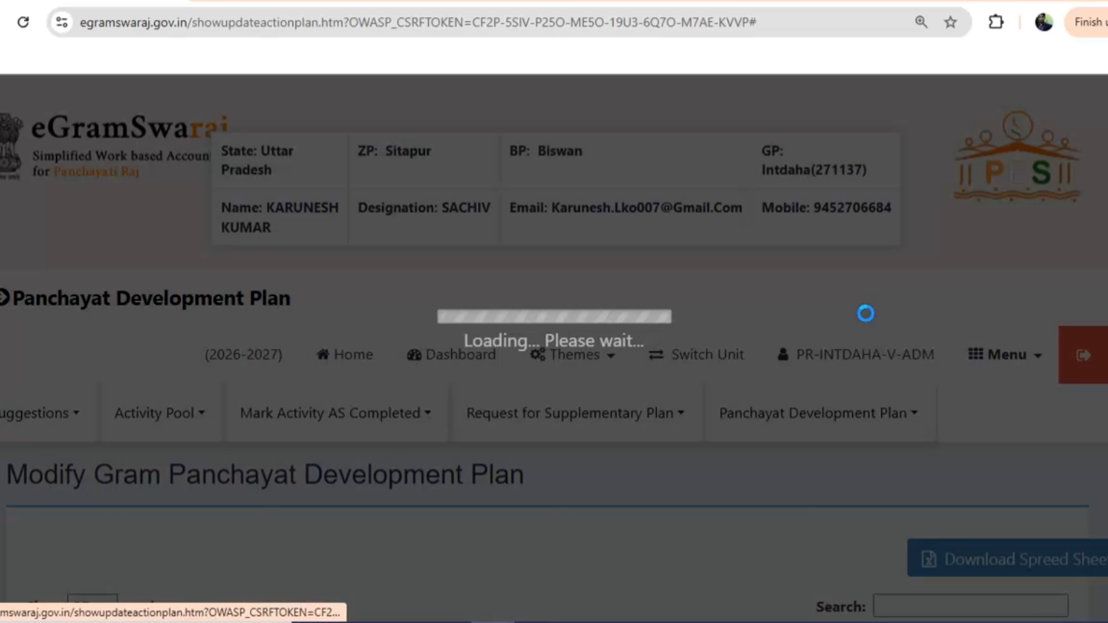
scroll(653, 361, "down", 2)
left_click(637, 501)
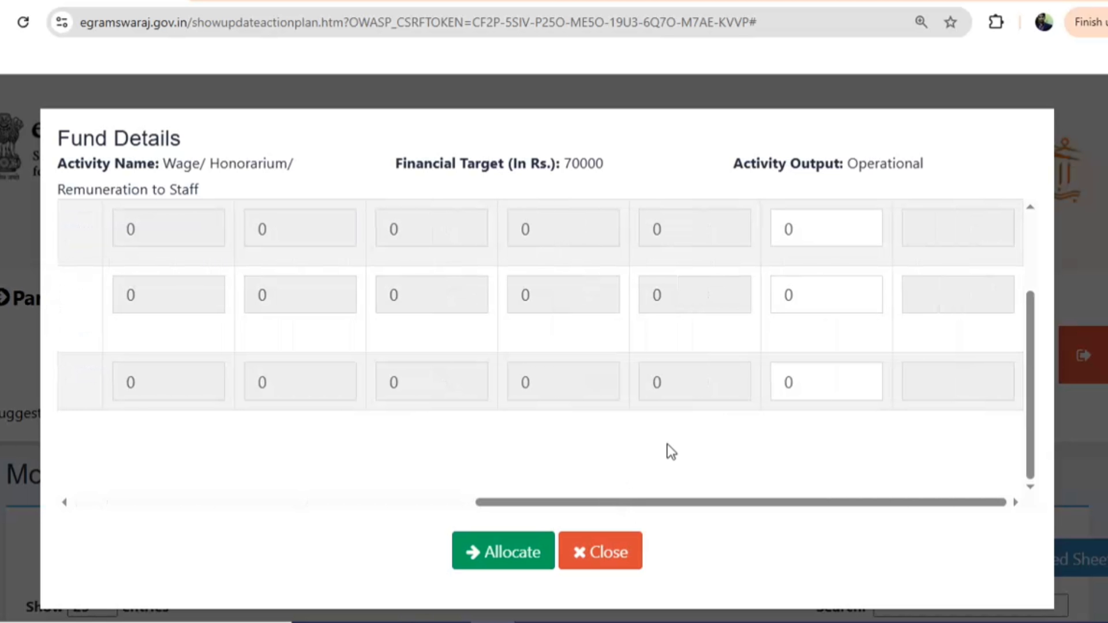
left_click(824, 302)
type("70000")
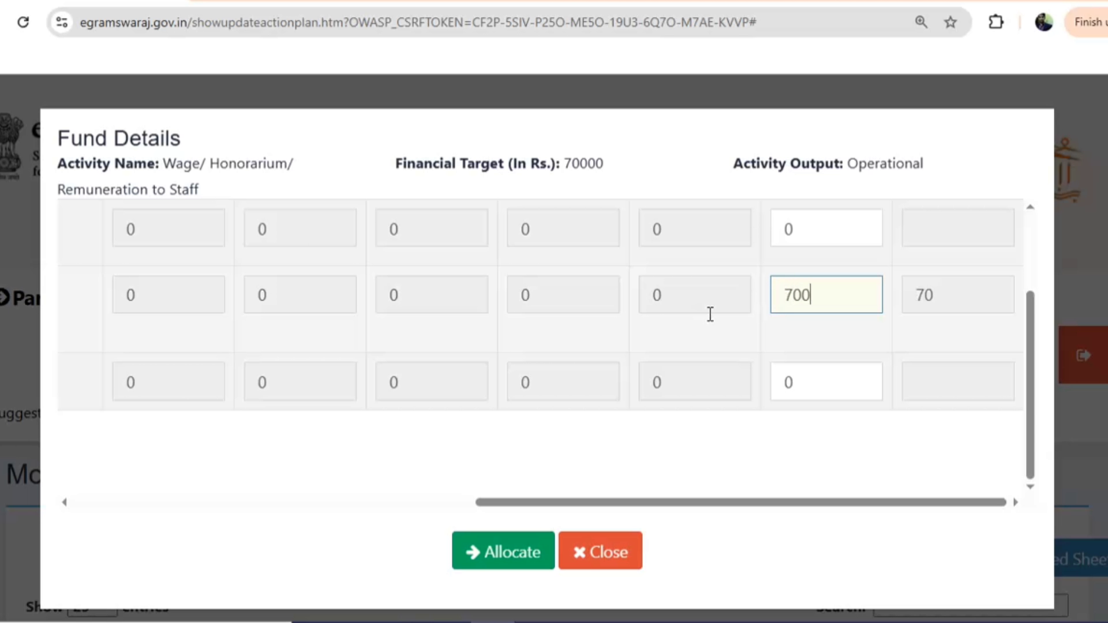
left_click(522, 552)
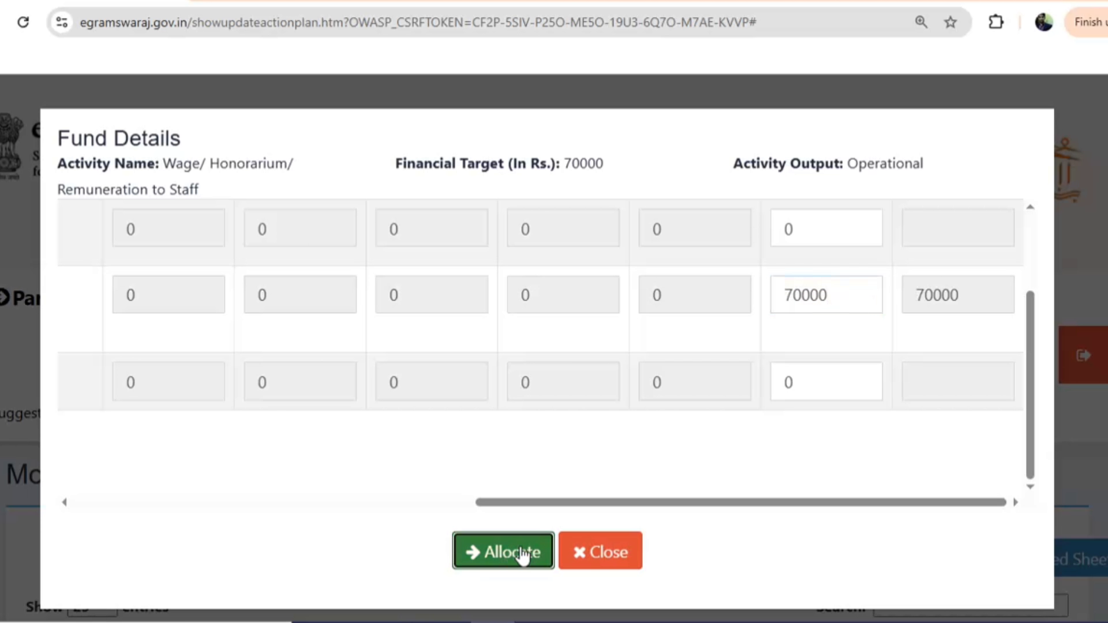
scroll(918, 486, "down", 9)
scroll(918, 486, "down", 15)
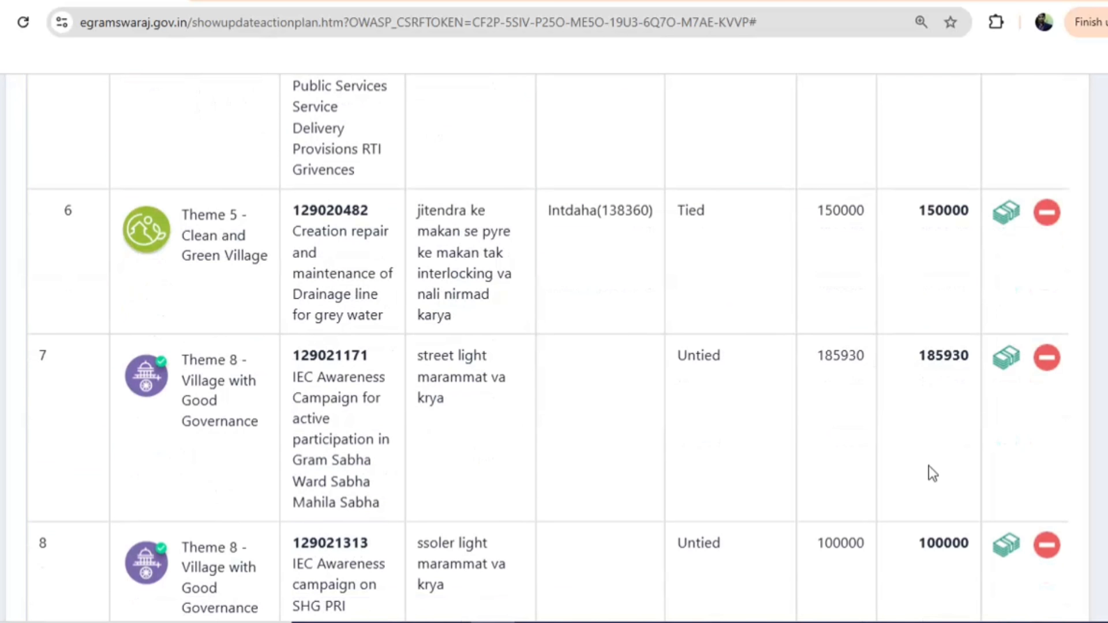
scroll(942, 430, "down", 1)
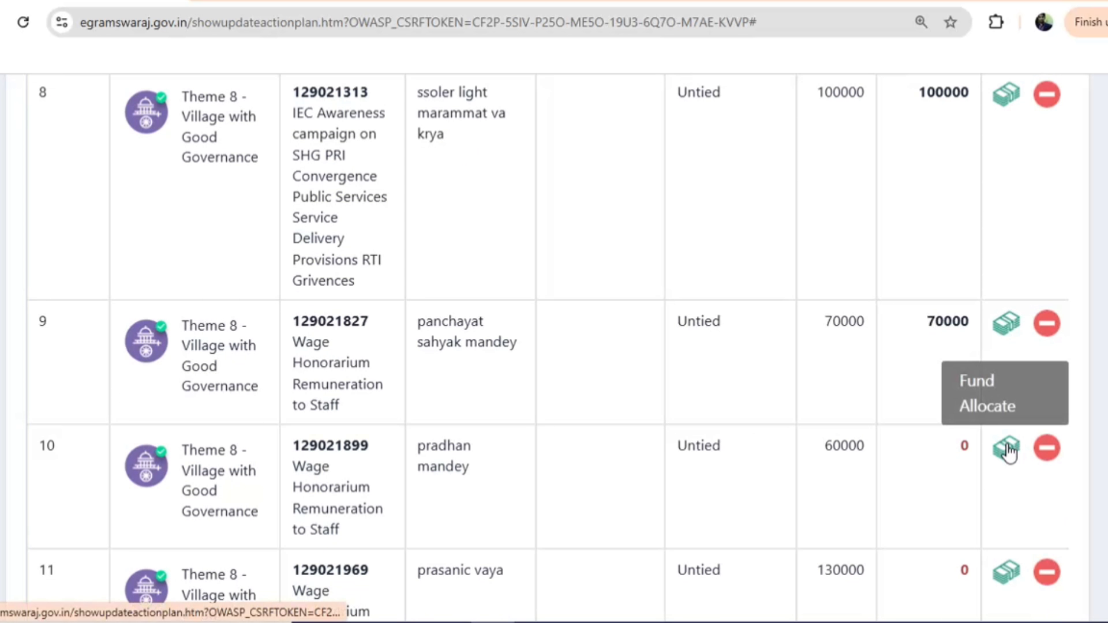
Allot 60000 from 5th State Finance Untied General to the pradhan wage activity
left_click(1006, 448)
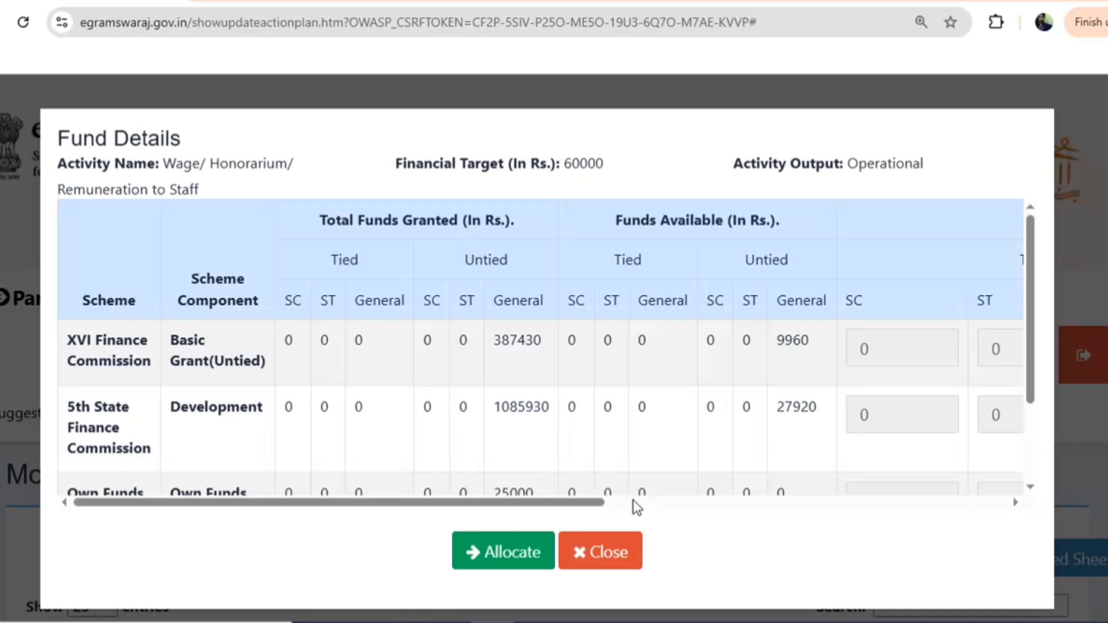
left_click(629, 503)
left_click(774, 414)
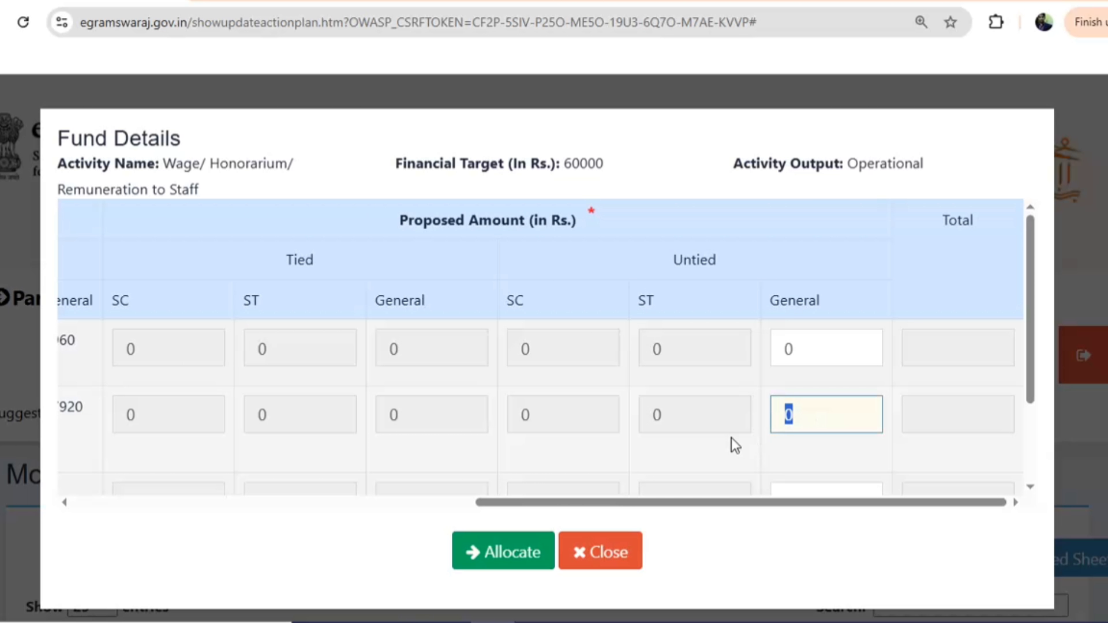
type("60000")
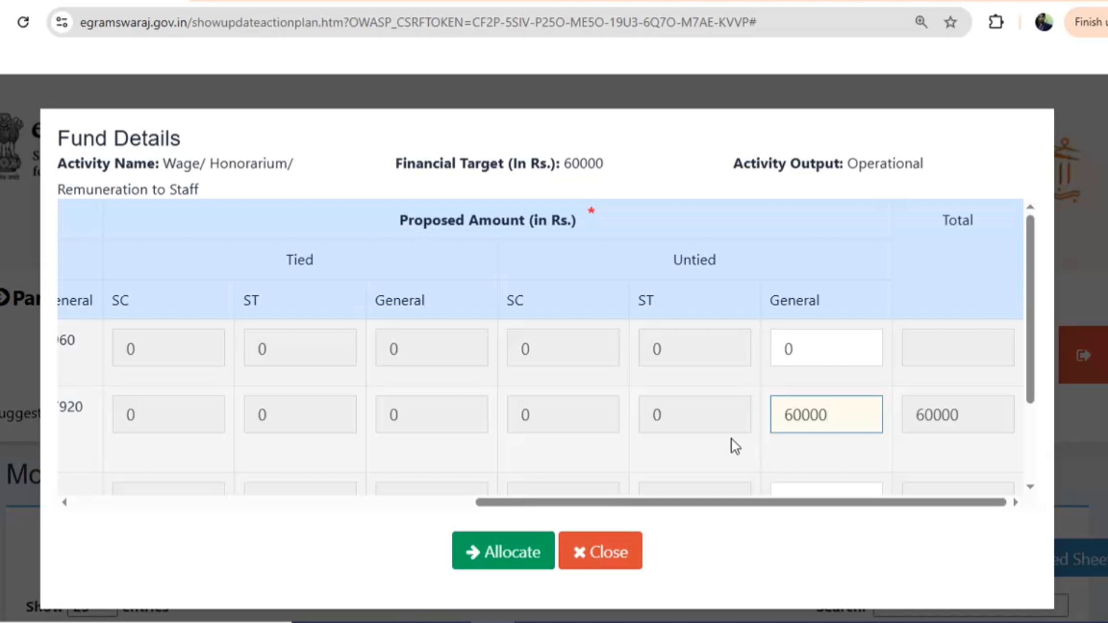
scroll(634, 473, "down", 2)
left_click(496, 555)
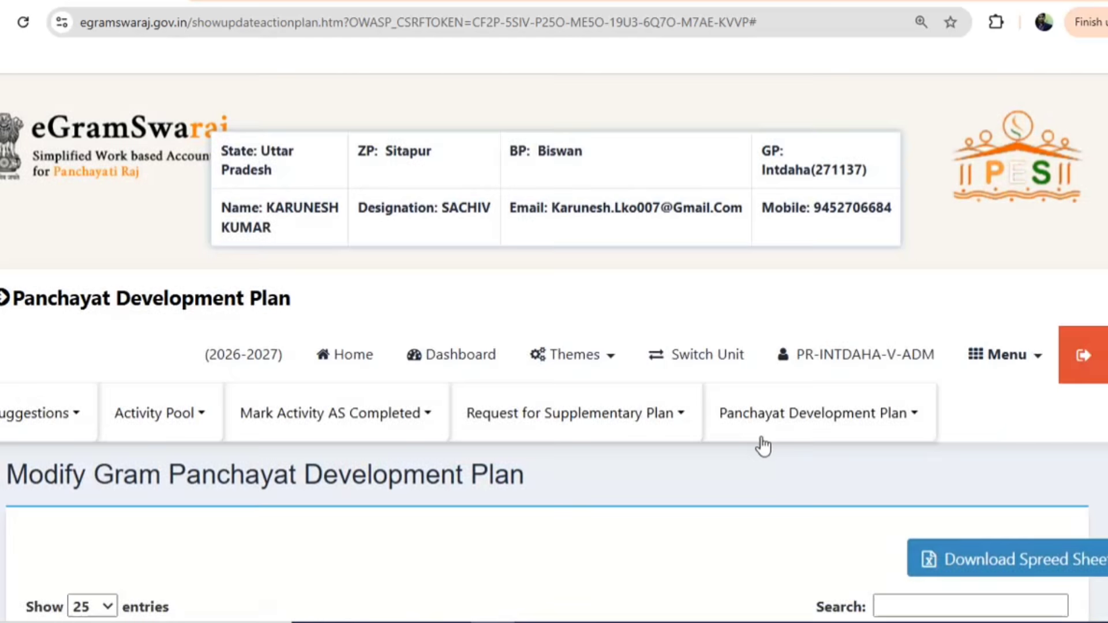
scroll(797, 443, "down", 20)
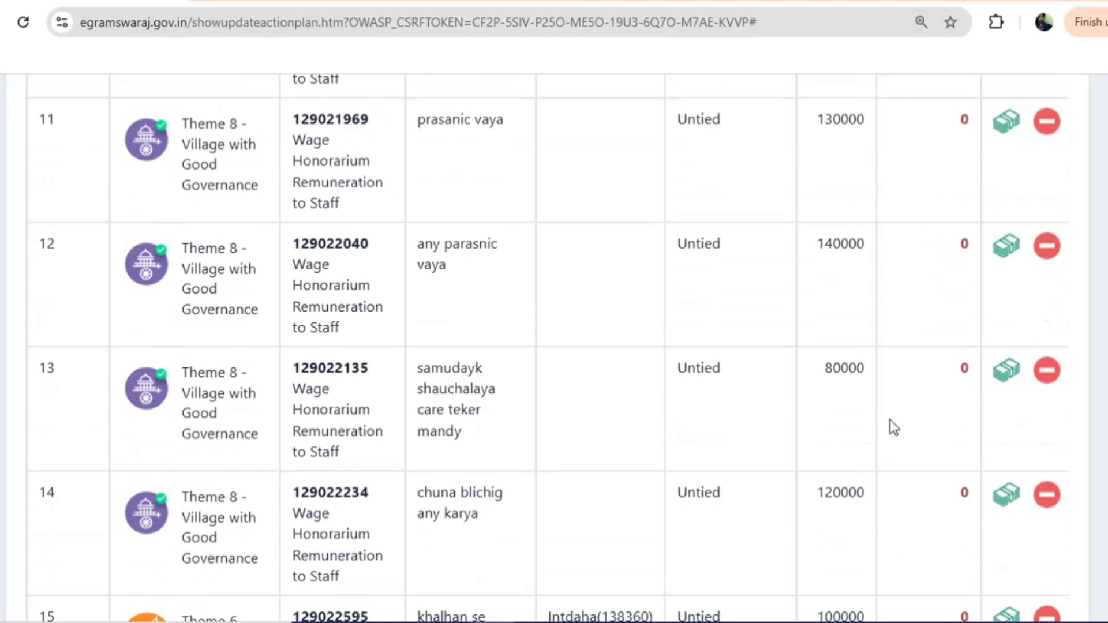
Allot 130000 from XVI Finance Untied General to the staff wage activity in row 11
left_click(1004, 123)
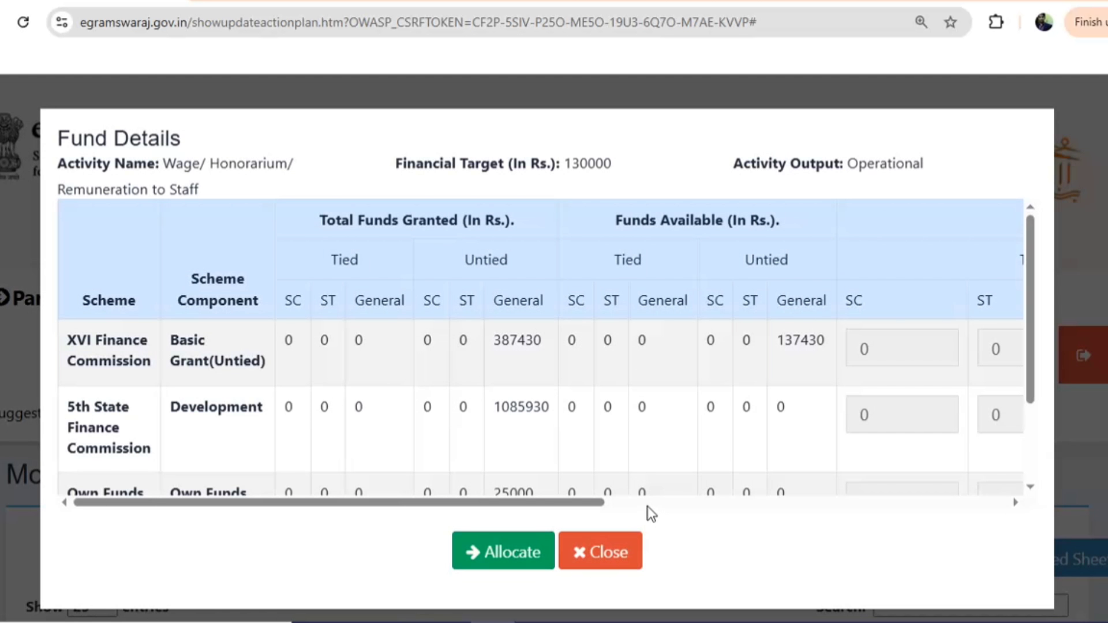
left_click(648, 505)
left_click_drag(810, 353, 671, 360)
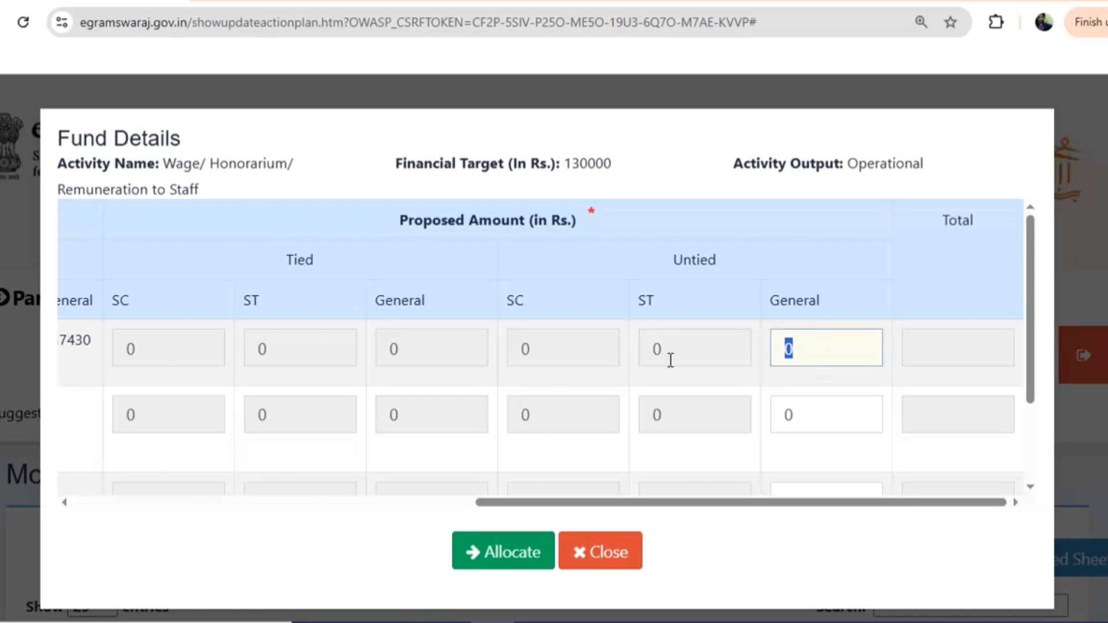
type("130000")
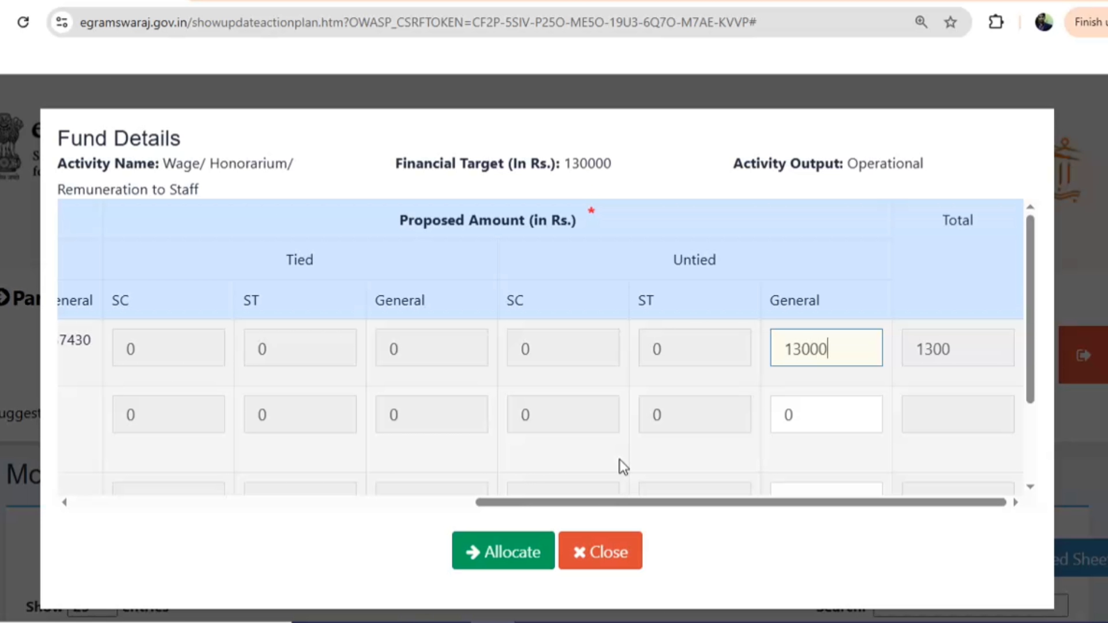
left_click(497, 553)
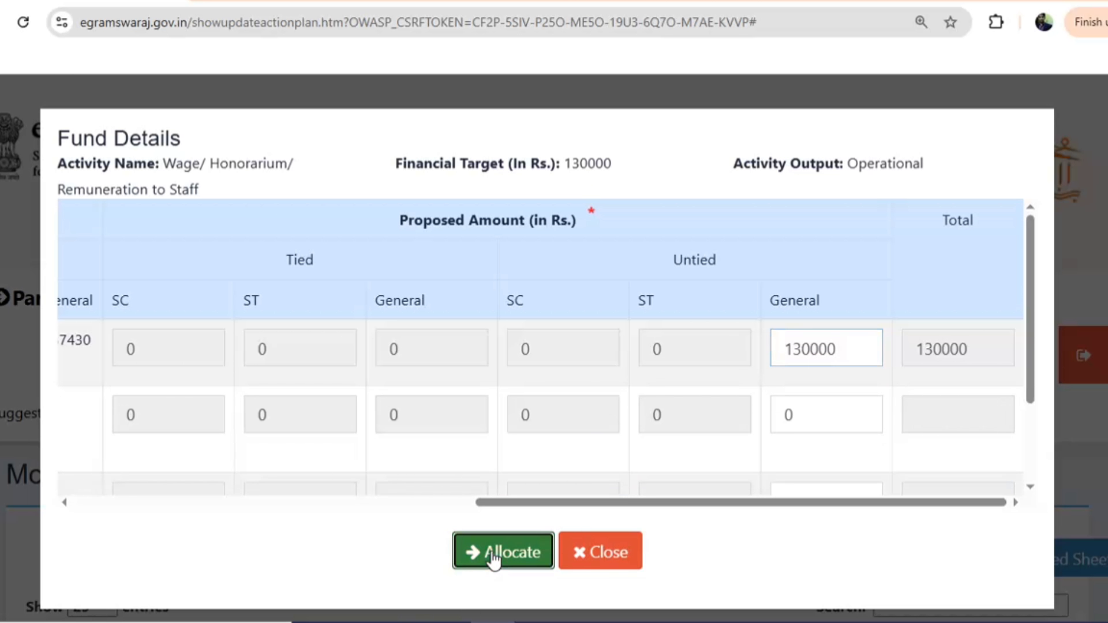
scroll(742, 425, "down", 15)
scroll(783, 397, "down", 20)
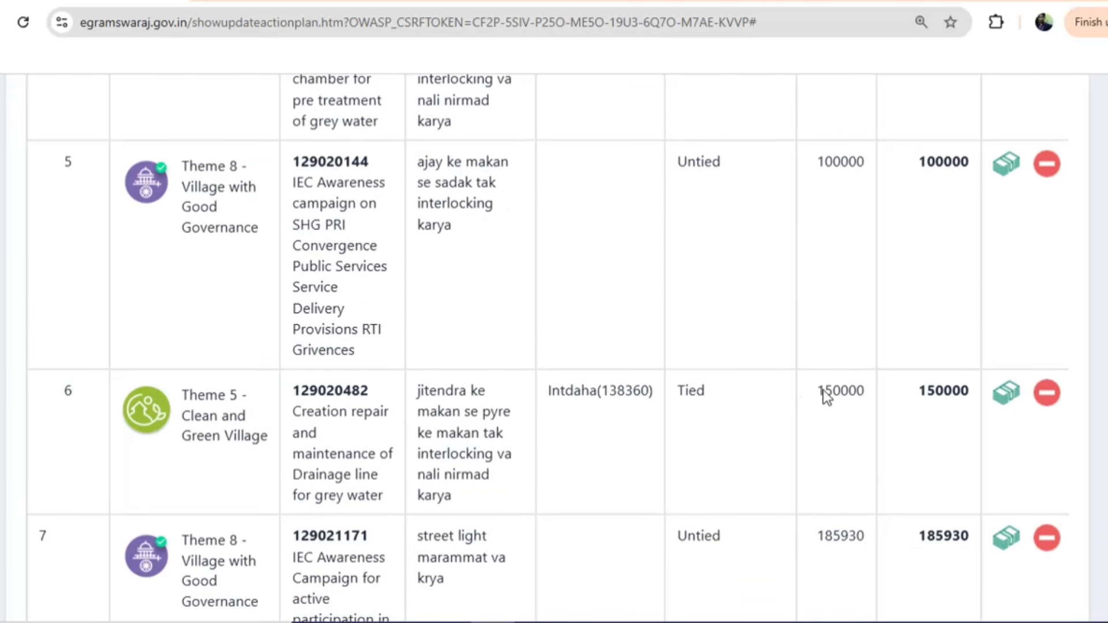
scroll(871, 373, "down", 1)
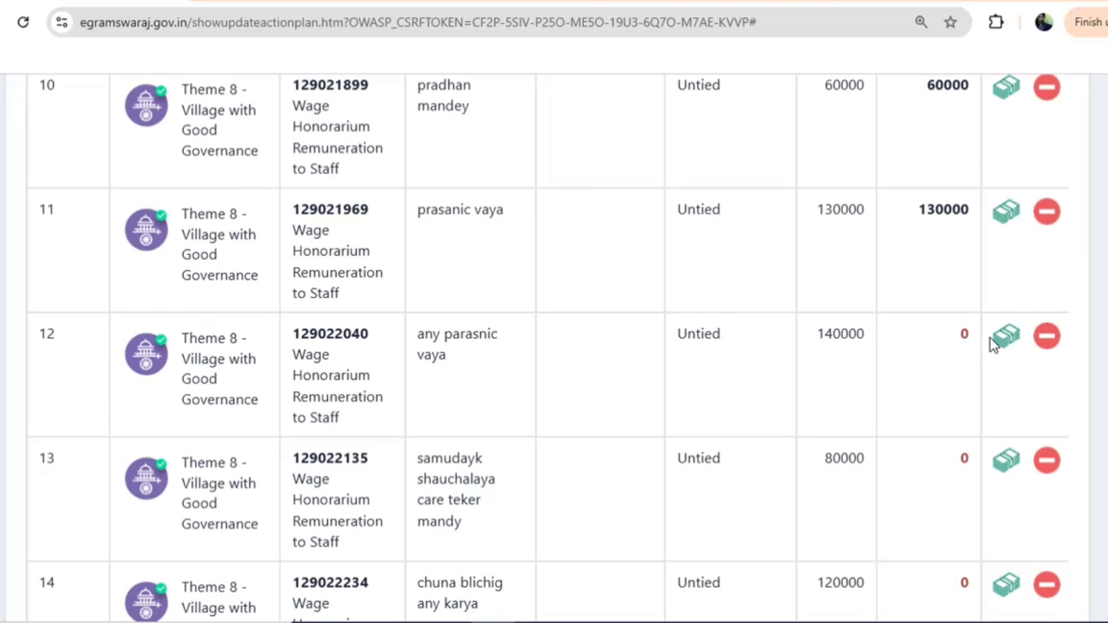
Allot 140000 from 5th State Finance Untied General to activity 12
left_click(1002, 338)
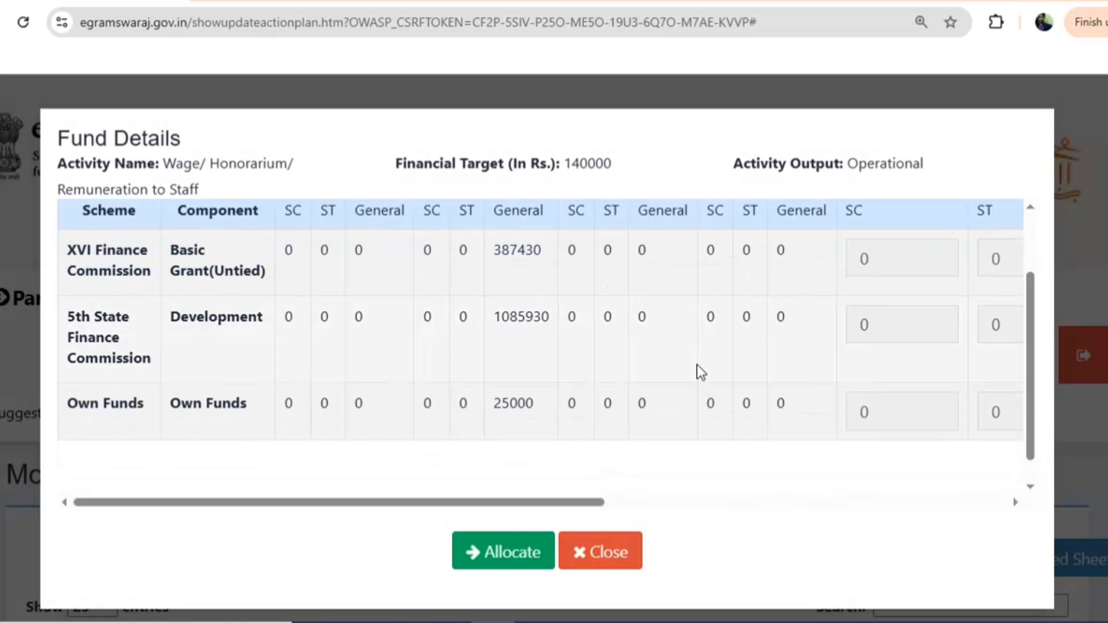
left_click(645, 503)
left_click(818, 332)
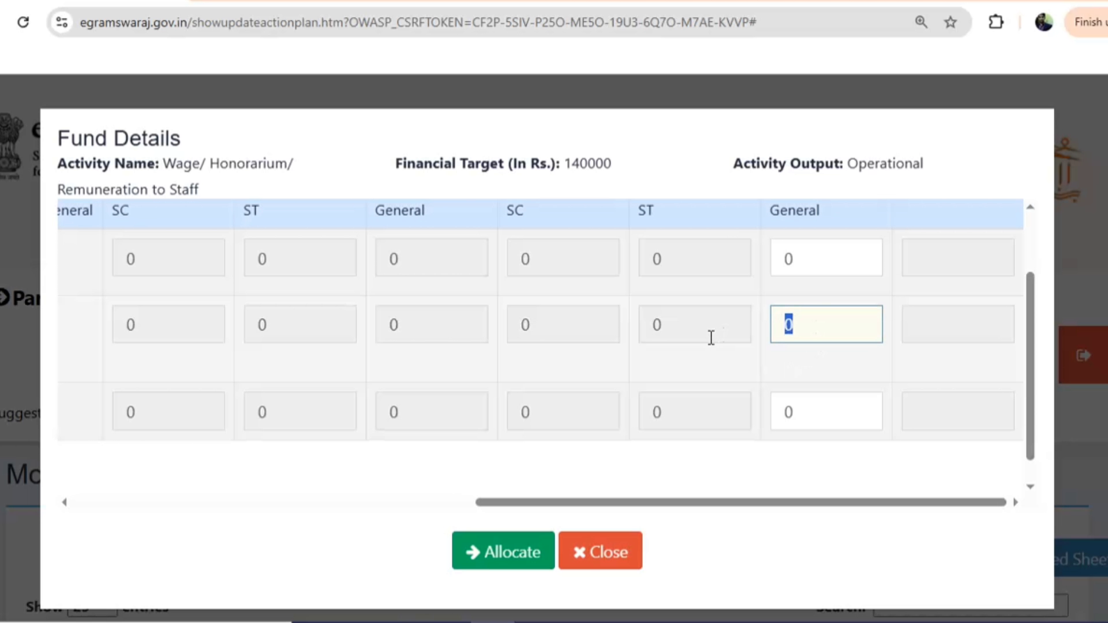
type("140")
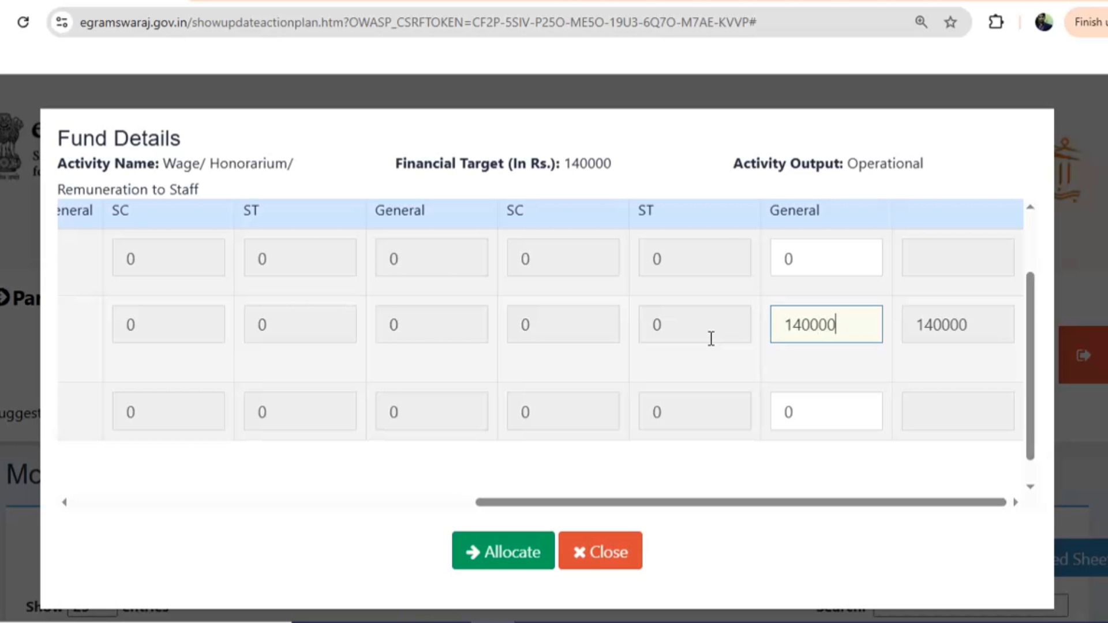
type("000")
left_click(503, 567)
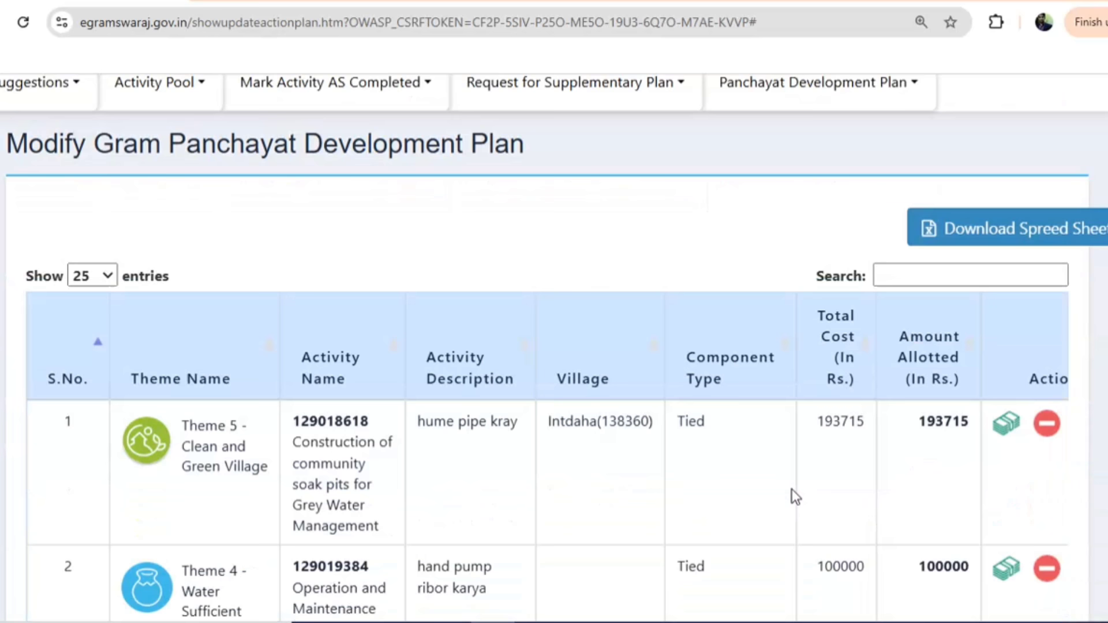
scroll(791, 489, "down", 20)
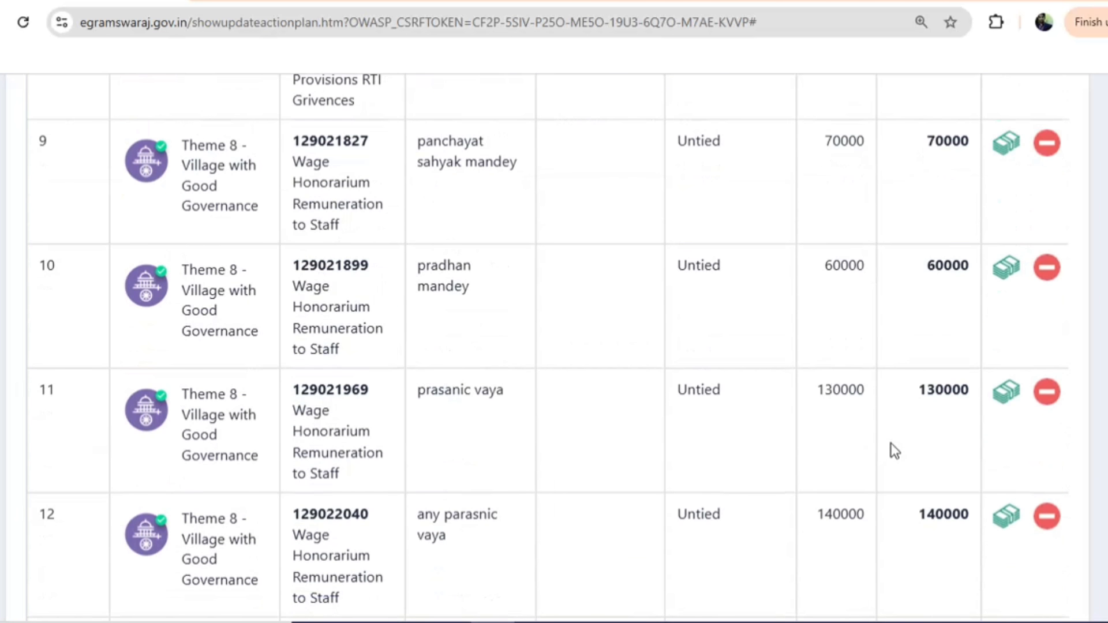
scroll(890, 443, "down", 8)
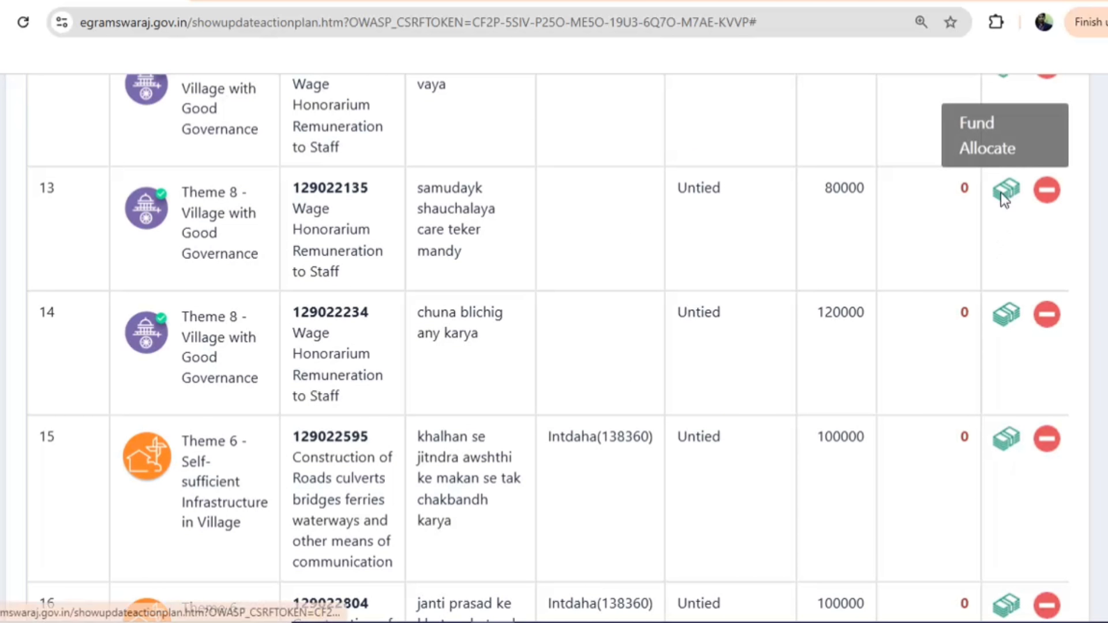
Allot 80000 from 5th State Finance Untied General to activity 13
left_click(1004, 192)
left_click(654, 502)
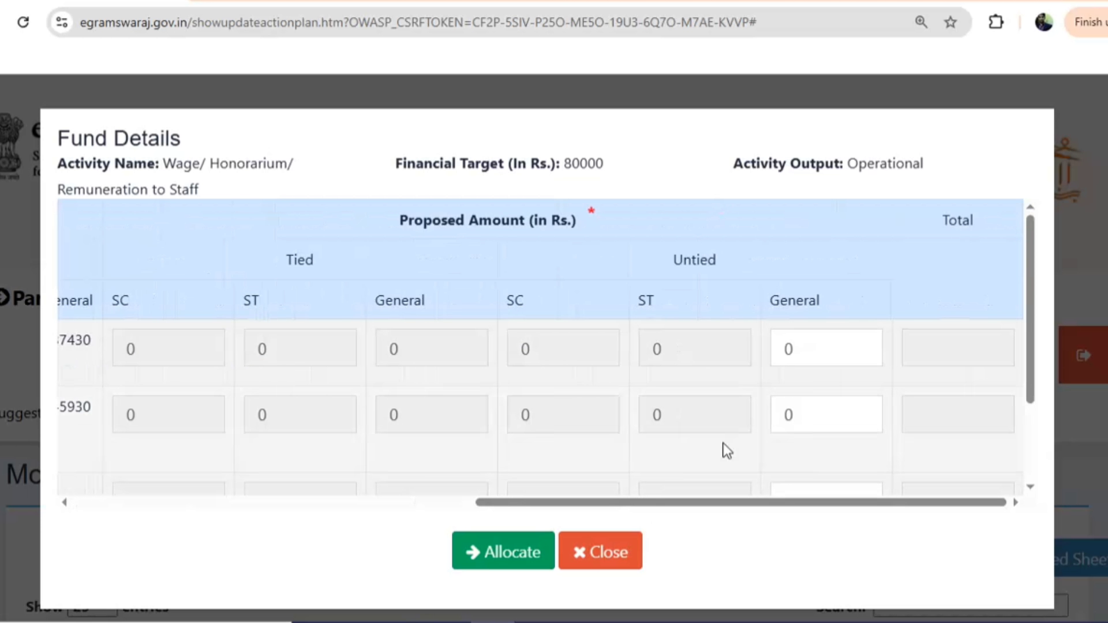
left_click(452, 501)
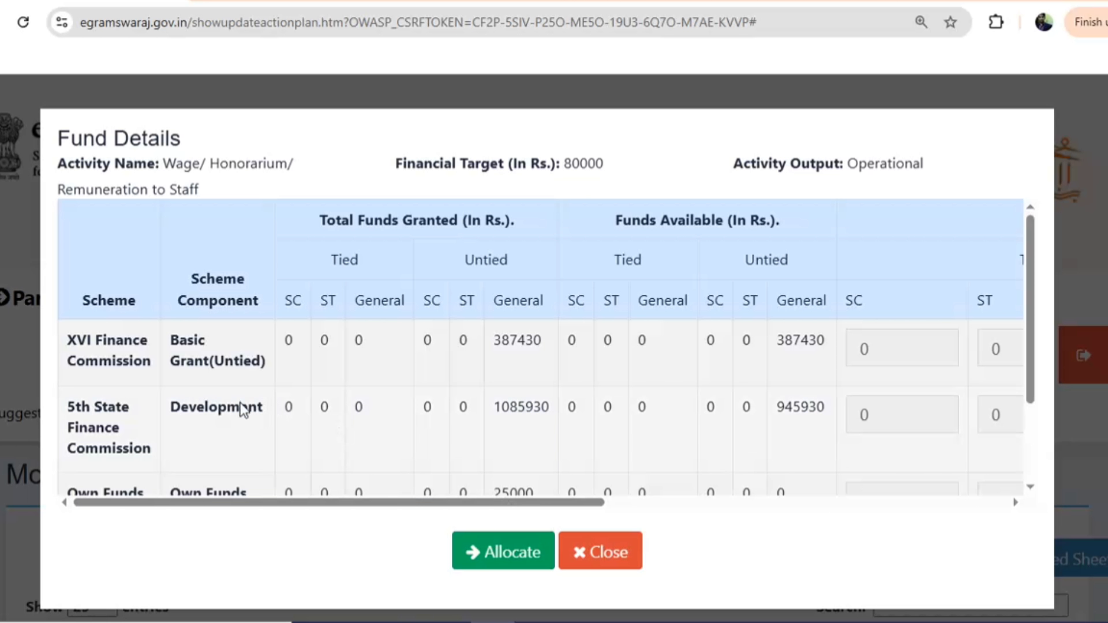
left_click(627, 501)
left_click(808, 402)
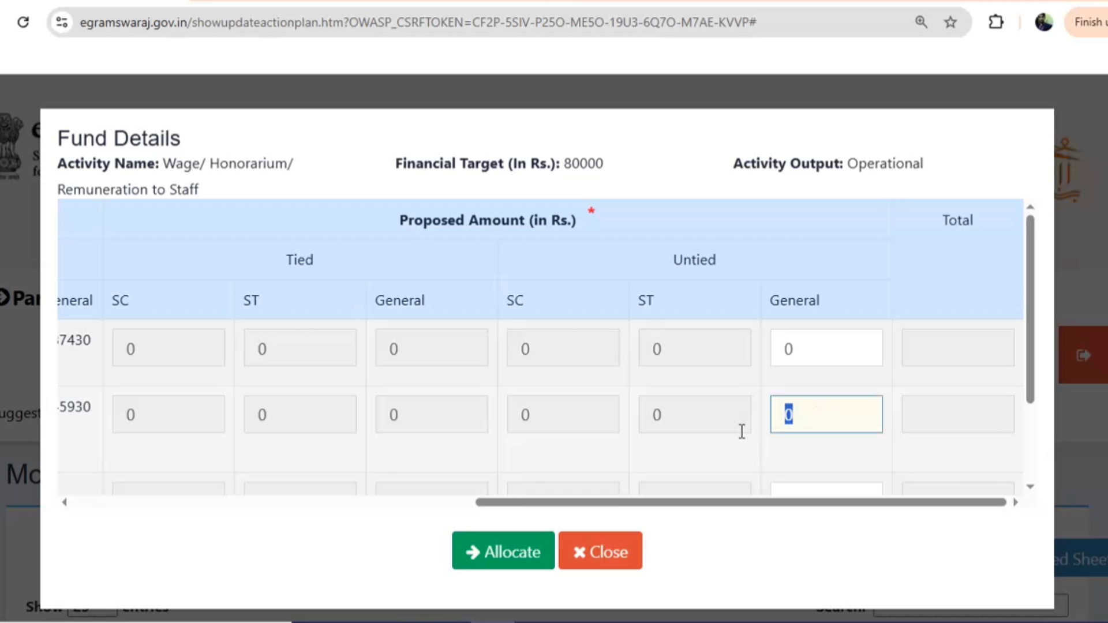
type("80000")
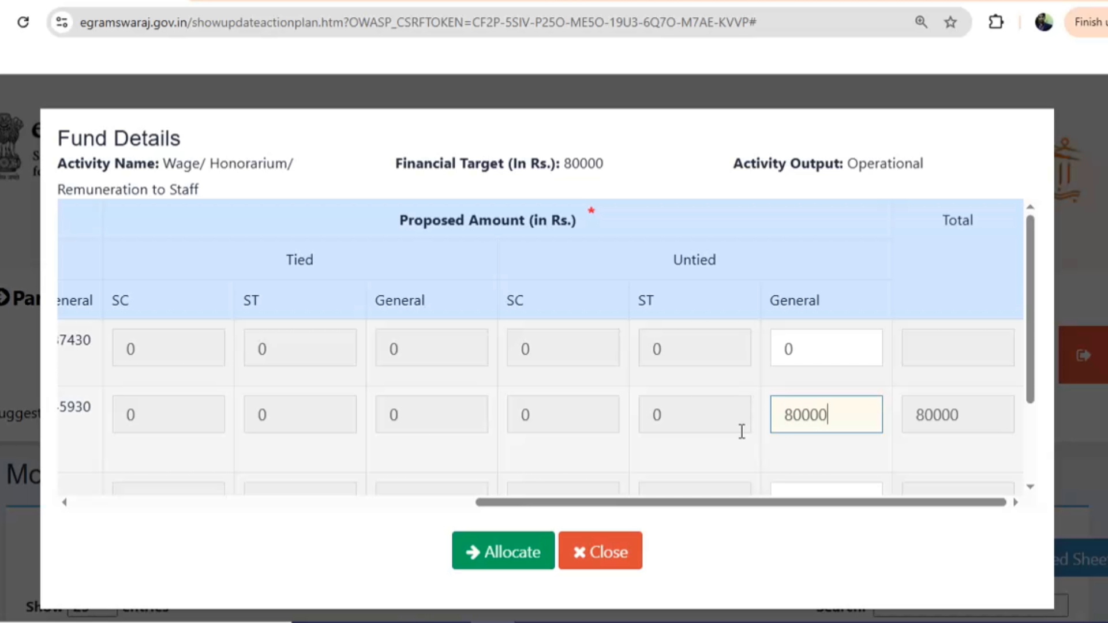
left_click(467, 566)
scroll(710, 458, "down", 10)
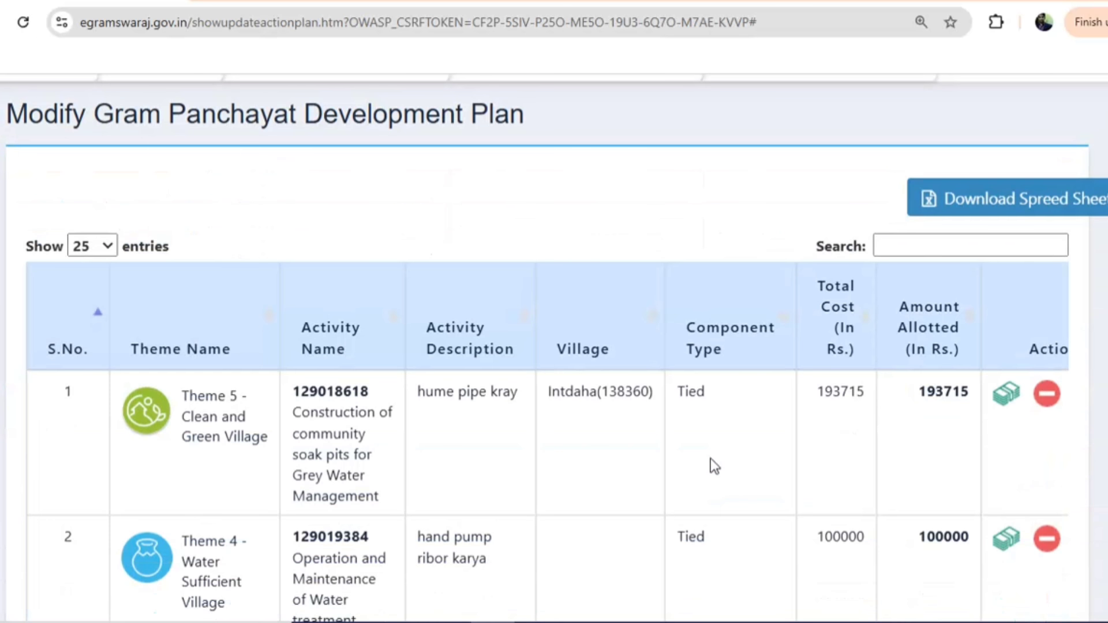
scroll(711, 458, "down", 15)
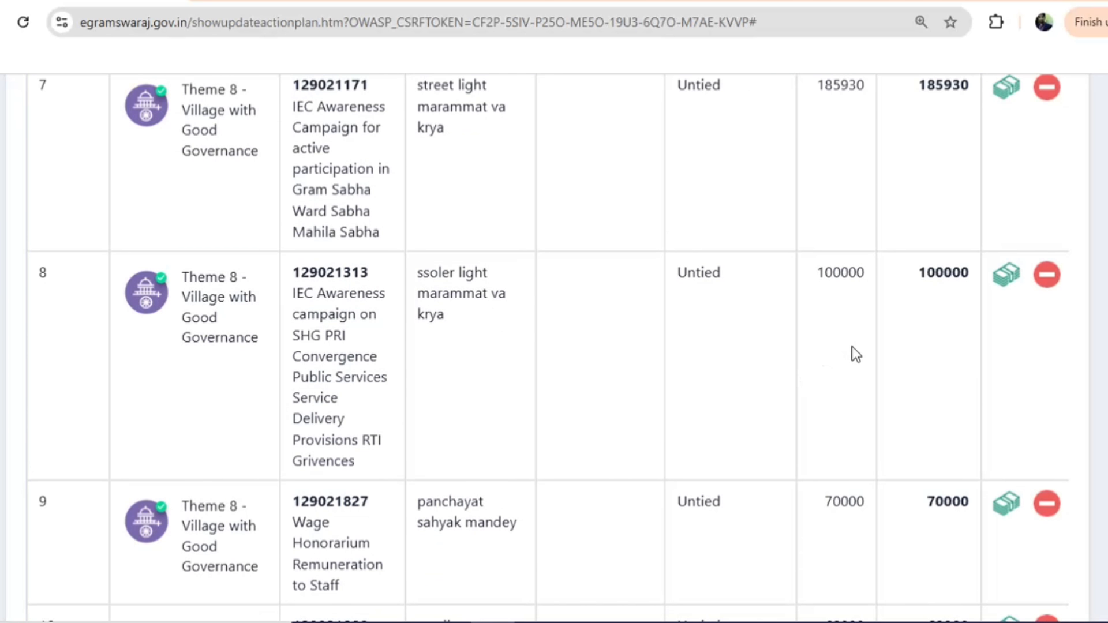
scroll(851, 346, "down", 8)
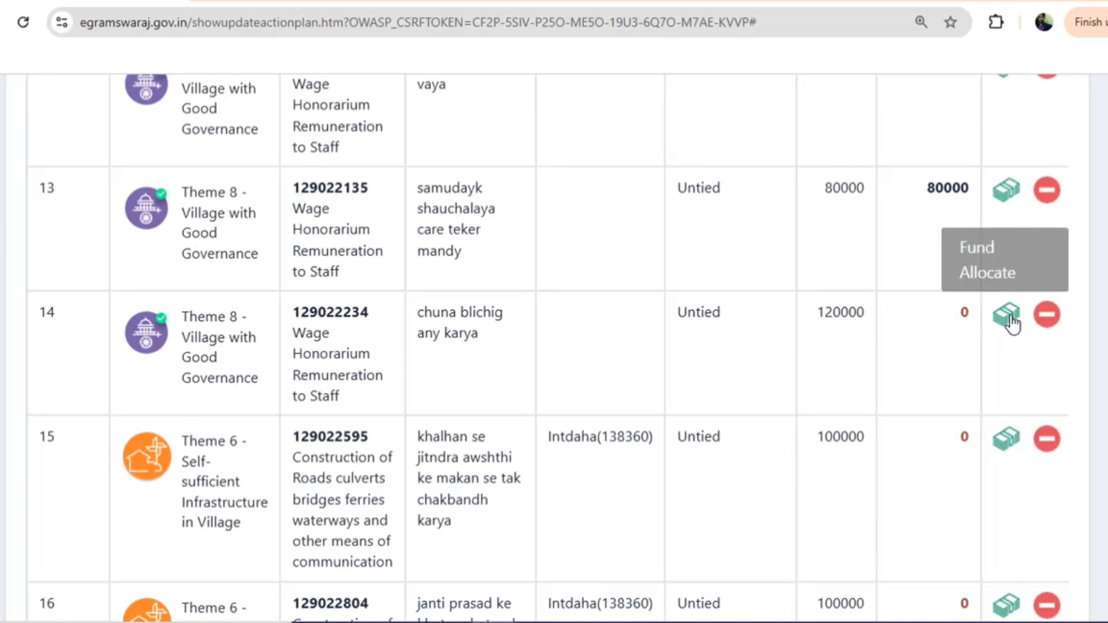
Allot 120000 in Untied General funds to activity 14
left_click(1006, 314)
scroll(675, 373, "down", 2)
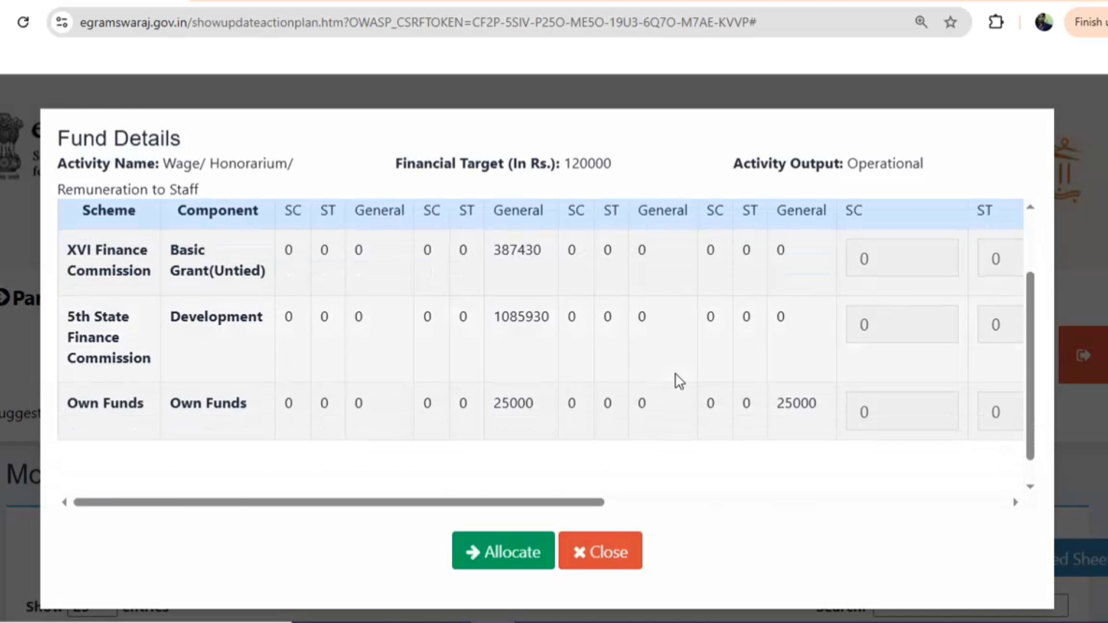
left_click(637, 502)
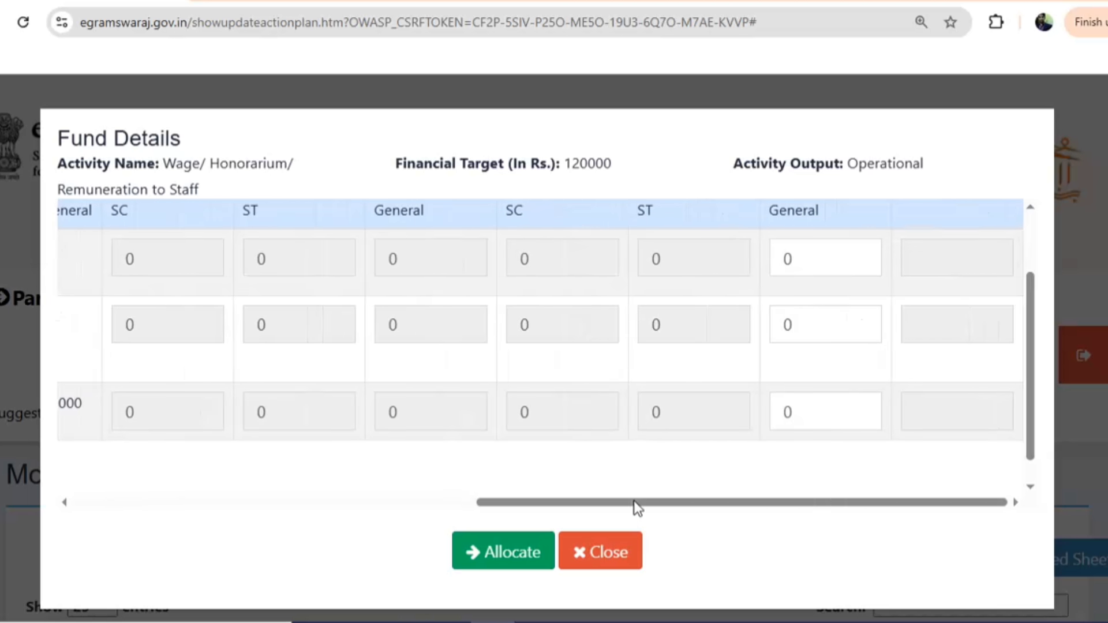
double_click(786, 323)
type("120000")
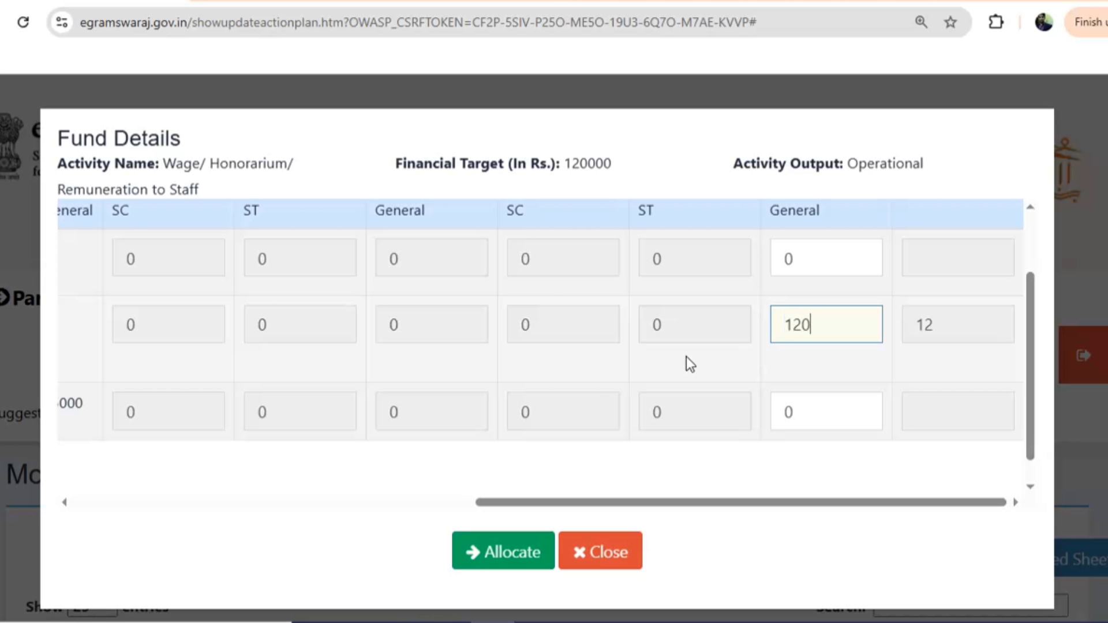
left_click(497, 551)
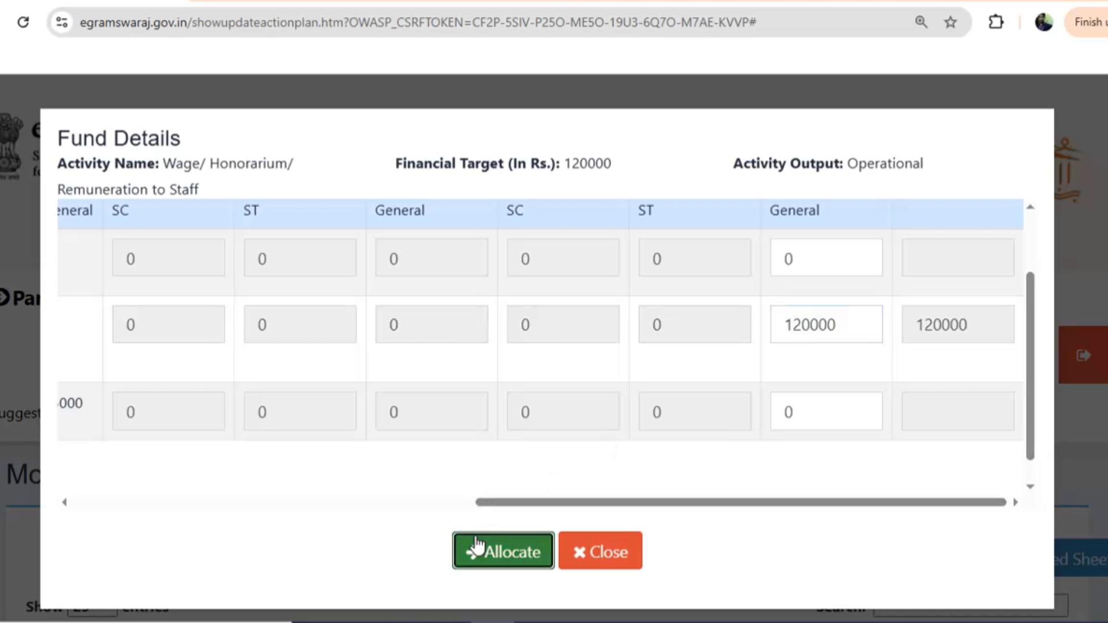
scroll(831, 460, "down", 10)
scroll(834, 456, "down", 18)
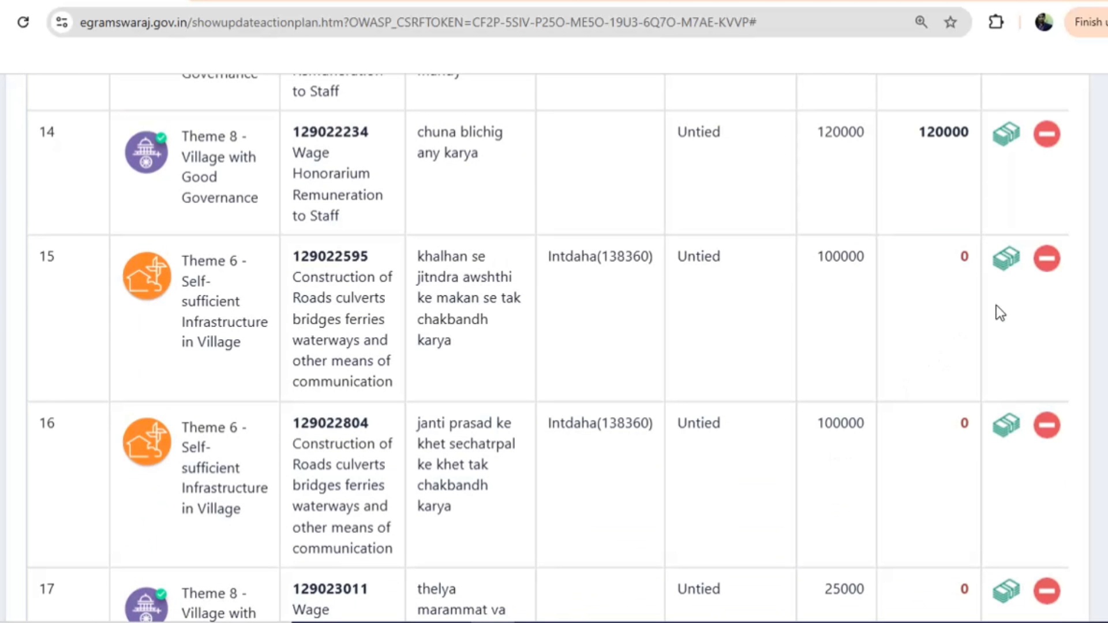
Allot Untied General funds to the road construction activity 15
left_click(1007, 261)
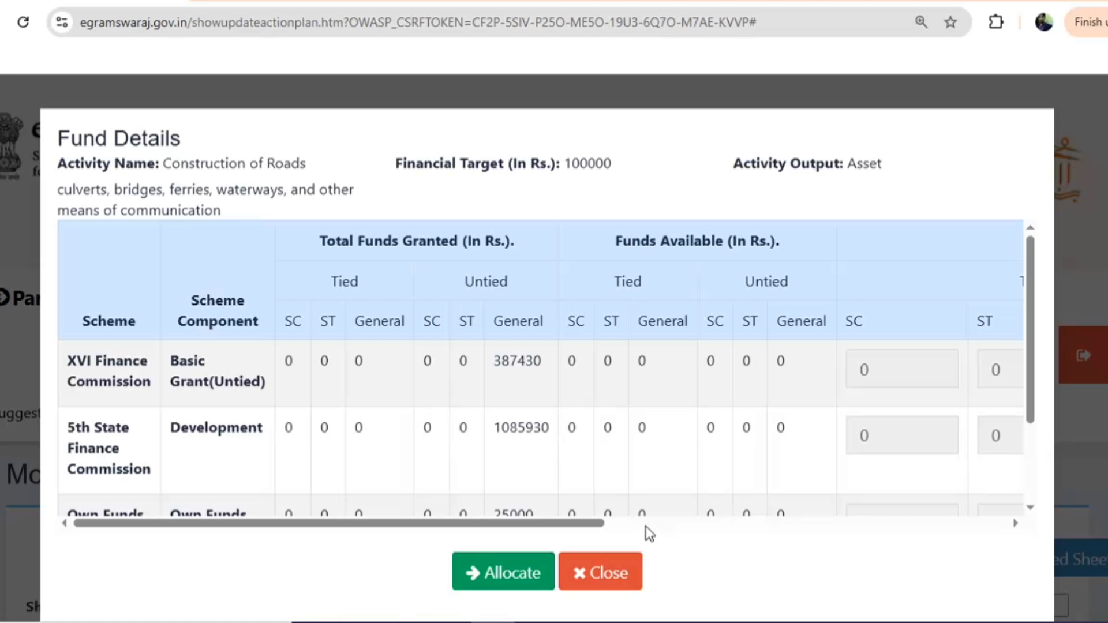
left_click(645, 526)
left_click(809, 434)
type("1")
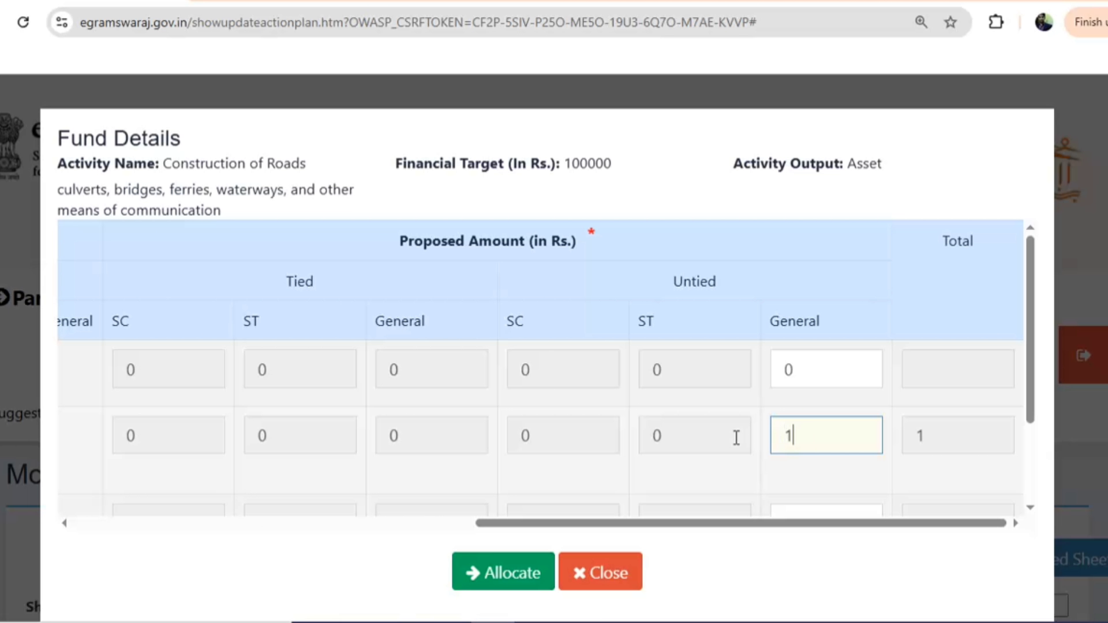
type("00000")
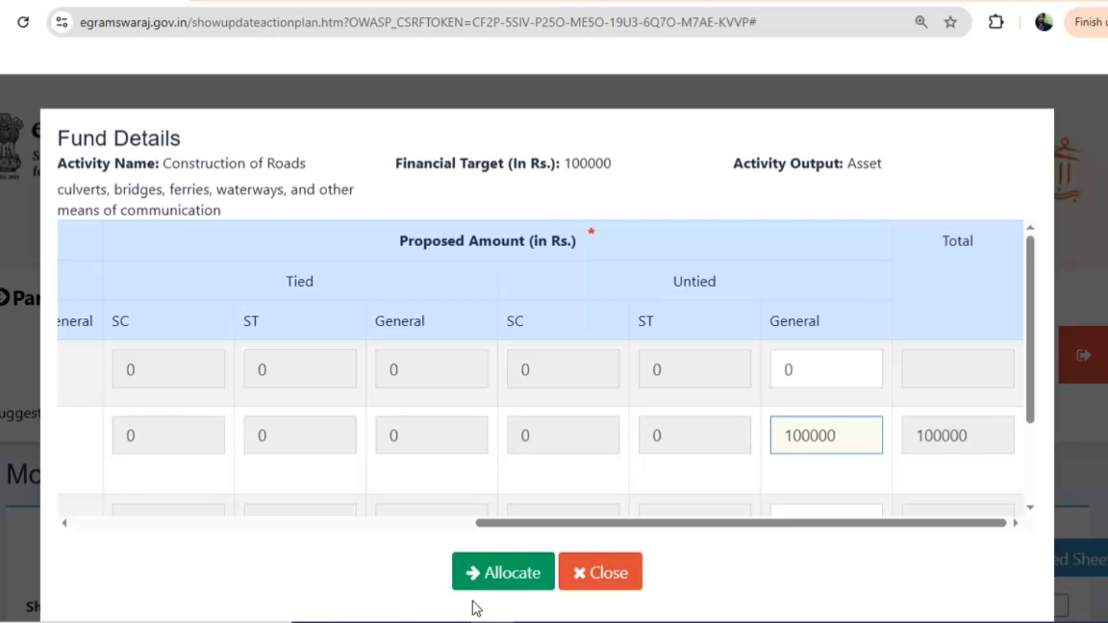
left_click(501, 572)
scroll(852, 456, "down", 10)
scroll(851, 456, "down", 20)
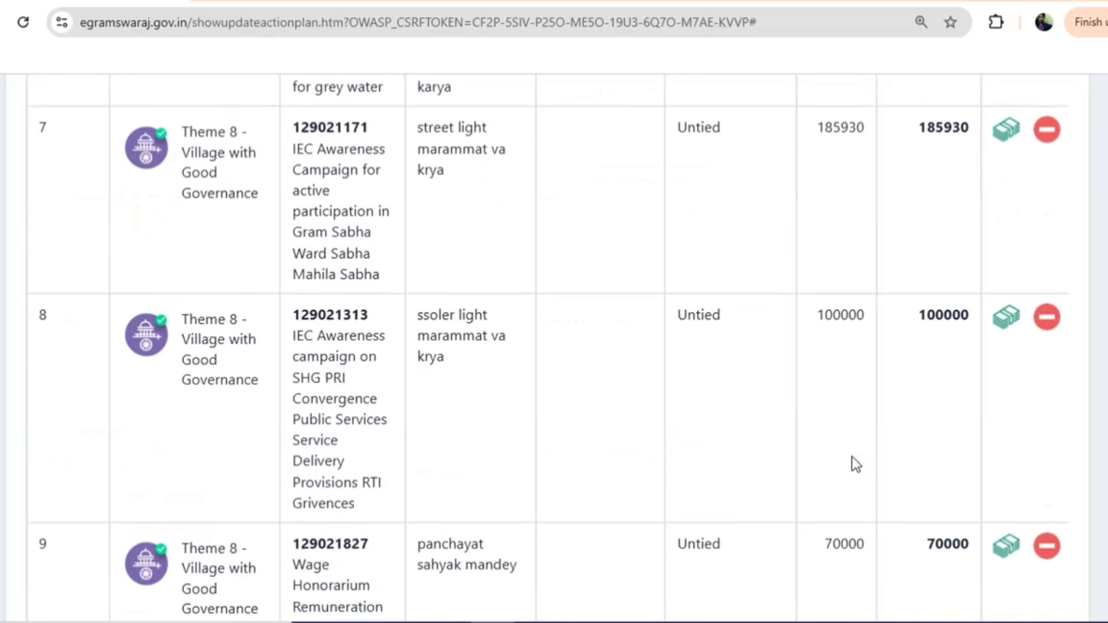
scroll(870, 448, "down", 3)
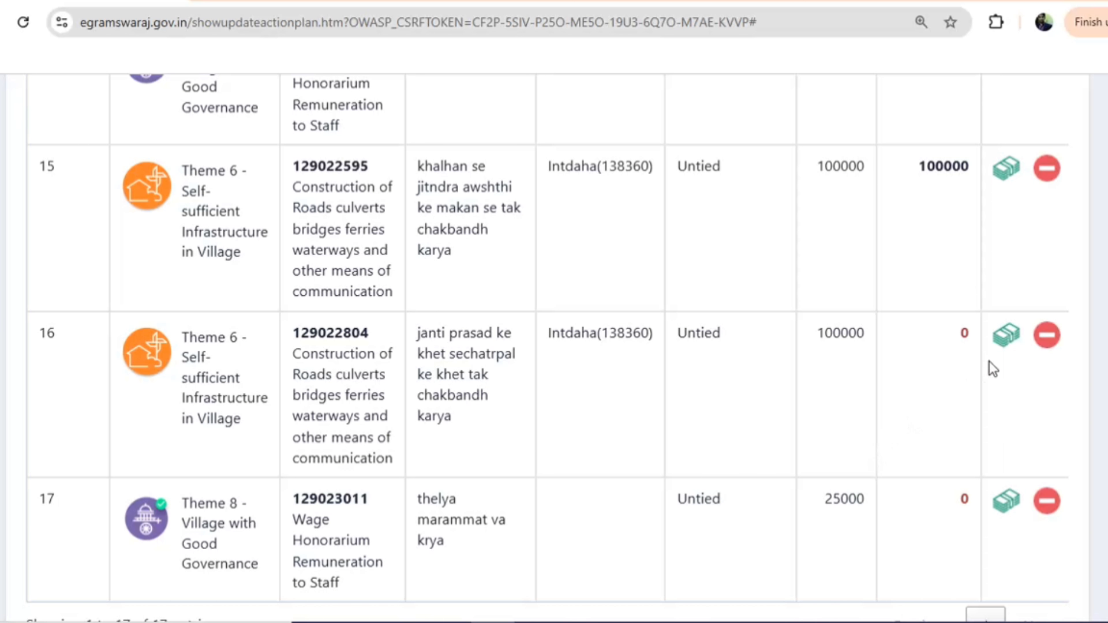
Allot 100000 from the Development grant to activity 16
left_click(1010, 349)
scroll(604, 373, "down", 3)
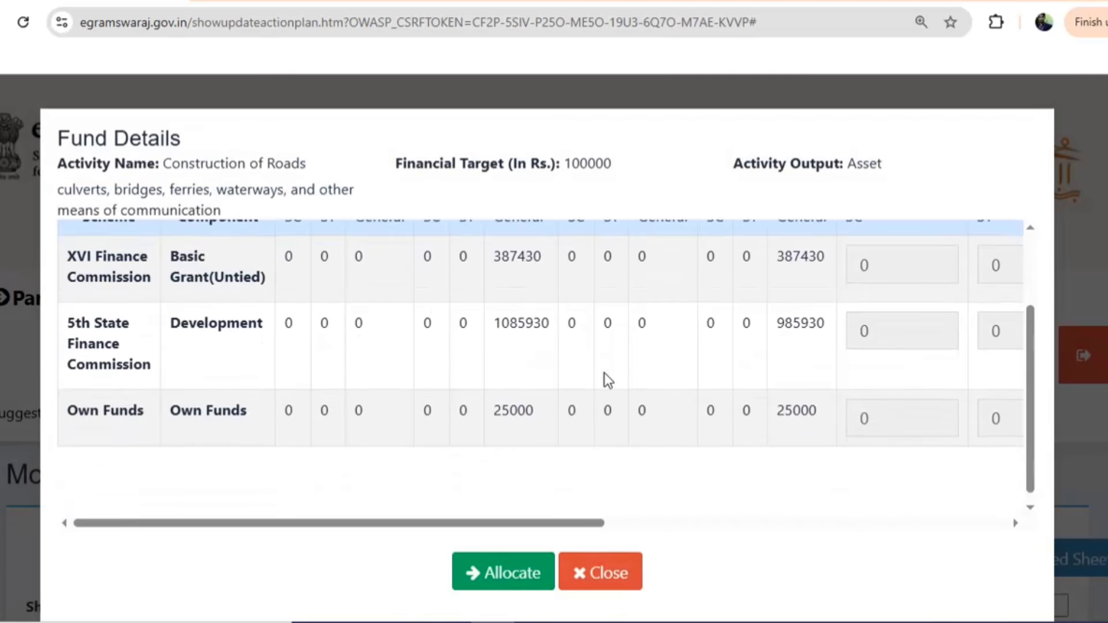
left_click(622, 524)
double_click(813, 317)
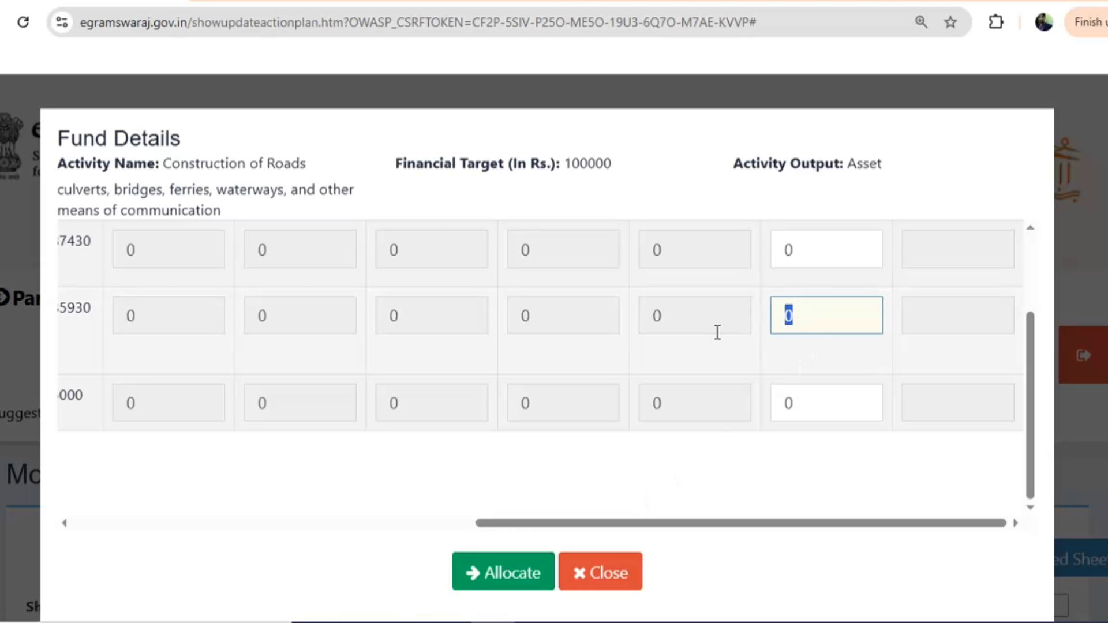
type("100000")
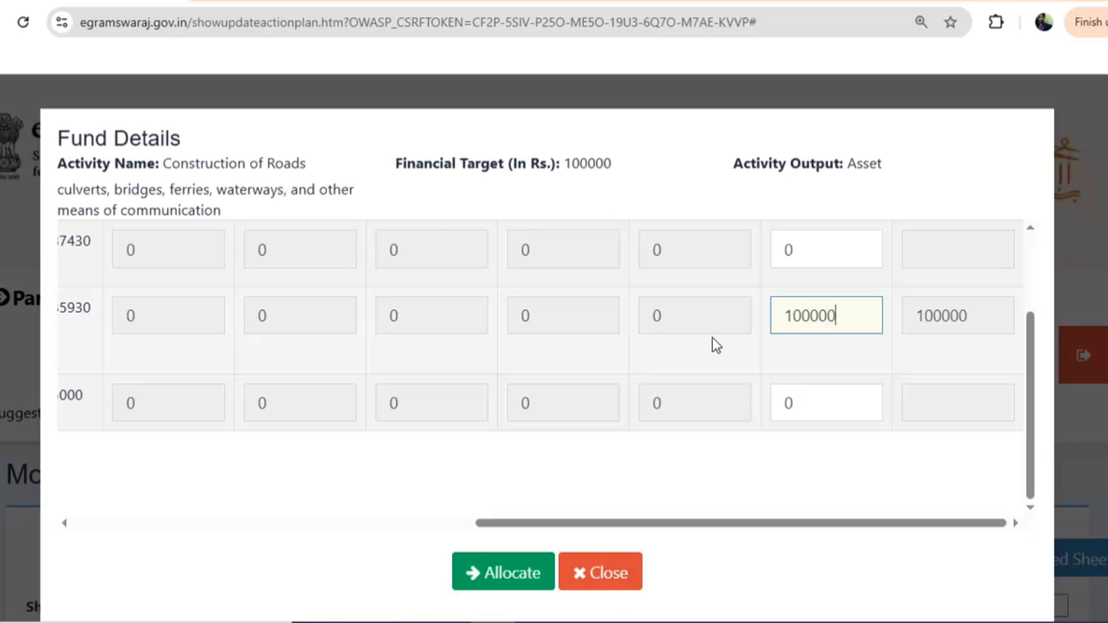
left_click(511, 574)
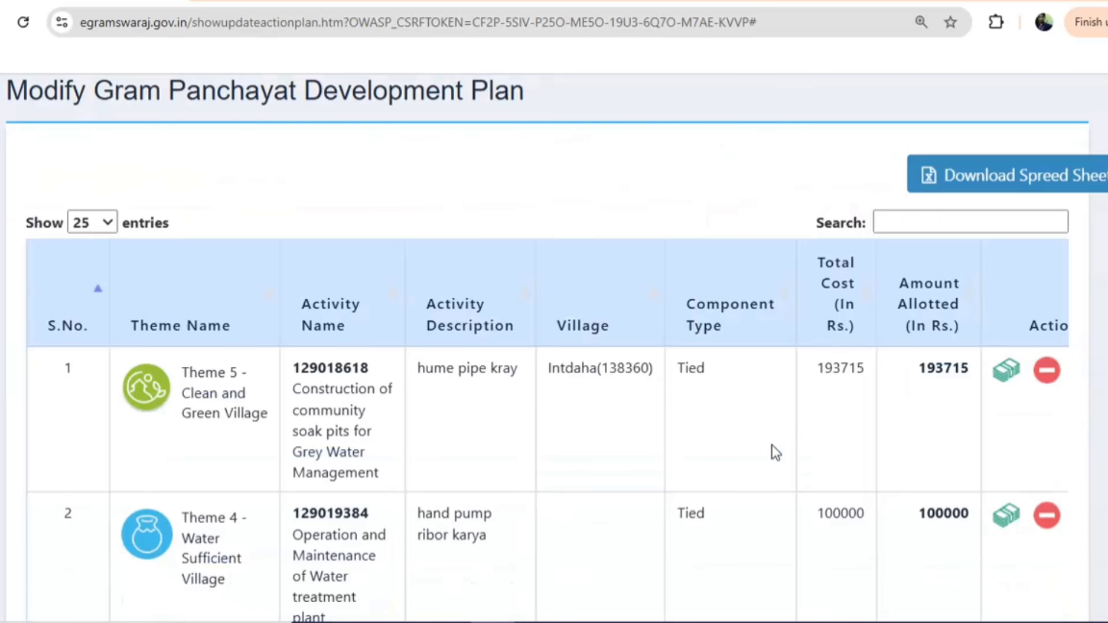
scroll(771, 447, "down", 15)
scroll(727, 425, "down", 14)
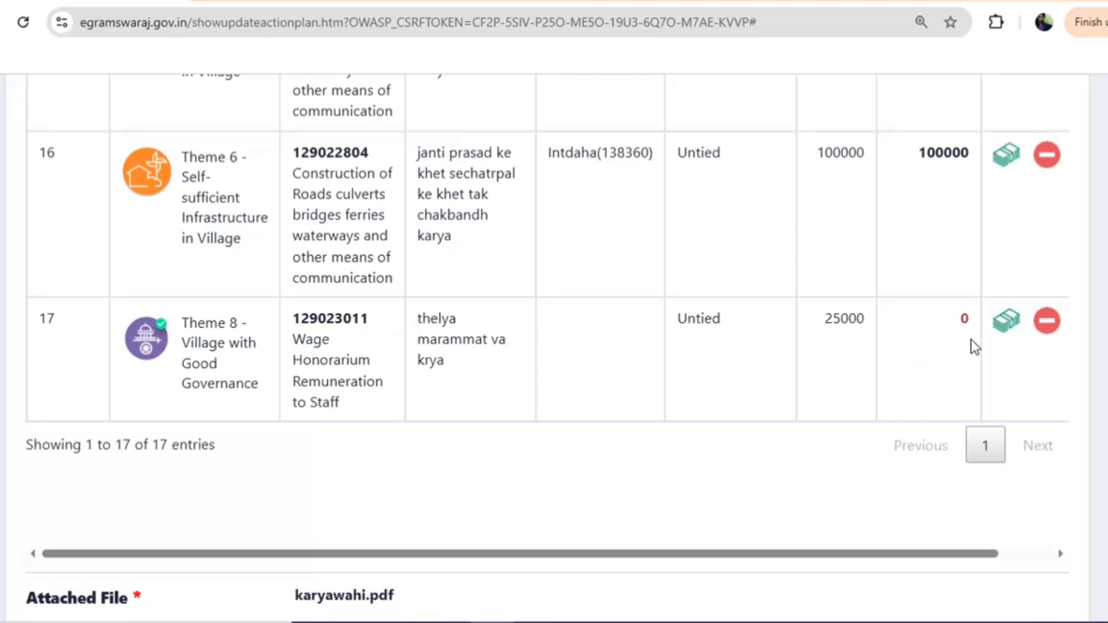
Allot 25000 from Own Funds to the thelya repair activity 17
left_click(987, 315)
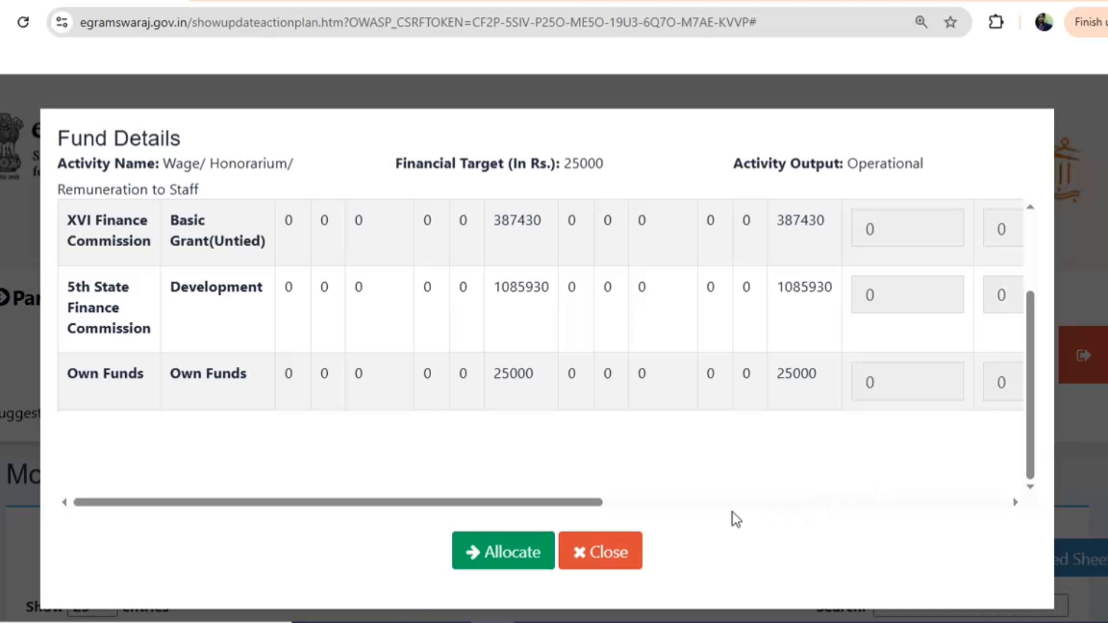
left_click(659, 501)
double_click(828, 391)
type("2")
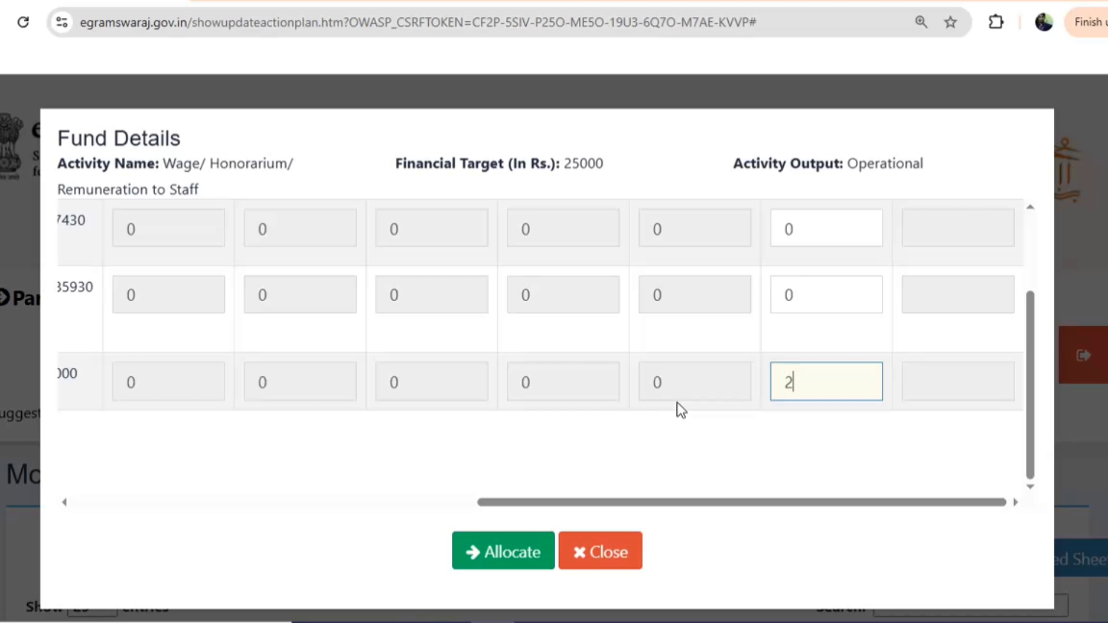
type("5000")
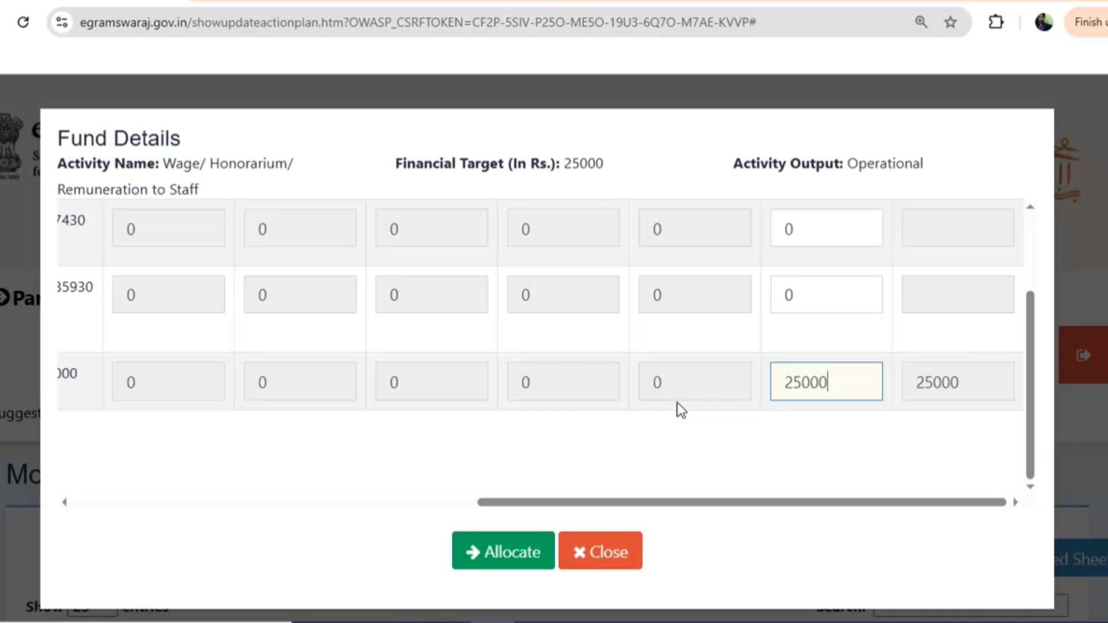
left_click(512, 552)
scroll(725, 462, "down", 20)
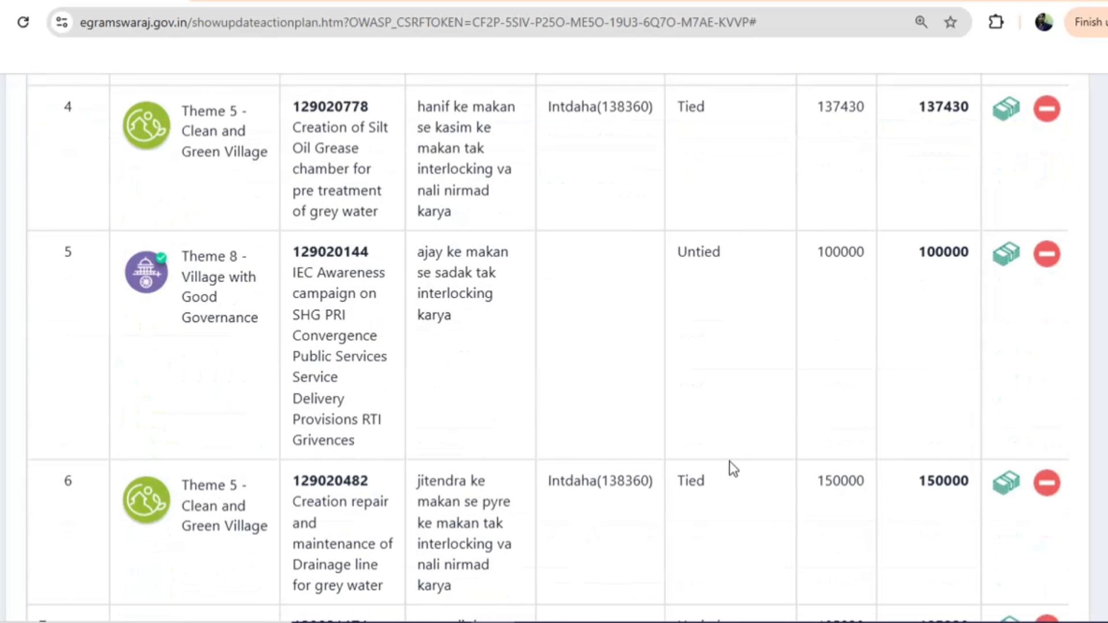
scroll(806, 466, "down", 15)
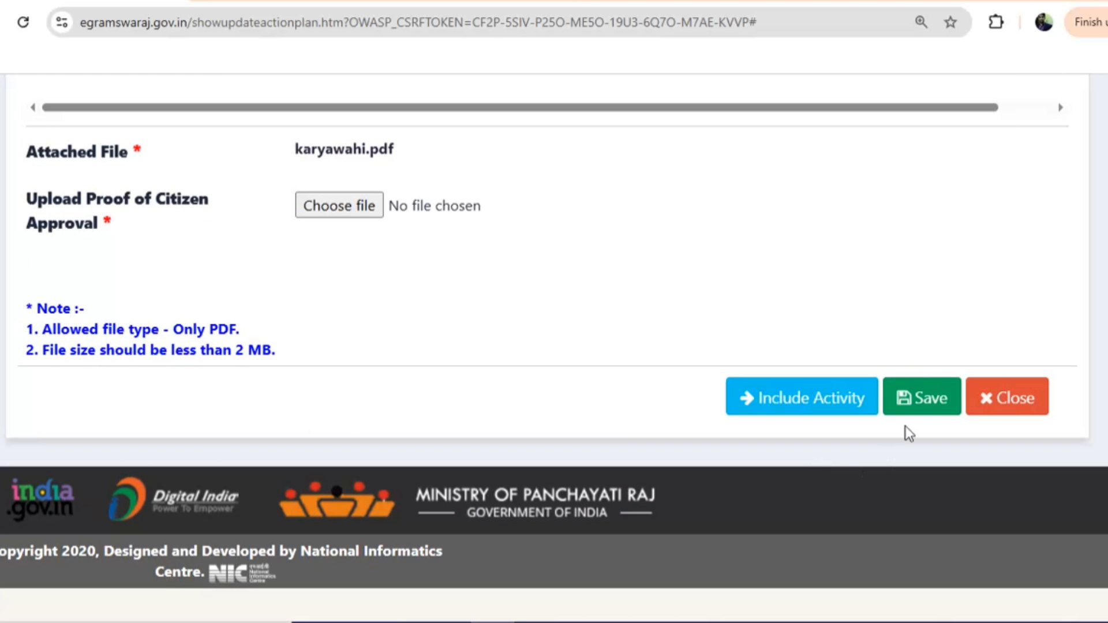
Save the fully funded plan, then go to Panchayat Development Plan > Manage Plan
left_click(920, 409)
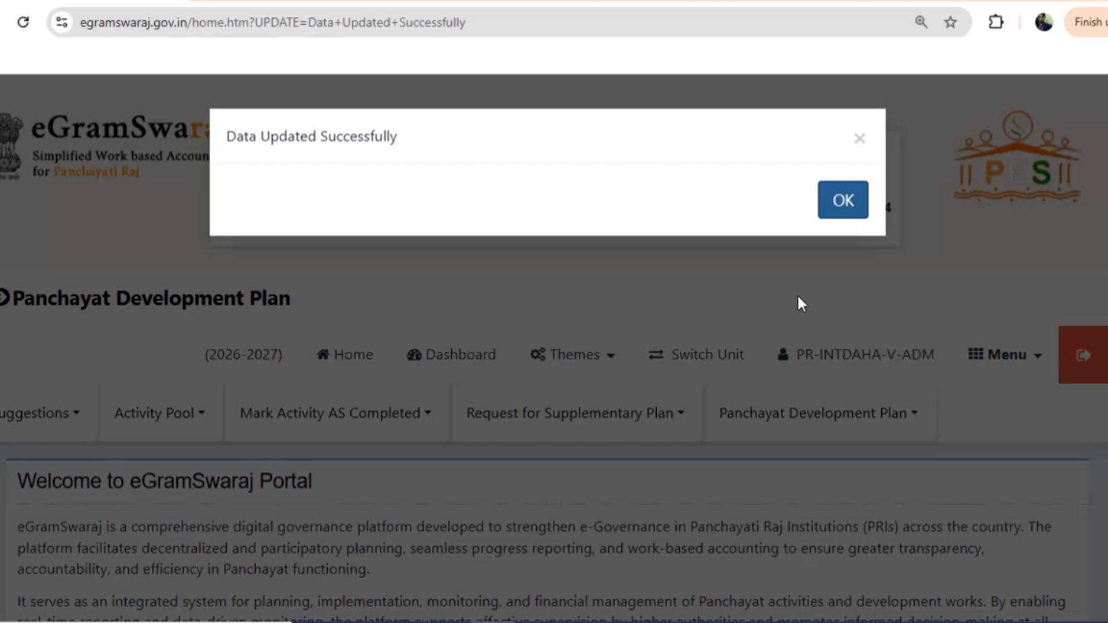
left_click(849, 214)
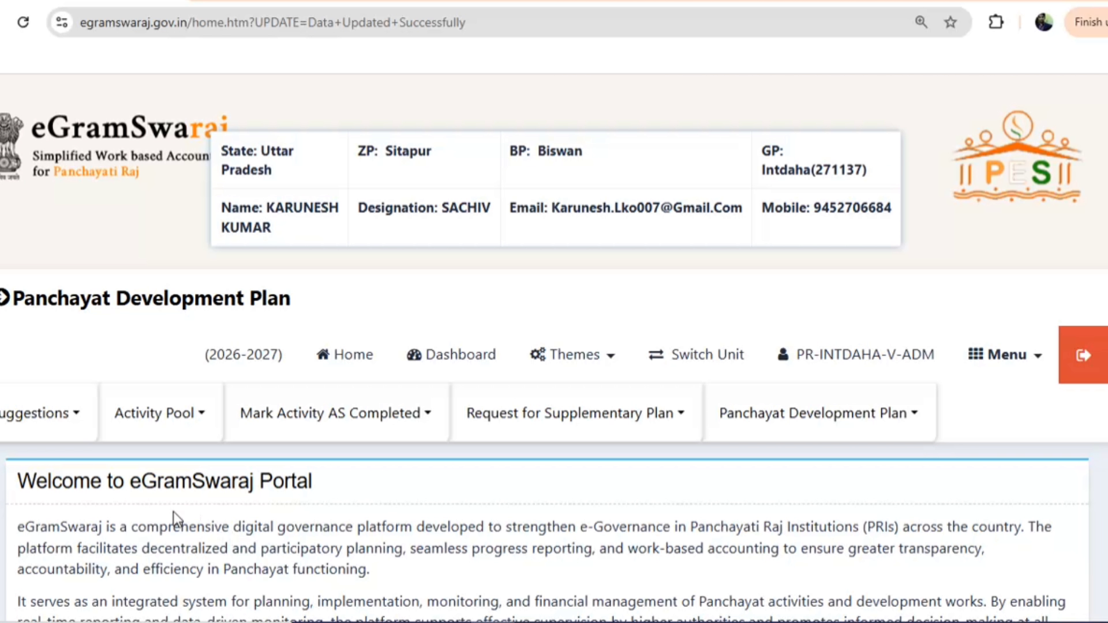
left_click(171, 419)
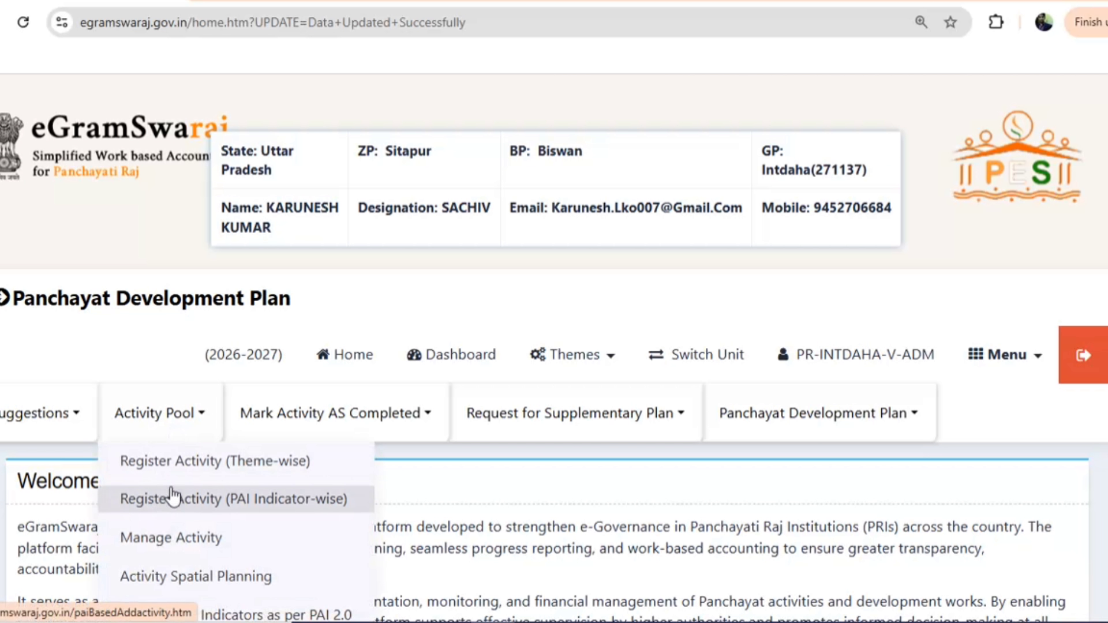
left_click(815, 418)
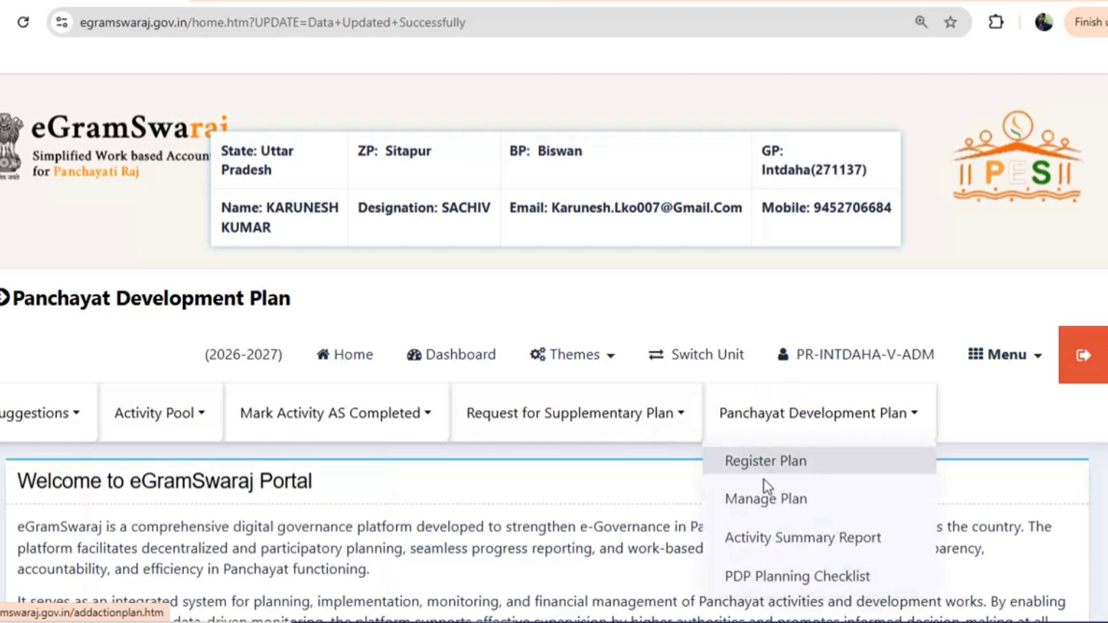
left_click(762, 498)
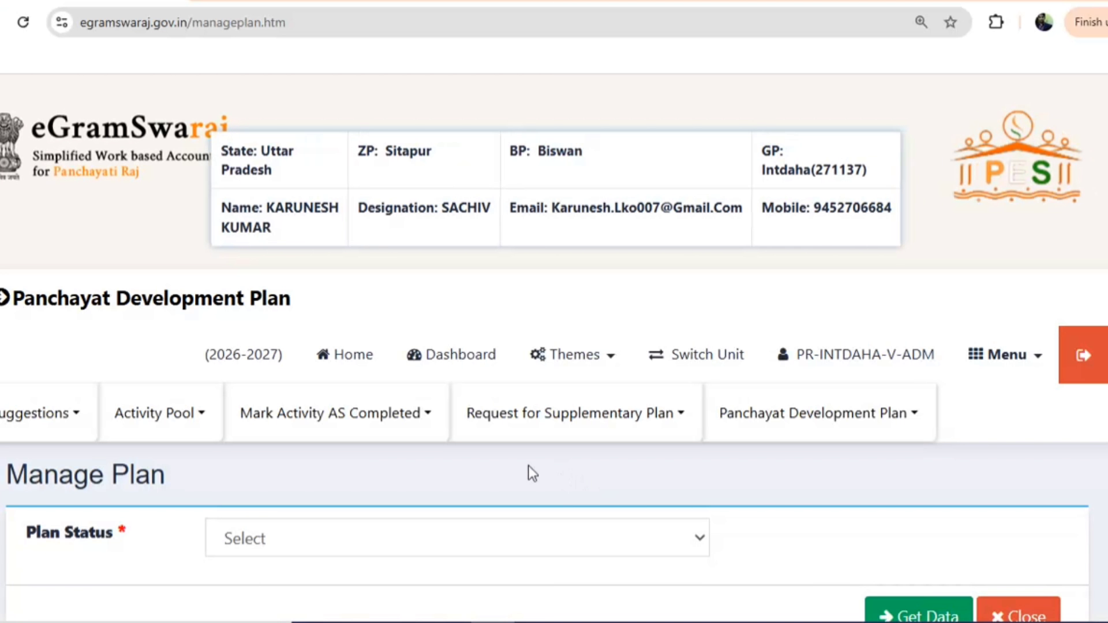
List plans with Plan Pending status and choose Modify on the Main plan
scroll(528, 465, "down", 5)
left_click(295, 175)
left_click(279, 240)
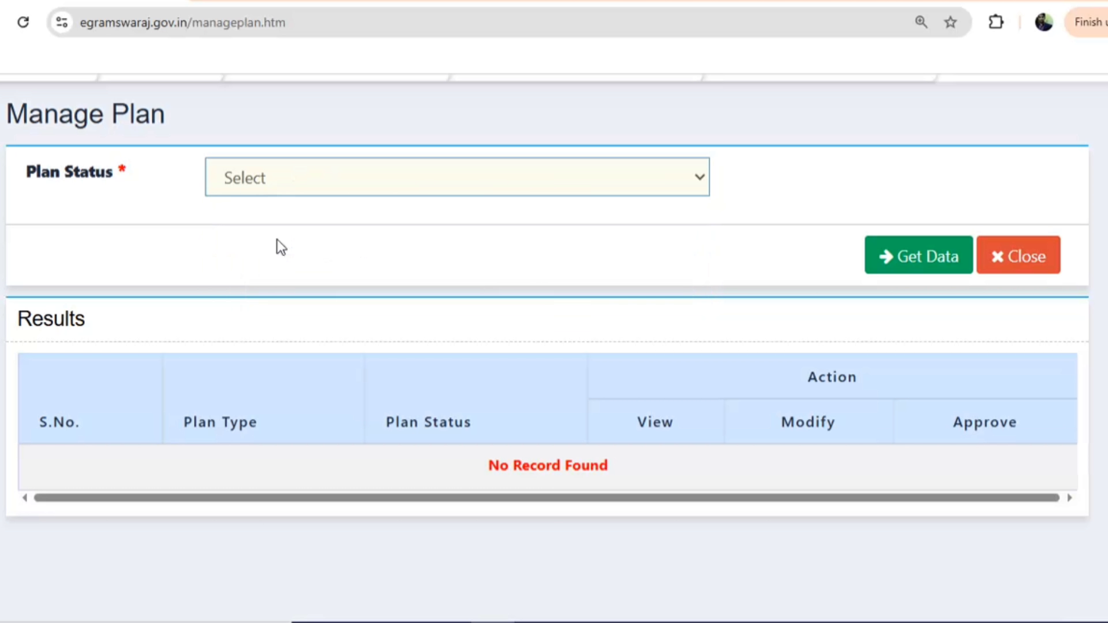
left_click(887, 268)
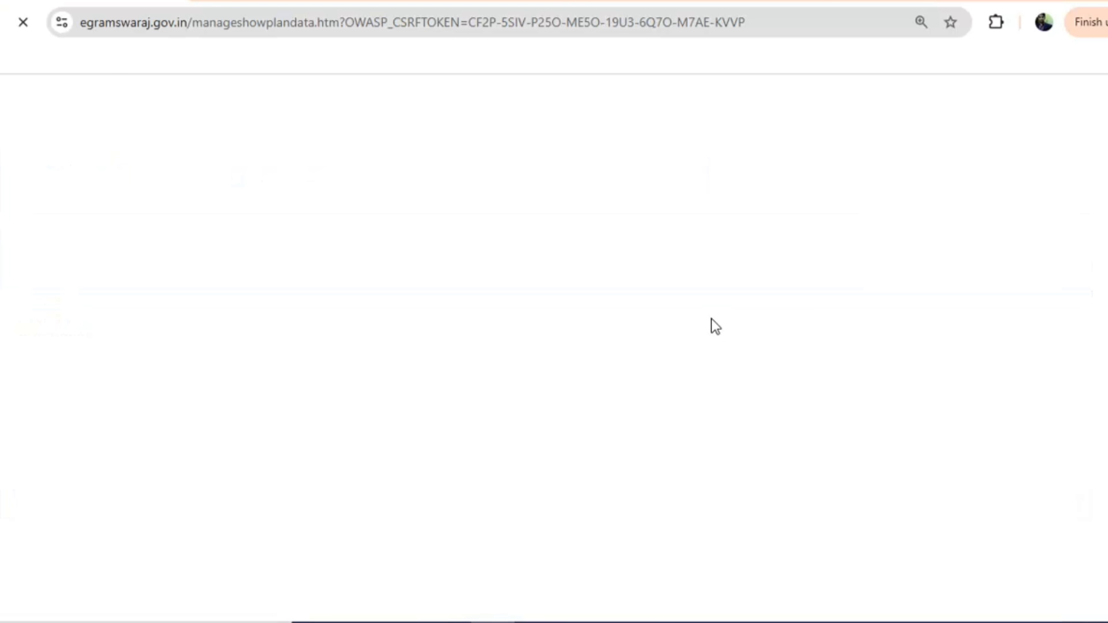
scroll(613, 339, "down", 5)
scroll(613, 338, "down", 3)
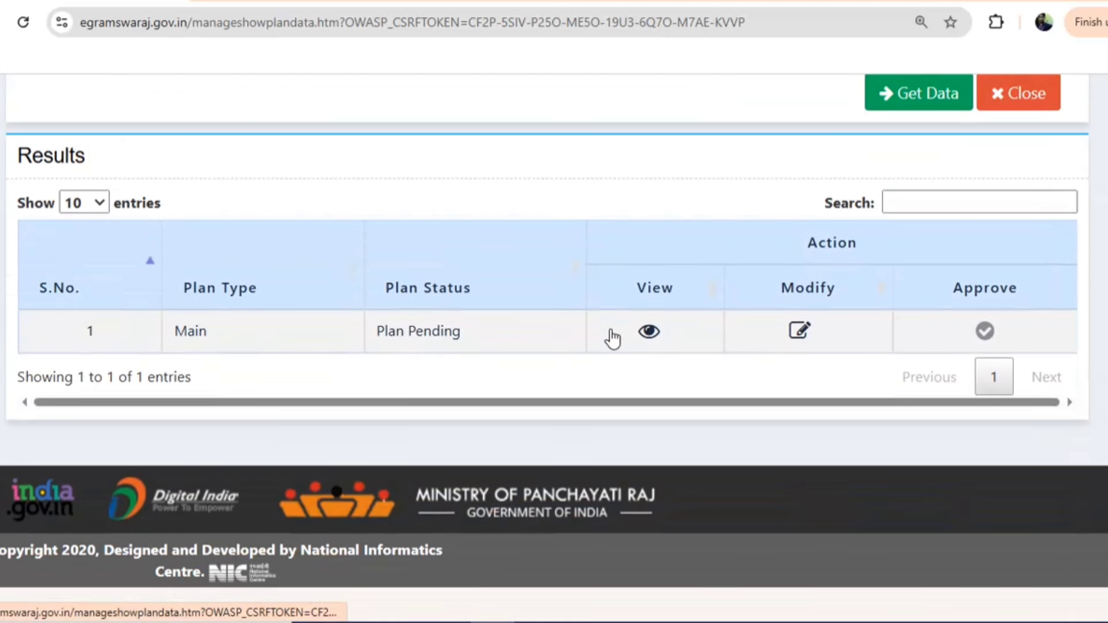
left_click(801, 330)
Confirm modifying the plan and attempt Save & Forward to Approval, refused for unfunded schemes
left_click(842, 203)
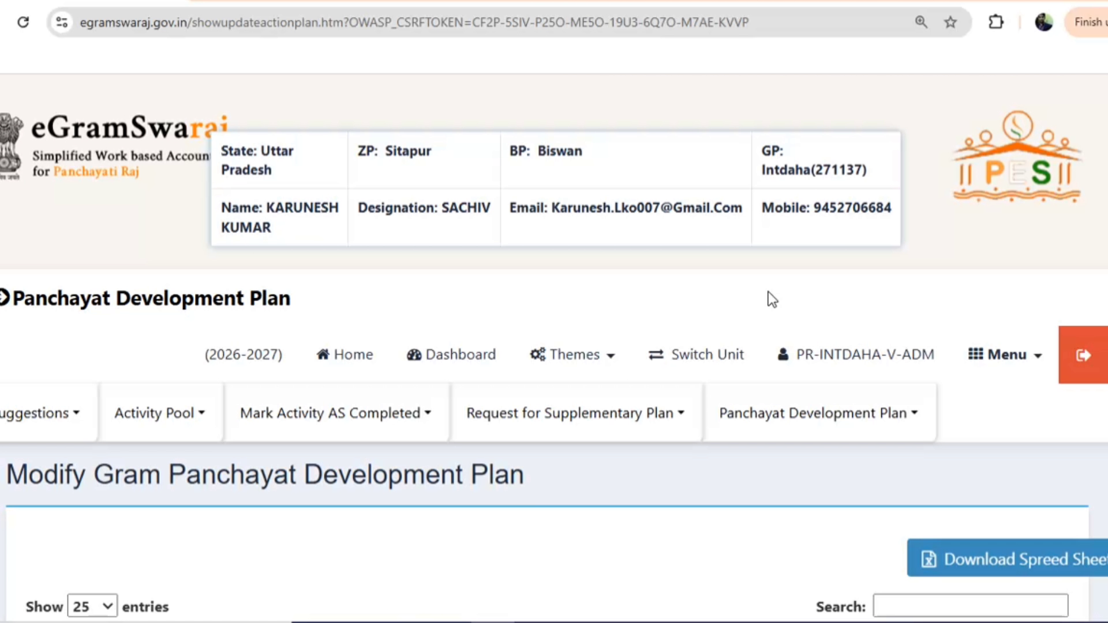
scroll(618, 378, "down", 8)
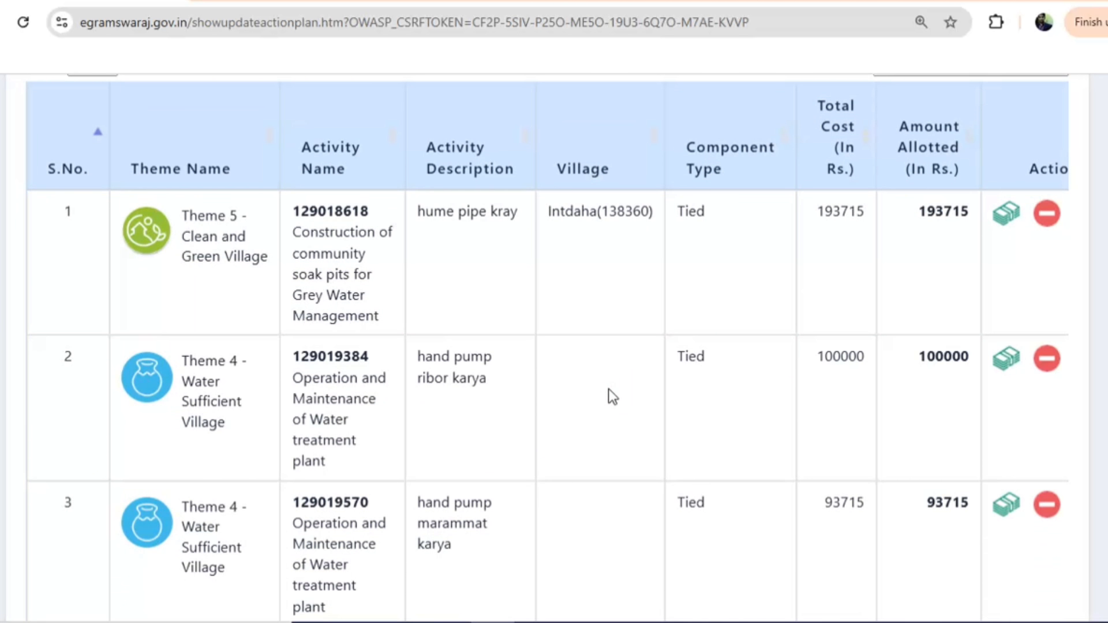
scroll(608, 388, "down", 15)
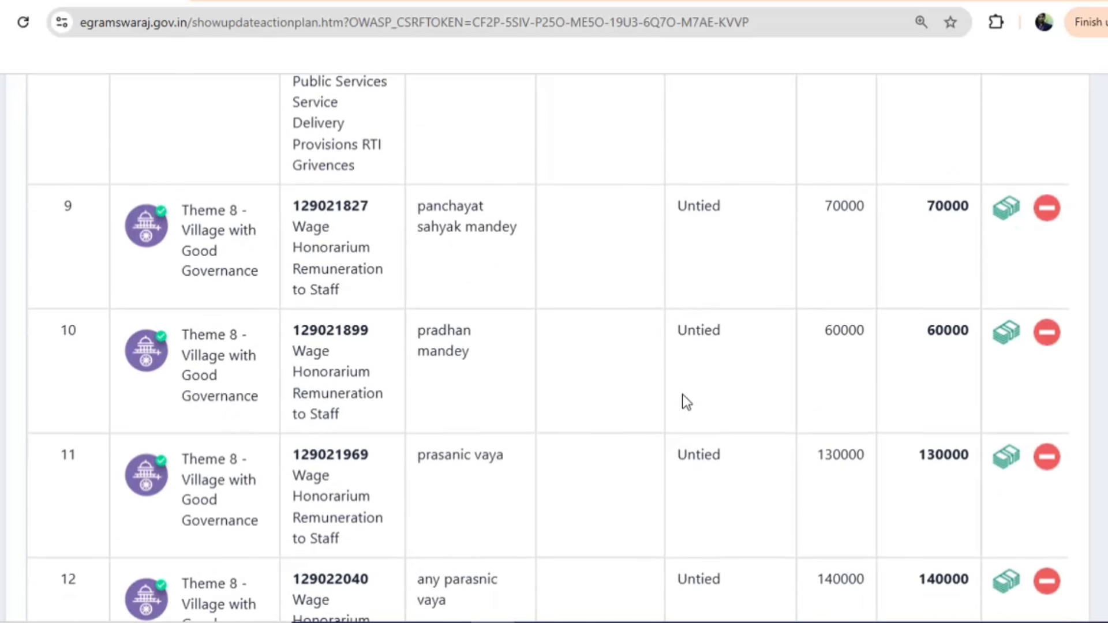
scroll(682, 394, "down", 15)
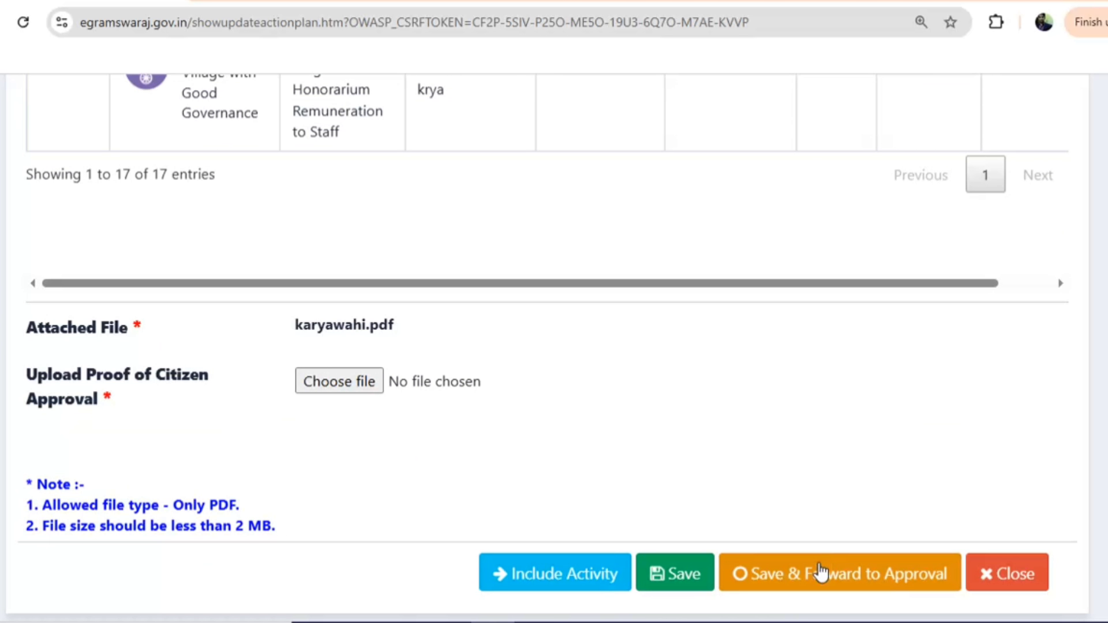
left_click(802, 568)
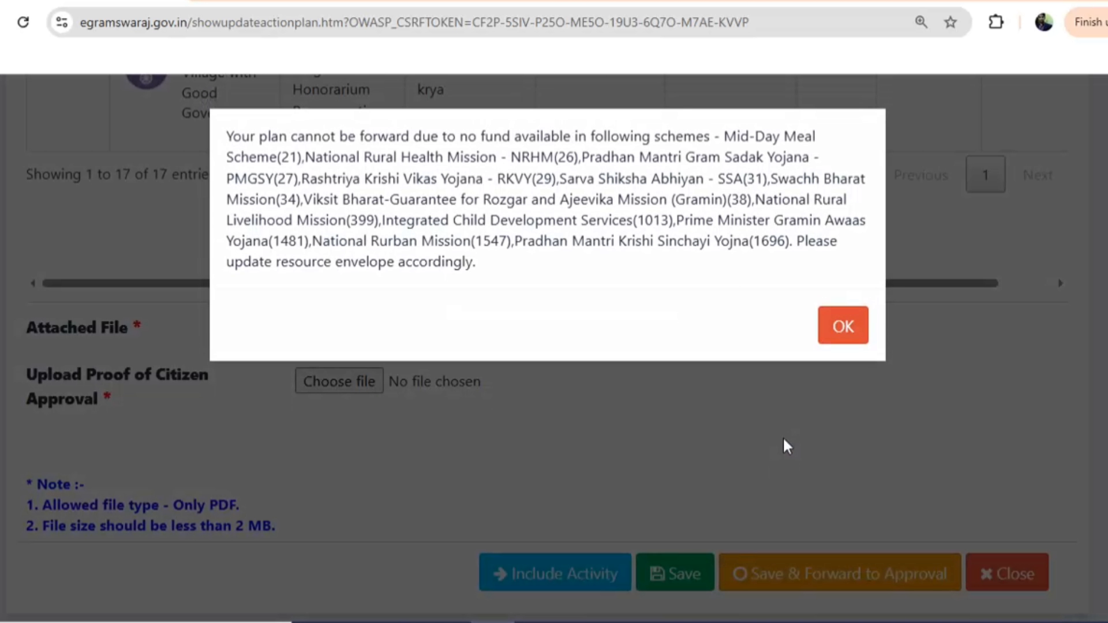
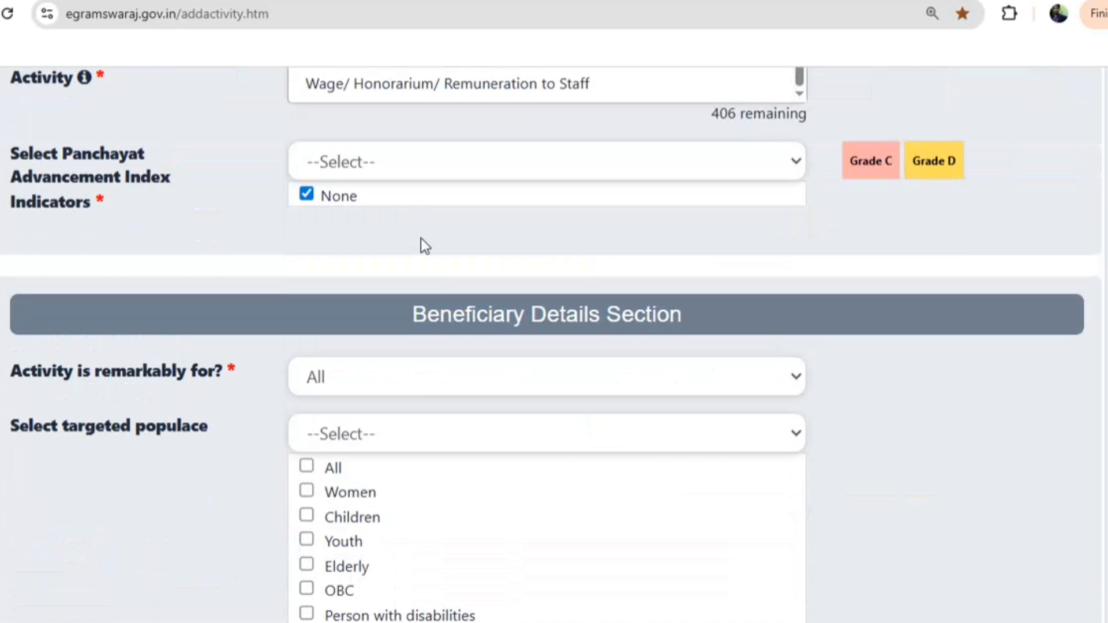
Choose the IEC & Awareness campaign activity with focus area Poverty allevation programme
scroll(421, 238, "up", 6)
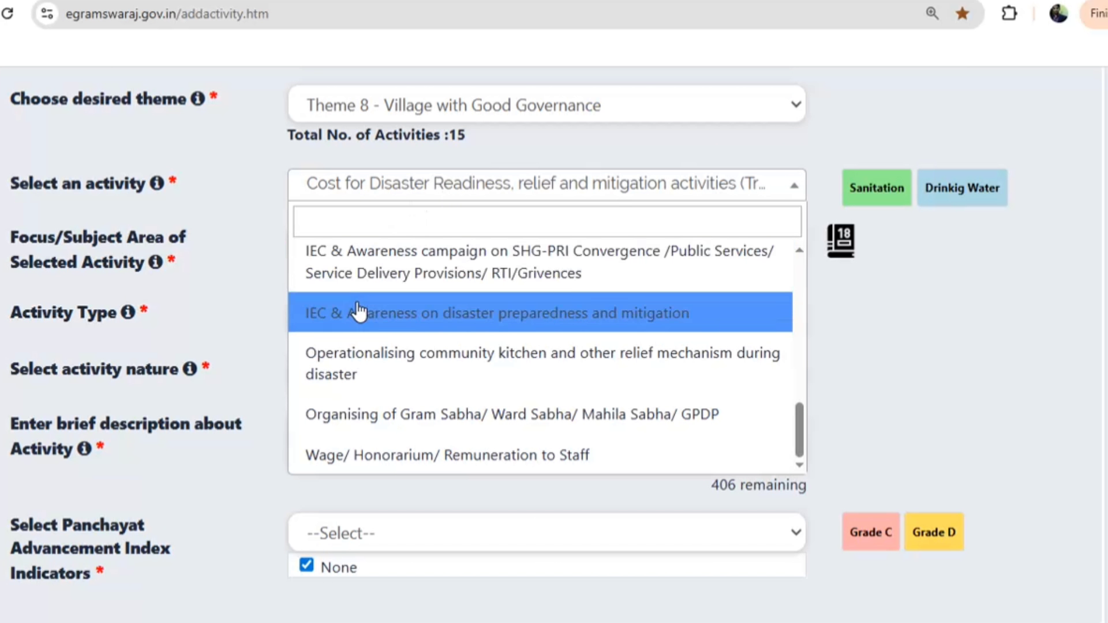
left_click(410, 276)
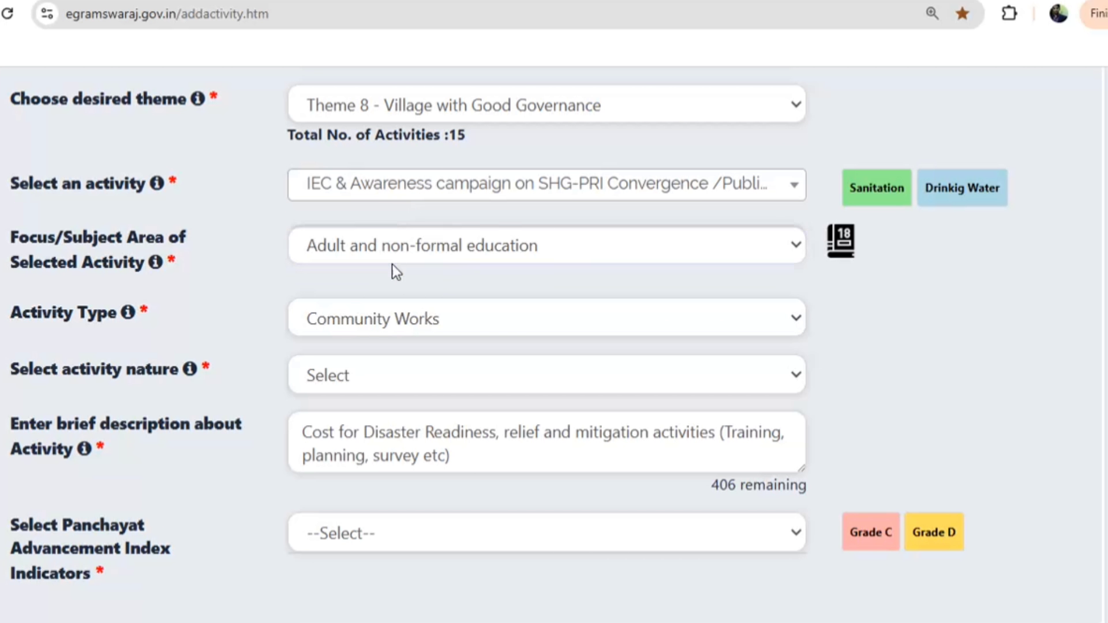
scroll(387, 295, "down", 10)
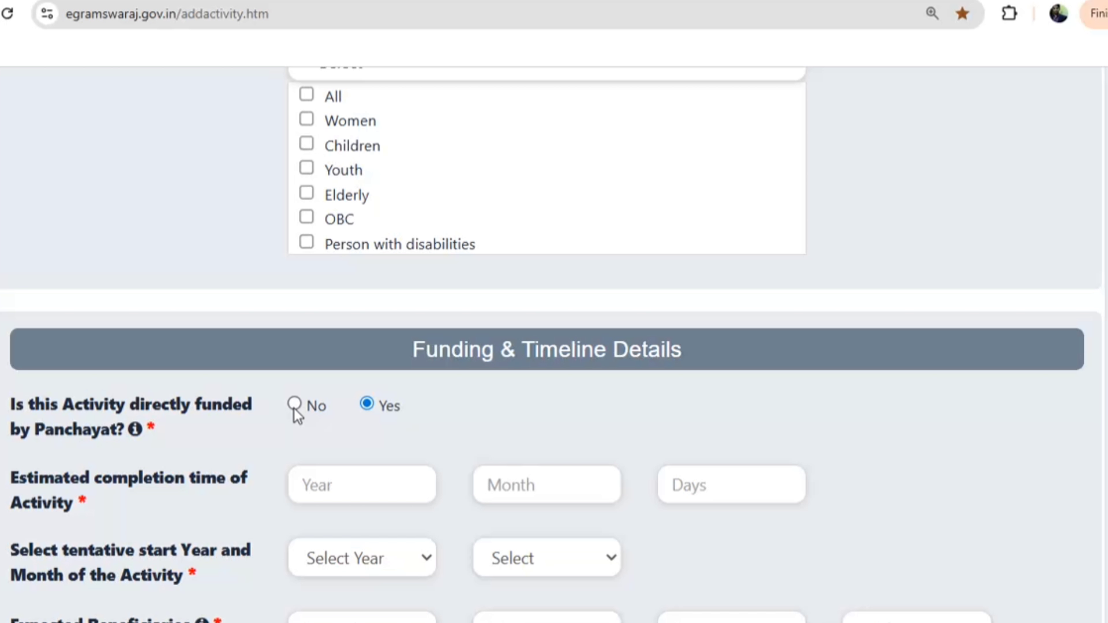
scroll(440, 366, "up", 15)
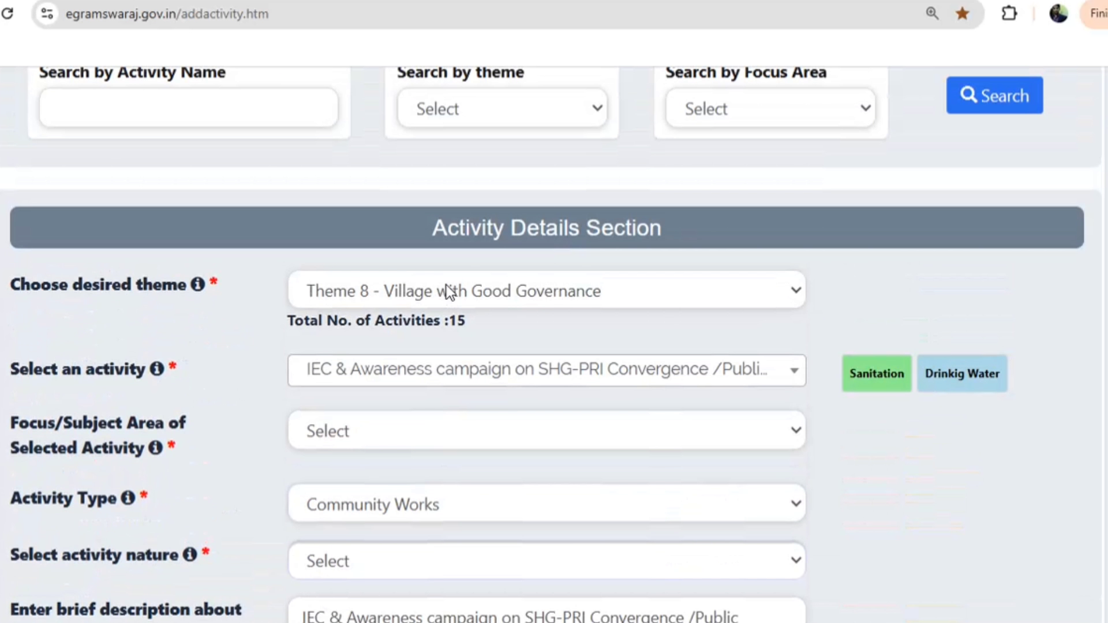
left_click(375, 431)
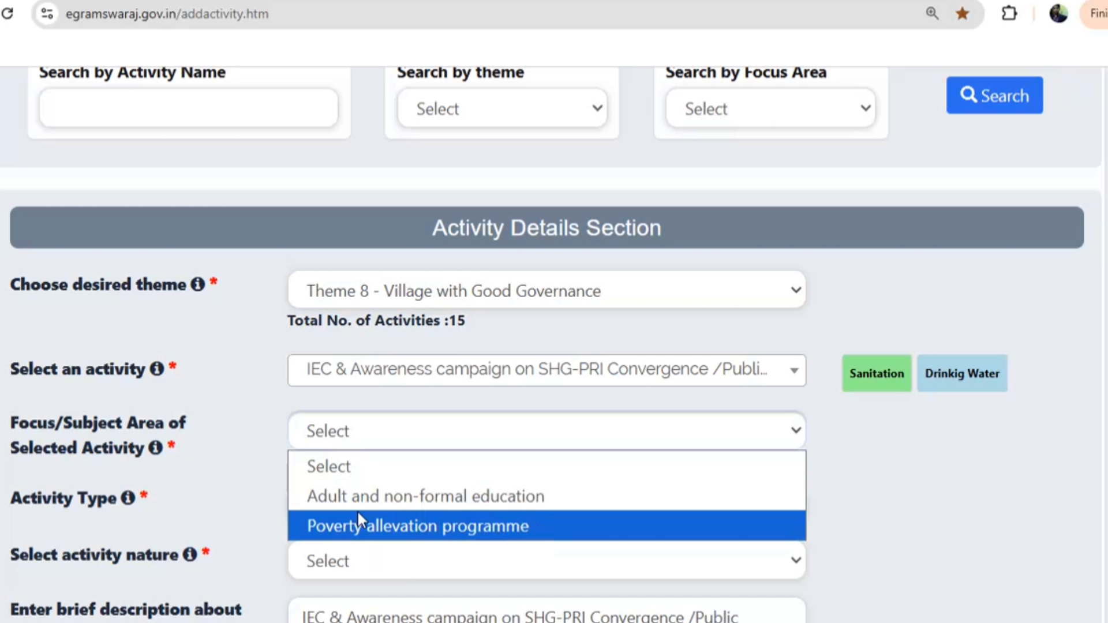
left_click(356, 510)
Set activity nature to New/Fresh, the advancement index indicator to None, and remarkably for All
scroll(380, 445, "down", 5)
left_click(341, 283)
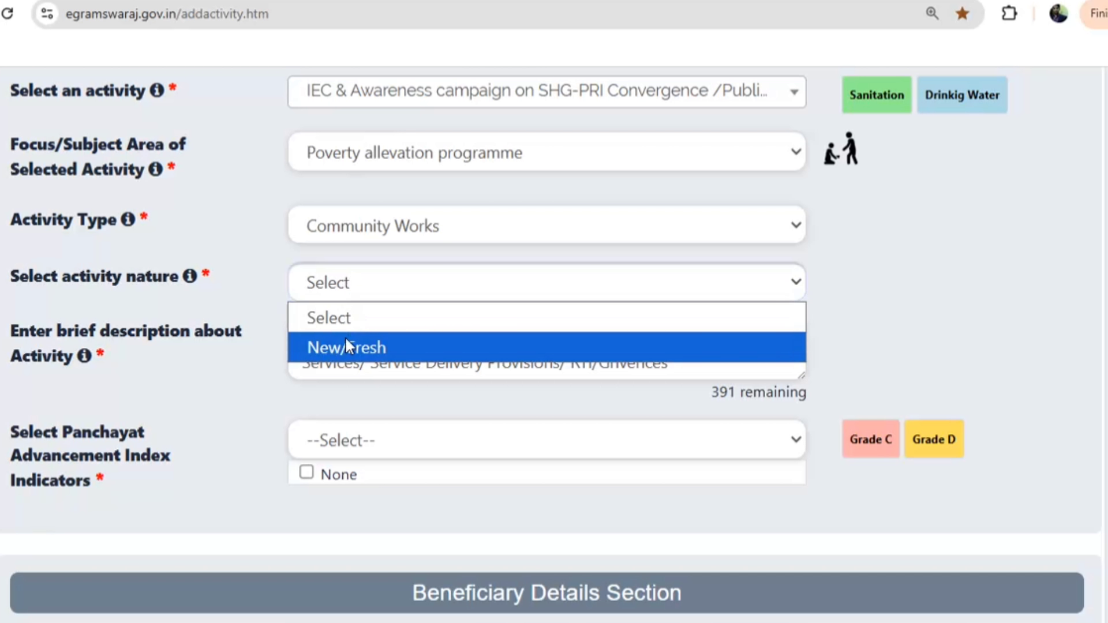
left_click(346, 346)
scroll(431, 363, "down", 3)
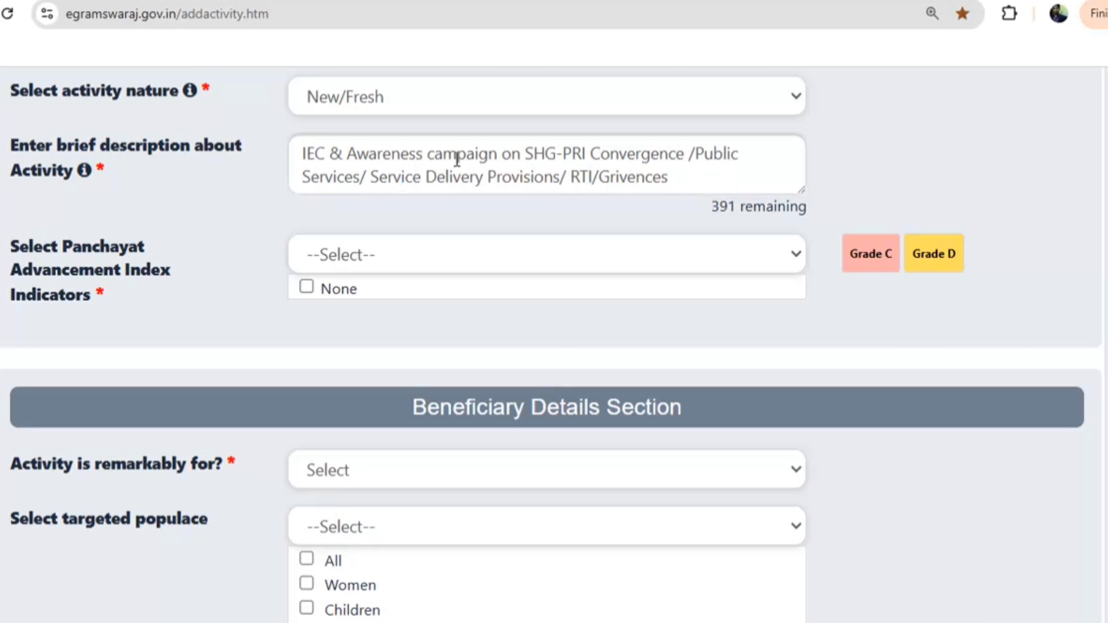
left_click(330, 293)
scroll(346, 369, "down", 5)
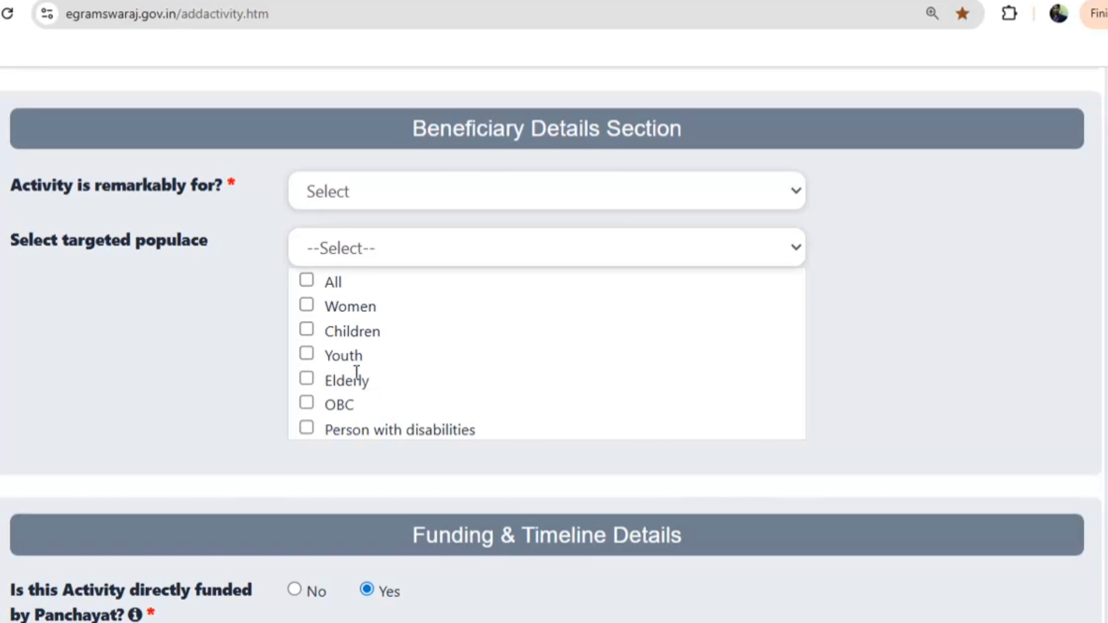
left_click(349, 189)
left_click(335, 254)
scroll(310, 360, "down", 6)
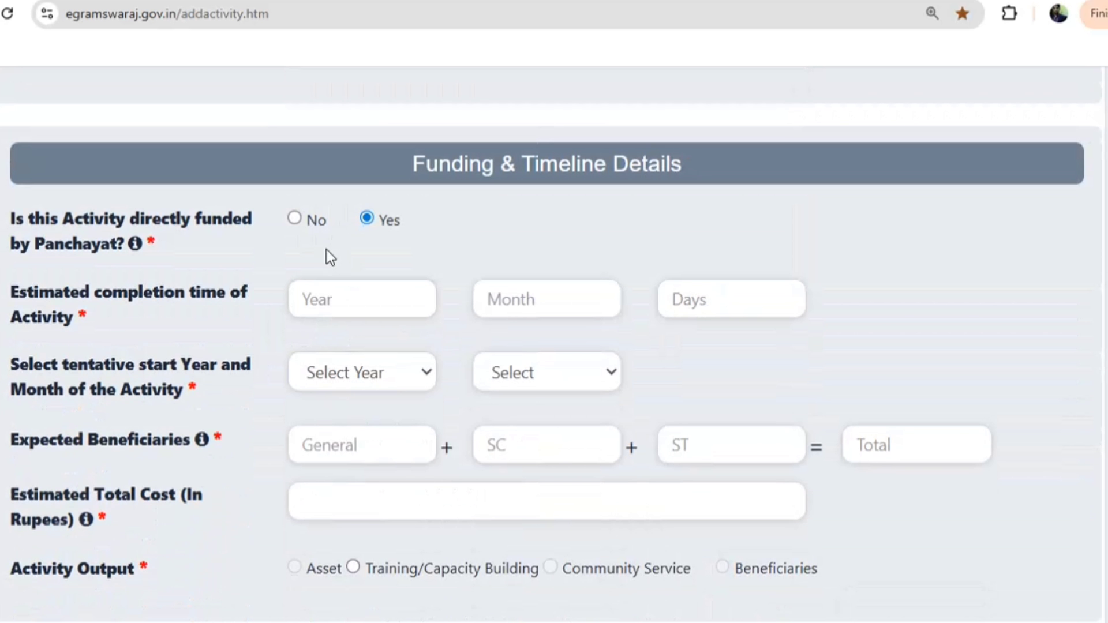
Mark the activity as not Panchayat-funded, with 0 years and 0 General beneficiaries
left_click(295, 218)
left_click(340, 307)
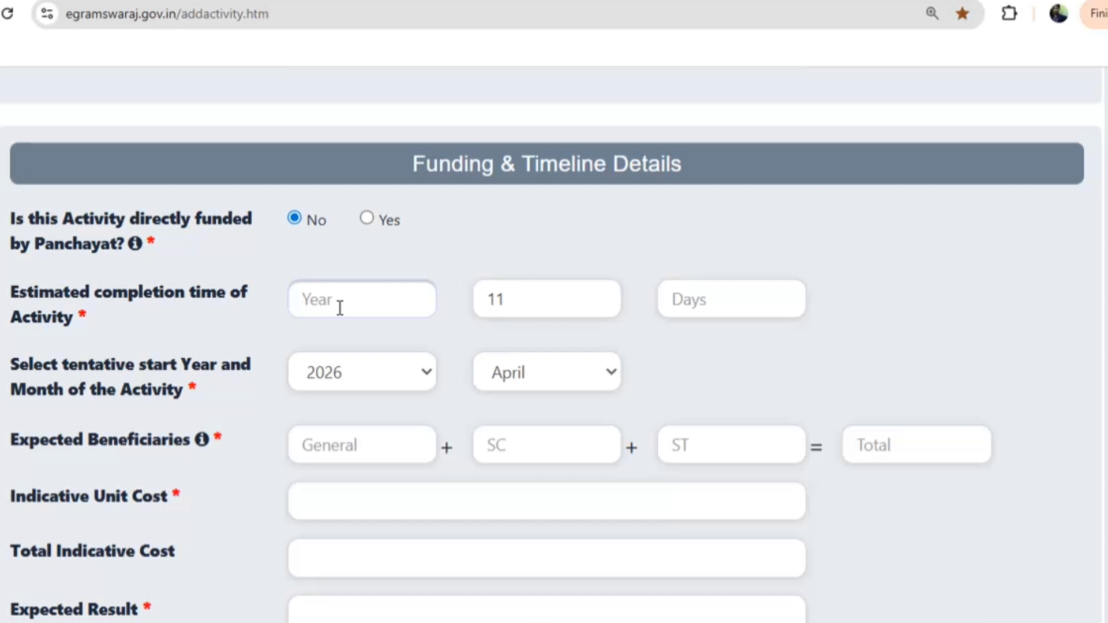
type("0")
scroll(339, 307, "down", 2)
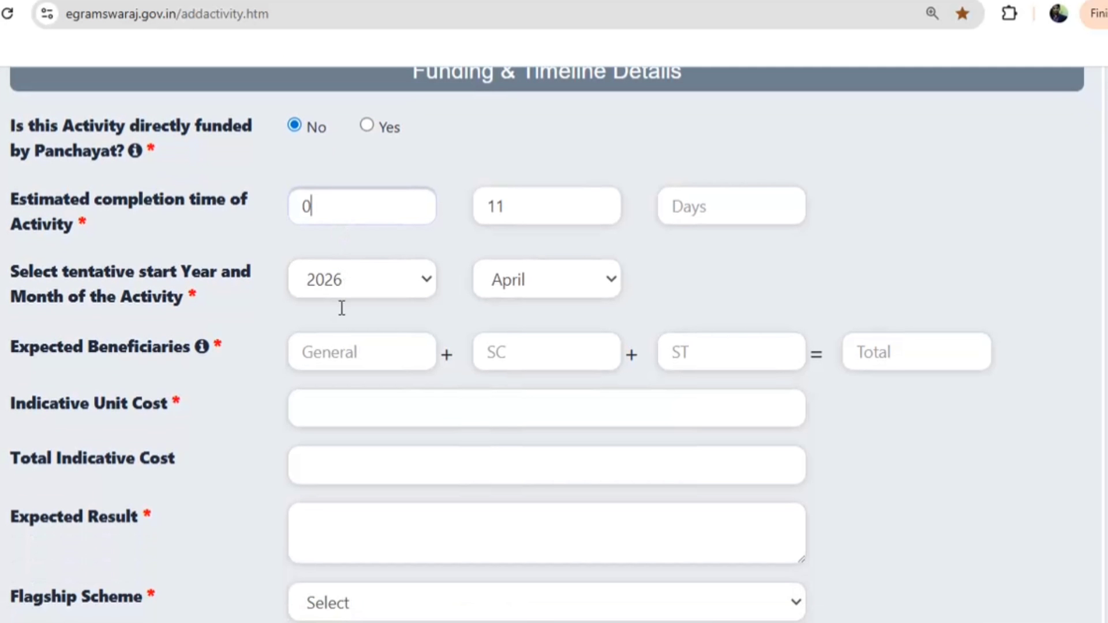
left_click(344, 363)
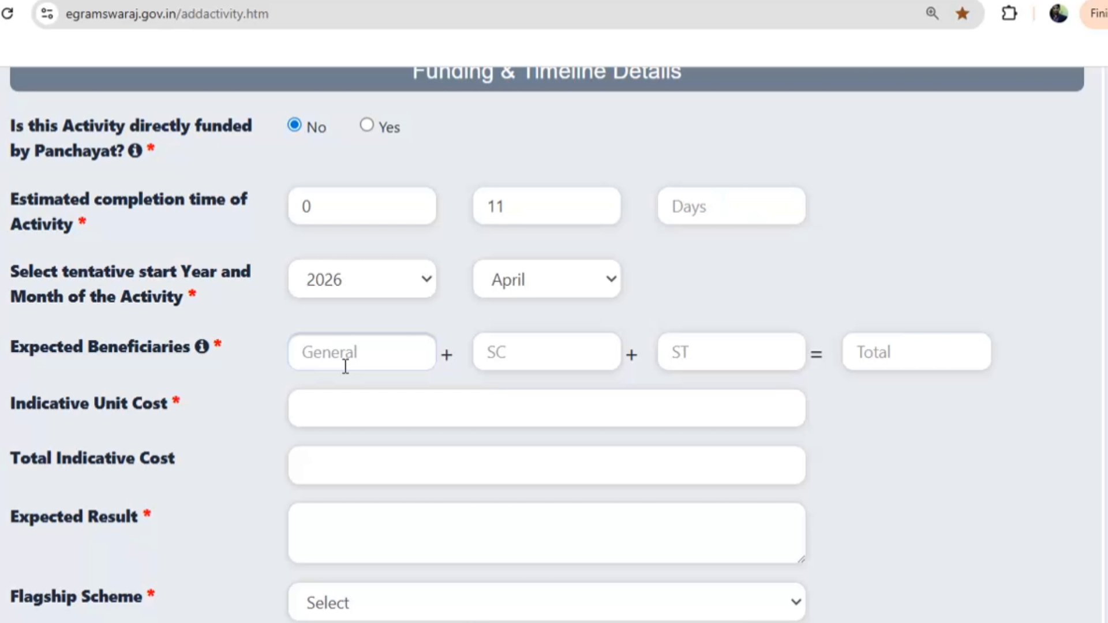
type("1")
key("BackSpace")
type("0")
Enter 0 for the indicative unit cost and the expected result
left_click(332, 407)
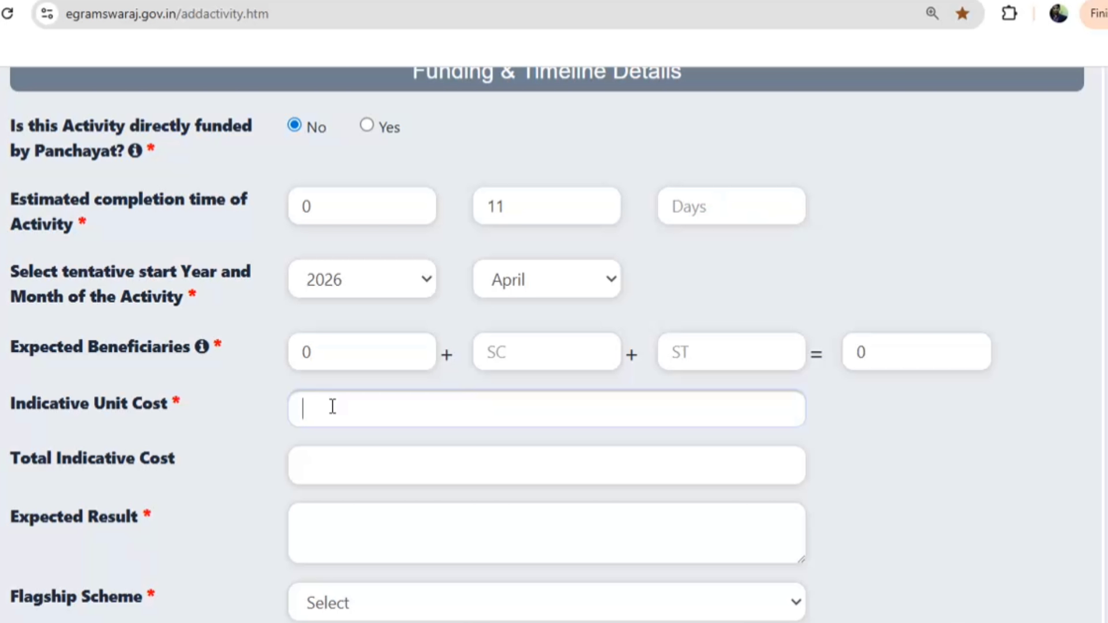
type("0")
scroll(332, 404, "down", 5)
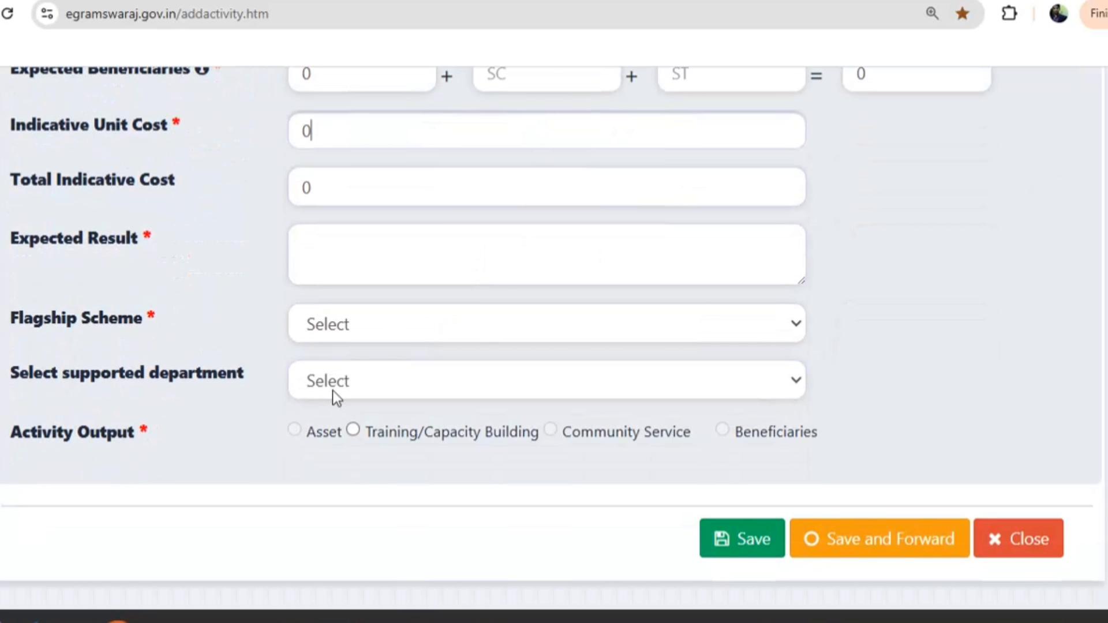
left_click(362, 251)
type("0")
left_click(331, 334)
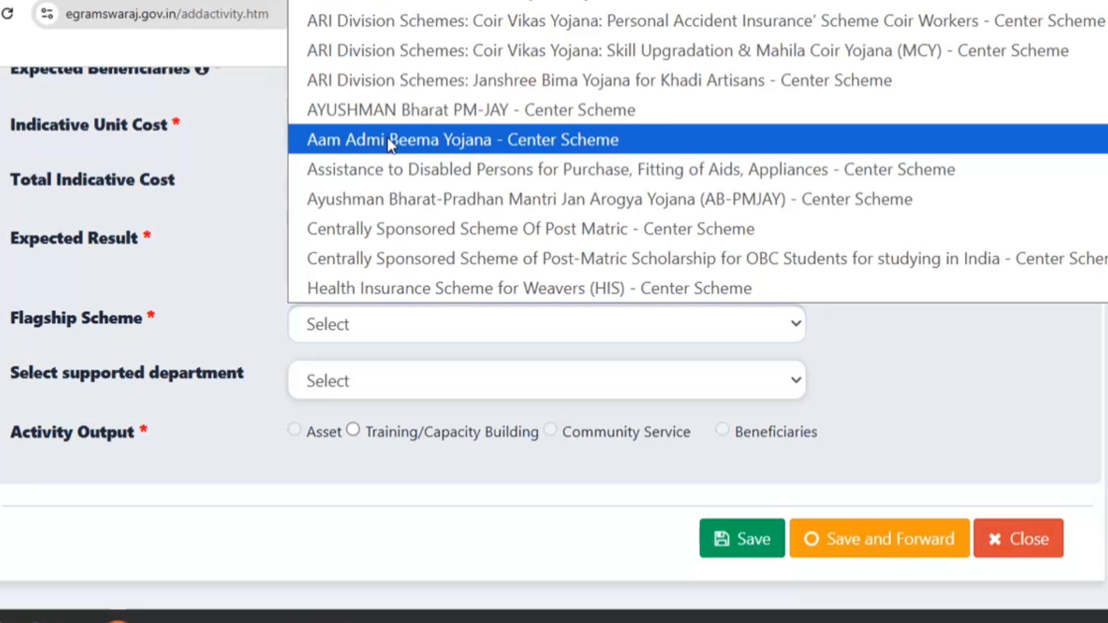
Choose National Rural Health Mission as flagship scheme and Training/Capacity Building as output
scroll(390, 144, "down", 15)
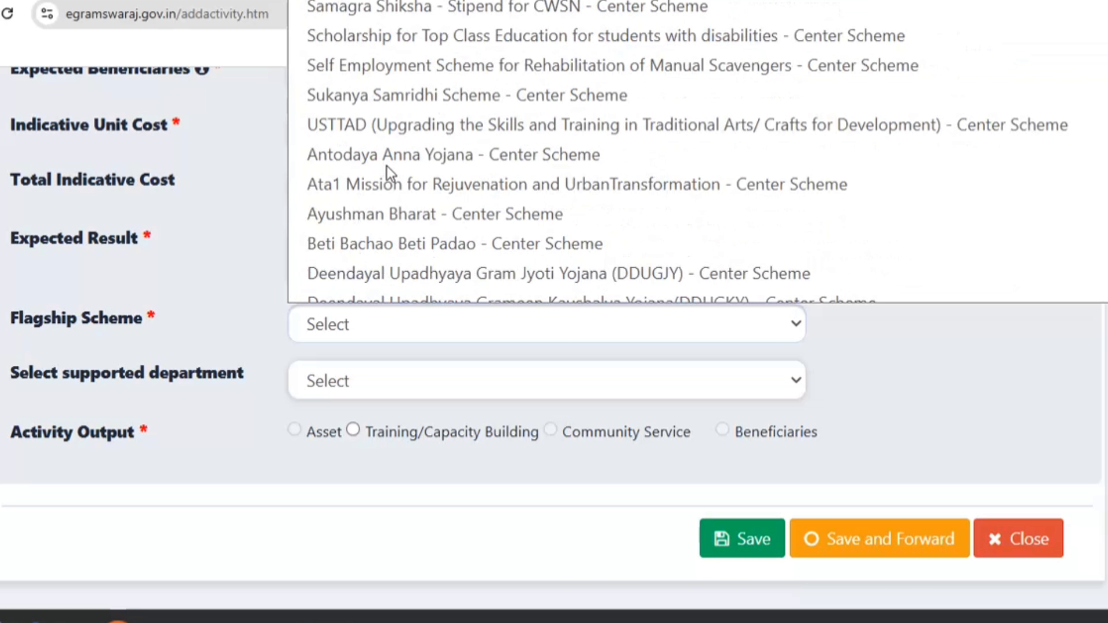
scroll(386, 165, "up", 5)
scroll(387, 167, "down", 2)
scroll(387, 167, "up", 8)
scroll(386, 167, "down", 5)
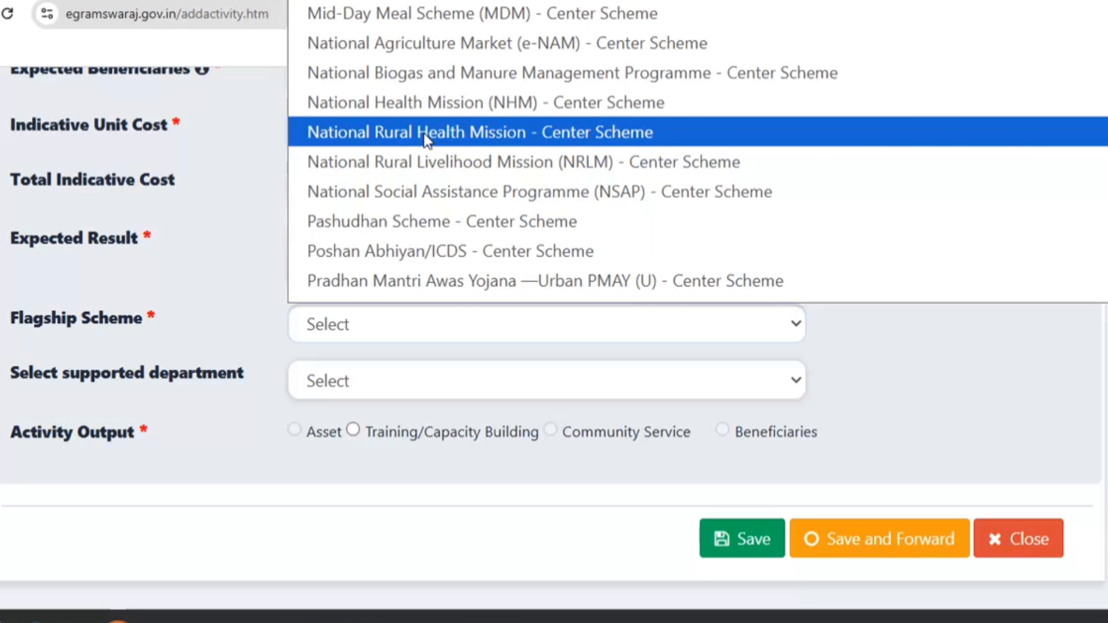
left_click(423, 133)
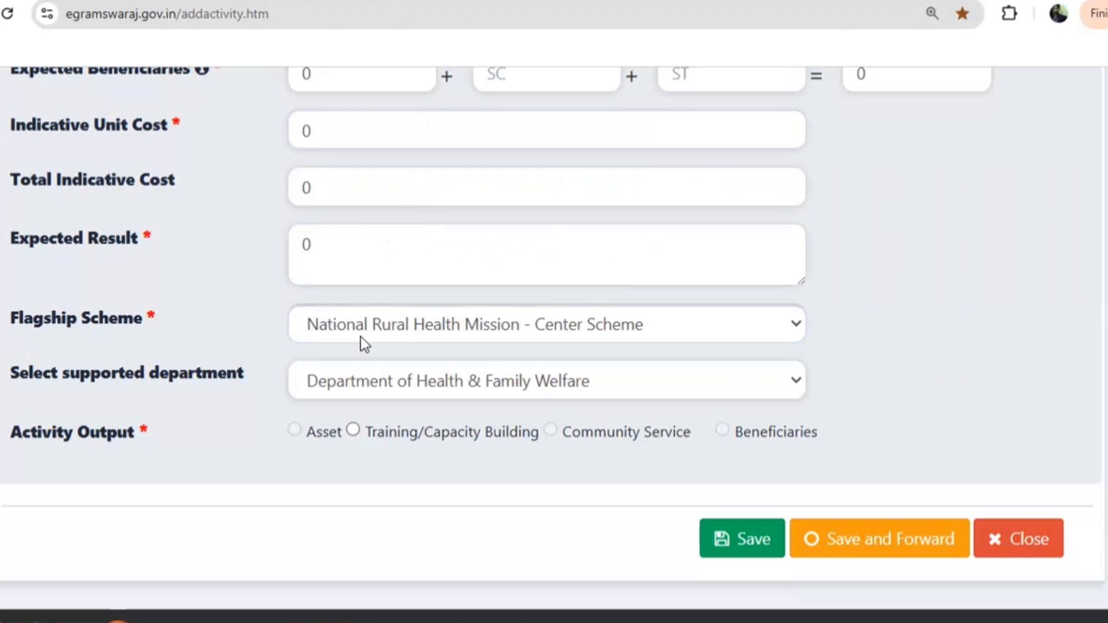
left_click(350, 434)
Submit a Basic Foundation Course by NGO with 1 in each field, then save and forward
left_click(375, 200)
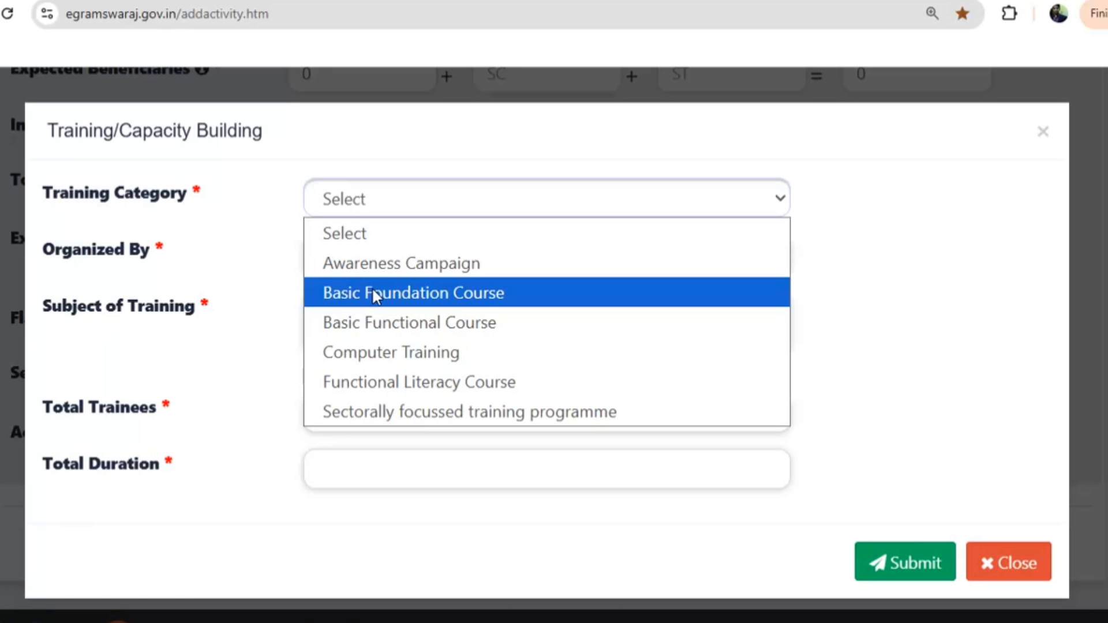
left_click(373, 293)
left_click(382, 262)
left_click(349, 349)
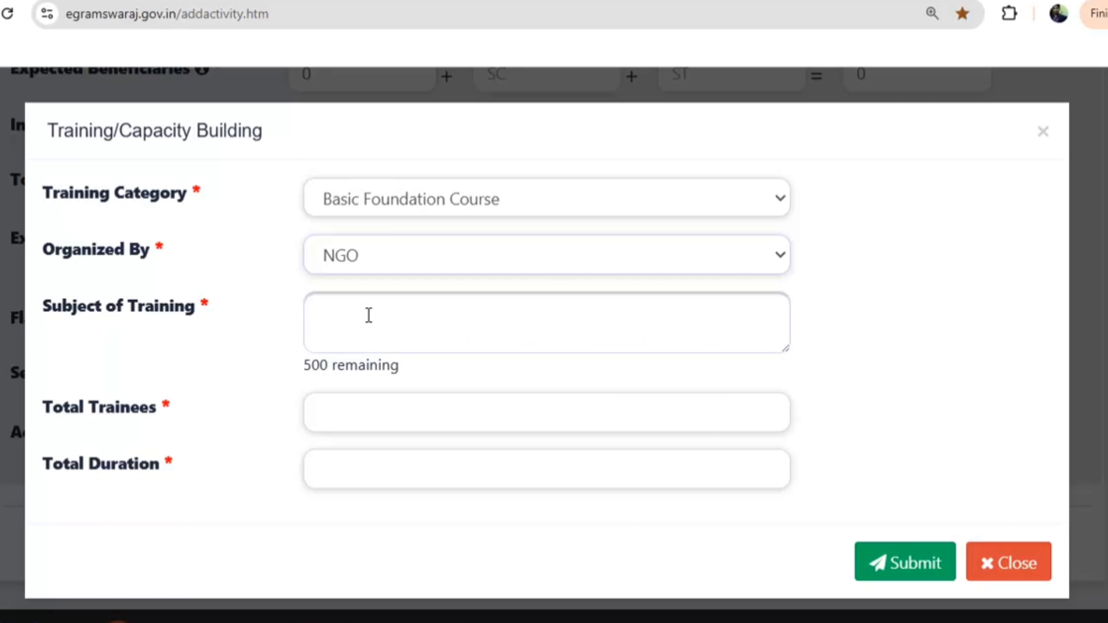
type("1")
left_click(355, 412)
type("1")
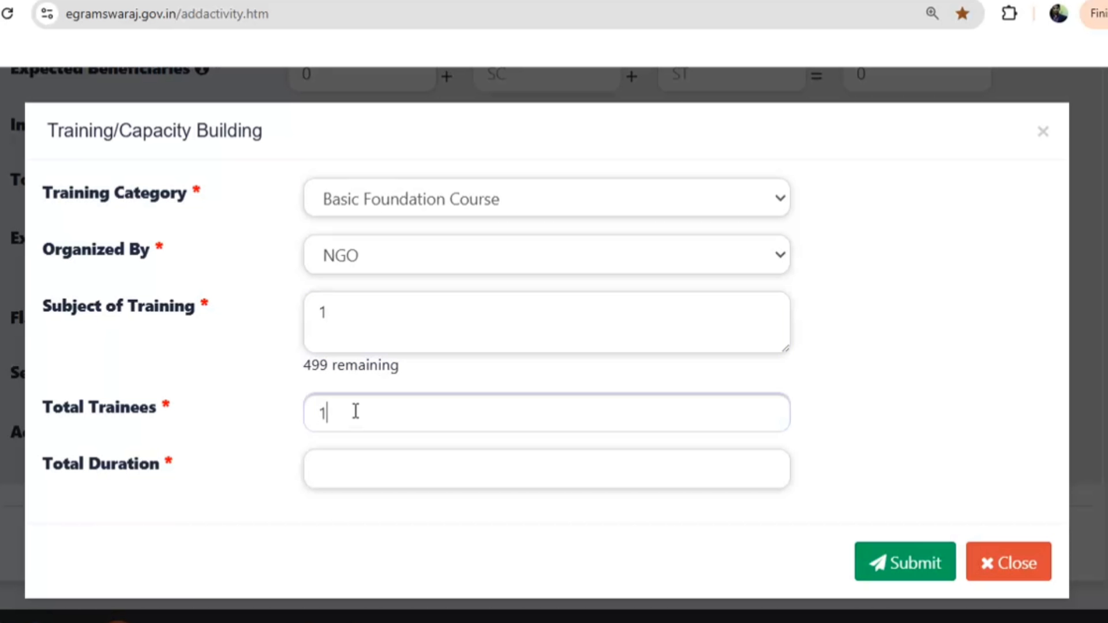
left_click(368, 473)
type("1")
left_click(880, 564)
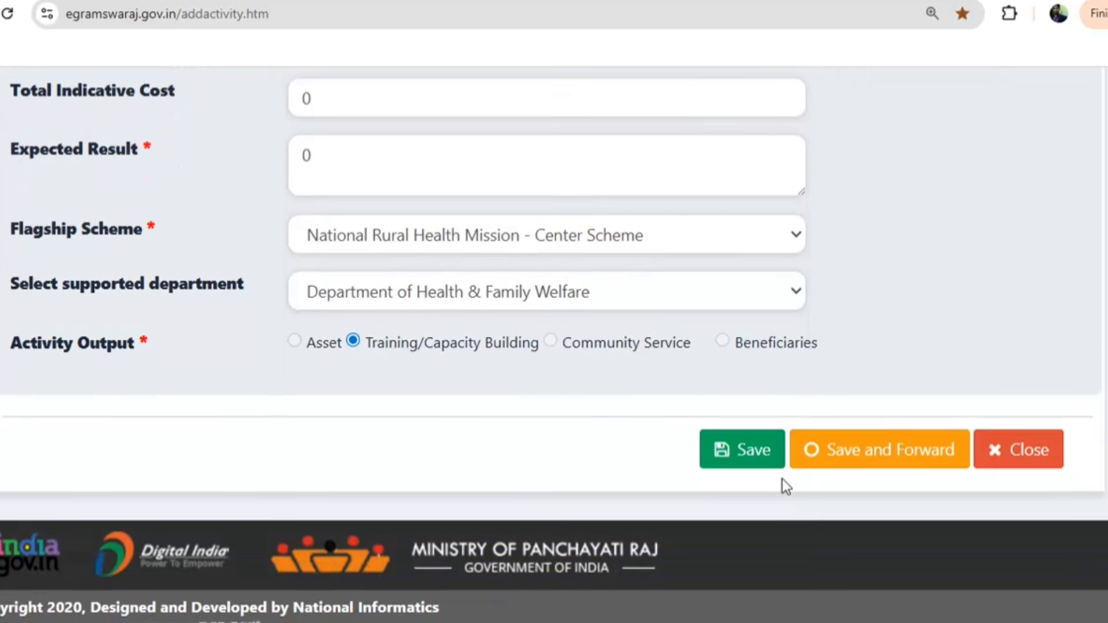
scroll(783, 480, "down", 1)
left_click(843, 413)
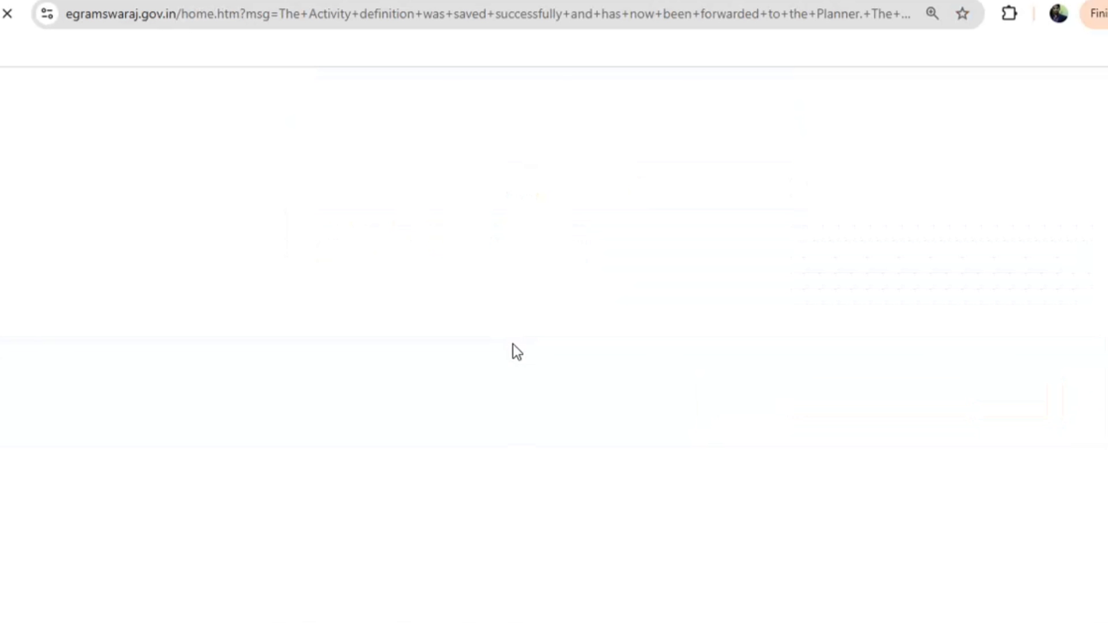
Start another theme-wise activity under Theme 8 - Village with Good Governance
left_click(867, 226)
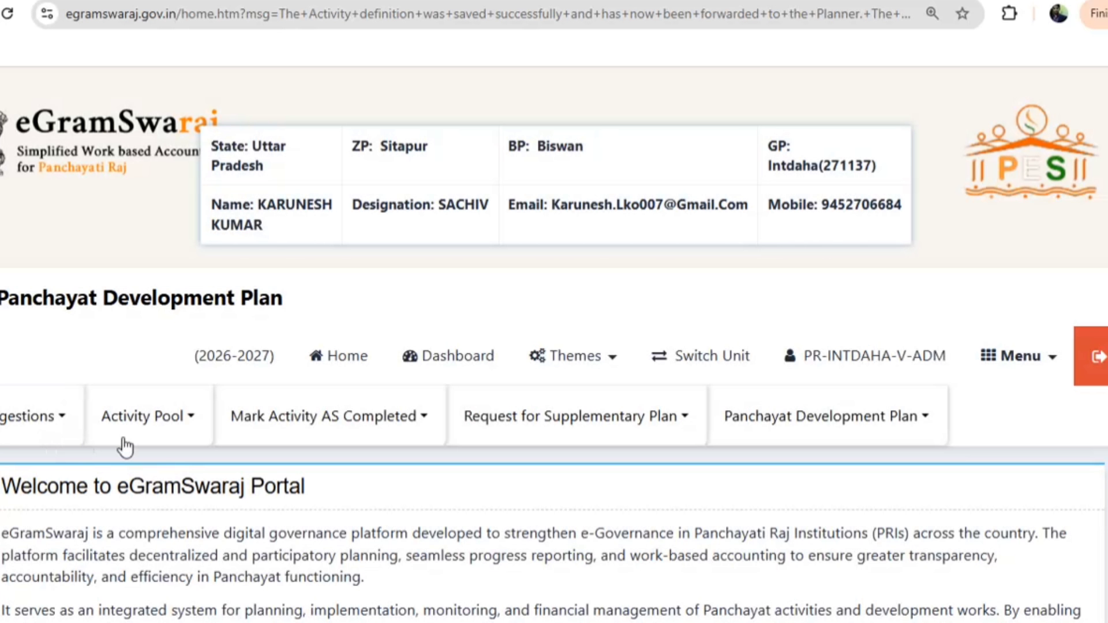
left_click(151, 420)
left_click(153, 467)
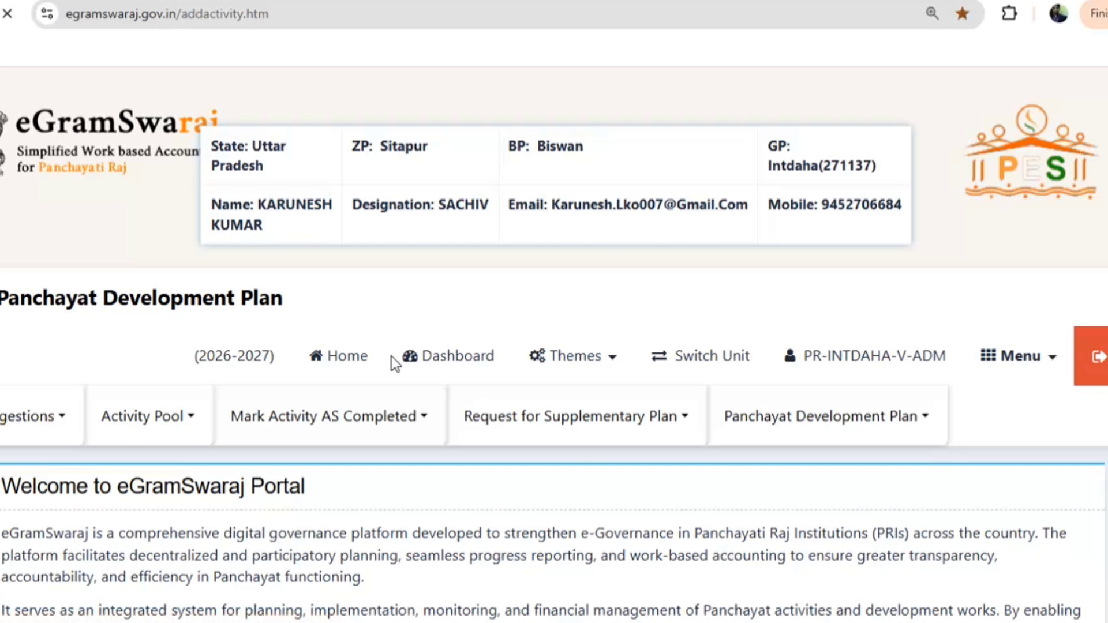
scroll(387, 375, "down", 5)
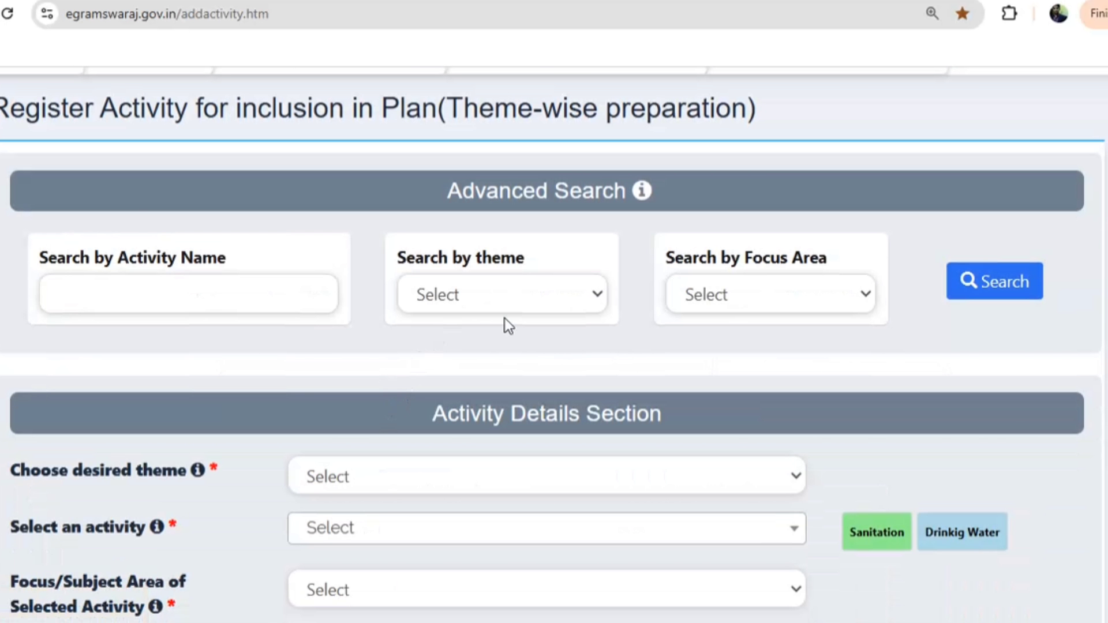
scroll(504, 318, "down", 3)
left_click(362, 299)
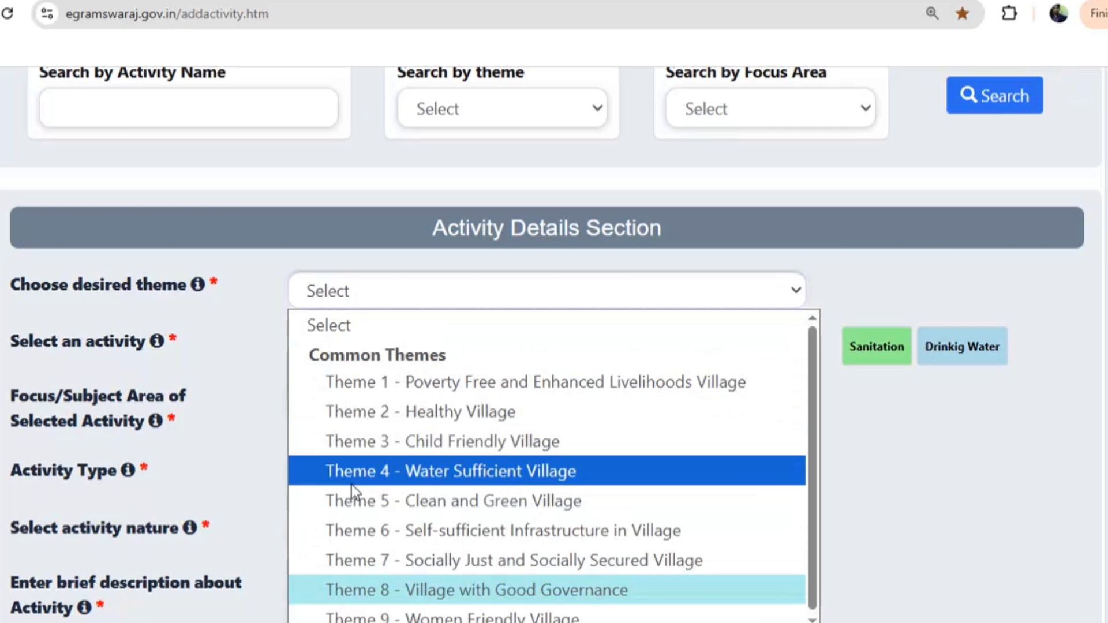
left_click(376, 590)
Pick the resource material preparation activity and mark no advancement index indicator as applying
left_click(361, 381)
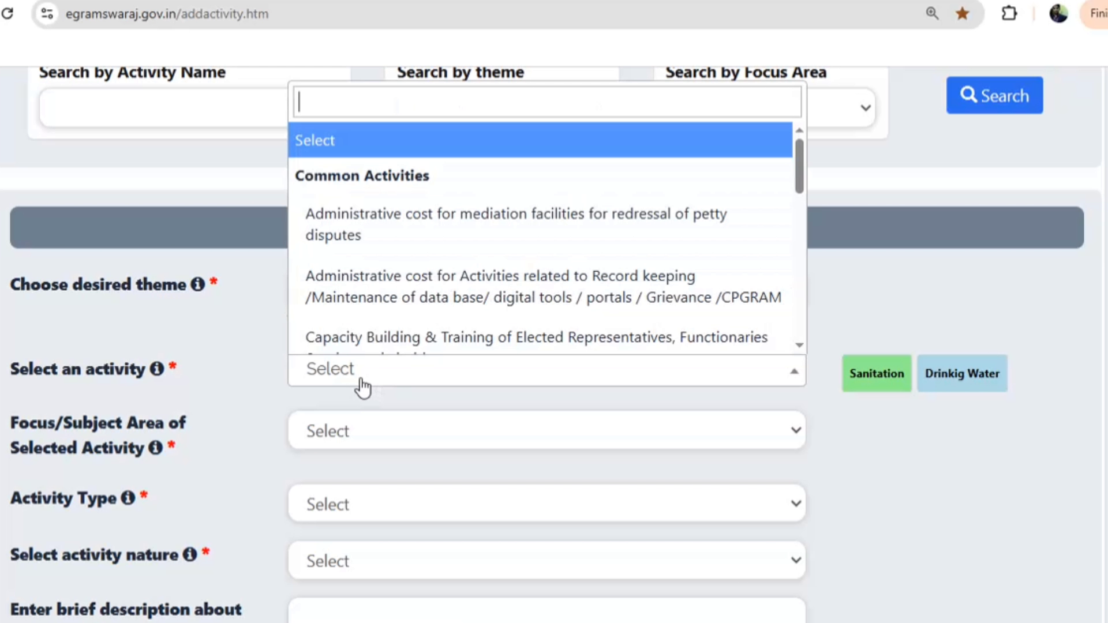
scroll(398, 305, "down", 3)
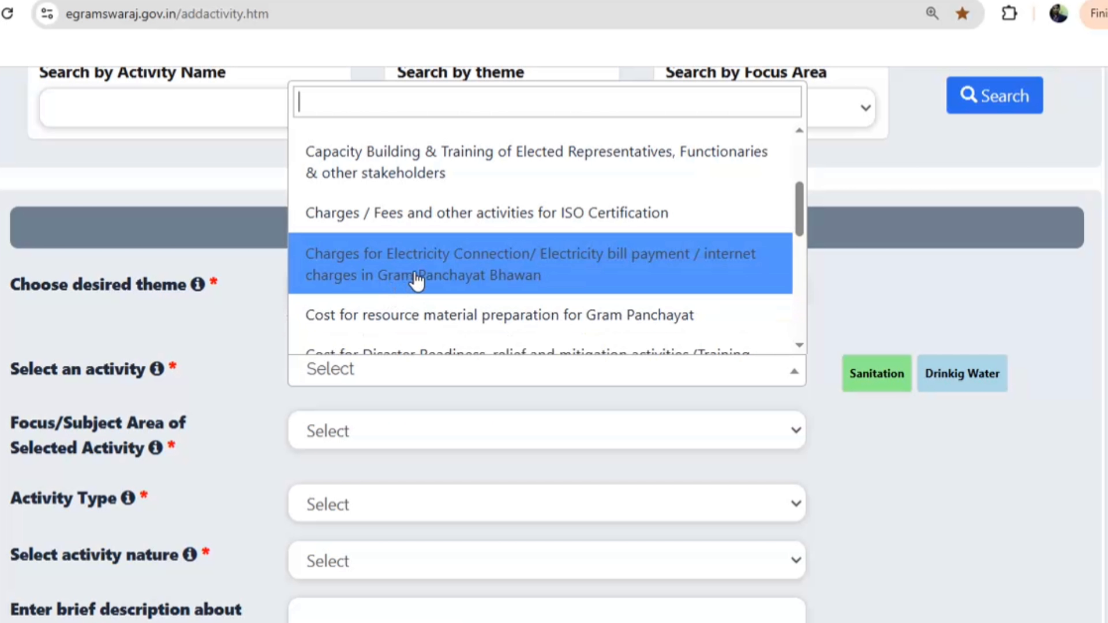
left_click(400, 322)
scroll(384, 463, "down", 8)
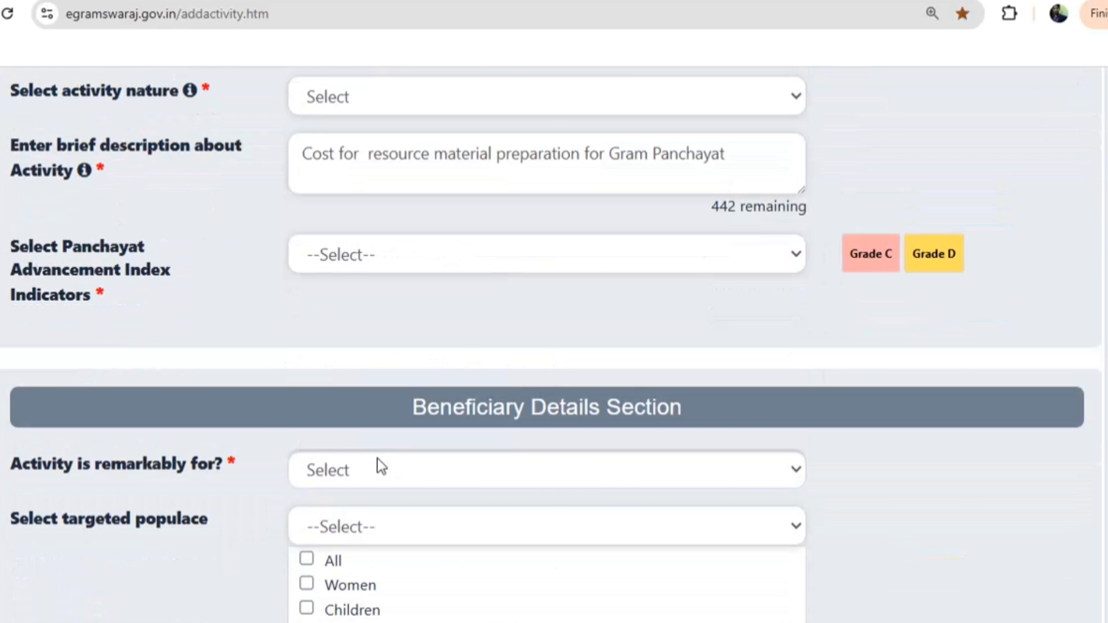
scroll(381, 466, "down", 6)
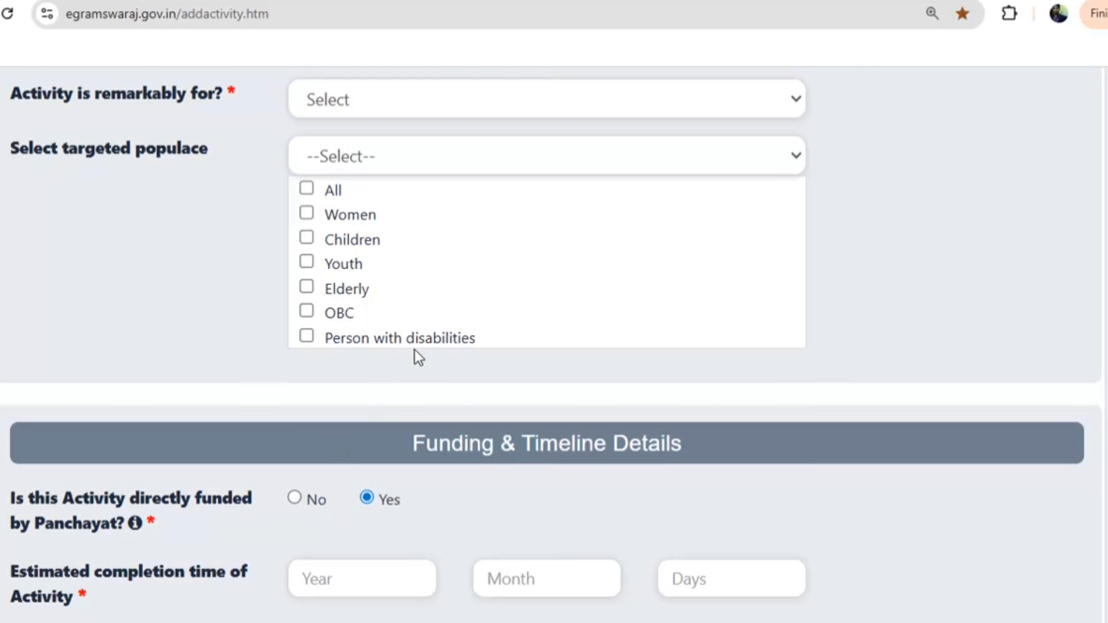
scroll(414, 349, "up", 8)
left_click(350, 361)
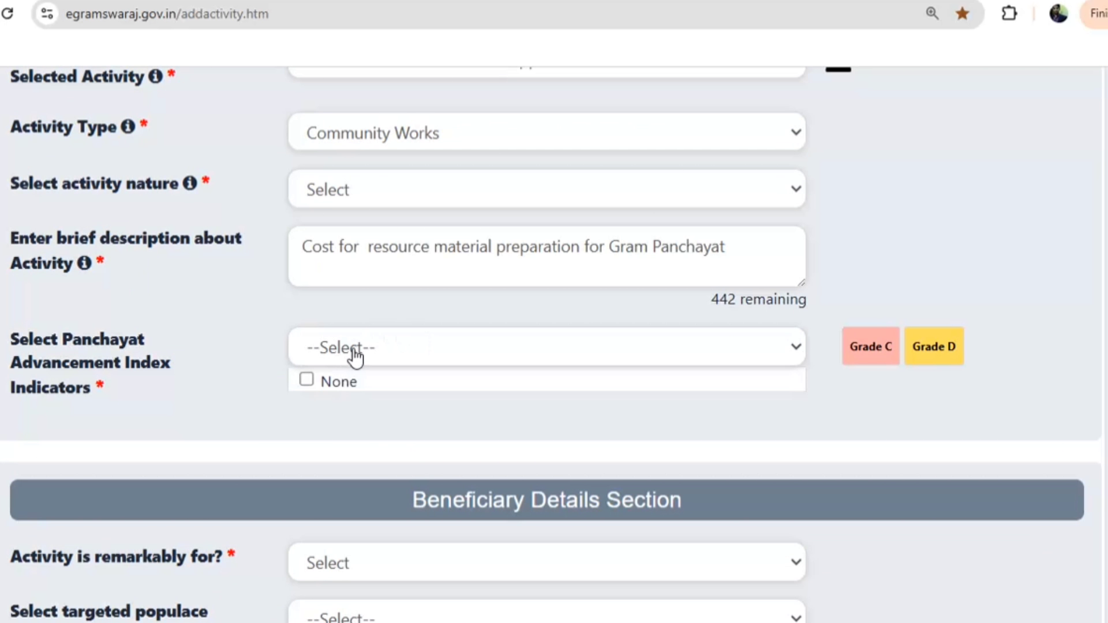
left_click(342, 384)
Set the activity nature to Operational and remarkably for All
left_click(353, 199)
left_click(354, 225)
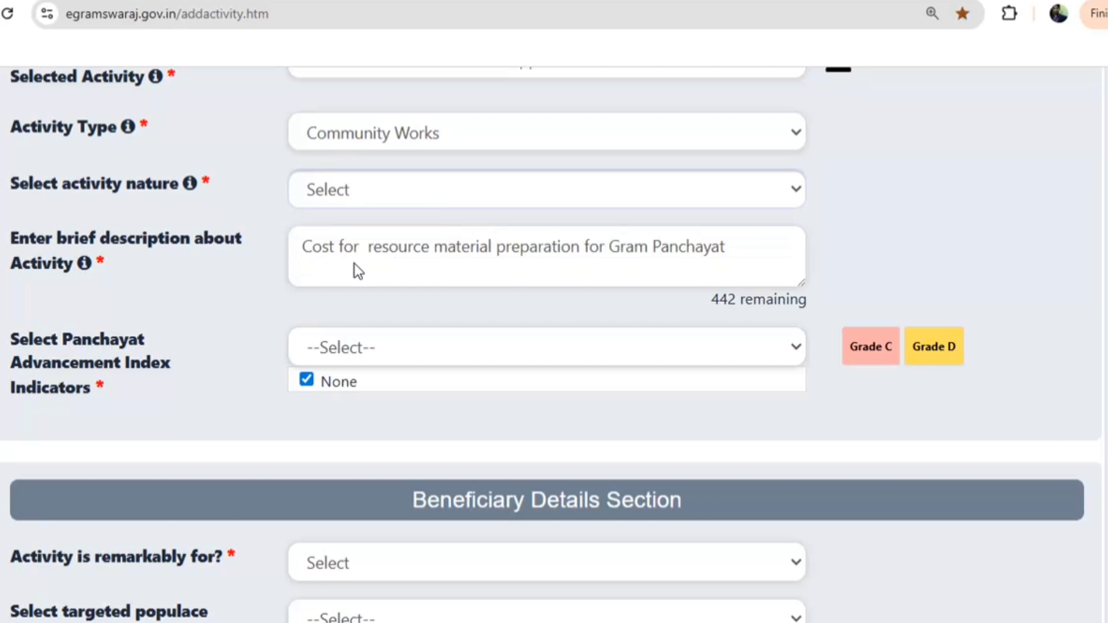
scroll(328, 314, "down", 6)
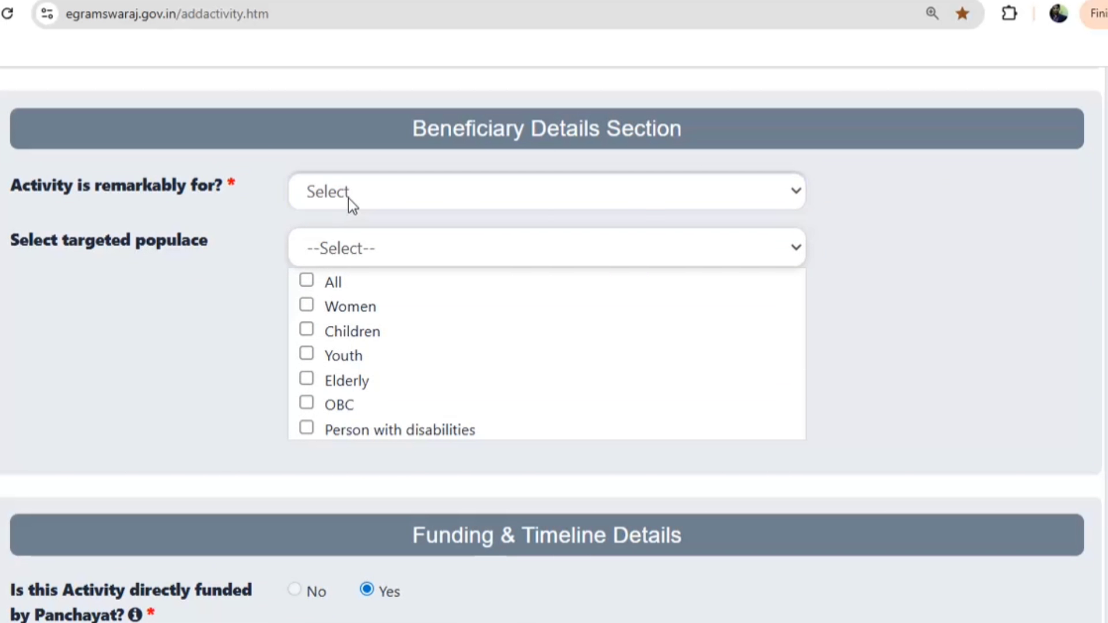
left_click(349, 198)
left_click(330, 251)
scroll(346, 346, "down", 3)
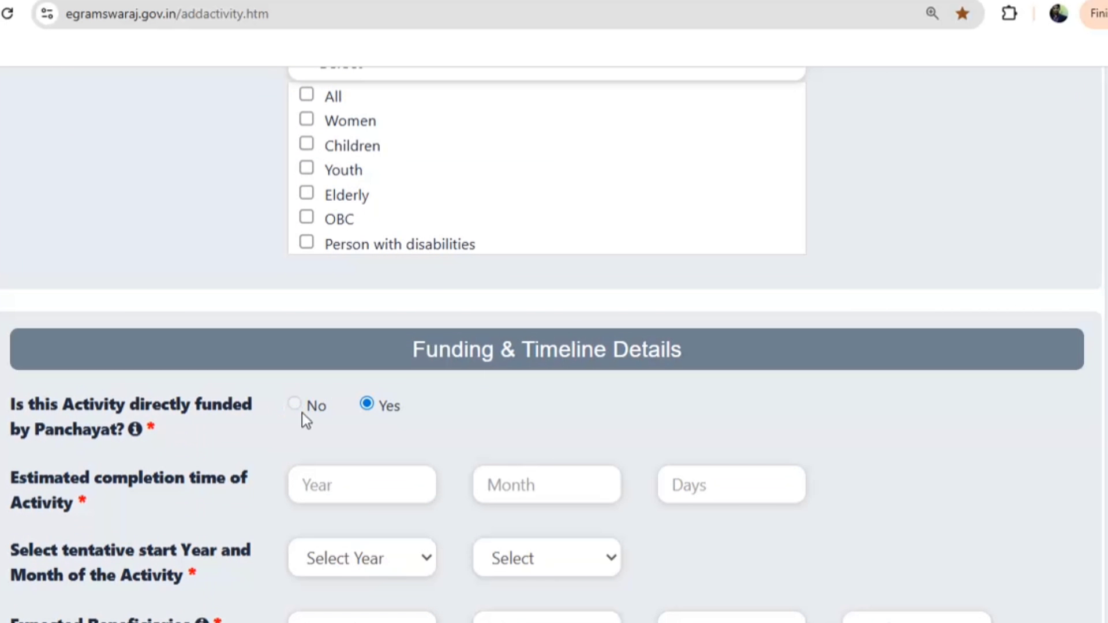
scroll(341, 405, "up", 16)
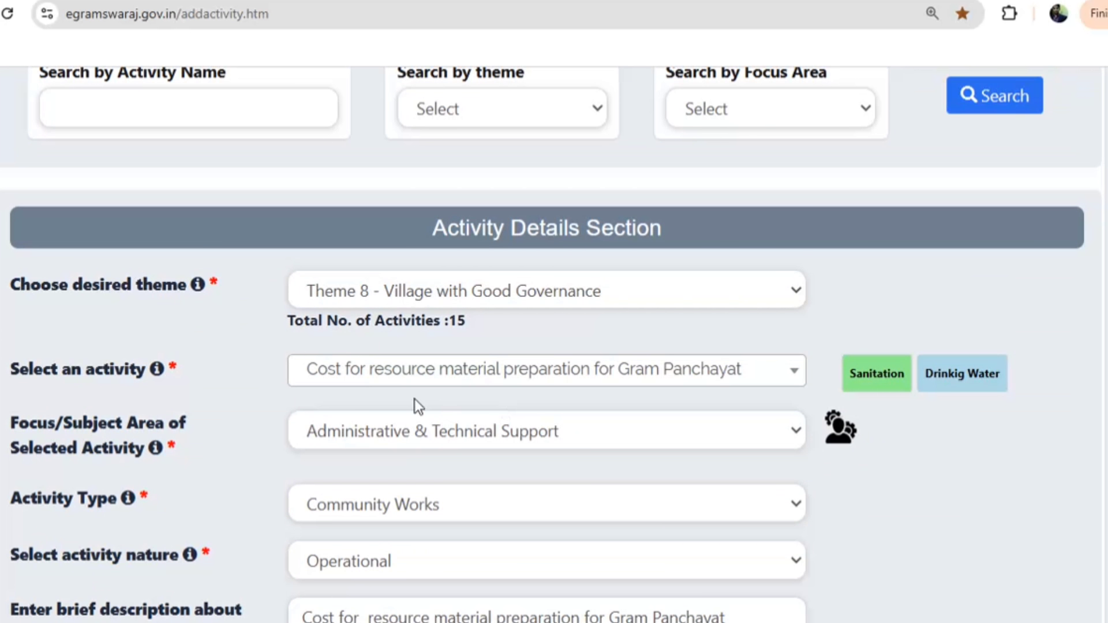
Switch the activity to Cost for preparation of GPDP, nature Operational, no index indicator
left_click(404, 372)
left_click(324, 332)
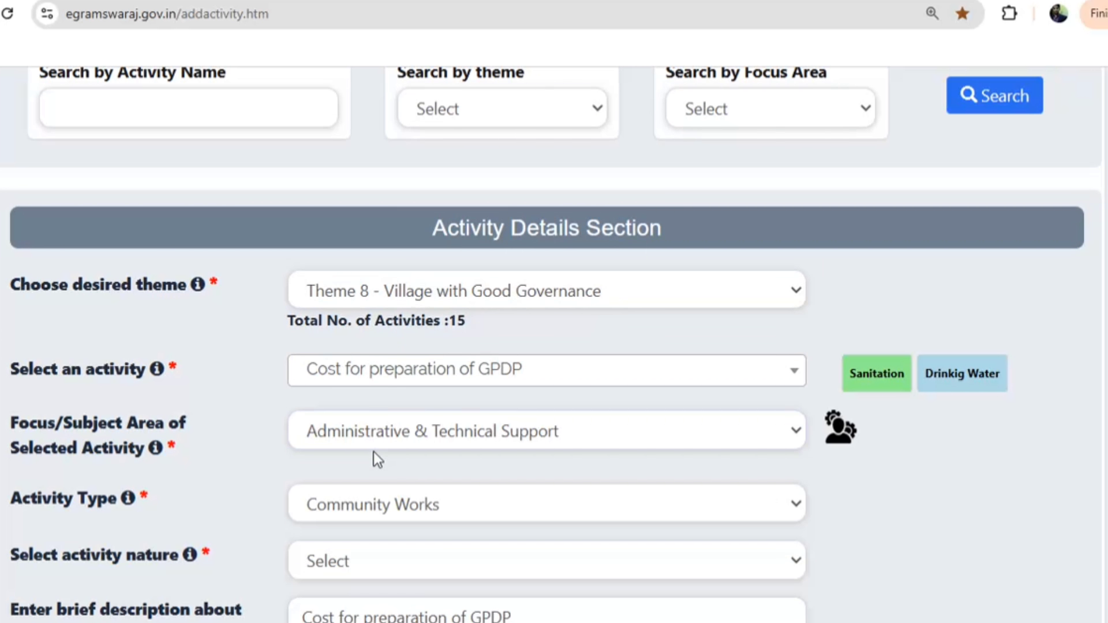
scroll(373, 452, "down", 2)
scroll(374, 378, "down", 6)
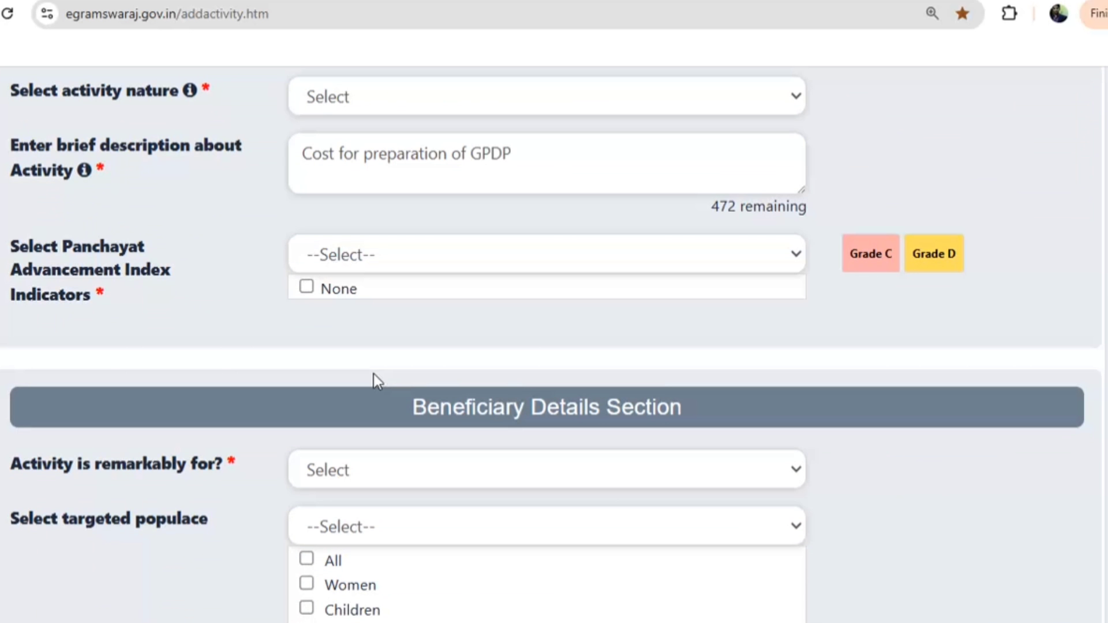
left_click(333, 110)
left_click(326, 162)
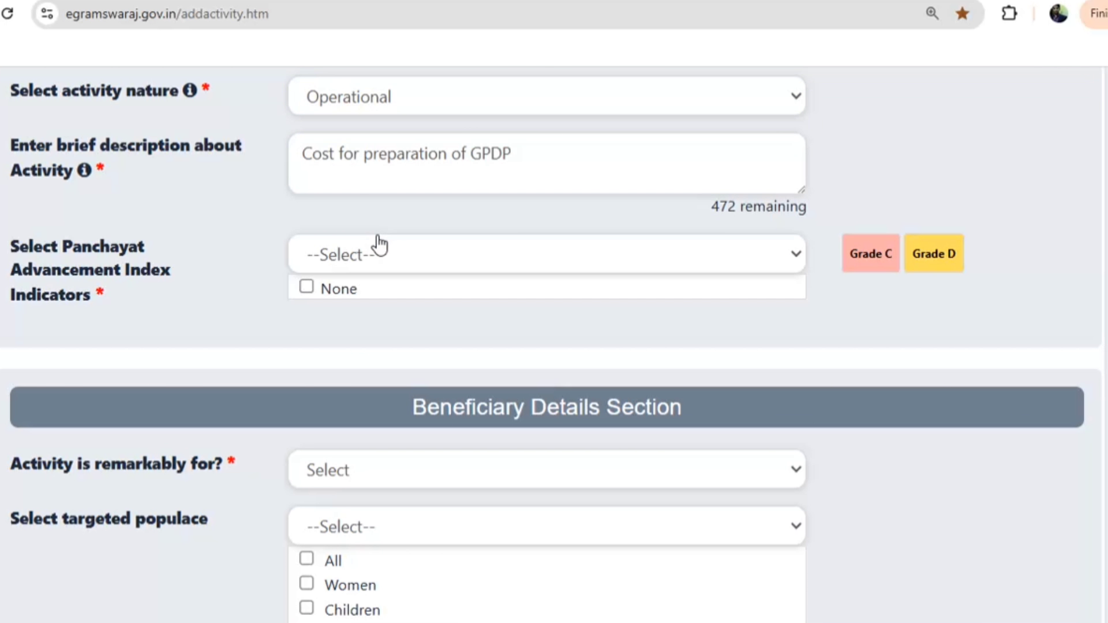
scroll(378, 242, "up", 5)
scroll(357, 306, "down", 6)
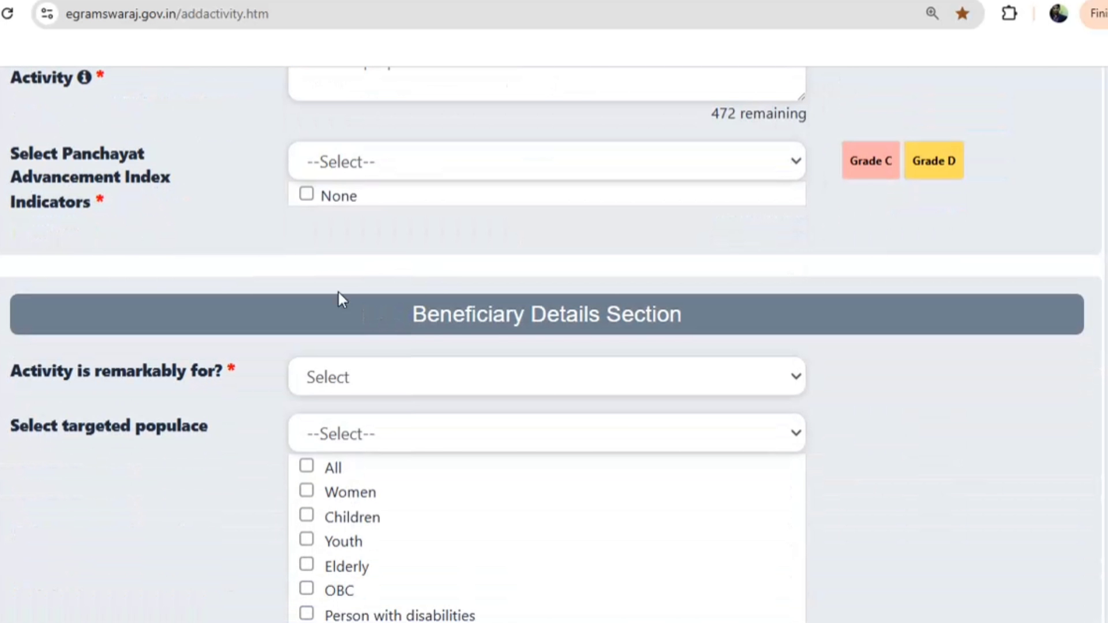
left_click(306, 199)
scroll(310, 222, "down", 6)
scroll(344, 387, "up", 13)
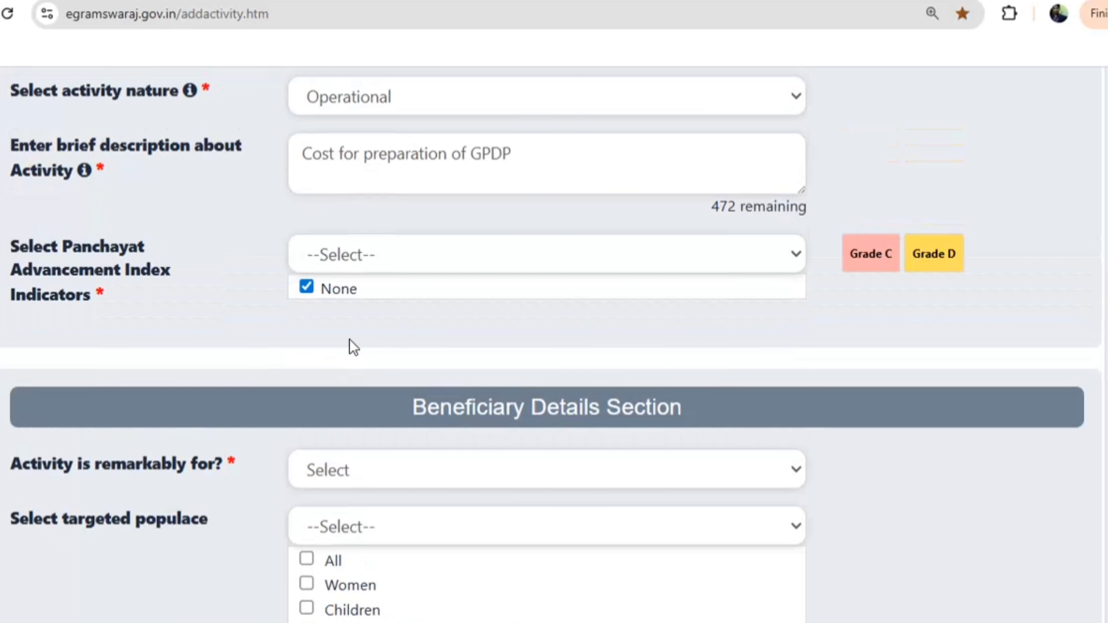
left_click(381, 339)
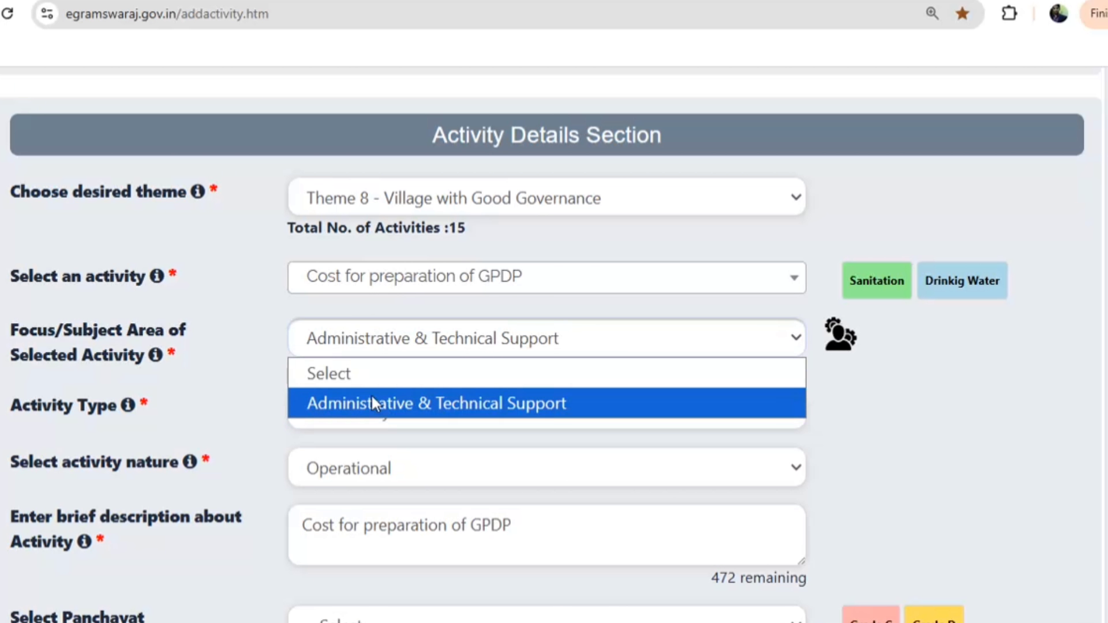
Switch to the Gram Sabha/ Ward Sabha/ Mahila Sabha/ GPDP activity, nature New/Fresh, remarkably for All
left_click(368, 273)
scroll(359, 425, "down", 3)
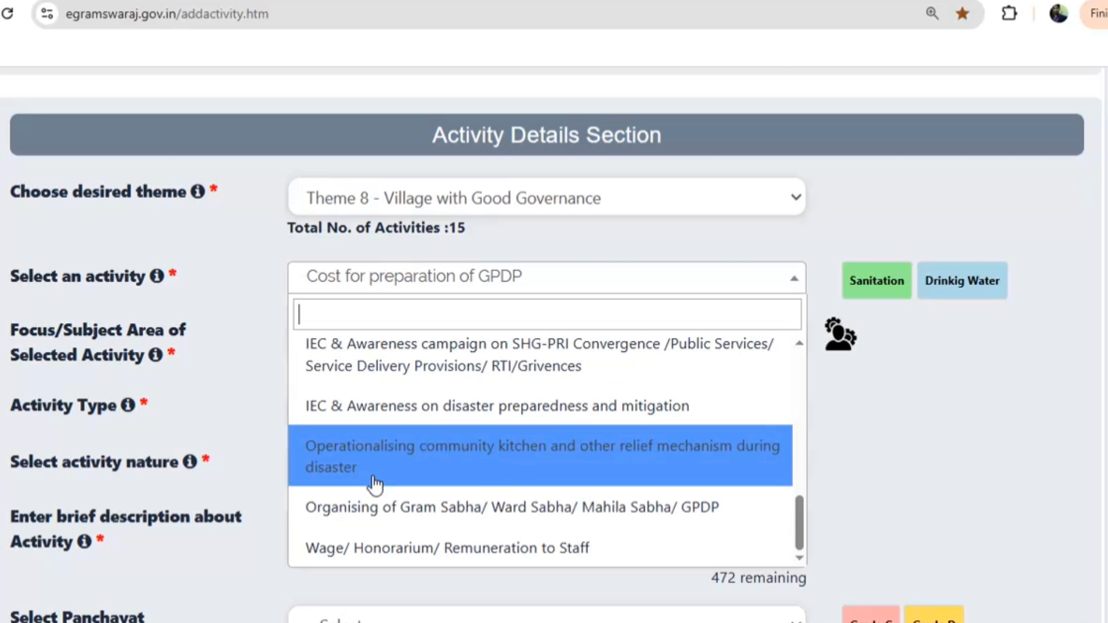
left_click(372, 504)
scroll(359, 353, "down", 3)
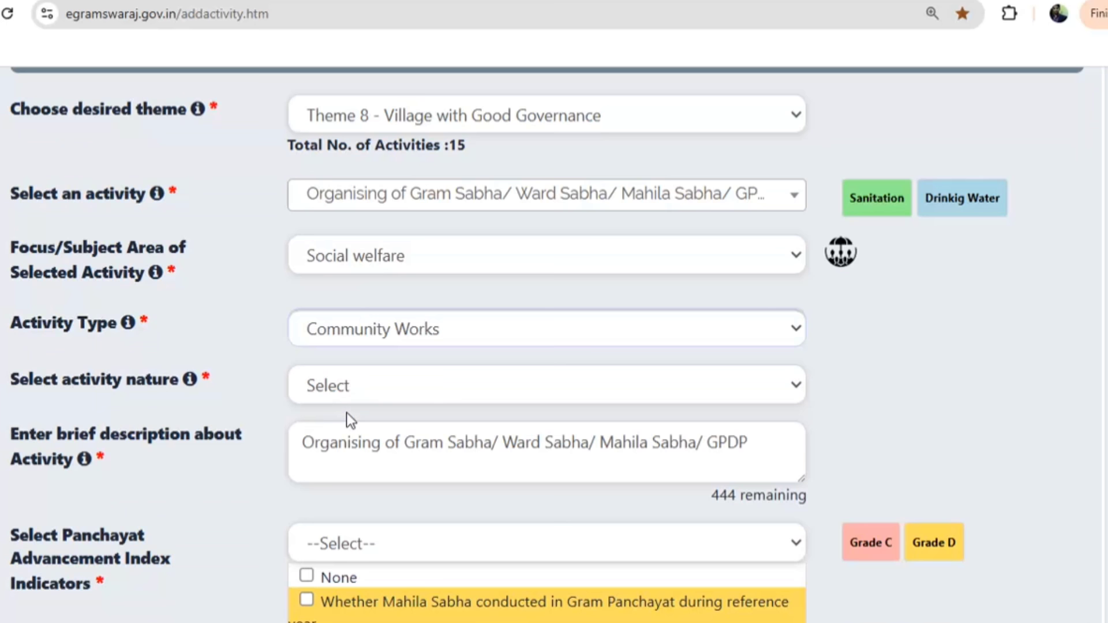
left_click(331, 267)
left_click(323, 346)
scroll(358, 386, "down", 6)
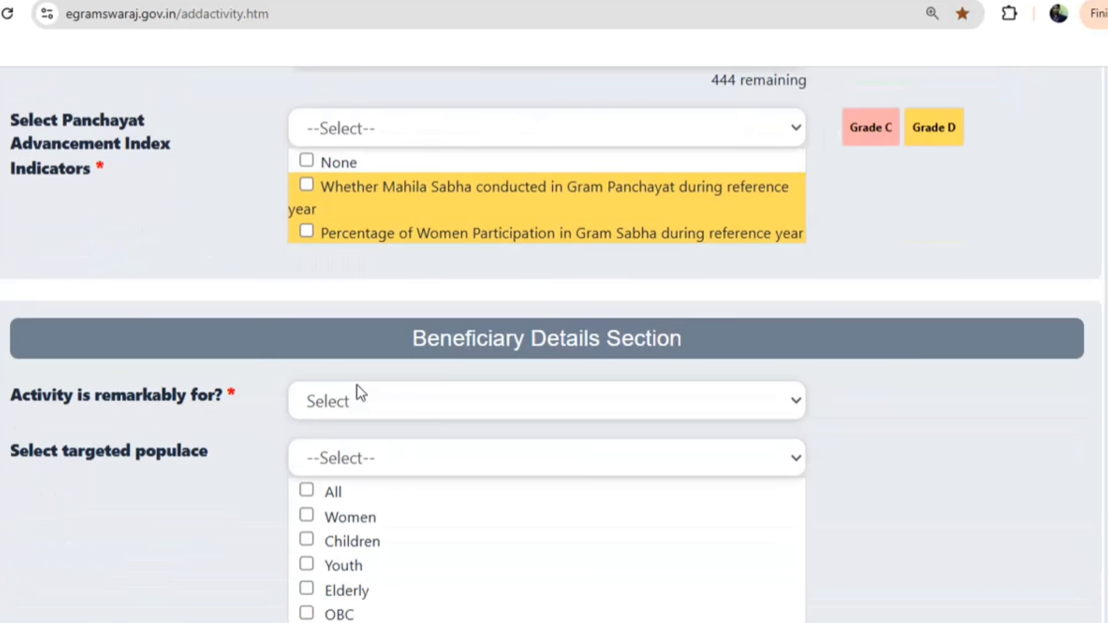
left_click(324, 345)
left_click(323, 405)
scroll(329, 414, "down", 8)
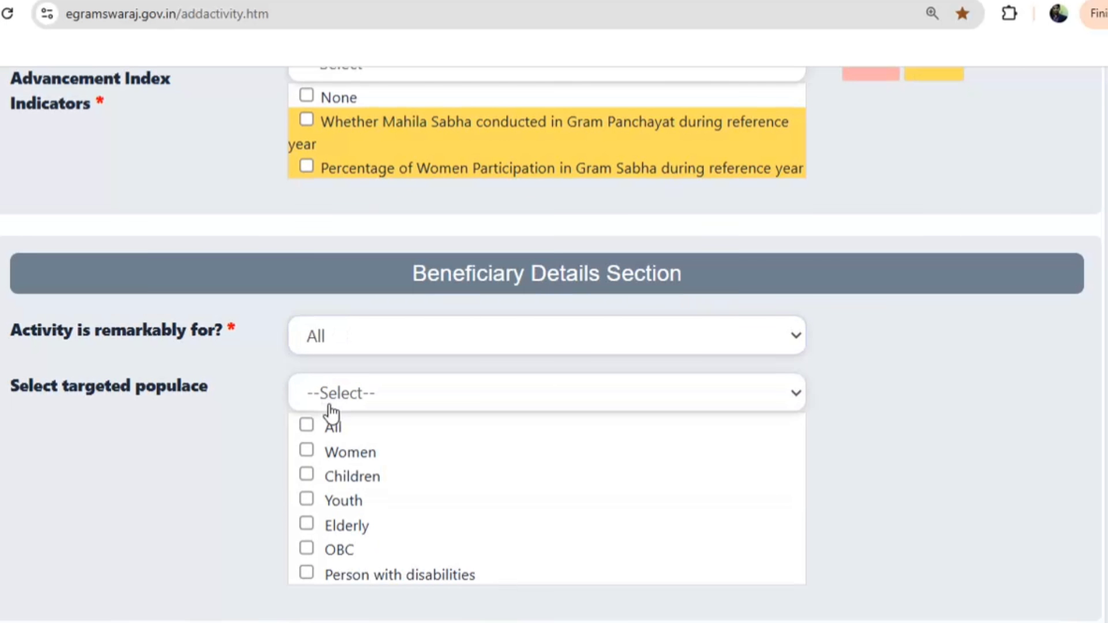
Mark no direct Panchayat funding, with 0 years and 0 General beneficiaries
left_click(296, 278)
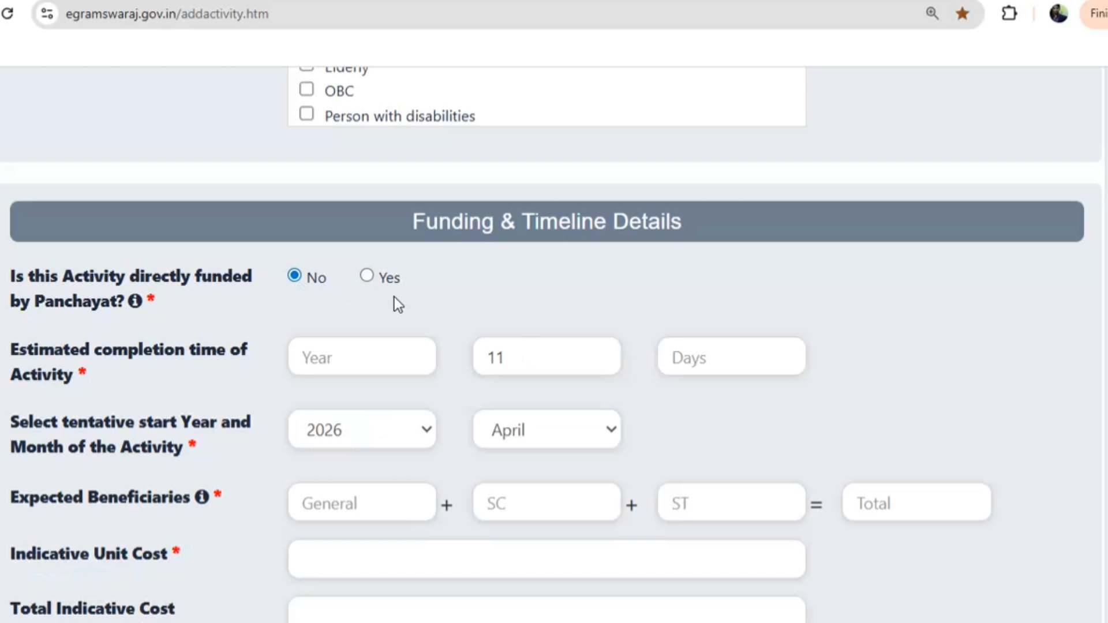
scroll(394, 297, "up", 6)
scroll(345, 351, "down", 6)
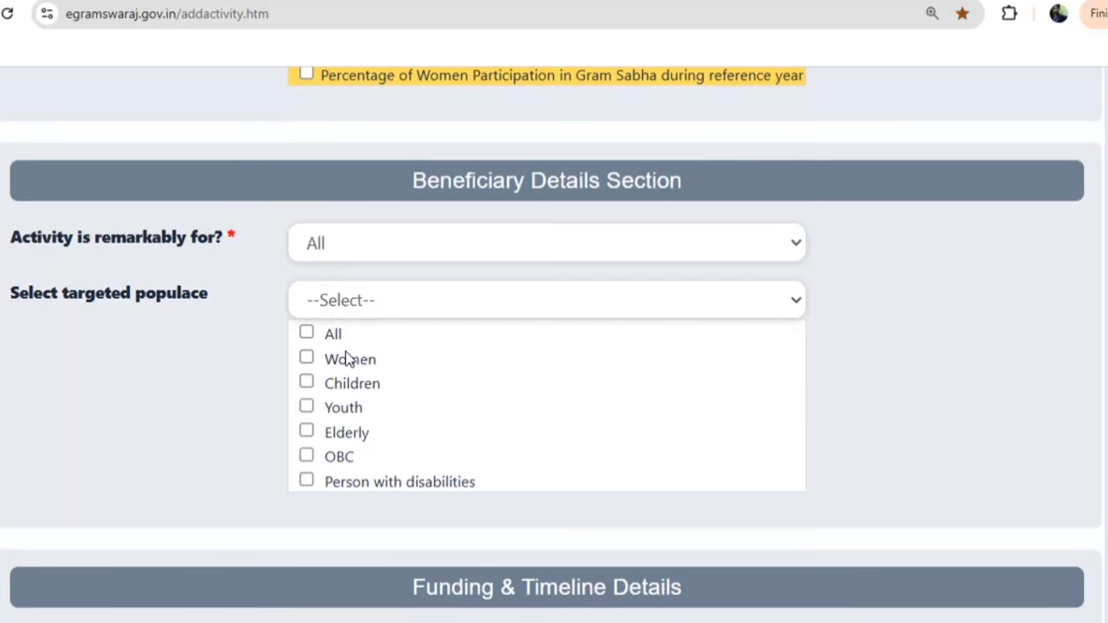
left_click(345, 353)
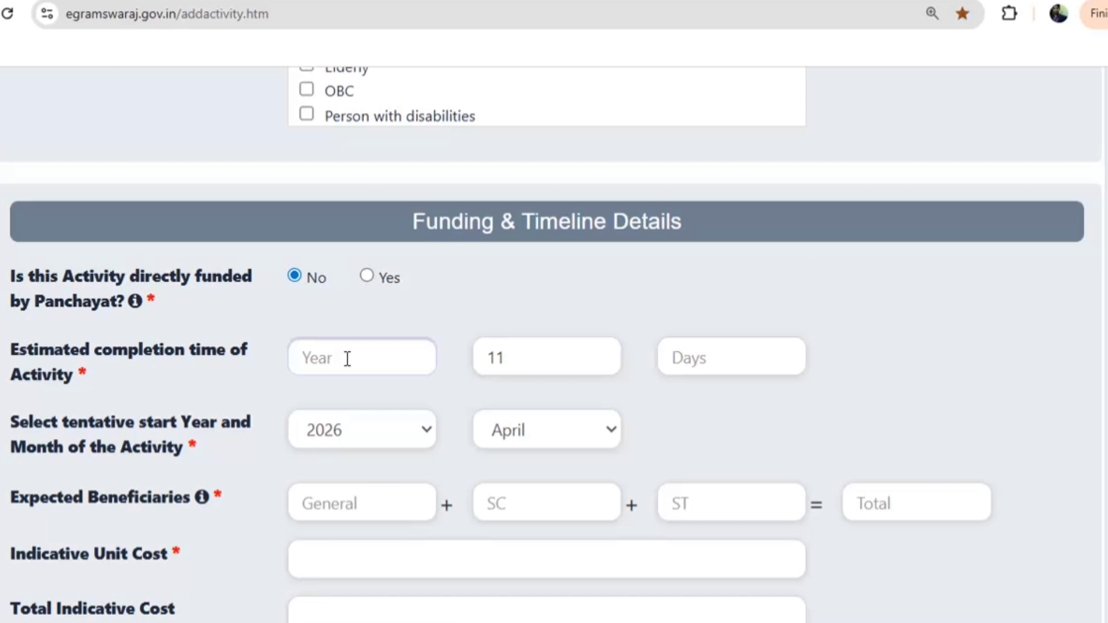
type("0")
scroll(347, 427, "down", 2)
left_click(329, 404)
type("0")
Fill in 0 as the indicative unit cost and the expected result
scroll(349, 441, "down", 5)
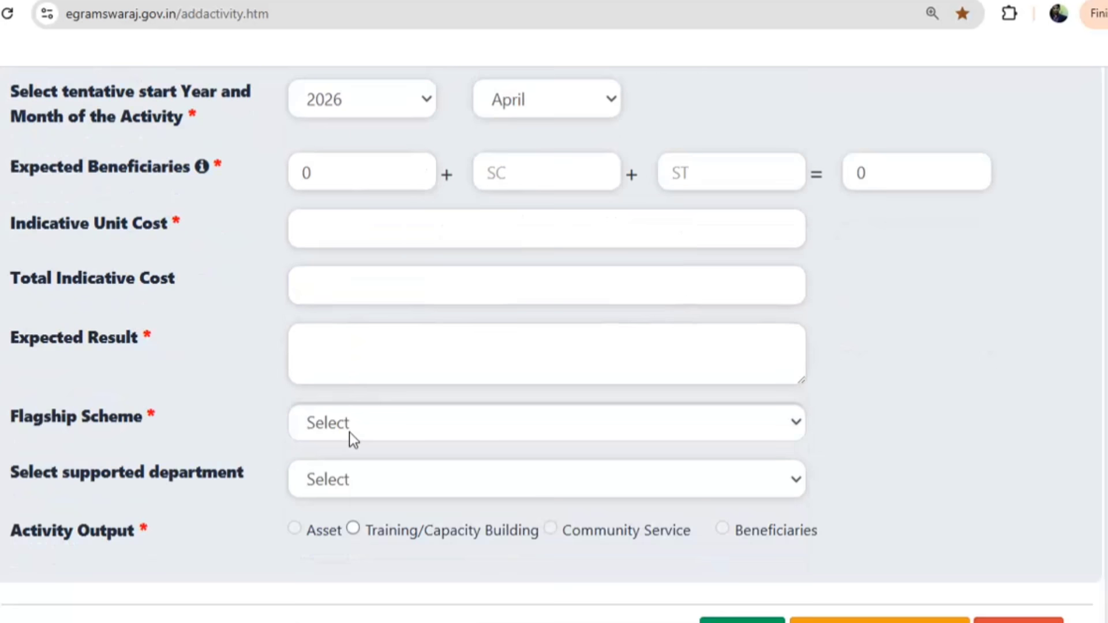
left_click(329, 196)
type("0")
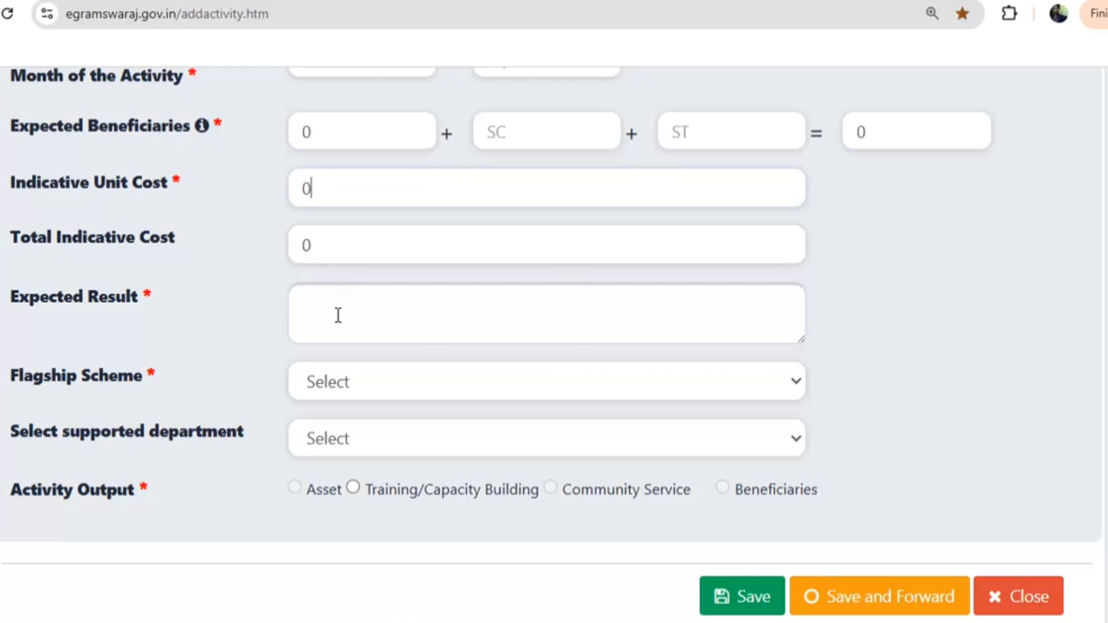
left_click(338, 315)
type("0")
left_click(336, 382)
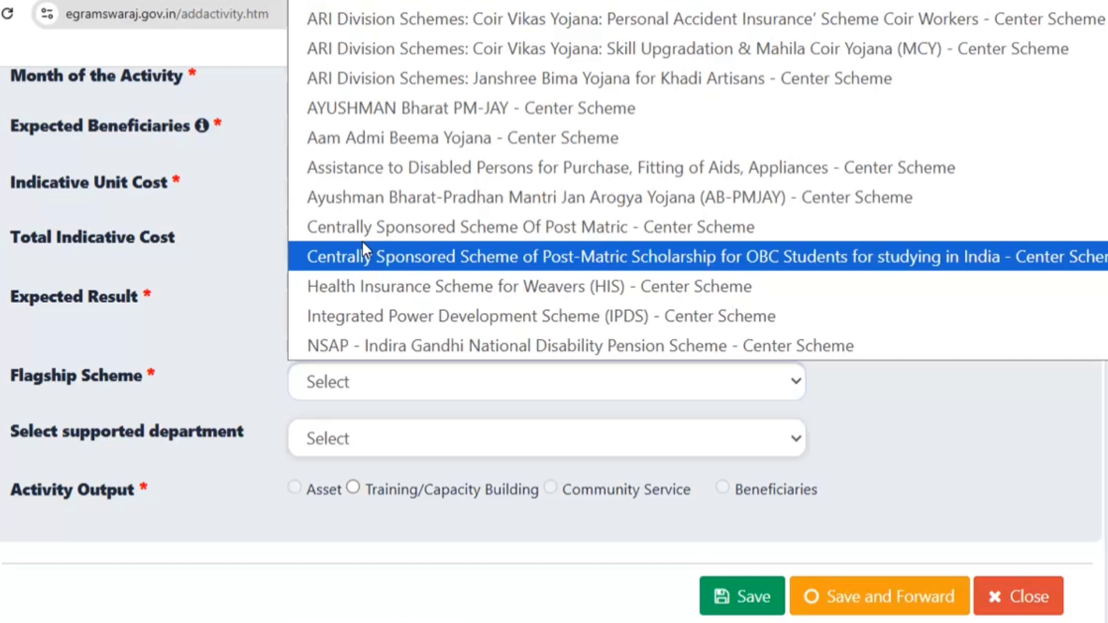
Browse the flagship scheme list, with the selection moving to PM-Kisan Samman Nidhi - Center Scheme
scroll(372, 199, "down", 5)
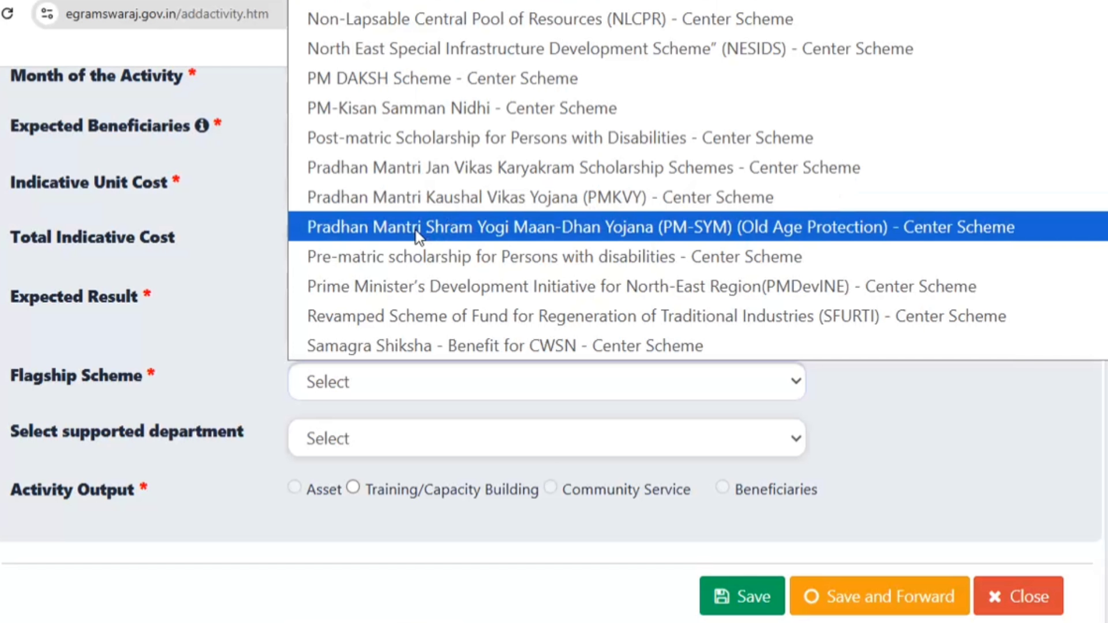
scroll(392, 254, "down", 3)
scroll(375, 268, "up", 3)
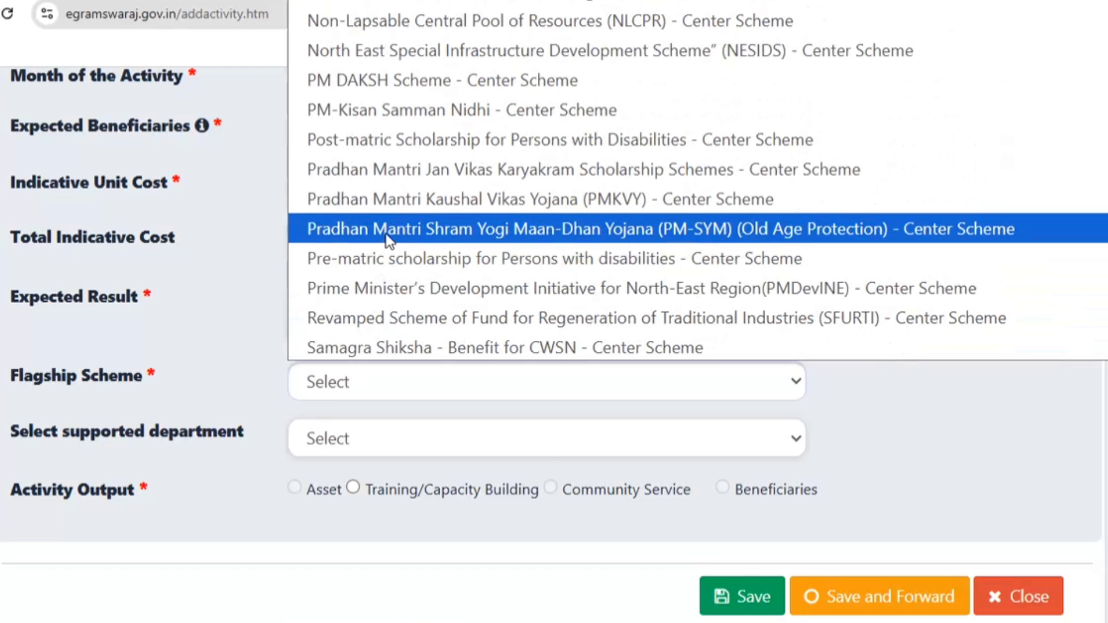
scroll(386, 236, "up", 10)
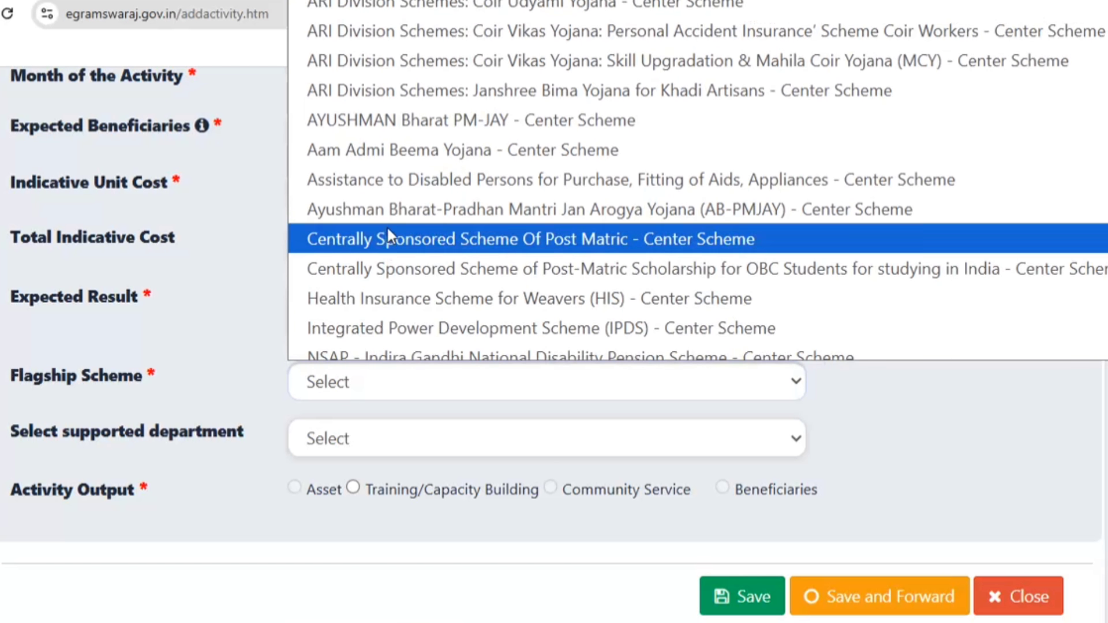
scroll(388, 230, "down", 5)
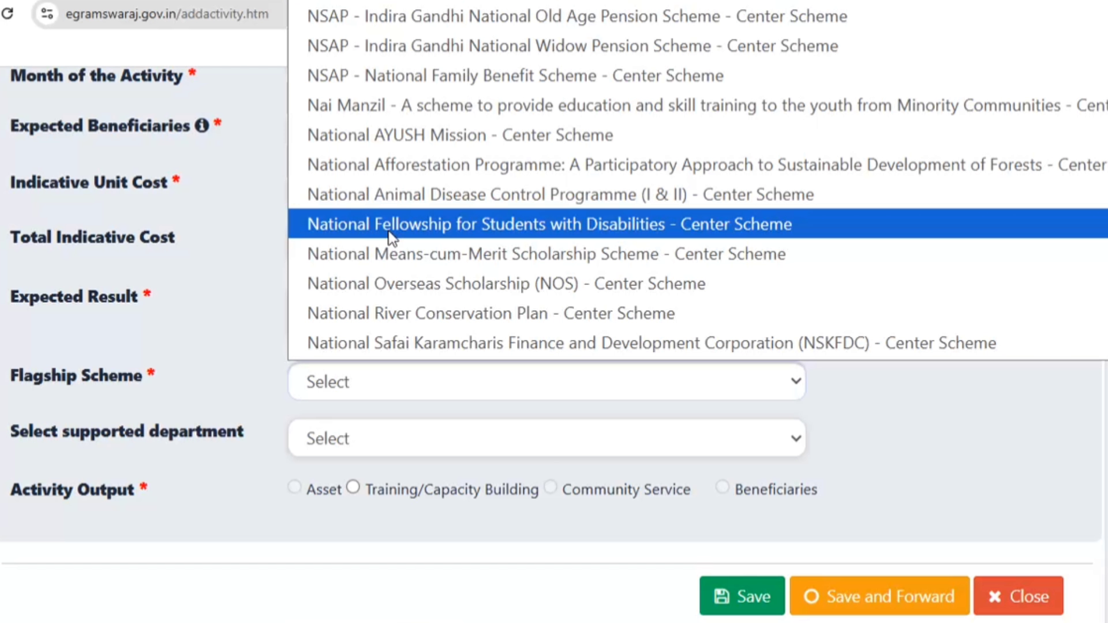
scroll(389, 237, "down", 3)
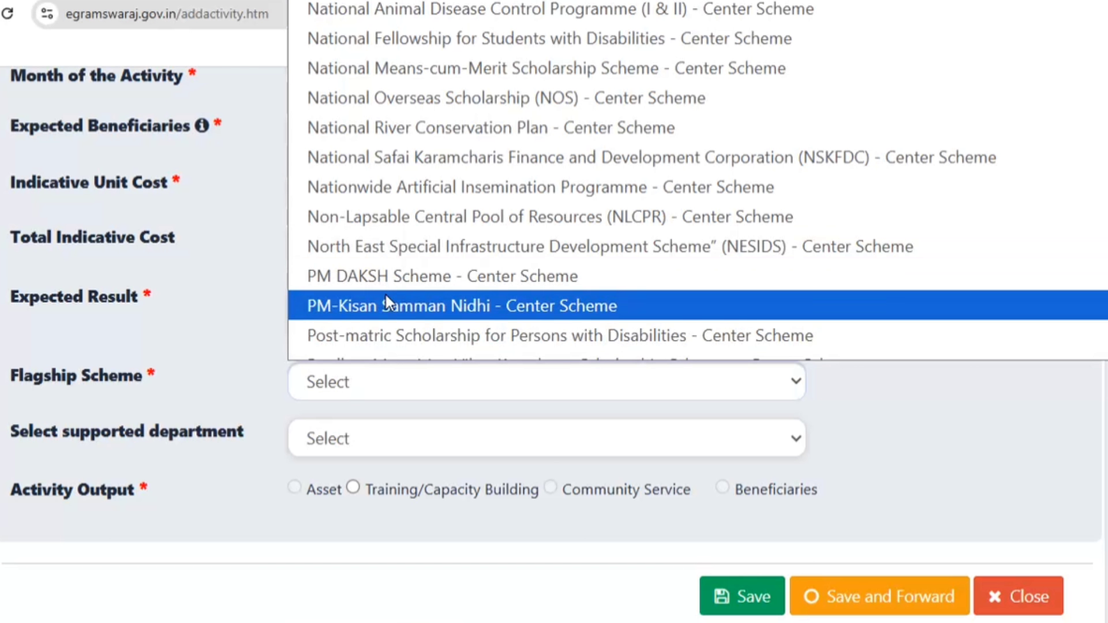
scroll(414, 239, "down", 5)
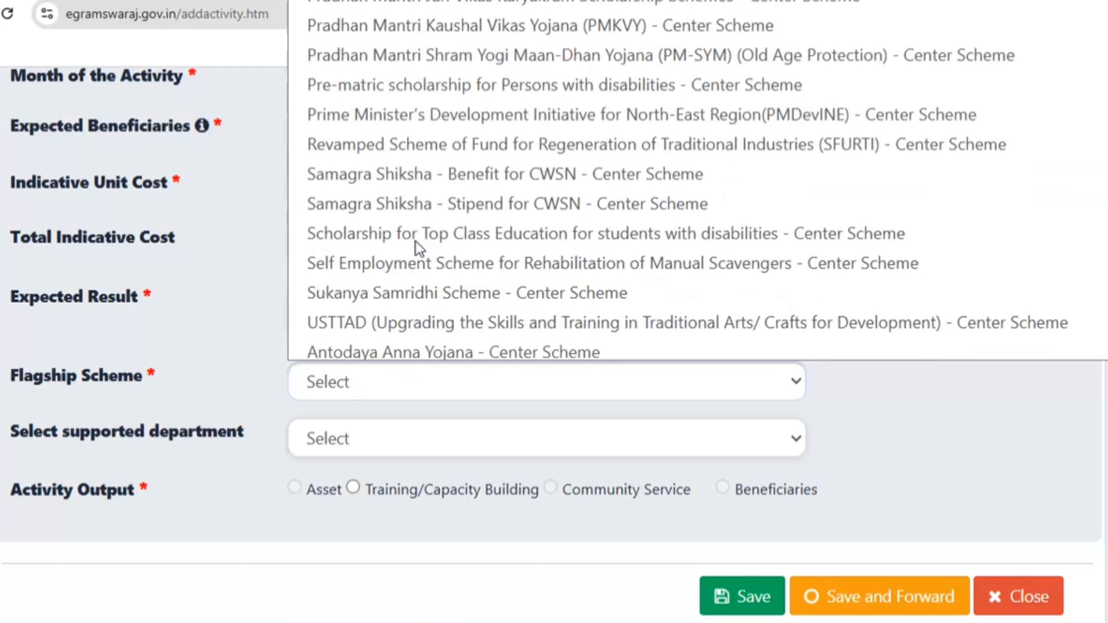
scroll(383, 187, "up", 3)
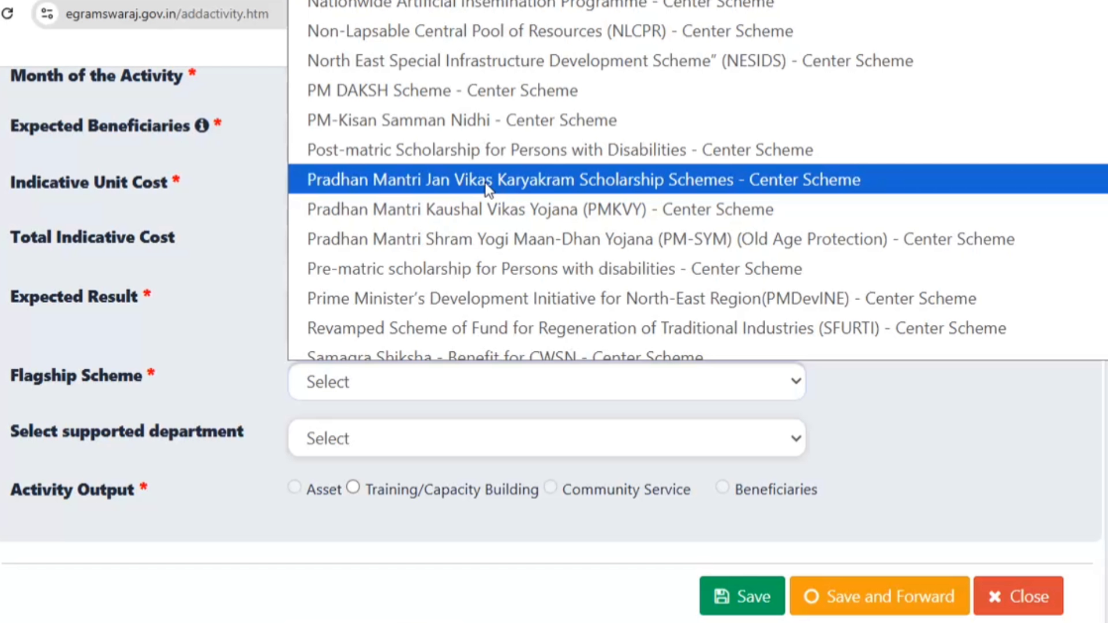
key("Up")
key("Up")
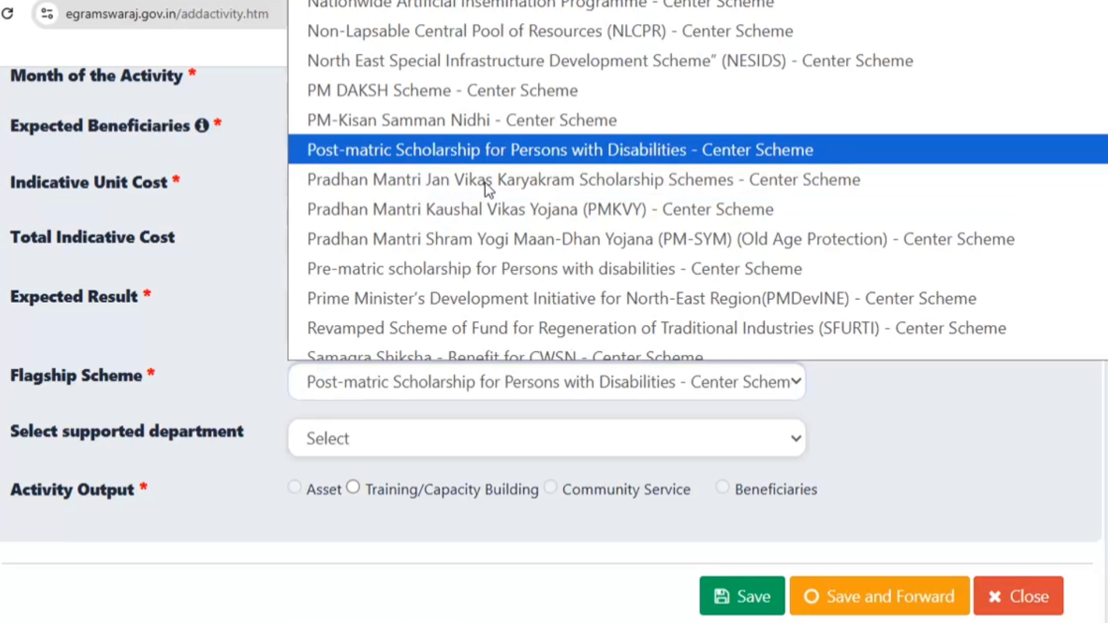
scroll(485, 183, "up", 10)
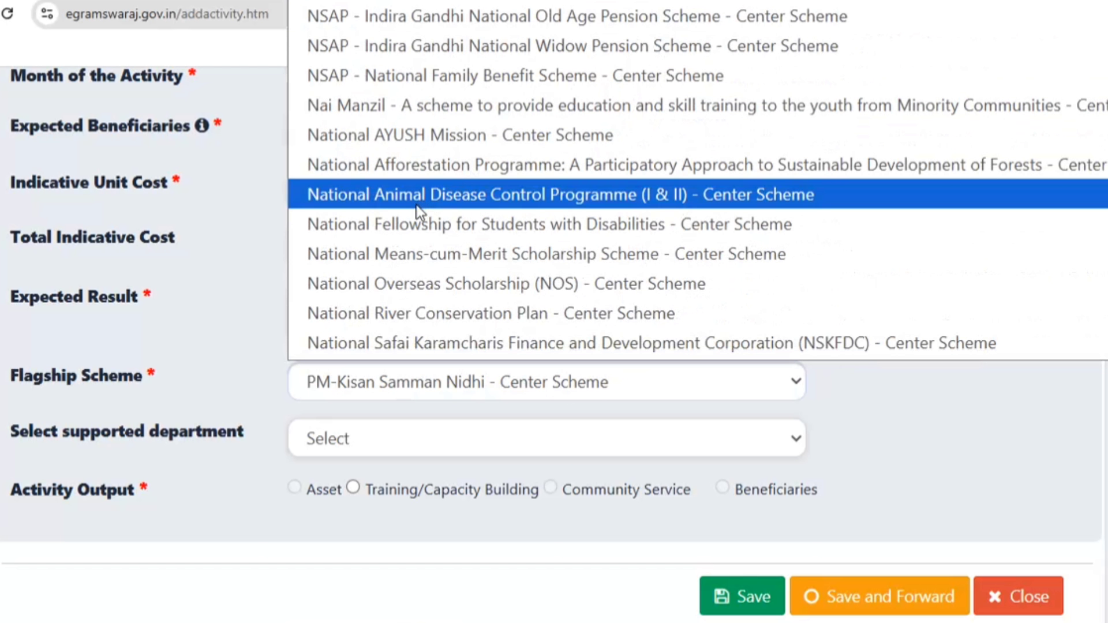
scroll(416, 206, "down", 6)
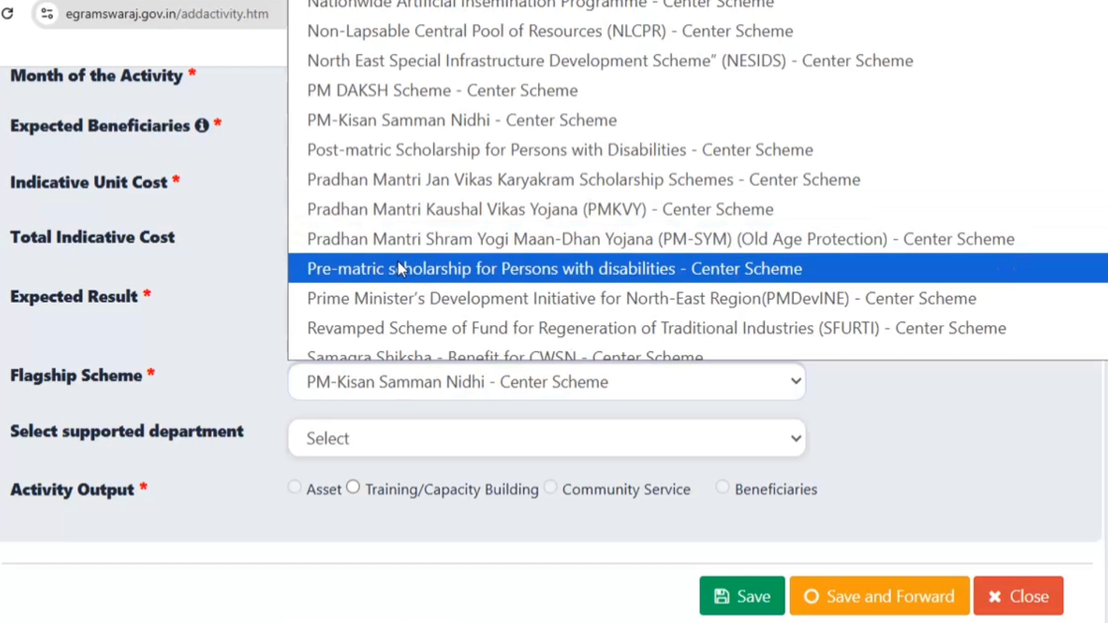
scroll(398, 265, "down", 3)
scroll(403, 228, "up", 10)
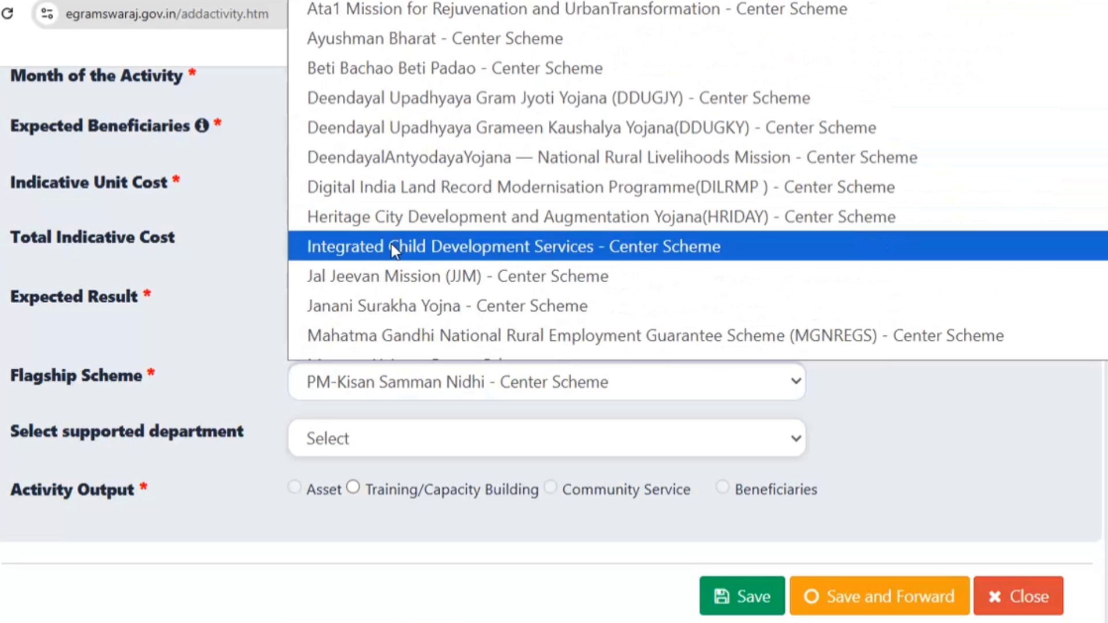
scroll(391, 244, "down", 5)
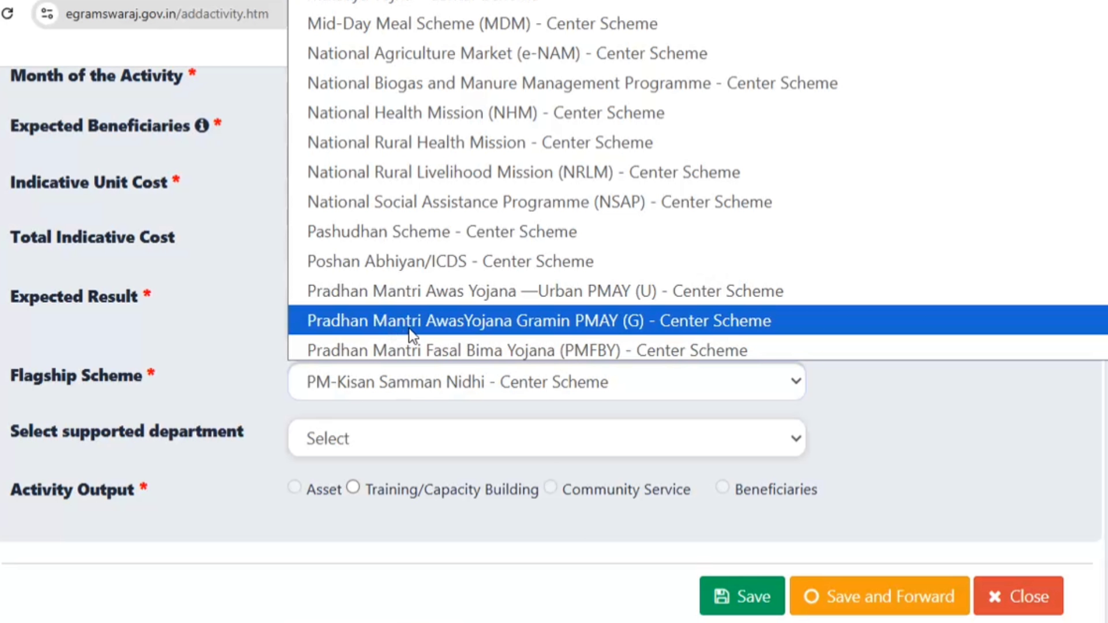
scroll(408, 310, "down", 2)
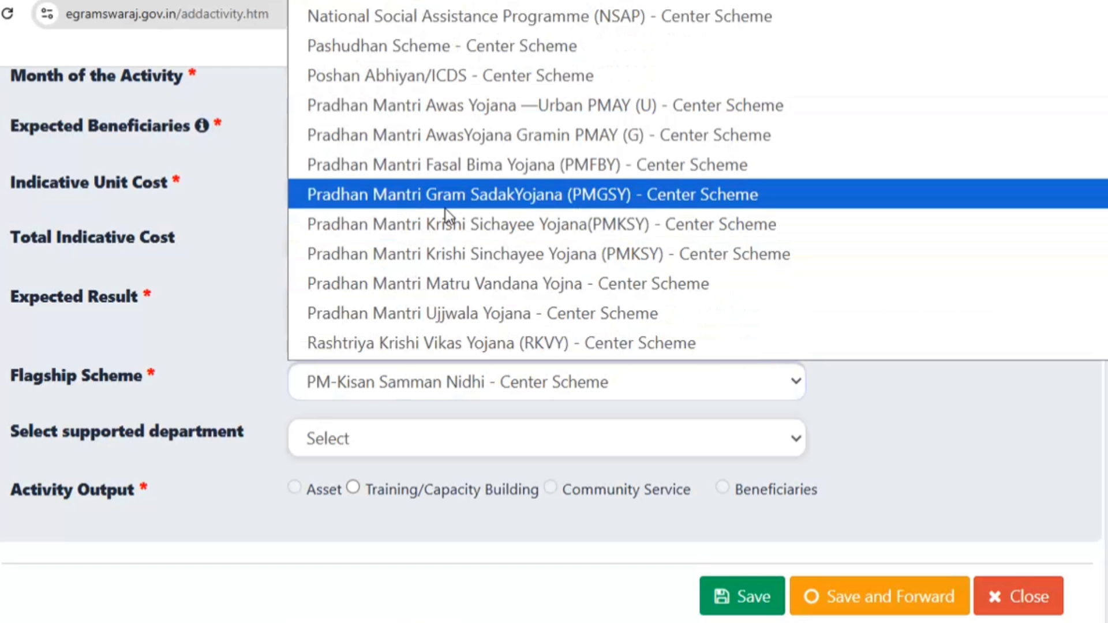
Choose PMGSY as the flagship scheme and tick None for advancement index indicators
left_click(480, 199)
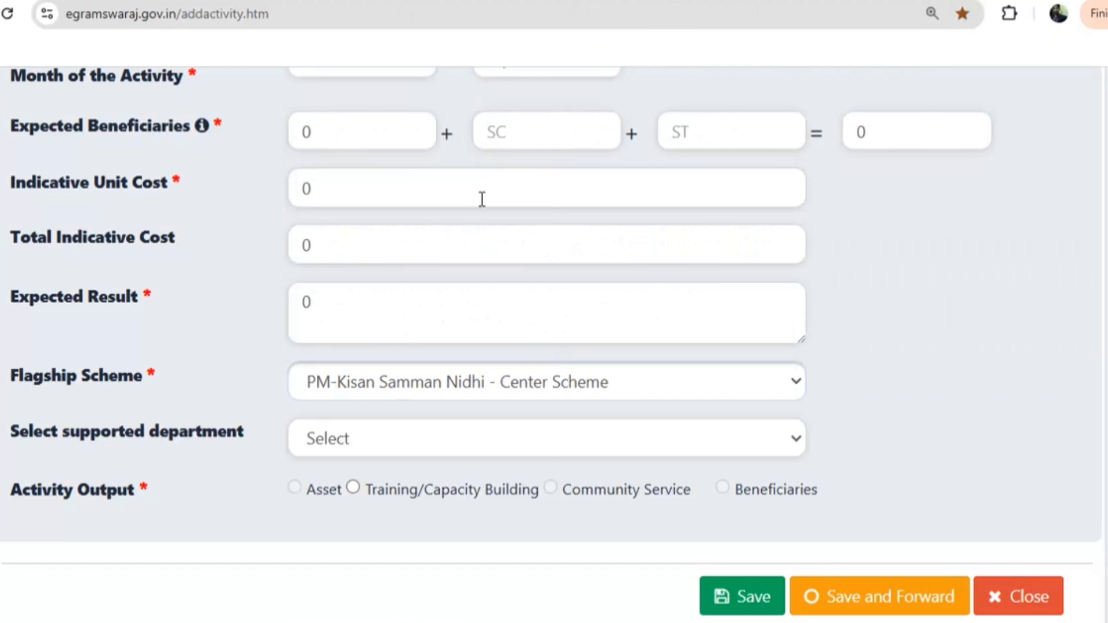
scroll(363, 358, "down", 3)
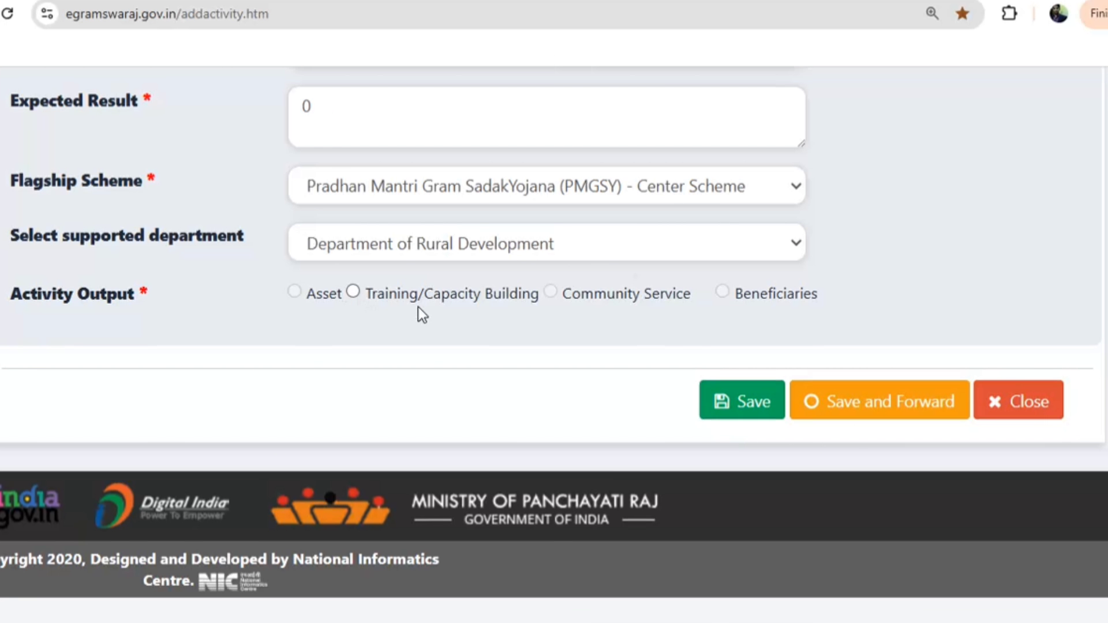
scroll(418, 307, "up", 15)
scroll(419, 305, "up", 5)
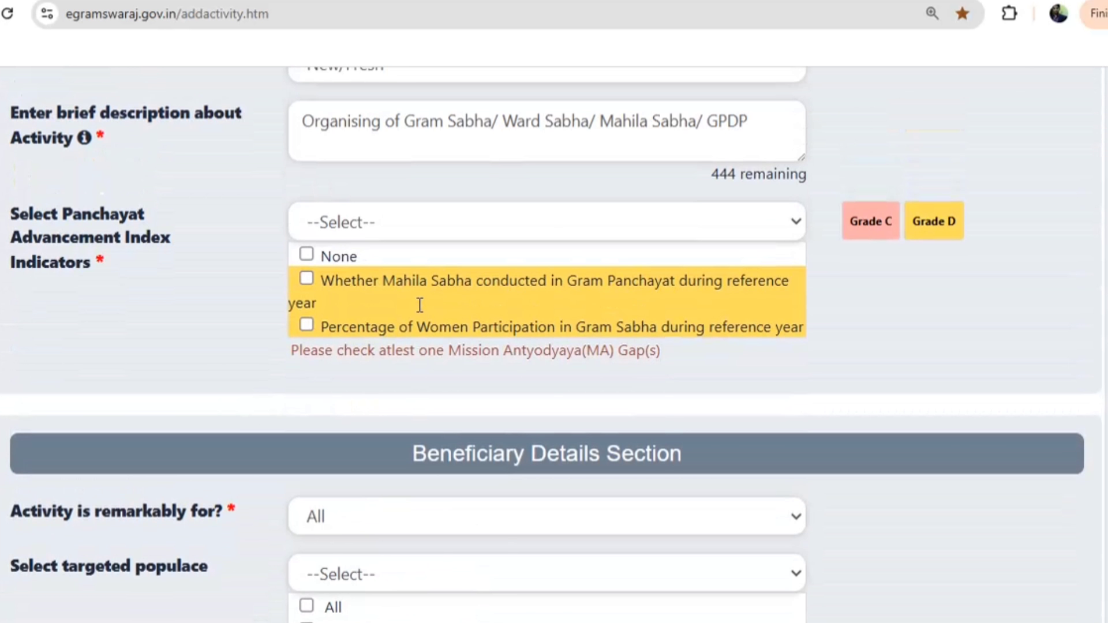
left_click(306, 254)
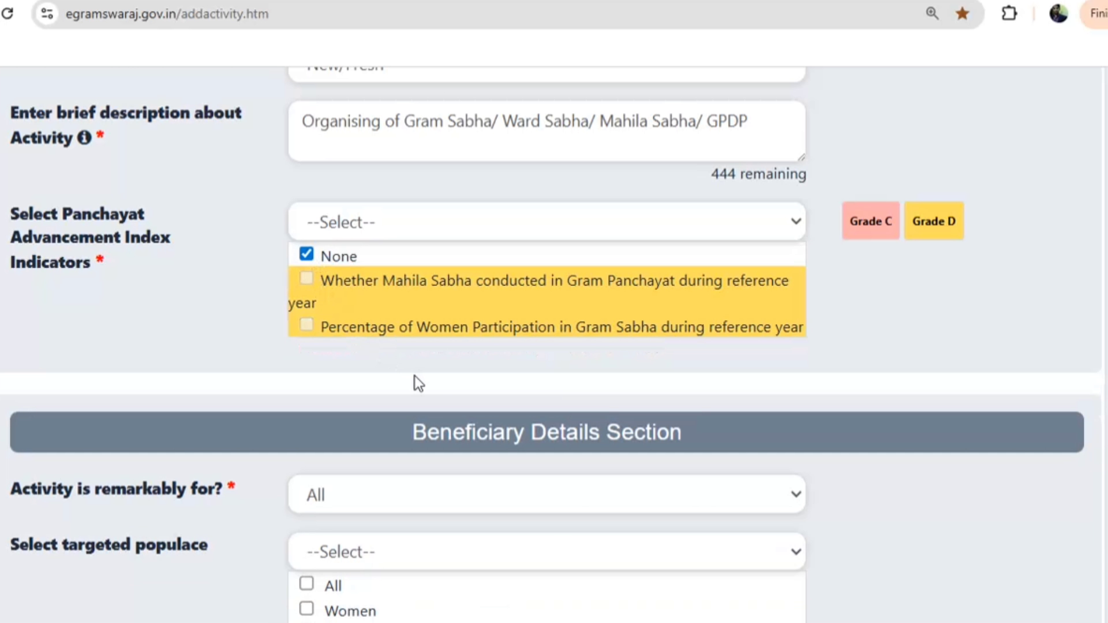
scroll(414, 375, "down", 8)
scroll(403, 378, "down", 10)
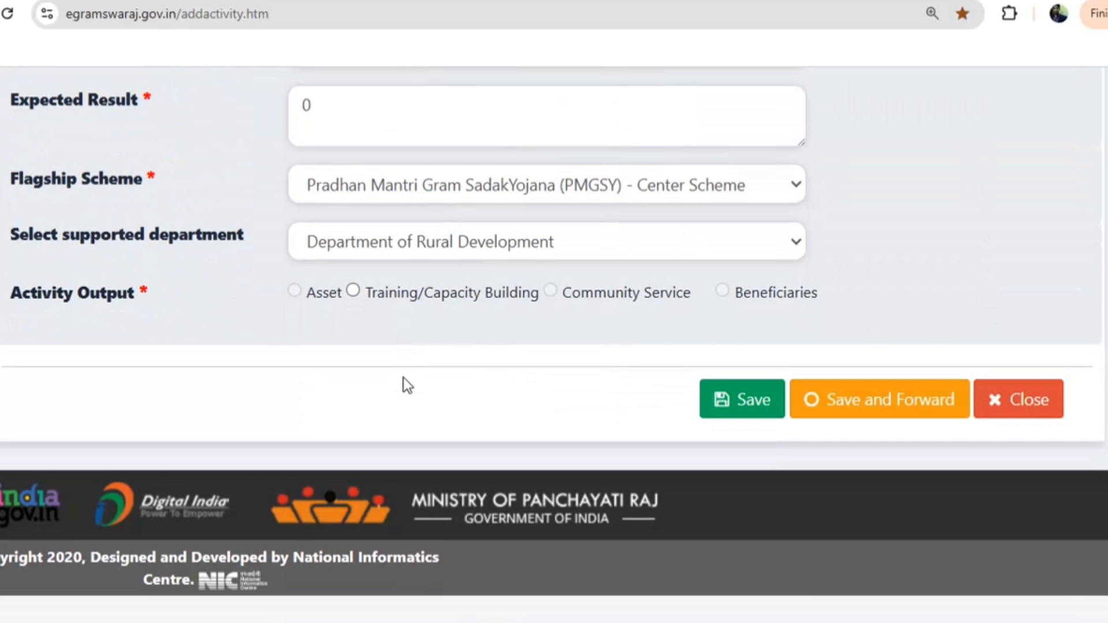
Submit a Training/Capacity Building output: Basic Foundation Course by Private, 1 in each field
left_click(354, 293)
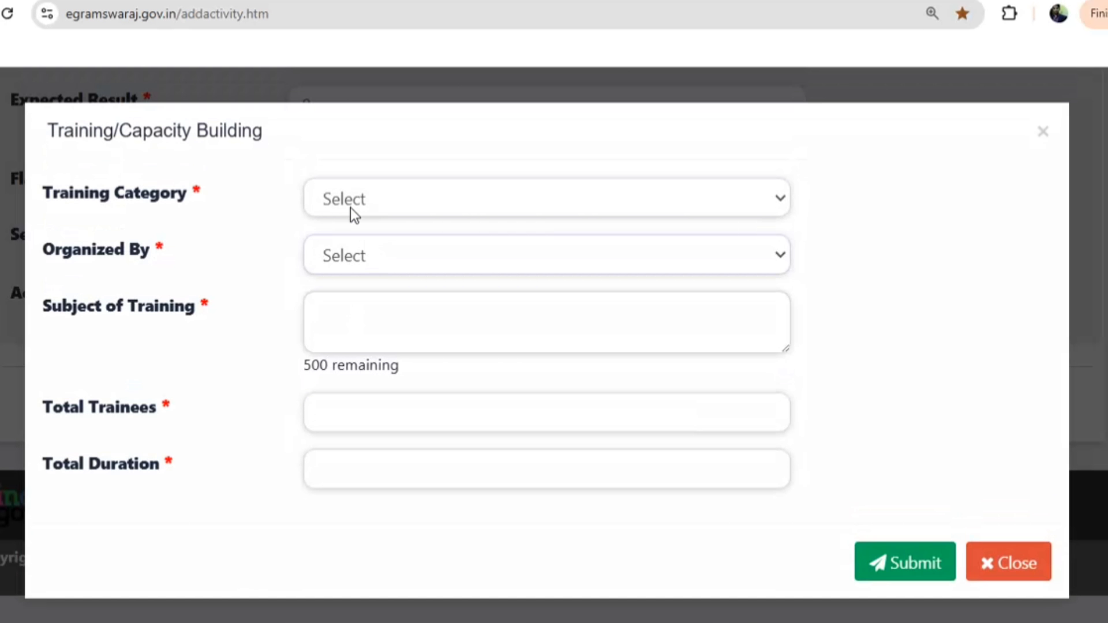
left_click(351, 208)
left_click(352, 294)
left_click(357, 264)
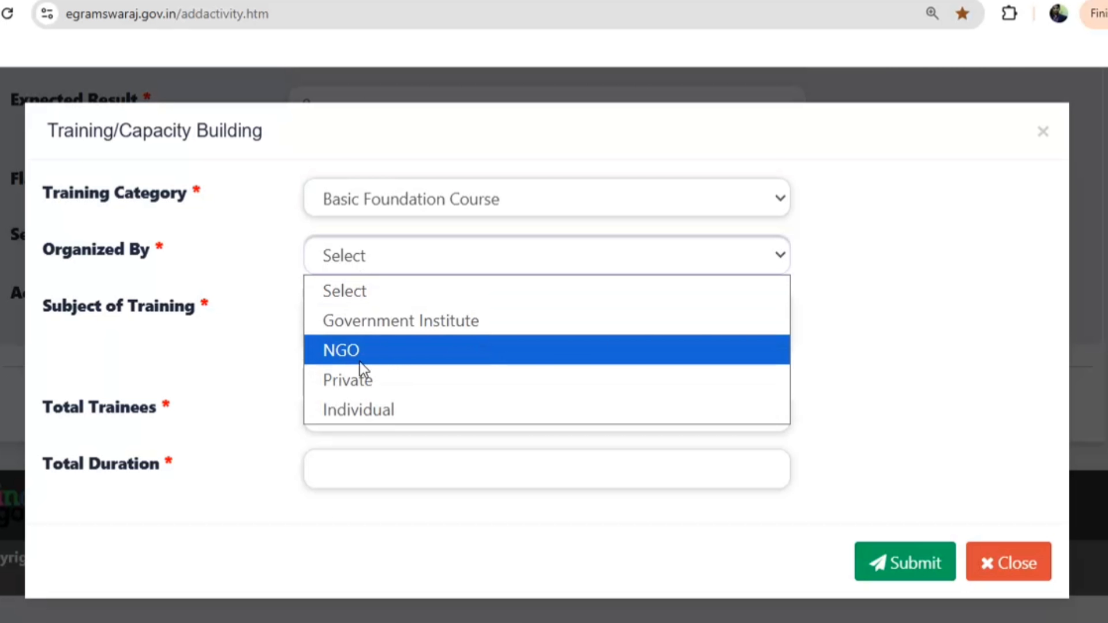
left_click(355, 386)
left_click(355, 343)
type("1")
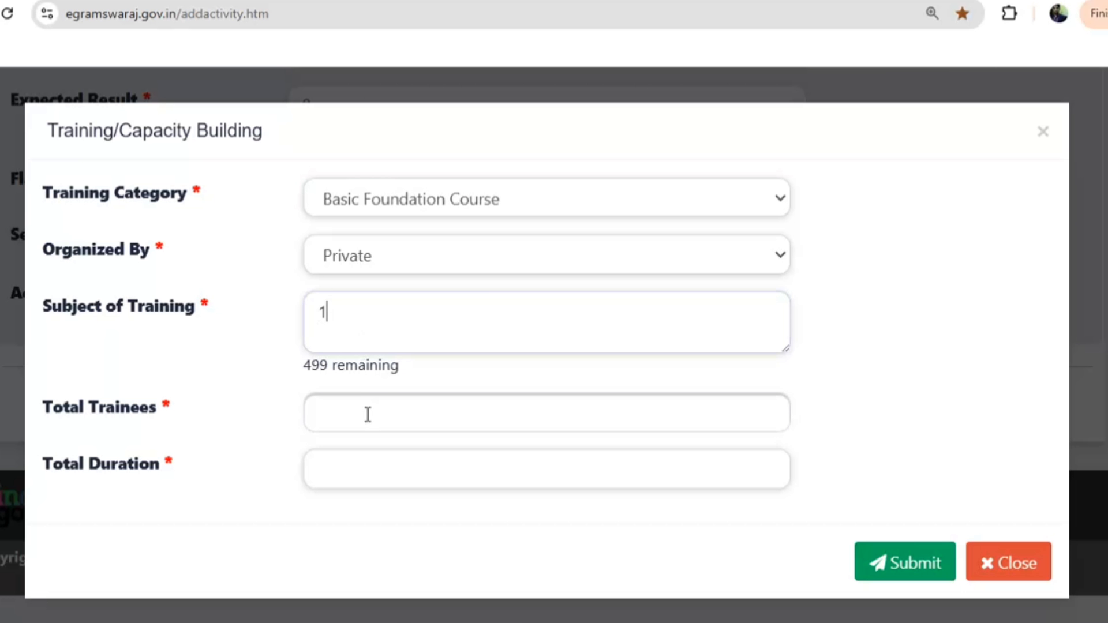
left_click(366, 413)
type("1")
left_click(369, 459)
type("1")
left_click(877, 561)
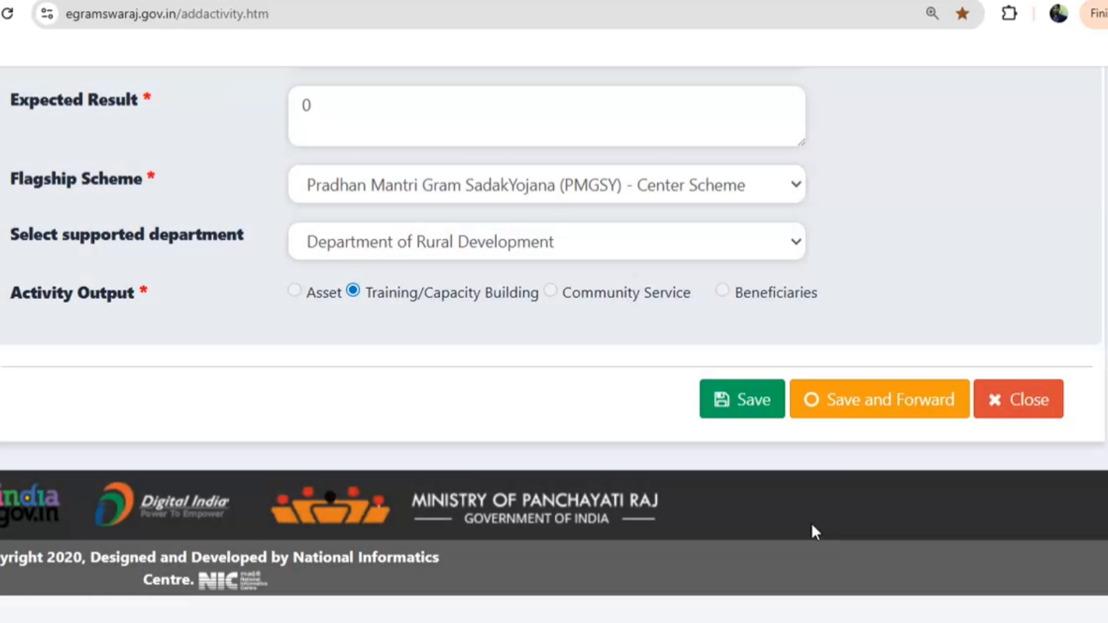
Save and forward the new activity to the Planner, then list the Plan Pending plans in Manage Plan
left_click(840, 413)
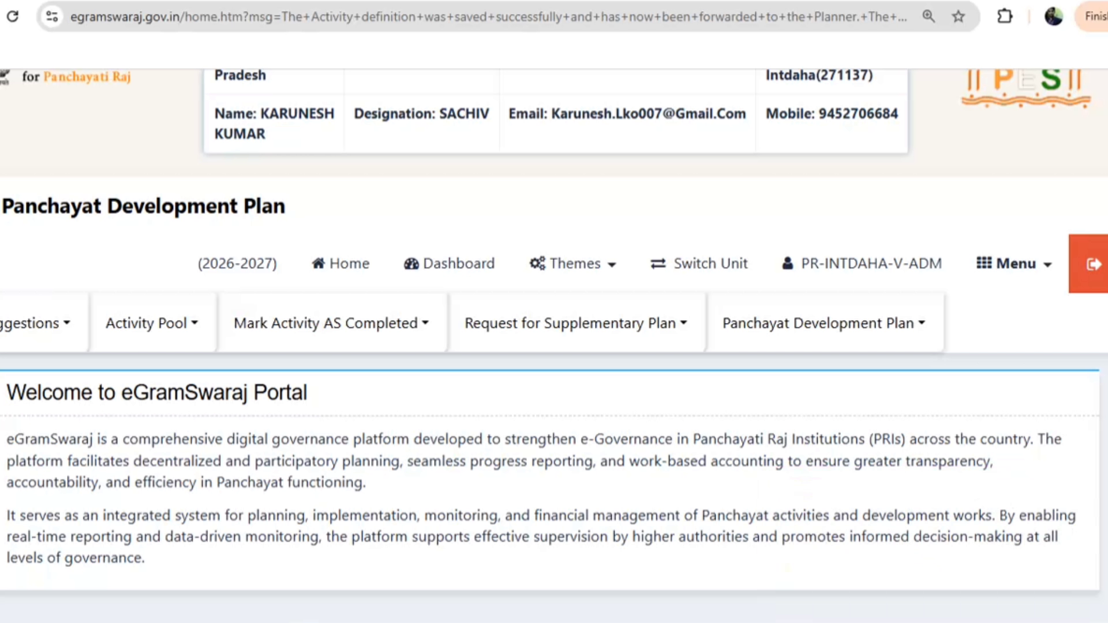
left_click(830, 326)
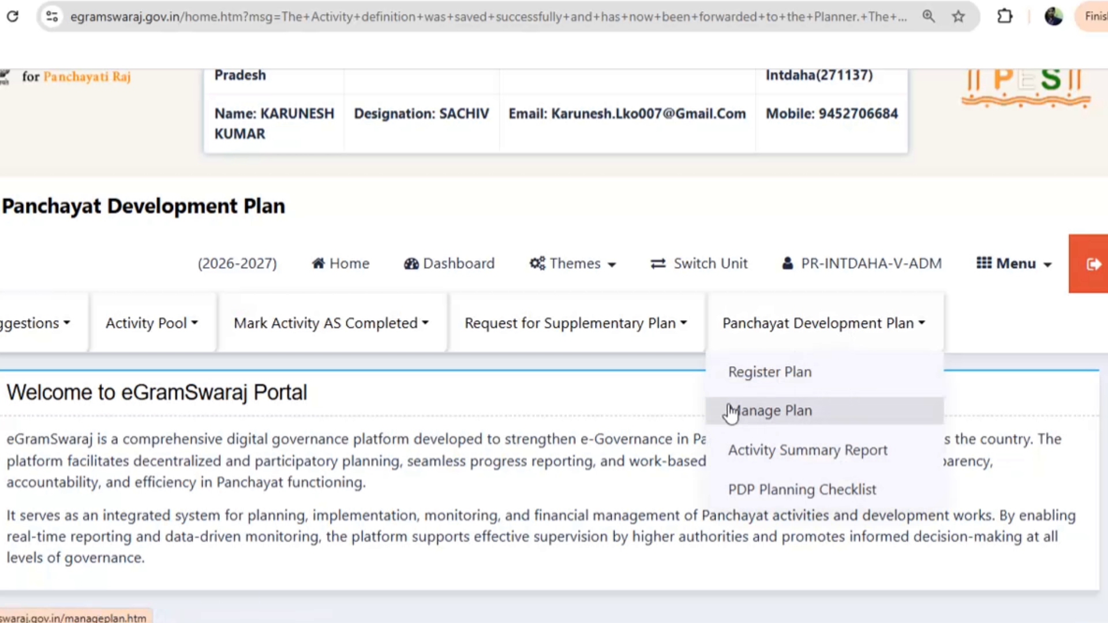
left_click(732, 411)
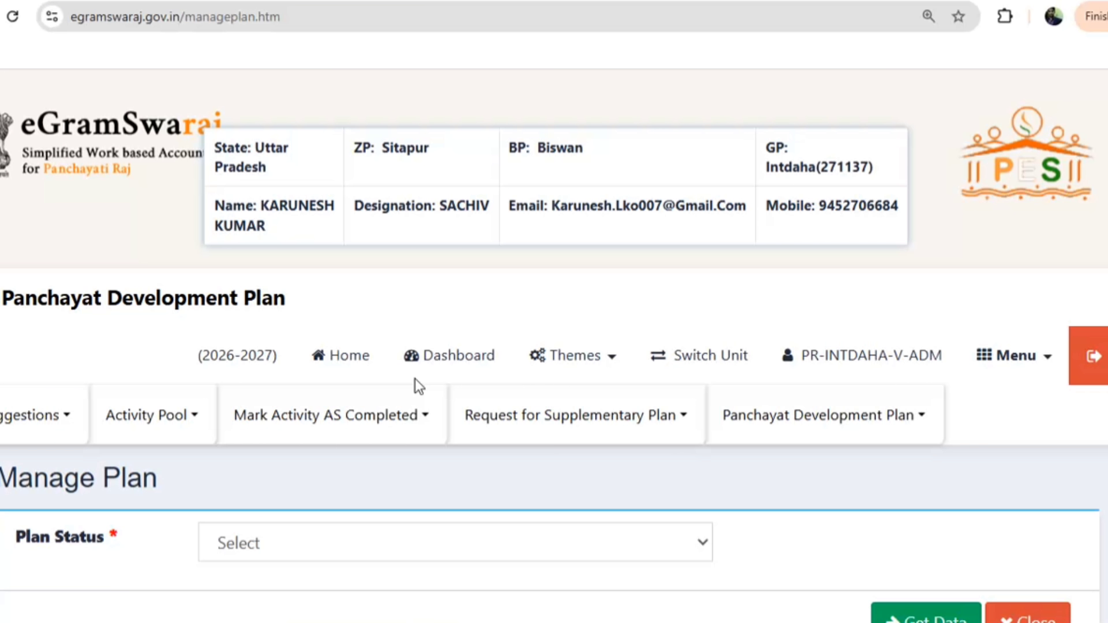
scroll(421, 377, "down", 5)
left_click(288, 185)
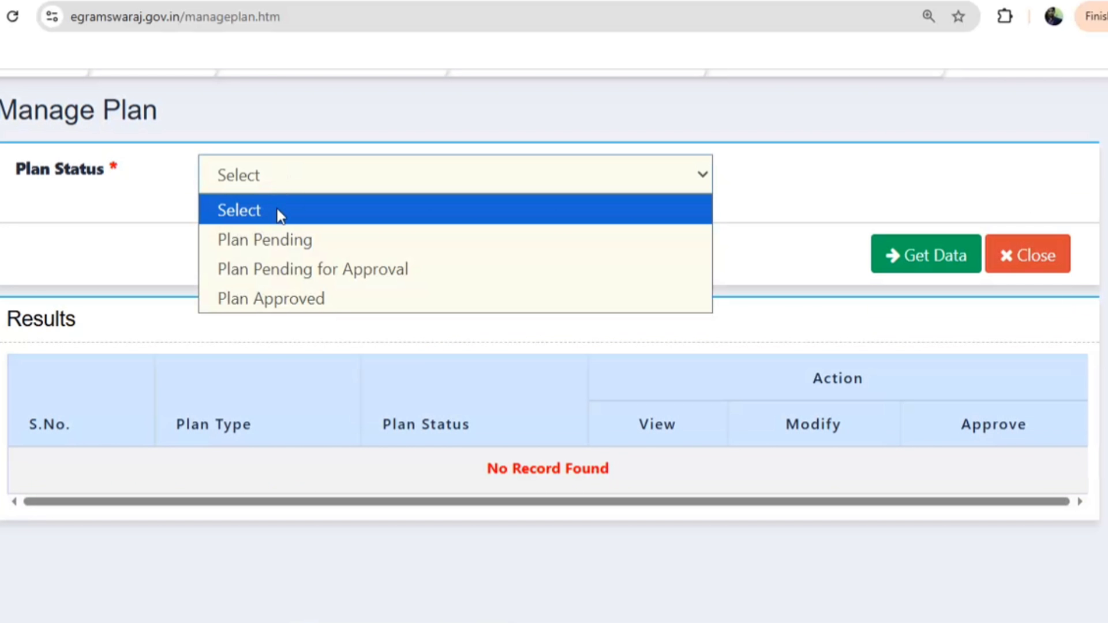
left_click(271, 245)
left_click(941, 261)
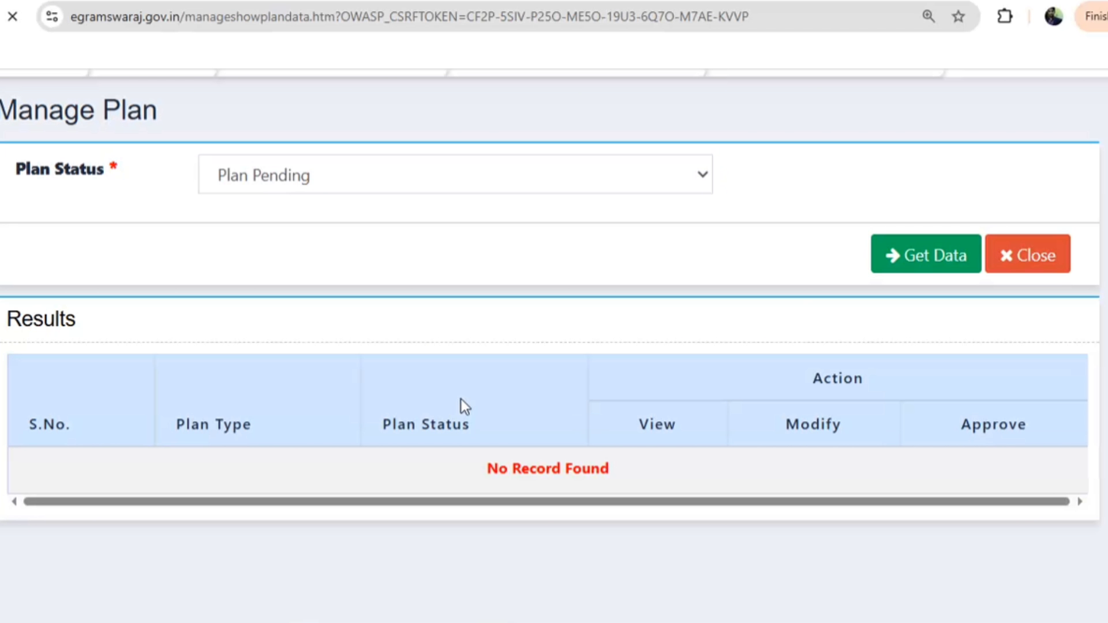
Open the pending Main 2026-27 plan for modification and view its activities
scroll(491, 399, "down", 6)
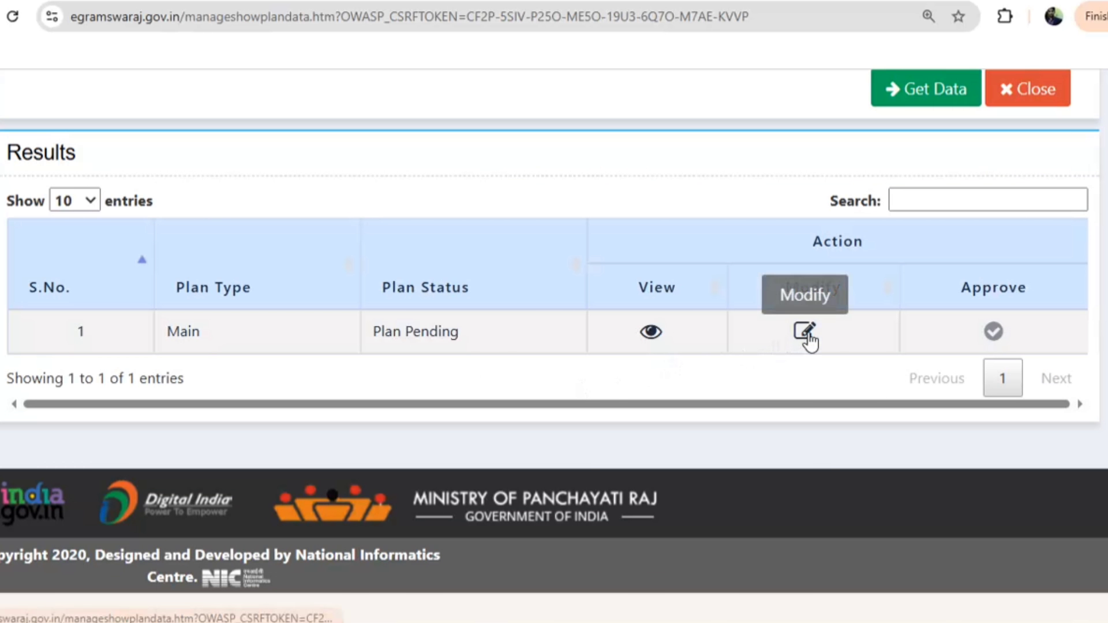
left_click(804, 332)
left_click(847, 202)
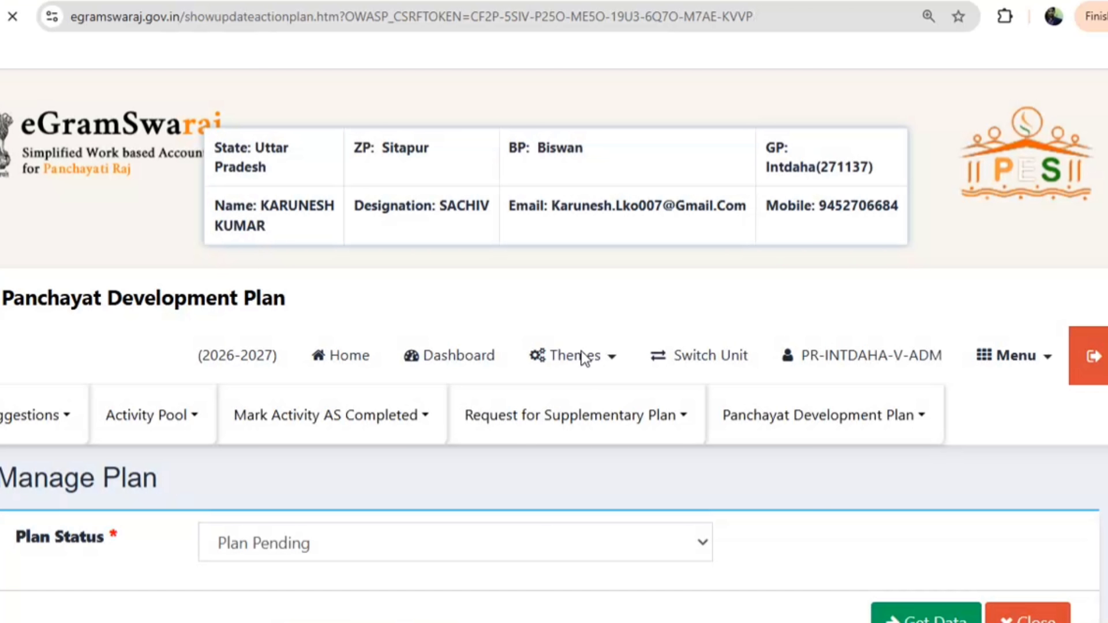
scroll(581, 351, "down", 20)
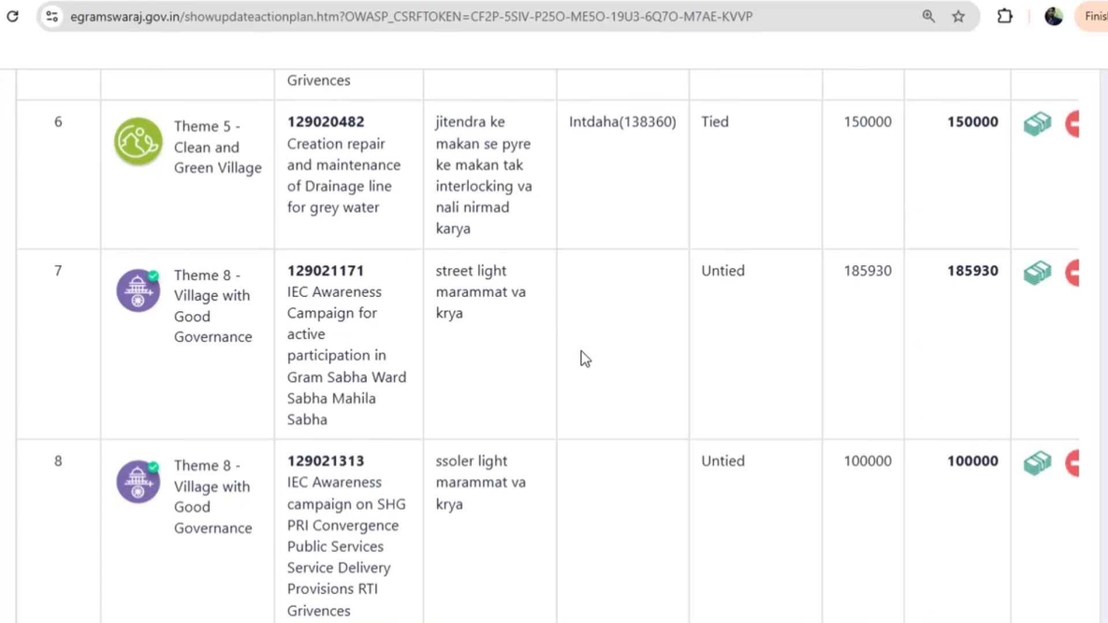
scroll(581, 353, "down", 20)
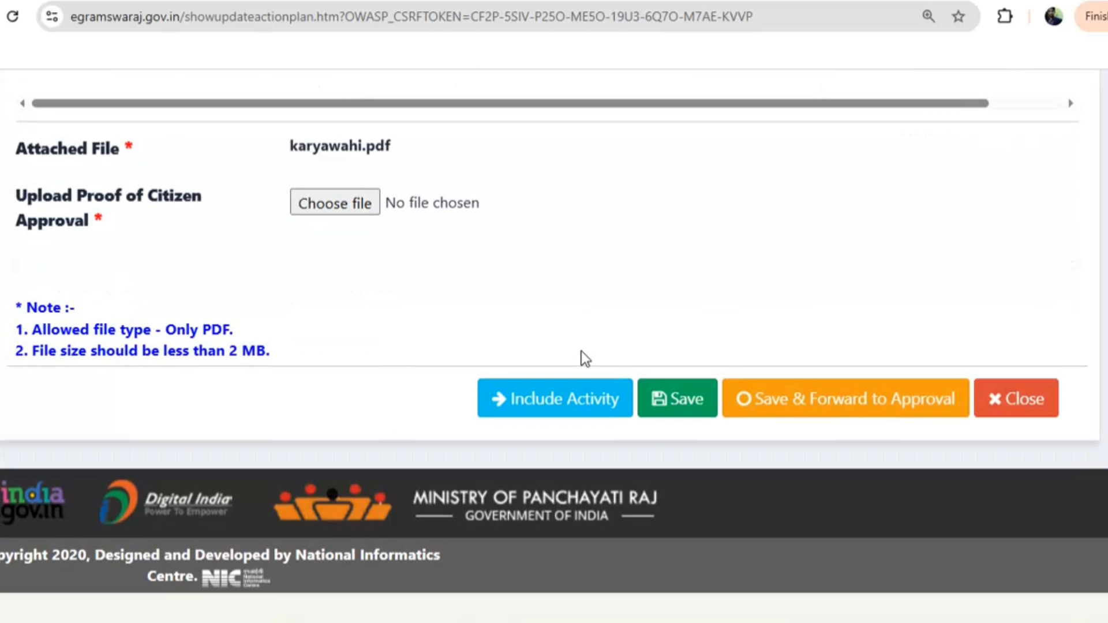
Tick all the available activities in the include list and add them to the plan
left_click(555, 398)
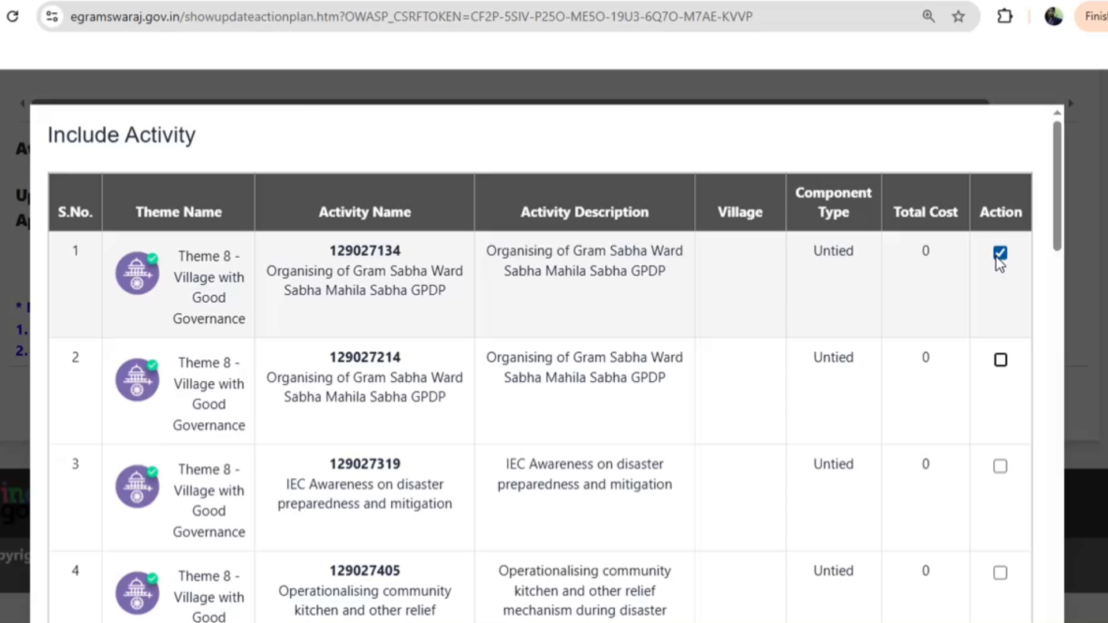
key("space")
key("Tab")
key("space")
key("Tab")
key("space")
key("Tab")
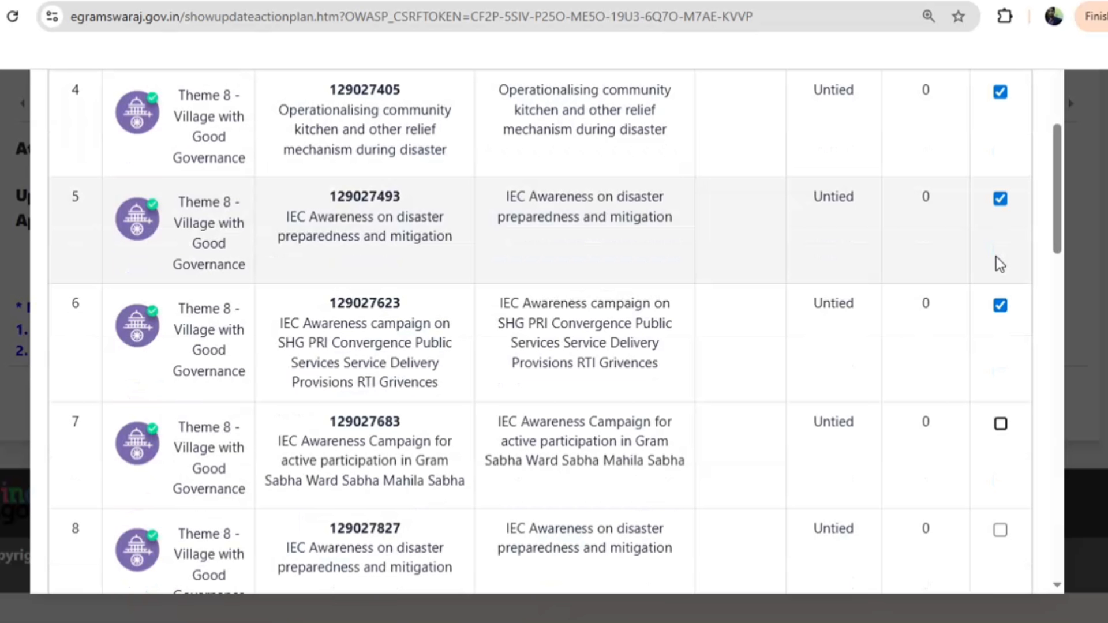
key("Tab")
key("space")
key("Tab")
key("space")
key("Tab")
key("space")
key("Tab")
key("space")
key("Tab")
key("space")
key("Tab")
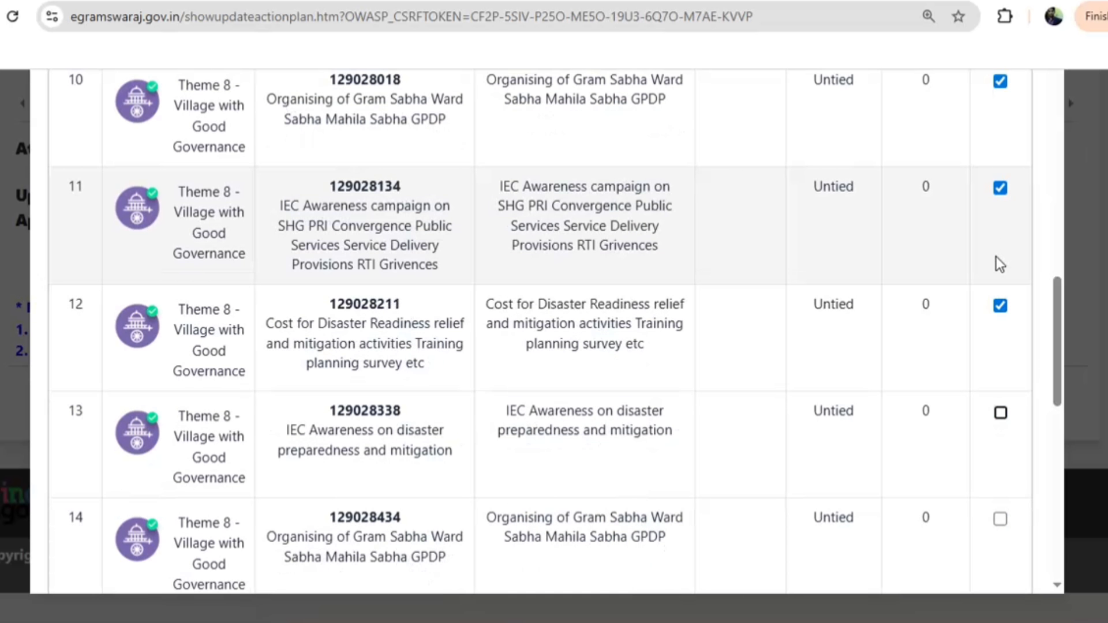
key("space")
key("Tab")
key("space")
key("Tab")
key("space")
key("Tab")
key("space")
key("Tab")
key("space")
key("Tab")
key("space")
key("Tab")
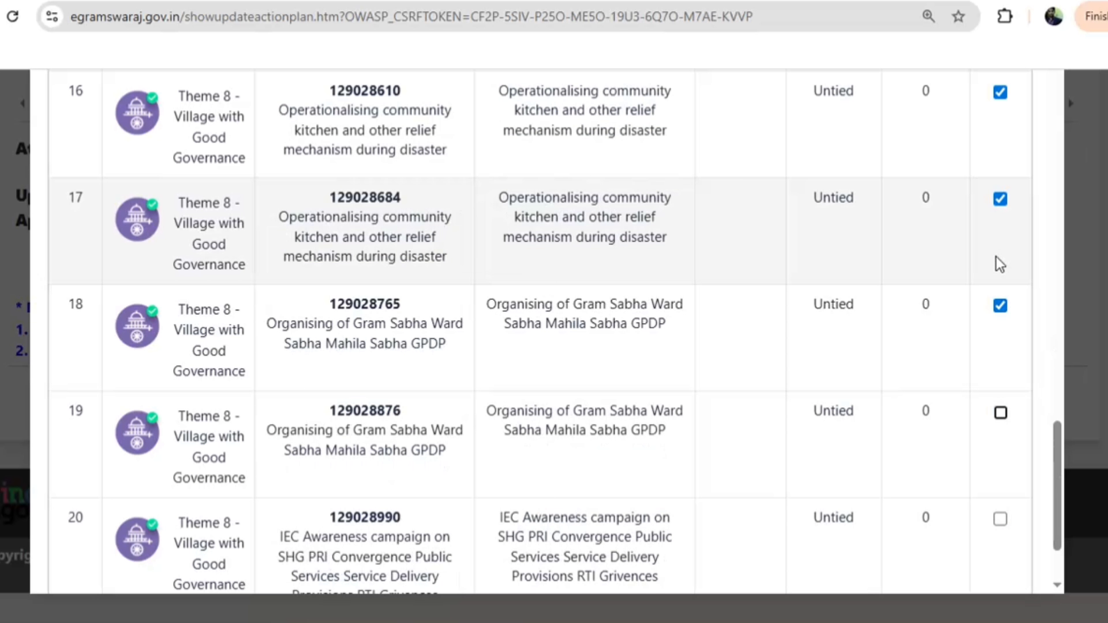
key("space")
key("Tab")
key("space")
key("Tab")
key("Return")
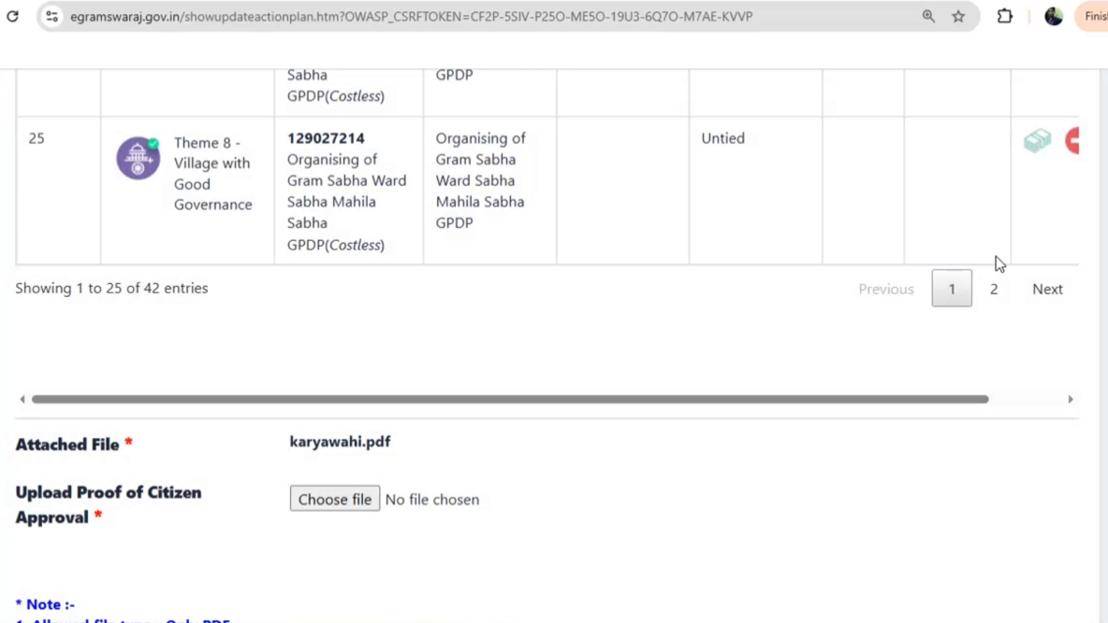
scroll(519, 462, "down", 5)
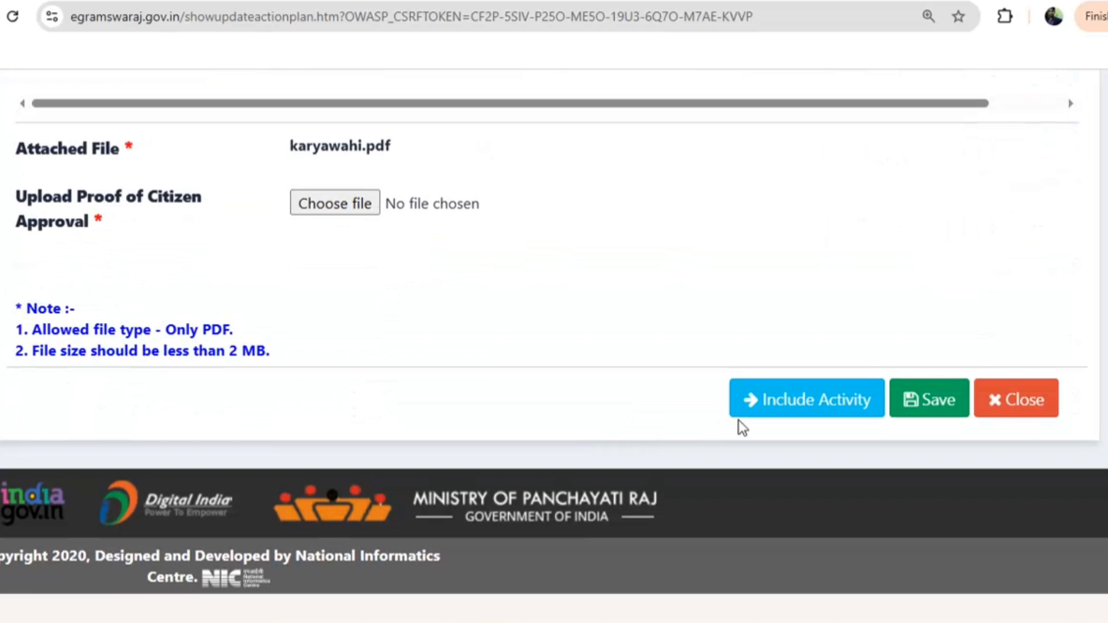
Include the IEC Awareness Campaign activity 129027683 in the plan as well
left_click(737, 410)
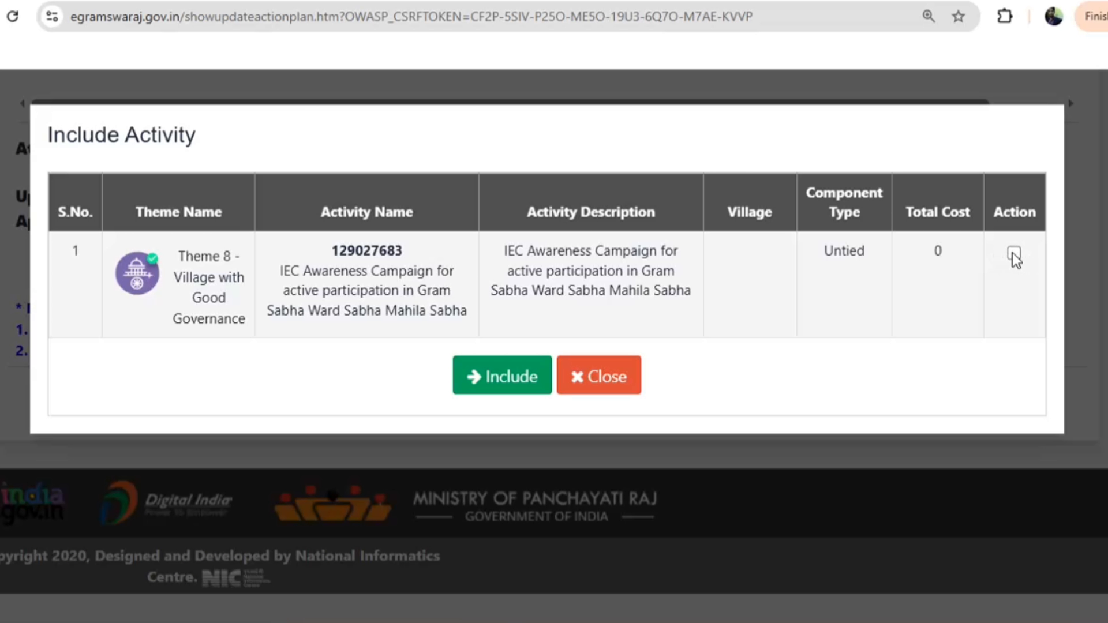
left_click(1014, 254)
left_click(505, 376)
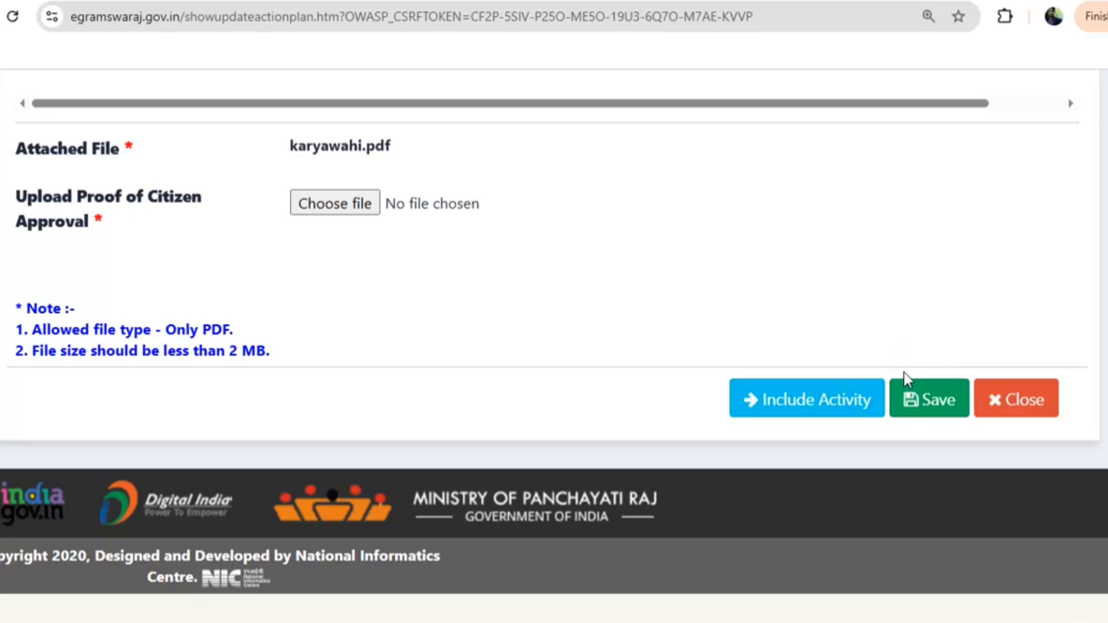
Show all entries in the activity table and save the modified development plan
scroll(285, 296, "up", 20)
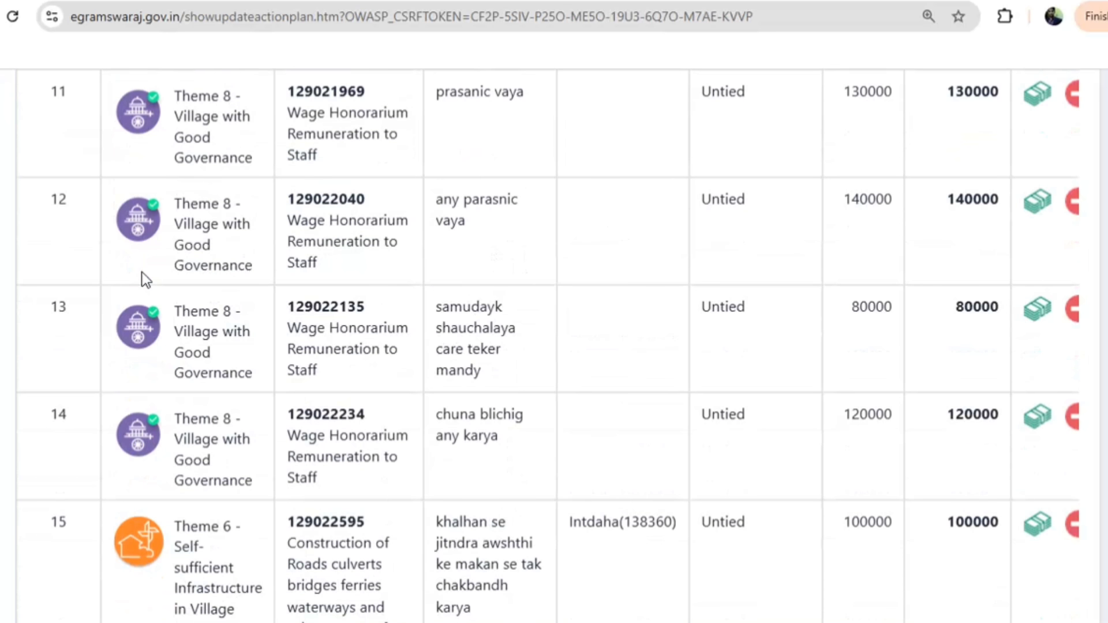
scroll(142, 273, "up", 20)
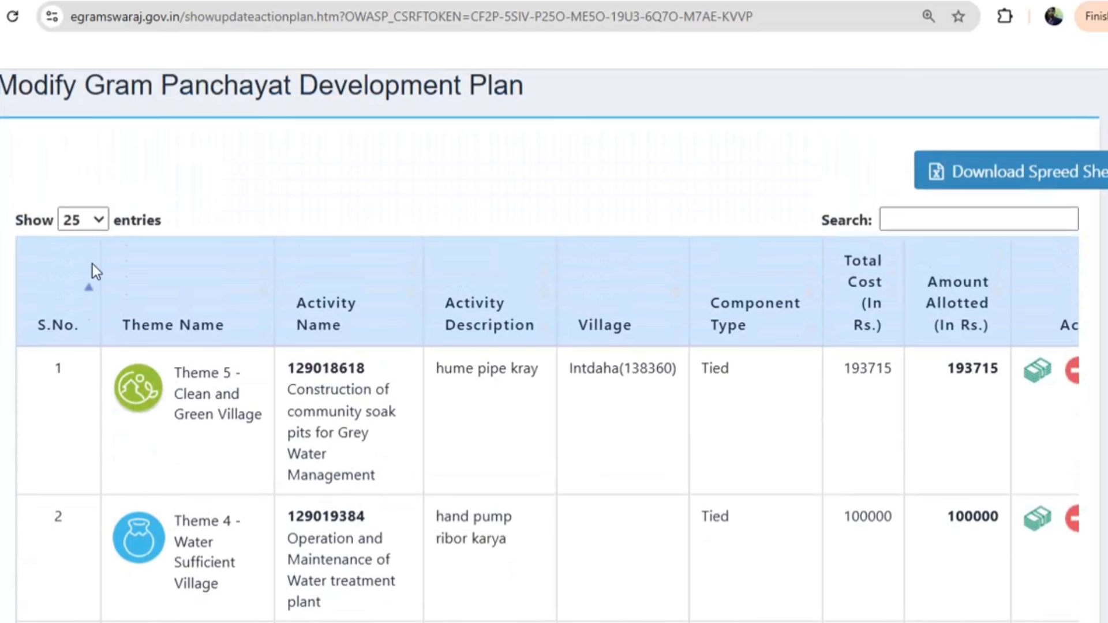
scroll(92, 264, "up", 5)
left_click(81, 571)
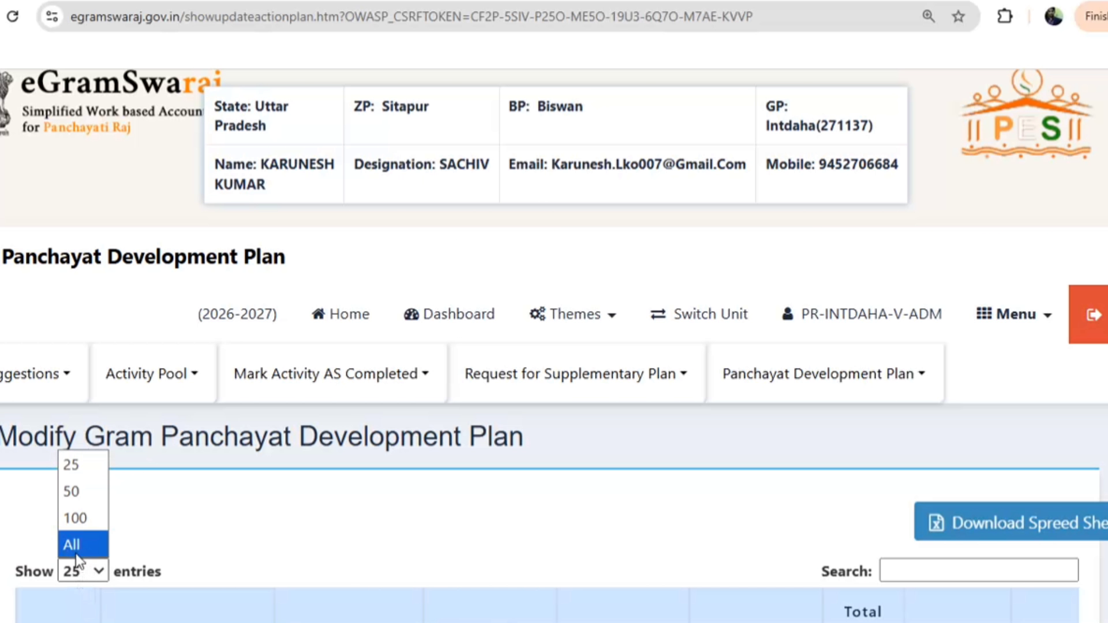
left_click(75, 552)
scroll(383, 403, "down", 15)
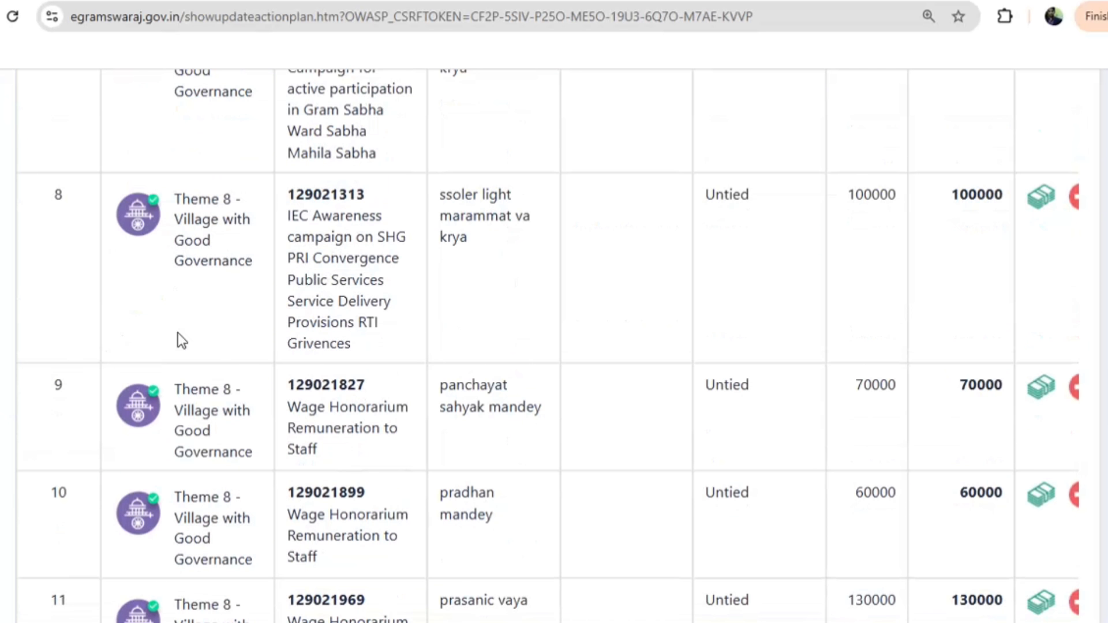
scroll(623, 317, "down", 20)
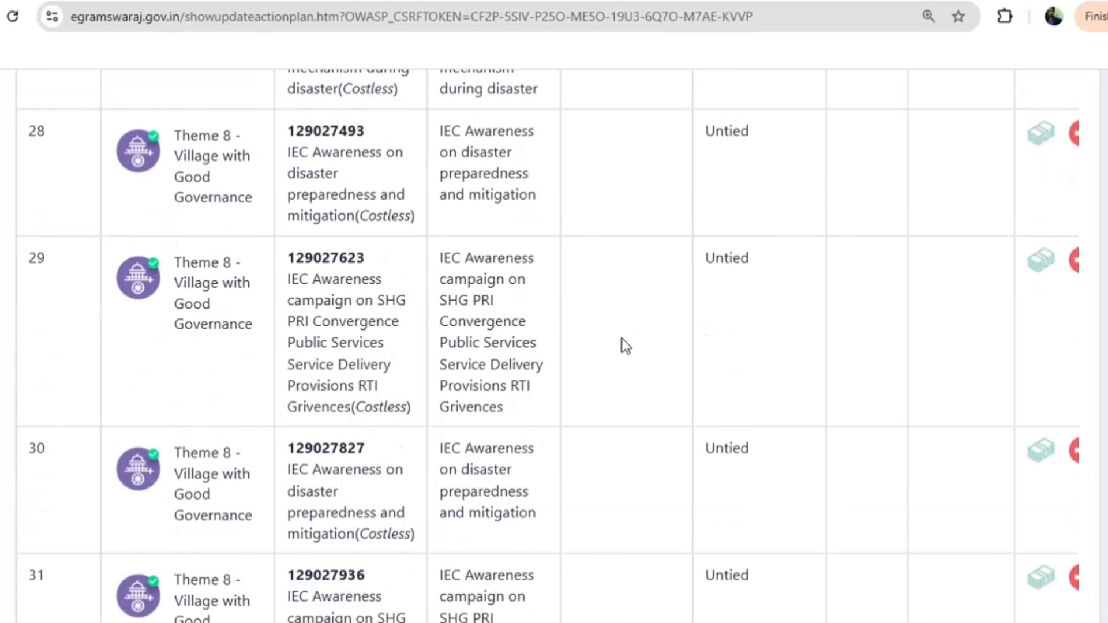
scroll(622, 345, "down", 20)
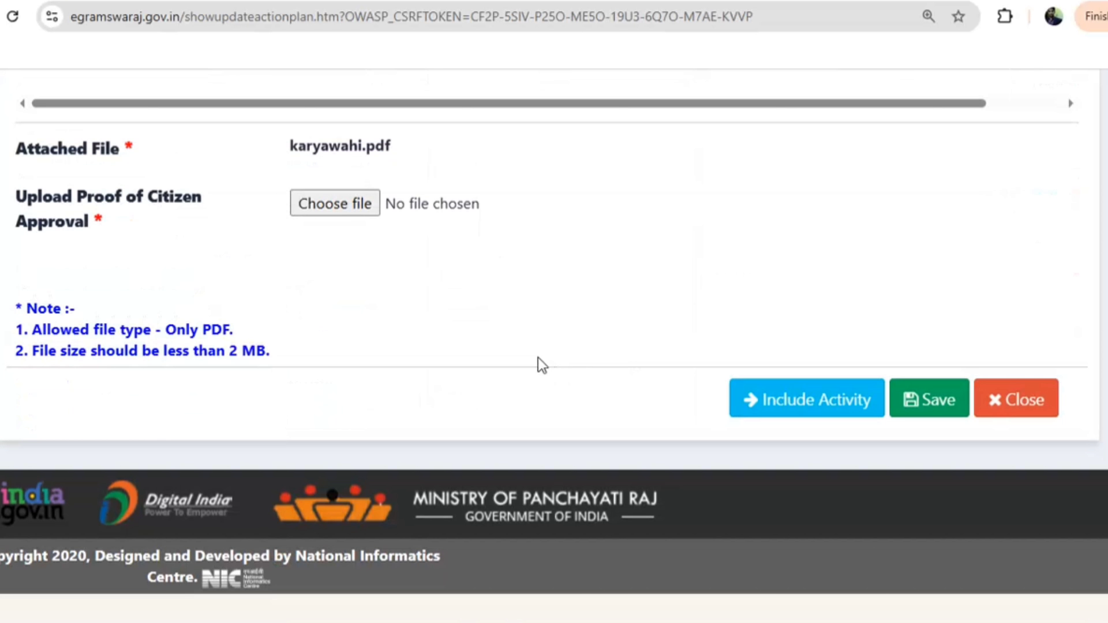
left_click(916, 404)
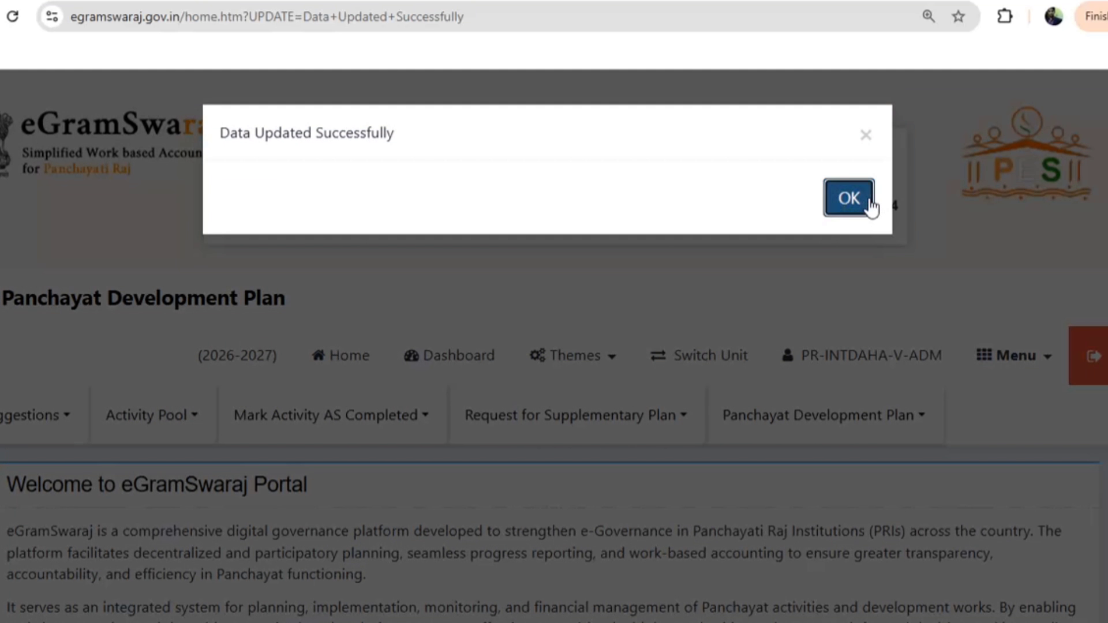
Dismiss the data-updated message and fetch the Plan Pending plans from Manage Plan
left_click(869, 203)
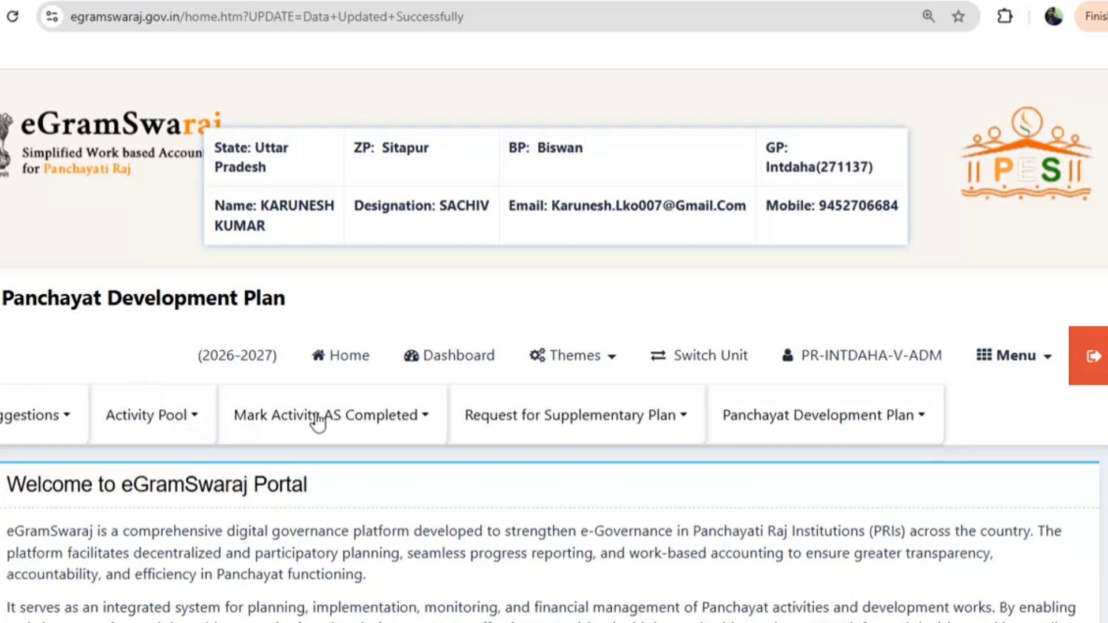
scroll(520, 369, "down", 3)
left_click(804, 234)
left_click(786, 322)
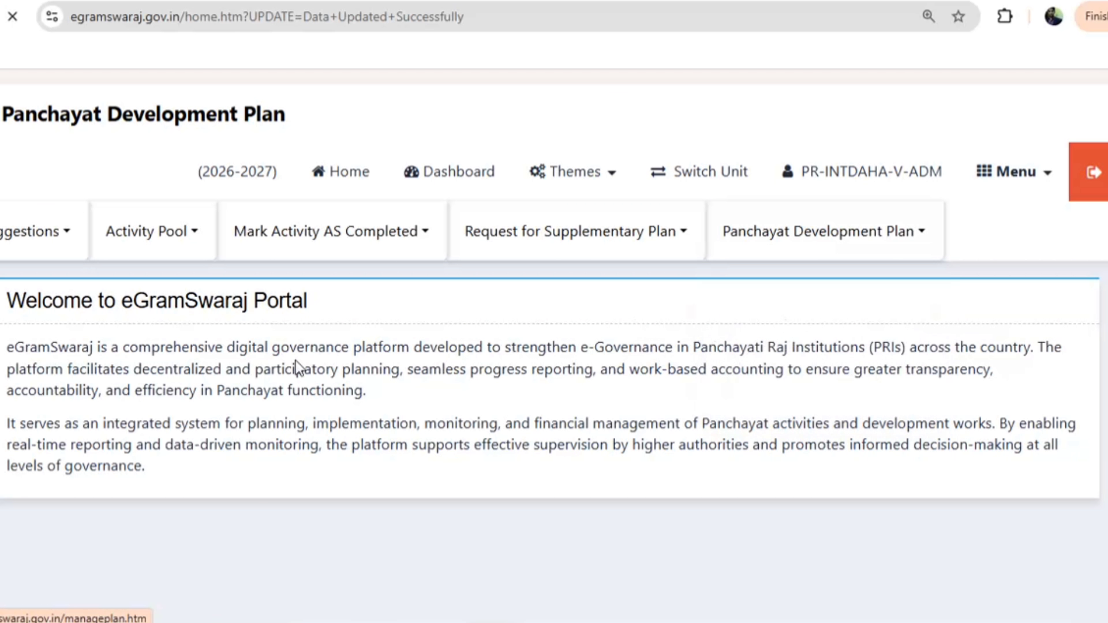
scroll(619, 356, "down", 5)
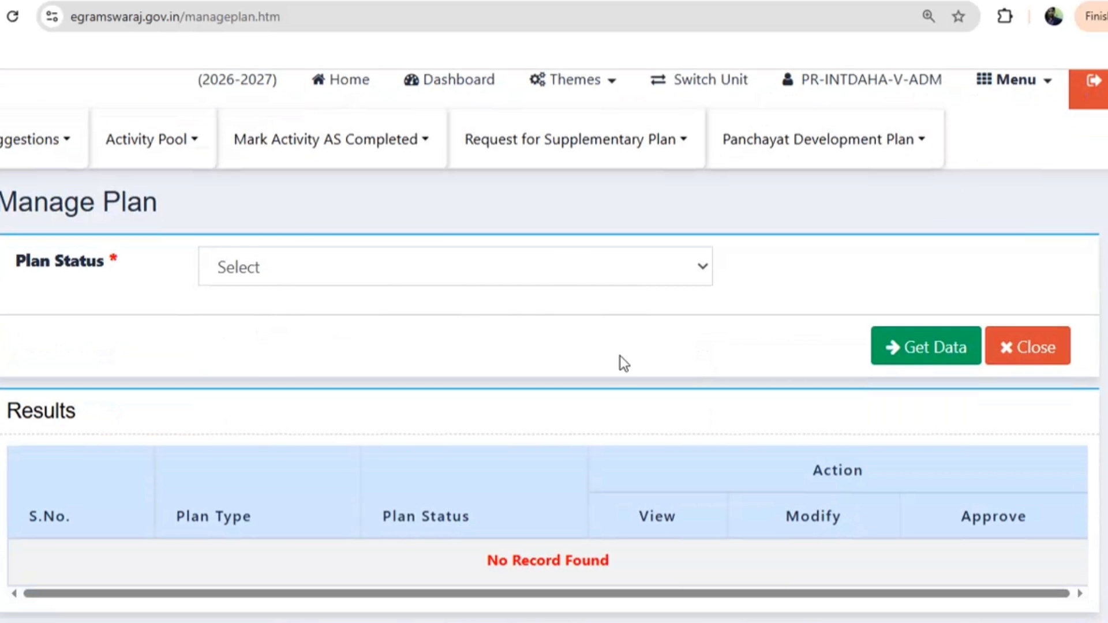
left_click(233, 275)
left_click(265, 331)
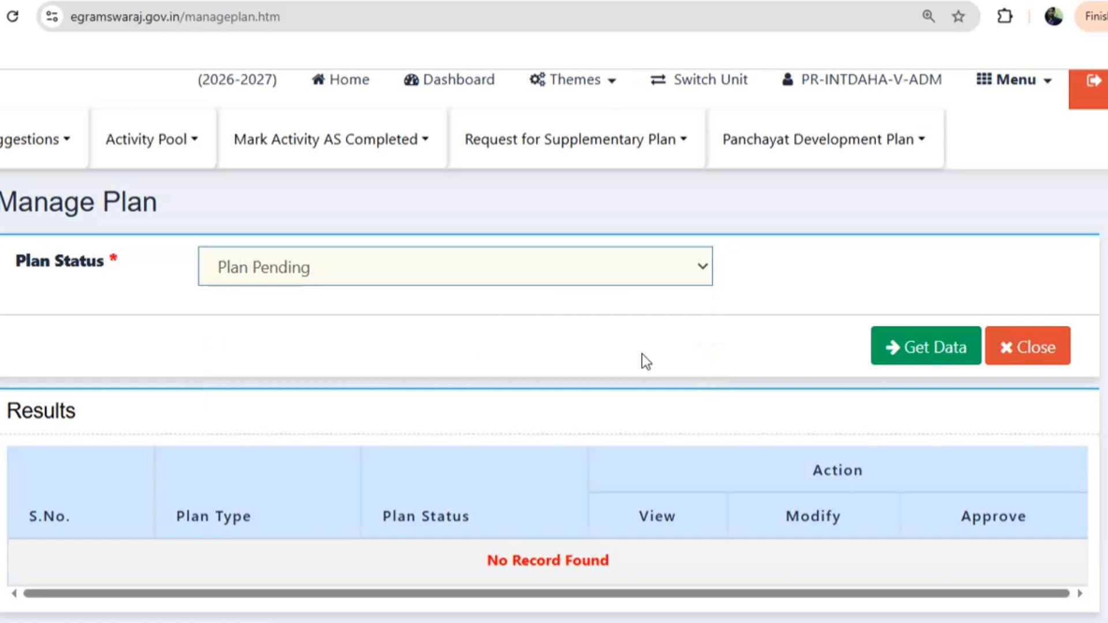
left_click(917, 365)
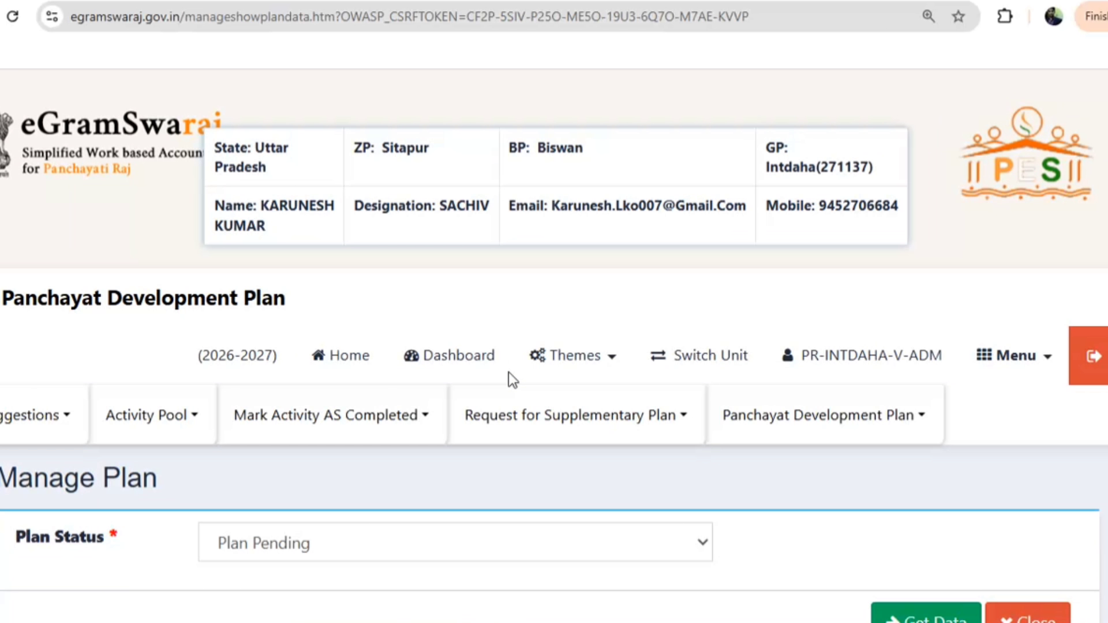
scroll(508, 372, "down", 8)
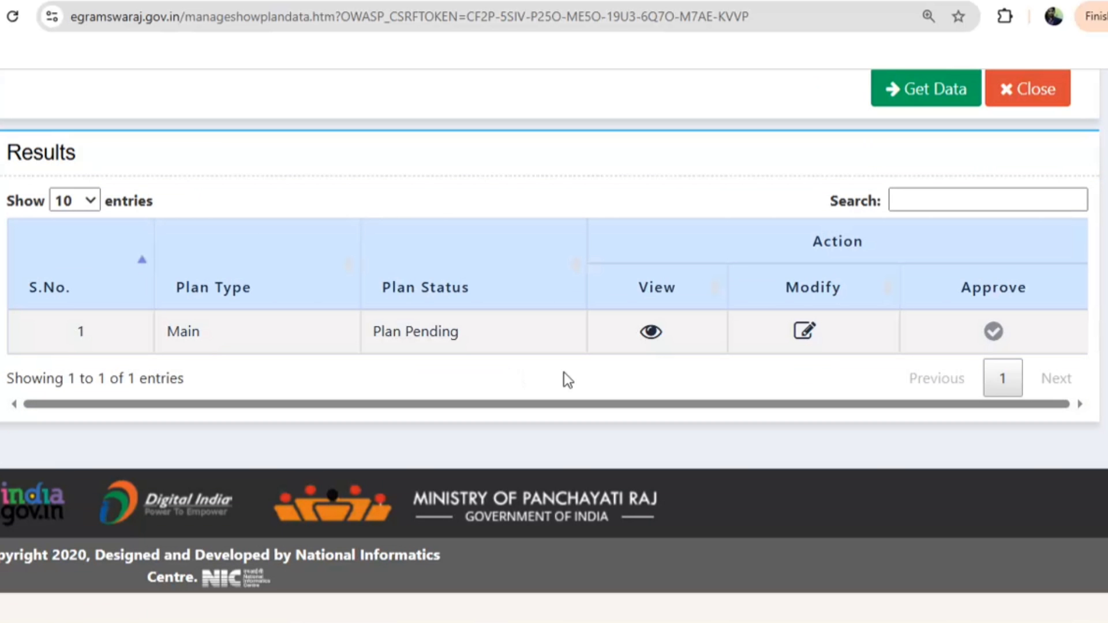
Open the pending Main plan for modification and scroll down to its included activities
left_click(801, 332)
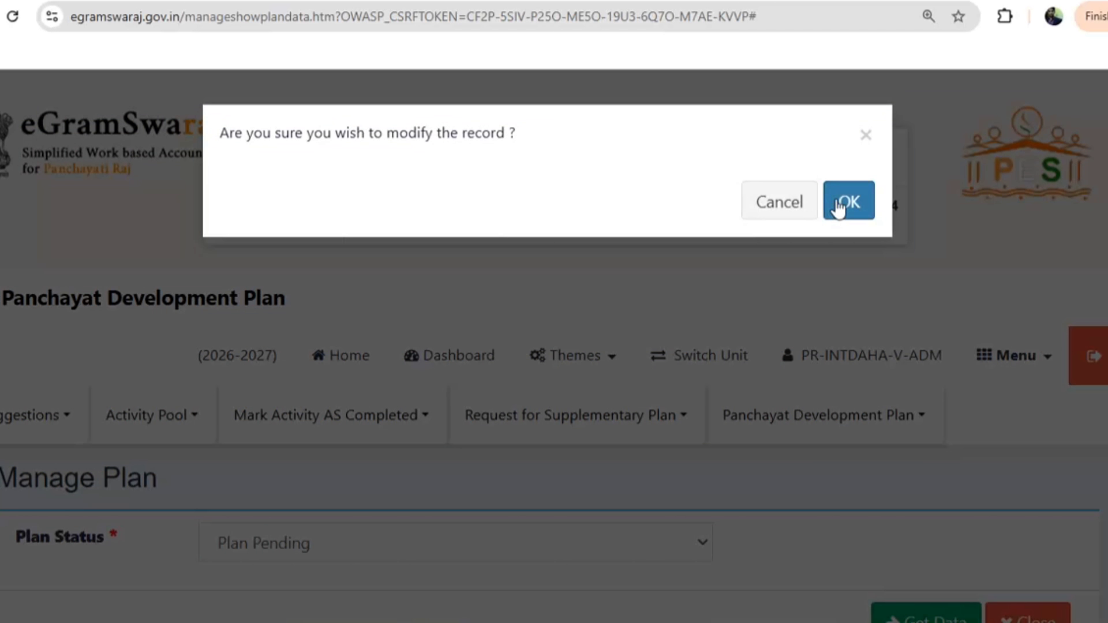
left_click(844, 204)
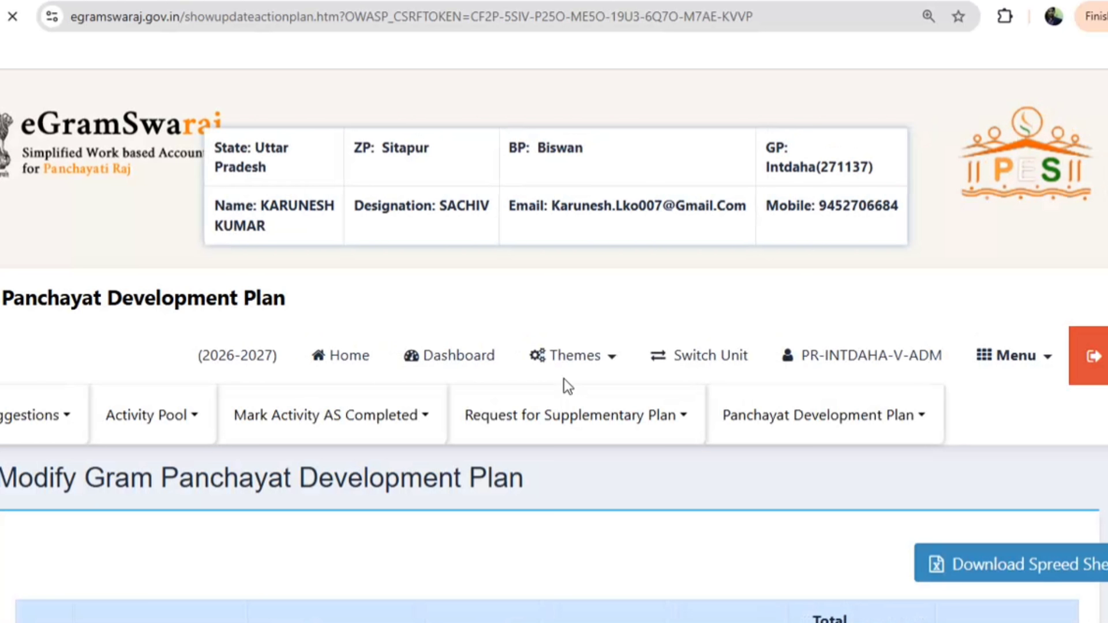
scroll(554, 383, "down", 7)
scroll(554, 384, "down", 20)
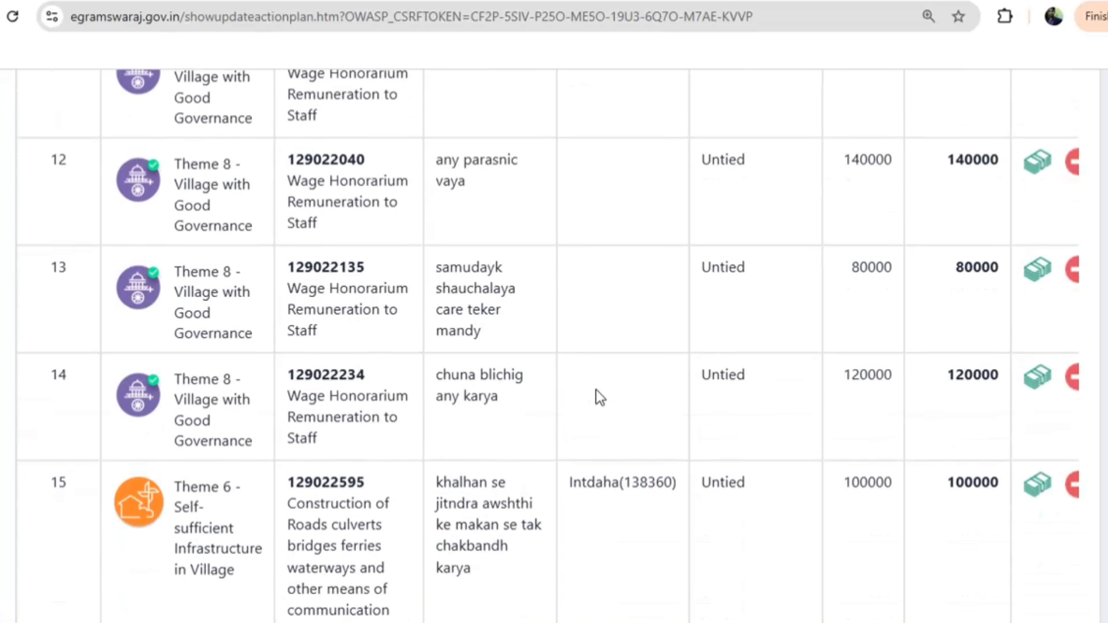
scroll(615, 398, "down", 15)
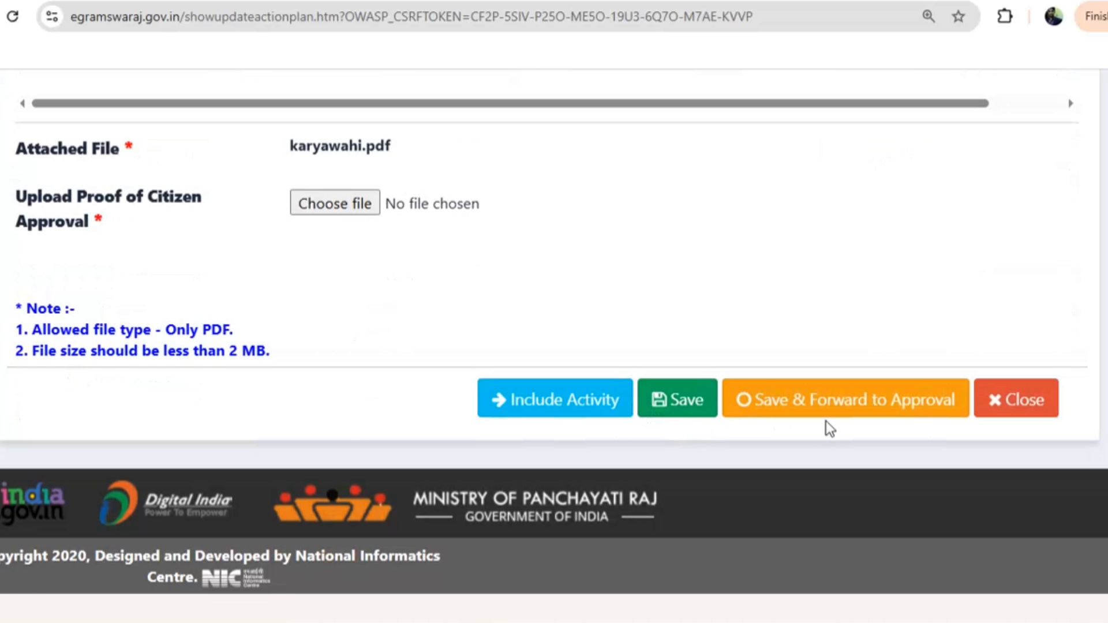
left_click(826, 410)
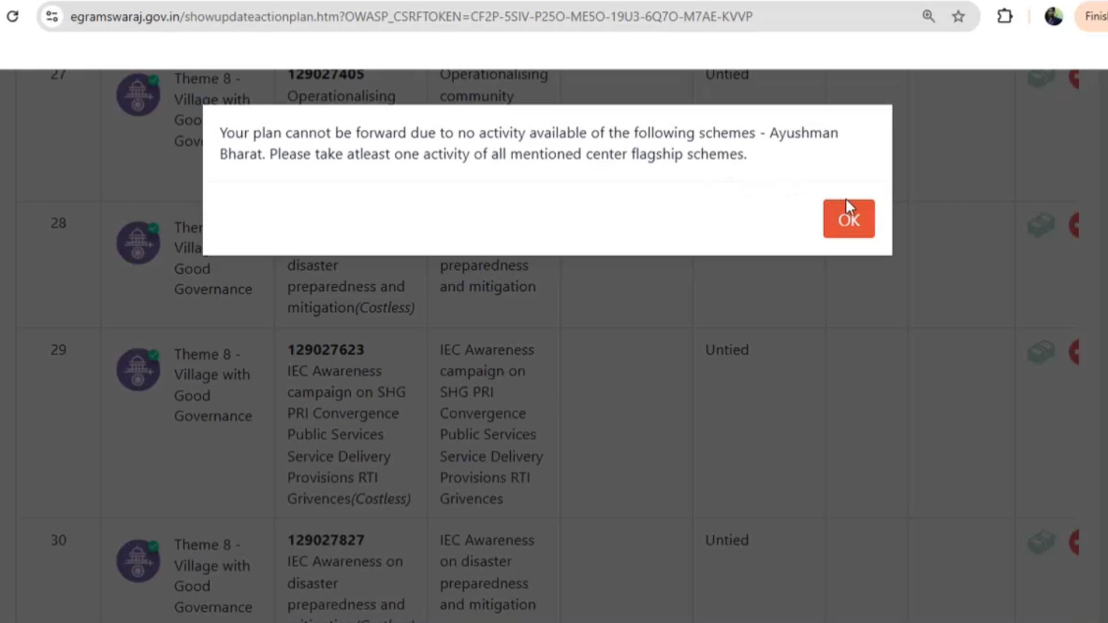
left_click(849, 222)
scroll(356, 445, "up", 10)
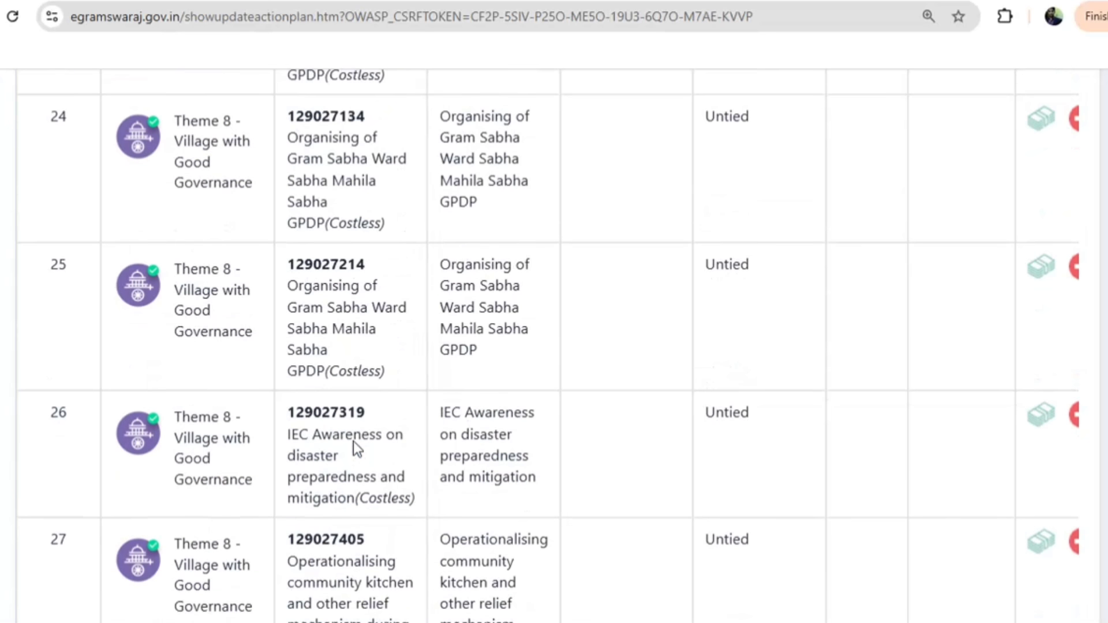
scroll(181, 406, "up", 15)
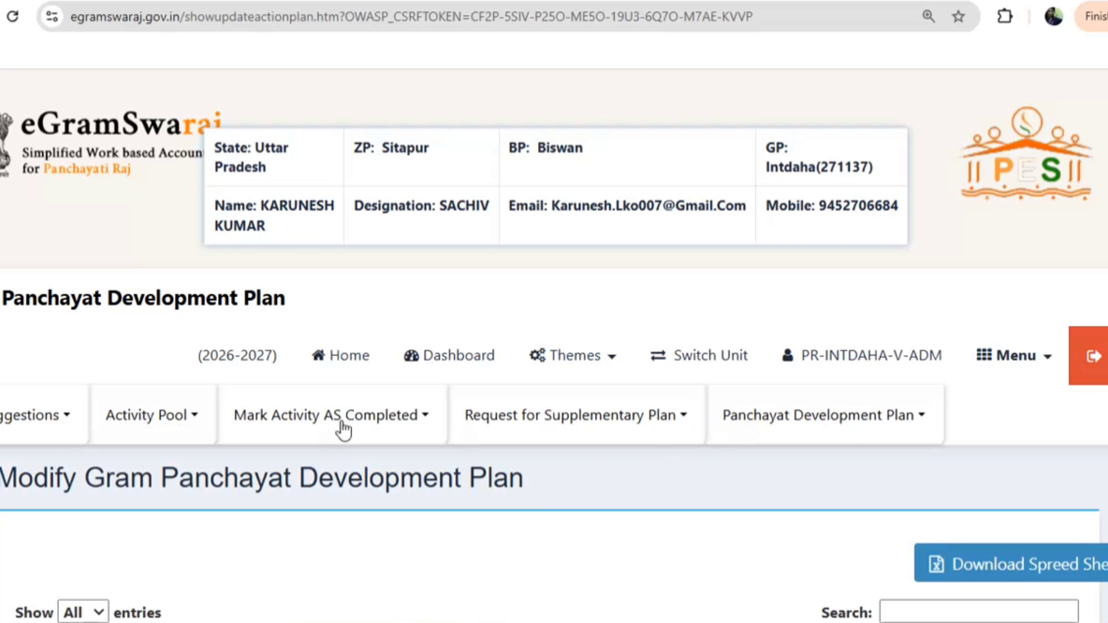
Register a new theme-wise activity: Theme 8 - Village with Good Governance, community kitchen relief
left_click(183, 420)
left_click(167, 465)
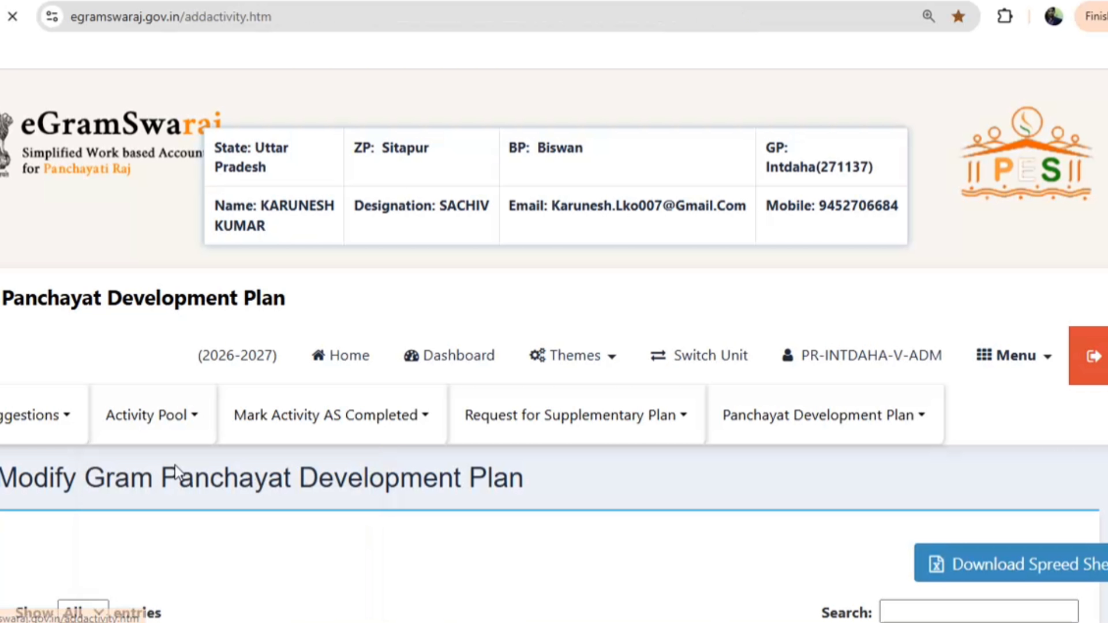
scroll(437, 386, "down", 5)
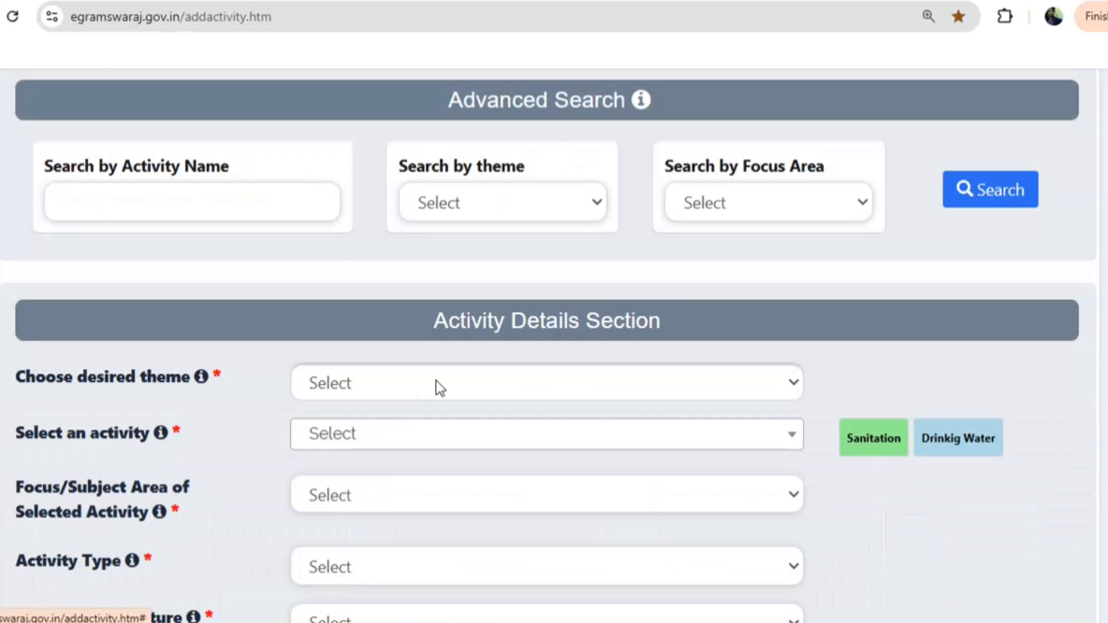
left_click(405, 382)
left_click(424, 321)
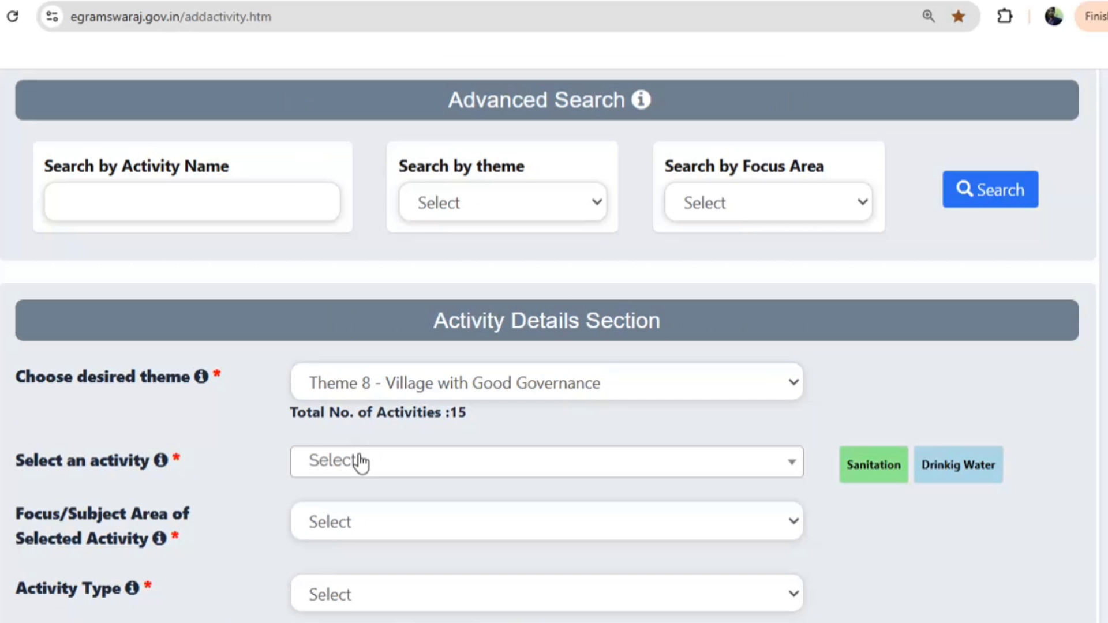
left_click(359, 462)
scroll(391, 339, "down", 8)
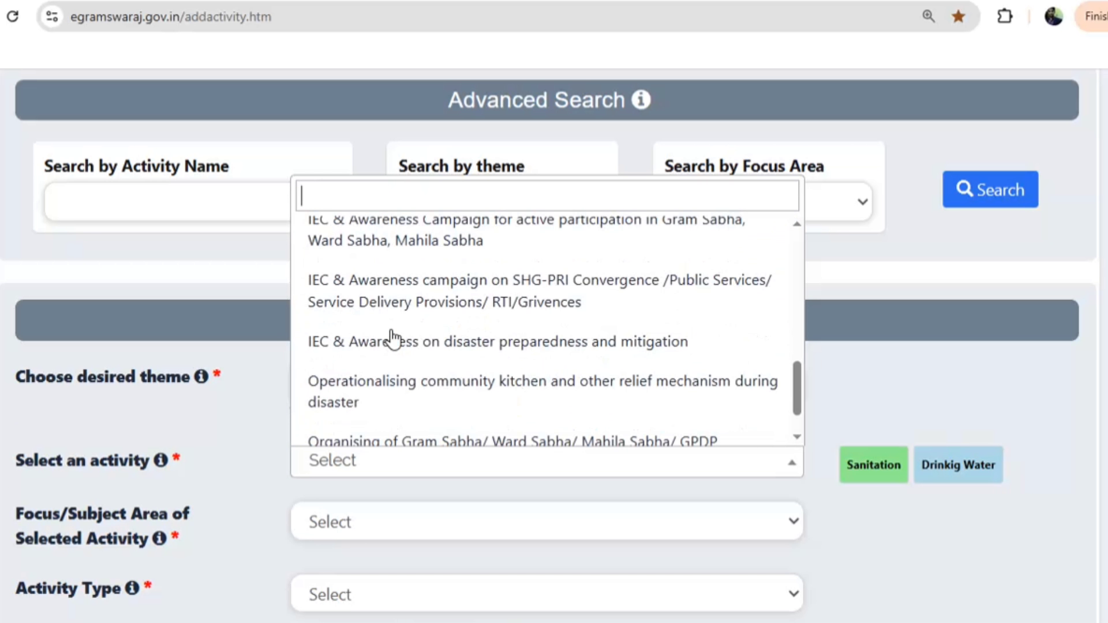
left_click(468, 346)
Set nature to New/Fresh, index indicator None, remarkably for All, and not Panchayat-funded
scroll(352, 521, "down", 4)
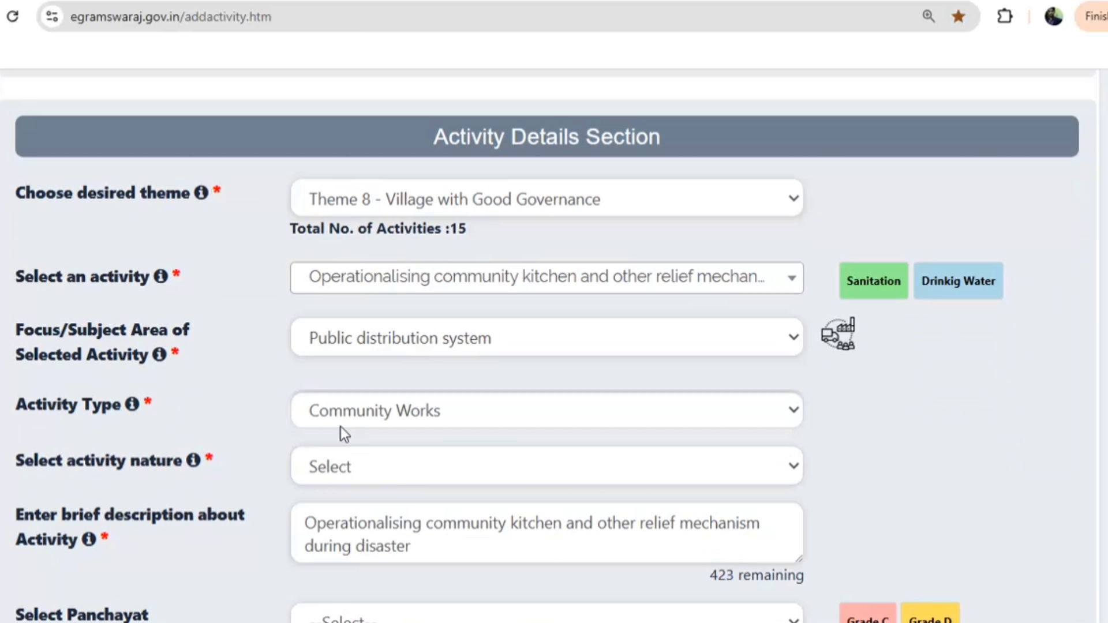
left_click(349, 473)
left_click(346, 531)
scroll(352, 508, "down", 7)
left_click(358, 497)
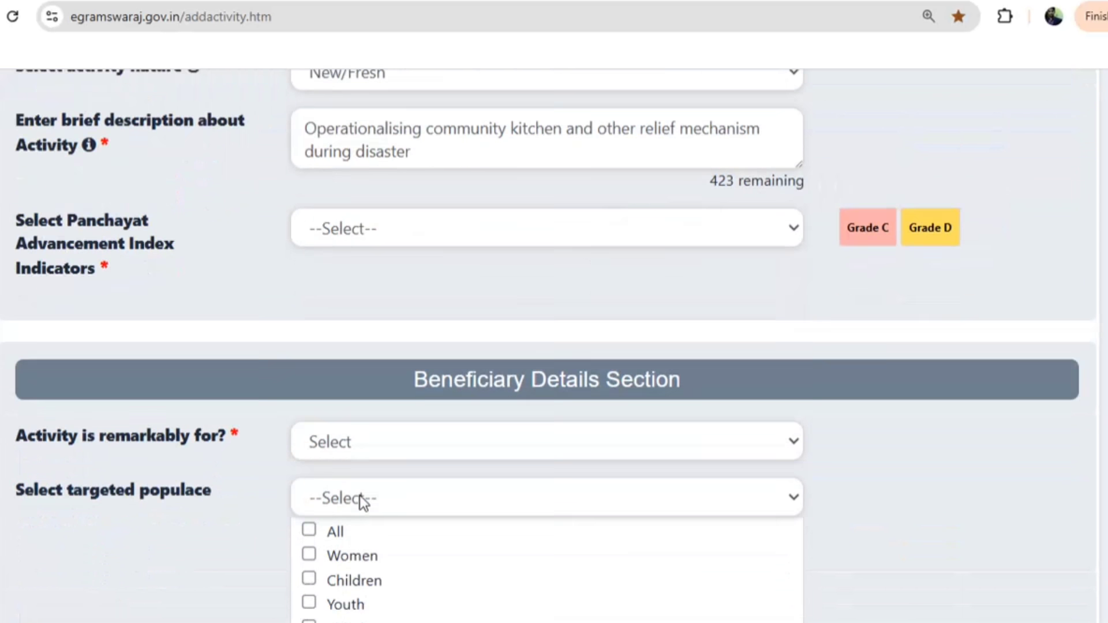
left_click(346, 176)
left_click(334, 201)
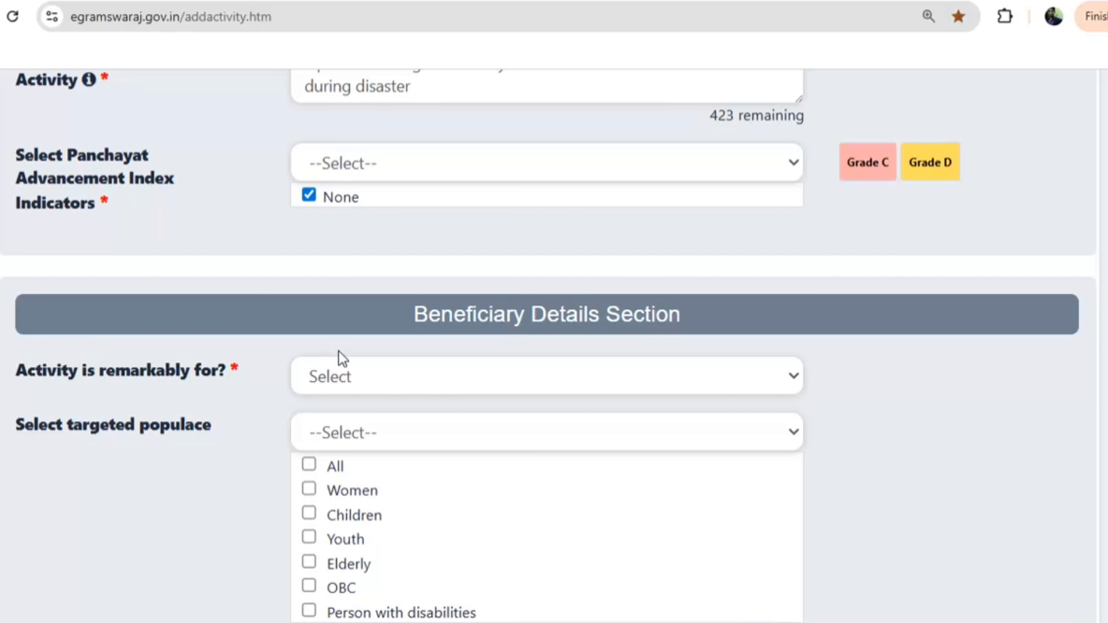
scroll(338, 351, "down", 5)
left_click(342, 92)
left_click(337, 166)
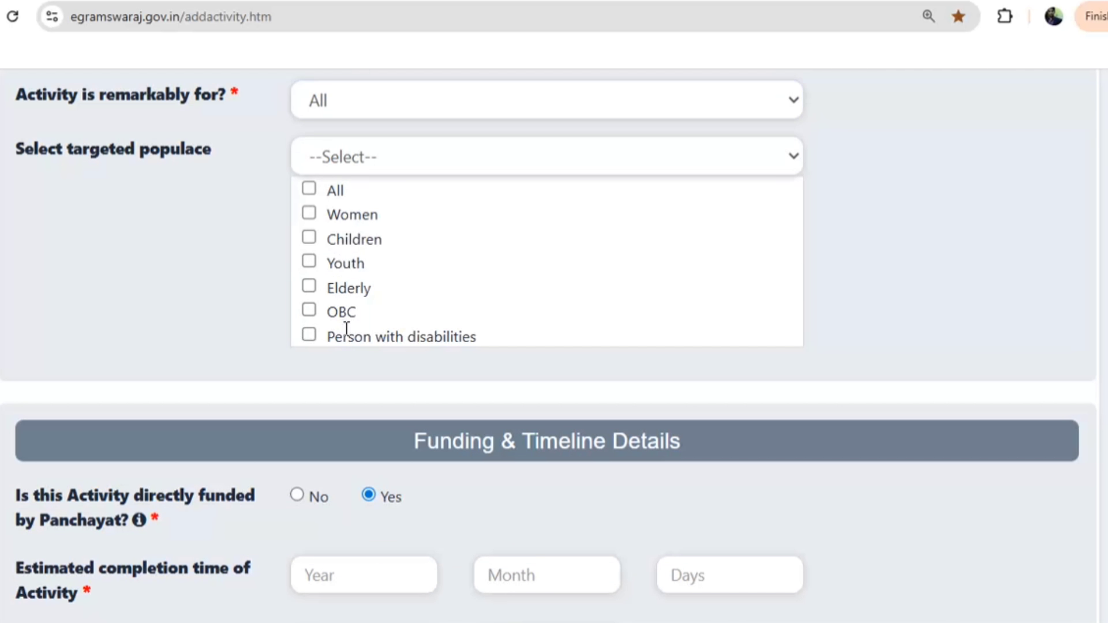
scroll(329, 288, "down", 5)
left_click(297, 219)
Fill in completion years, general beneficiaries and indicative unit cost (typing 1, 0, 00)
left_click(338, 289)
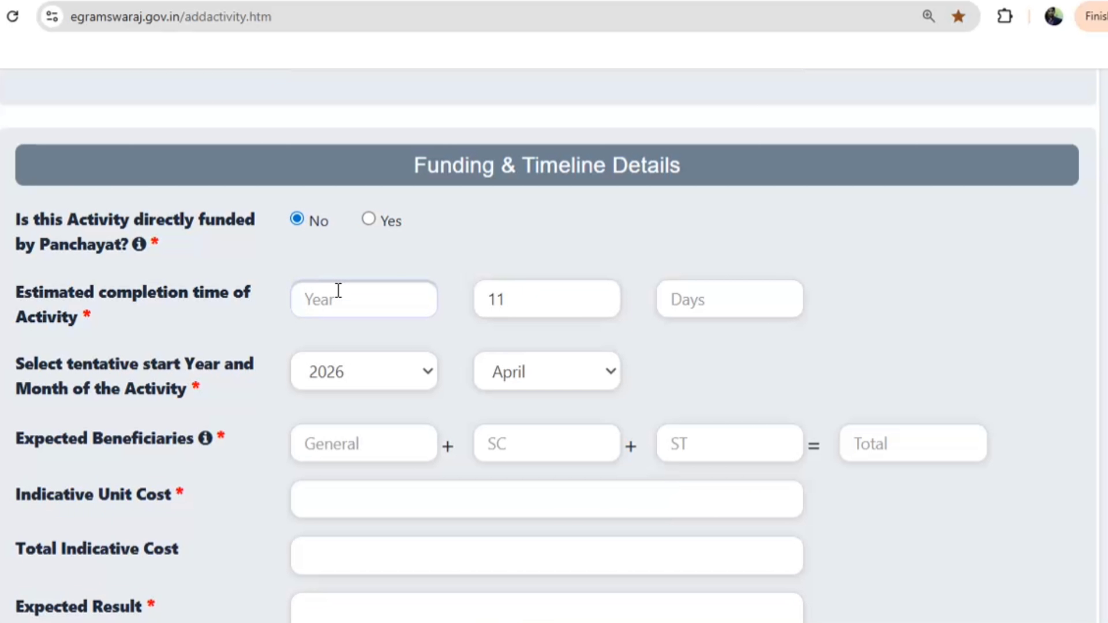
type("1")
scroll(343, 306, "down", 5)
left_click(314, 168)
type("0")
left_click(323, 222)
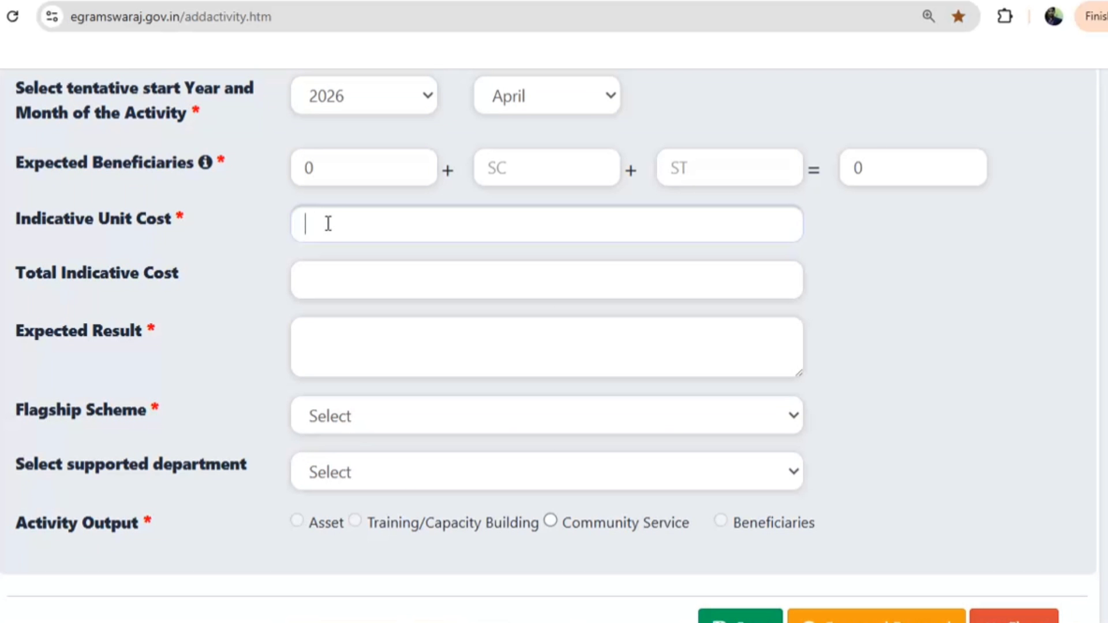
type("00")
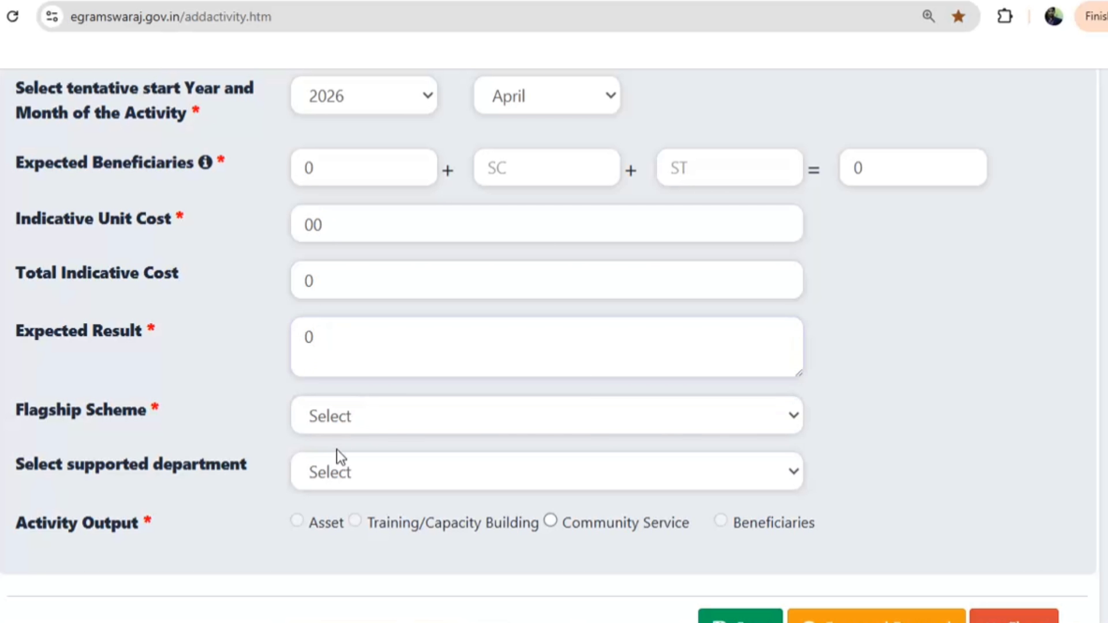
Set the flagship scheme to AYUSHMAN Bharat PM-JAY
left_click(337, 431)
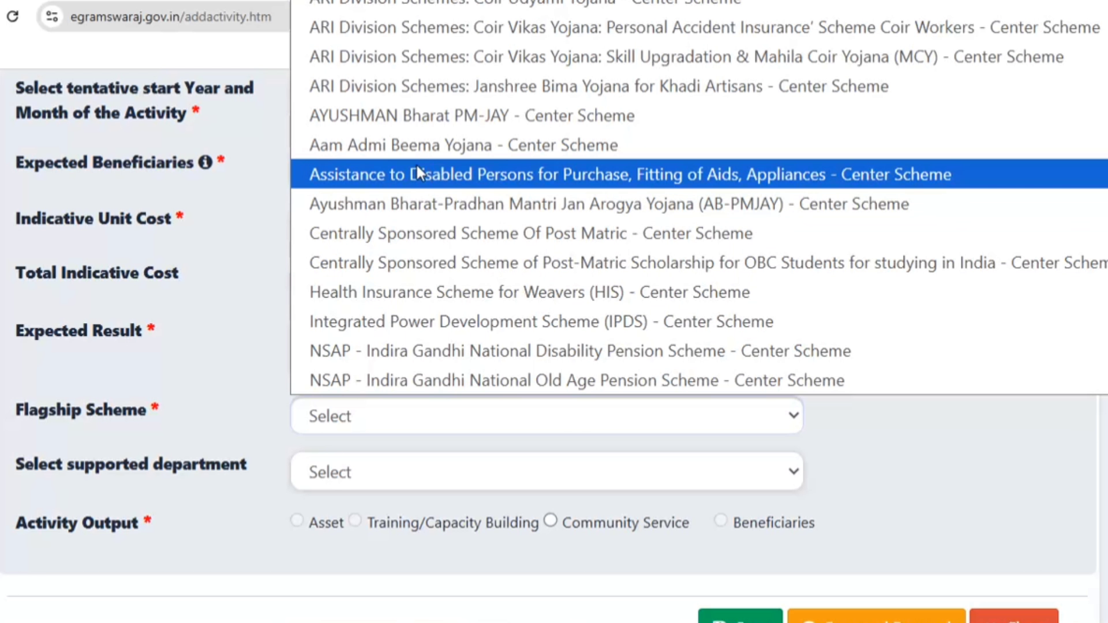
scroll(402, 228, "up", 1)
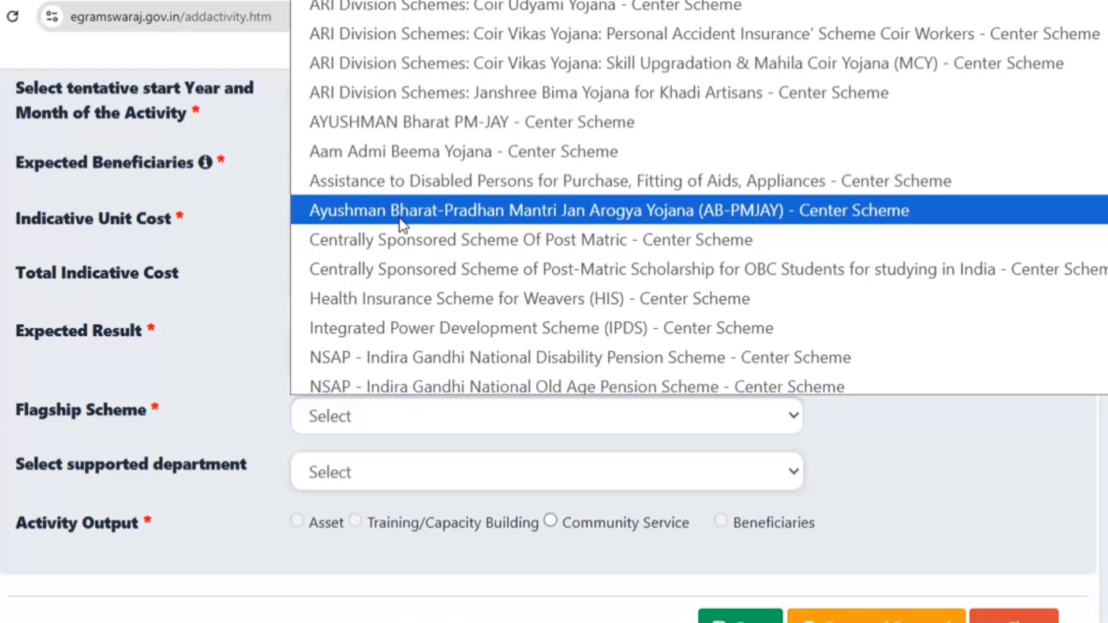
scroll(400, 218, "down", 10)
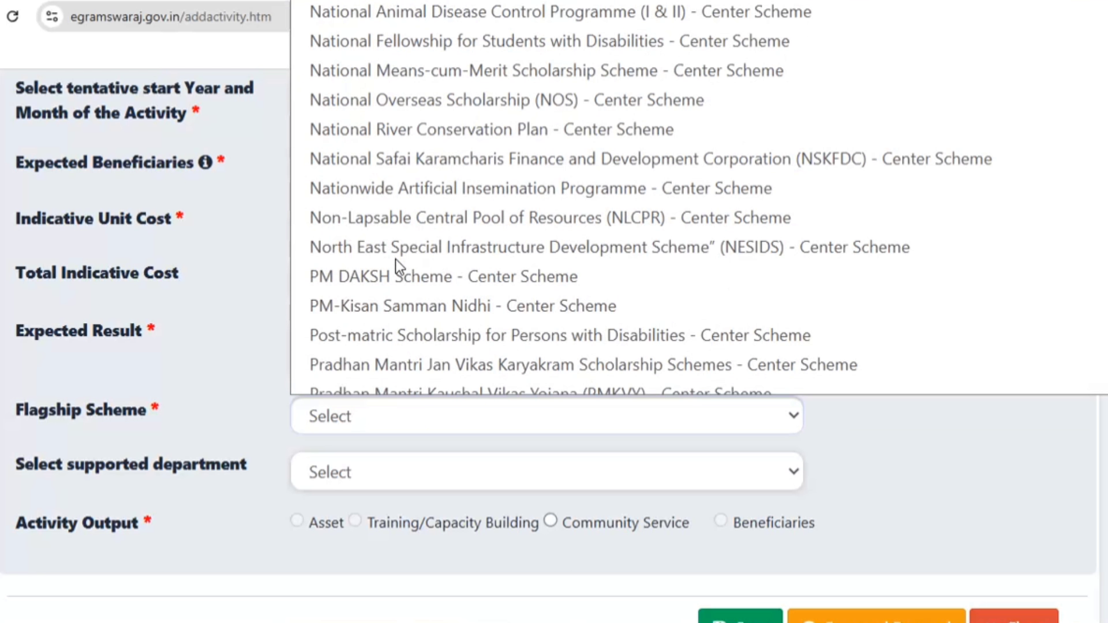
scroll(396, 259, "down", 6)
scroll(395, 258, "up", 15)
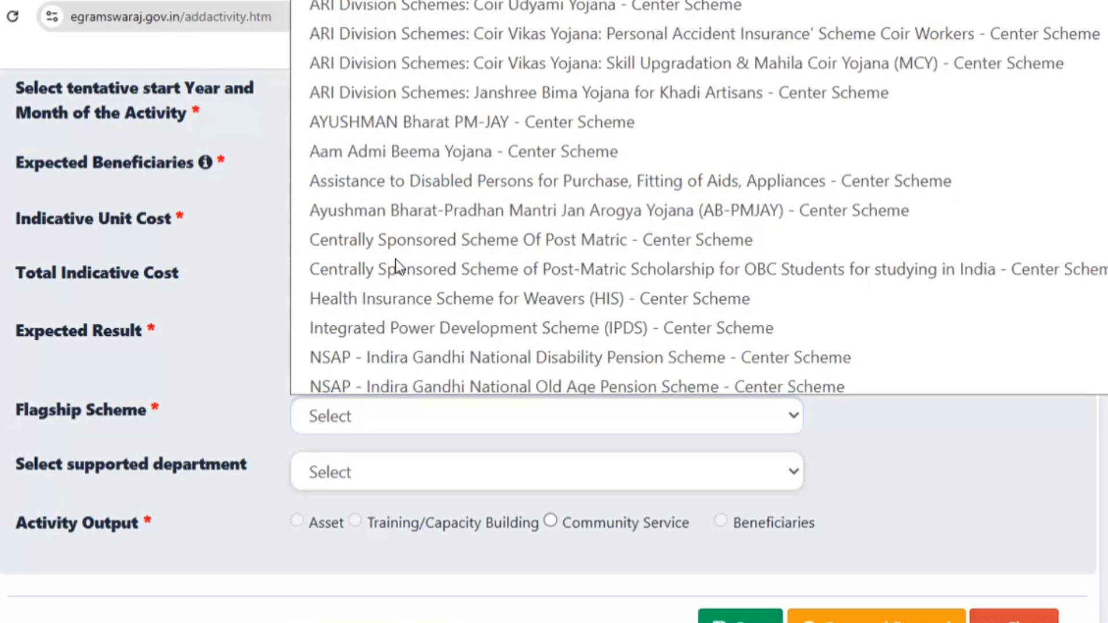
left_click(425, 123)
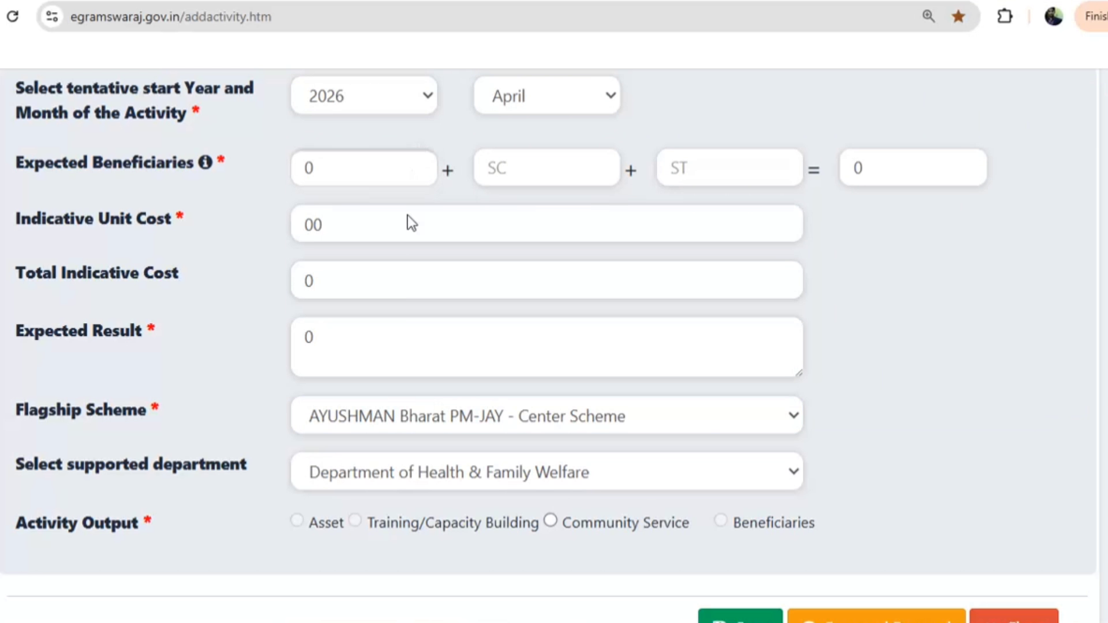
Add a Community Service output with Water Tanker services for 11 days and submit it
scroll(398, 343, "down", 4)
left_click(551, 294)
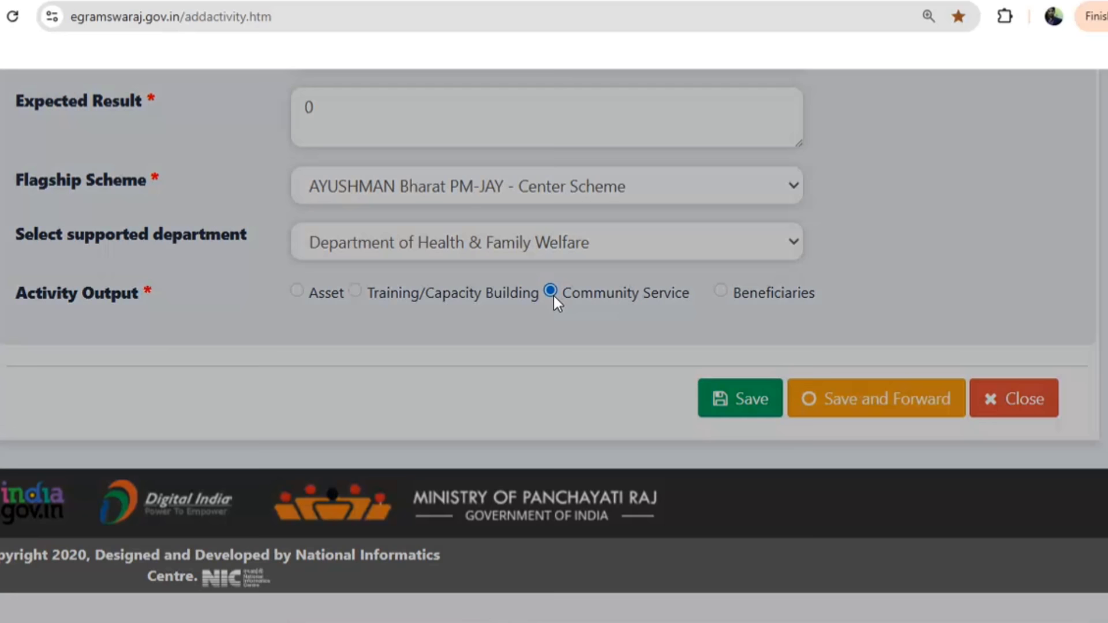
left_click(479, 210)
left_click(458, 290)
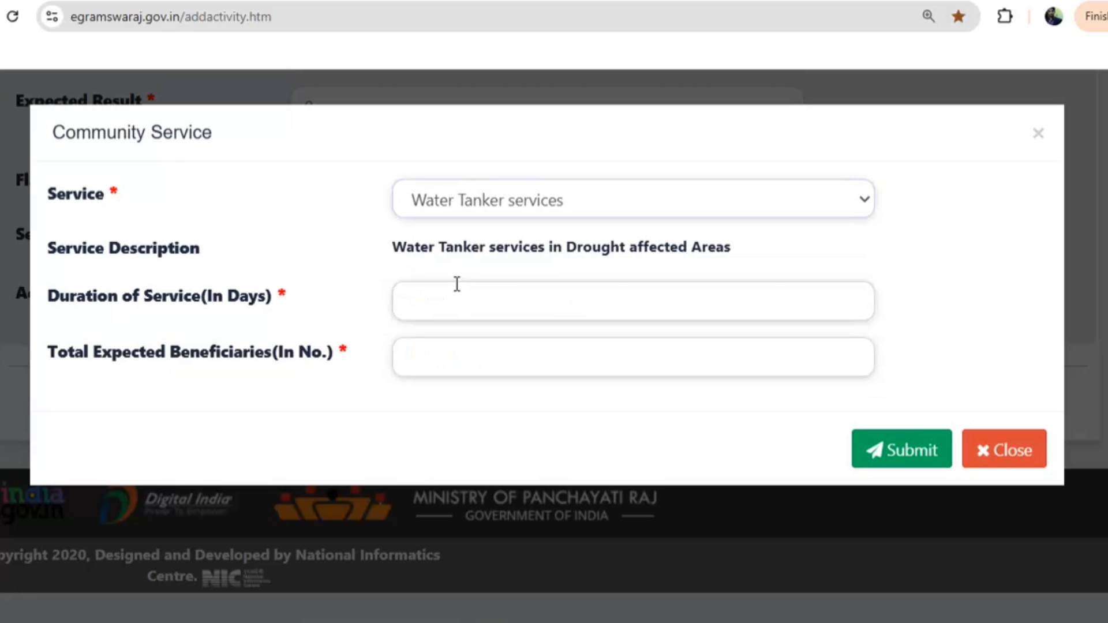
left_click(453, 301)
type("11")
left_click(868, 448)
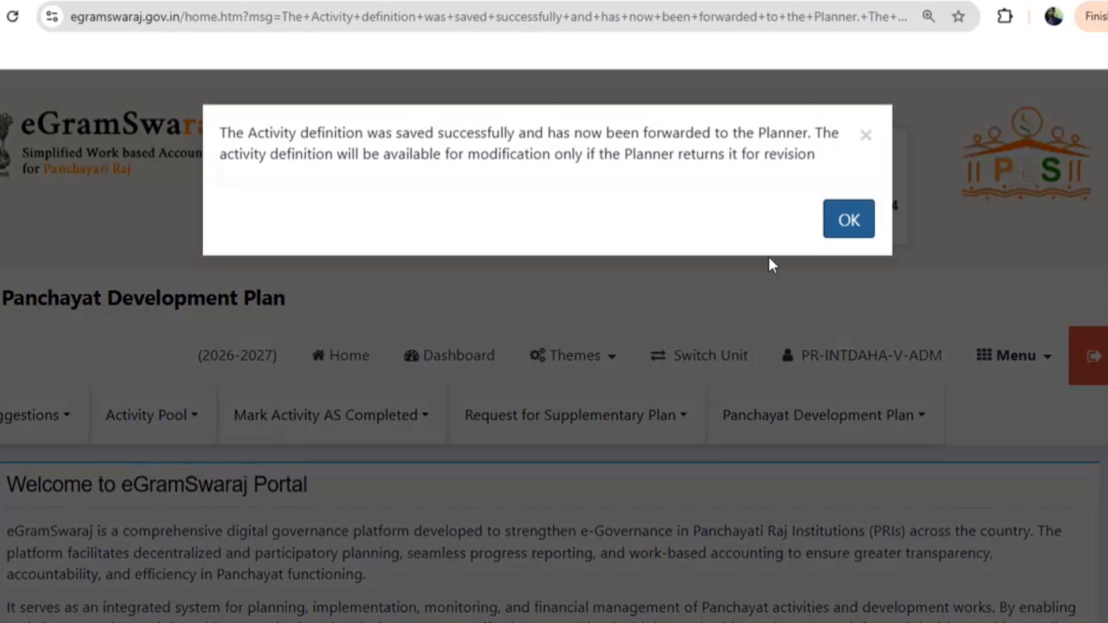
left_click(833, 228)
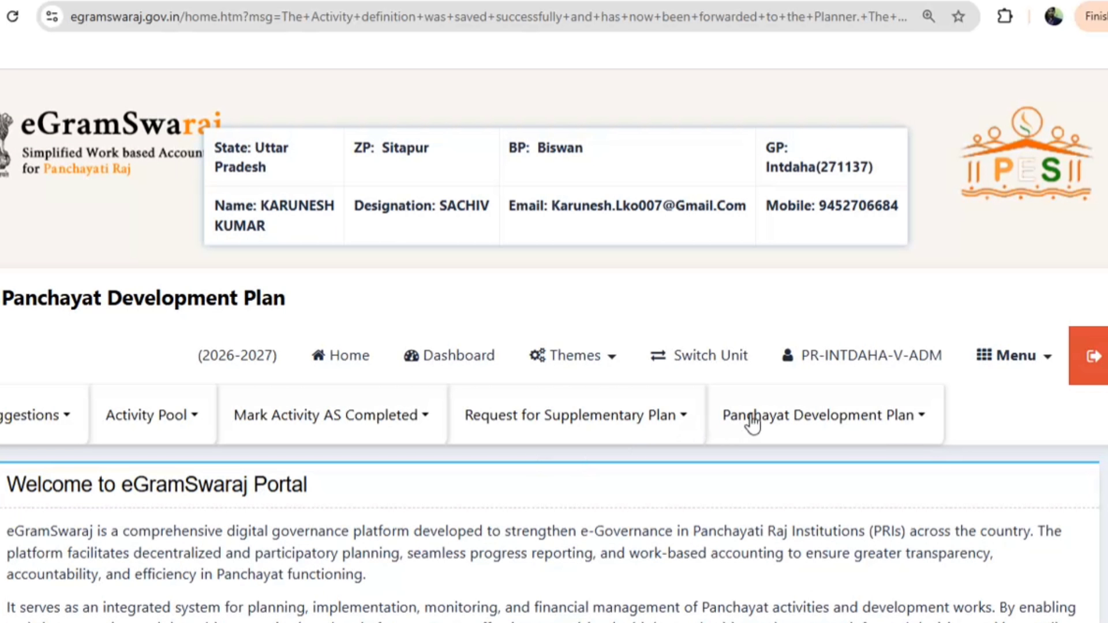
Fetch the Plan Pending development plans from Manage Plan
left_click(801, 422)
left_click(770, 507)
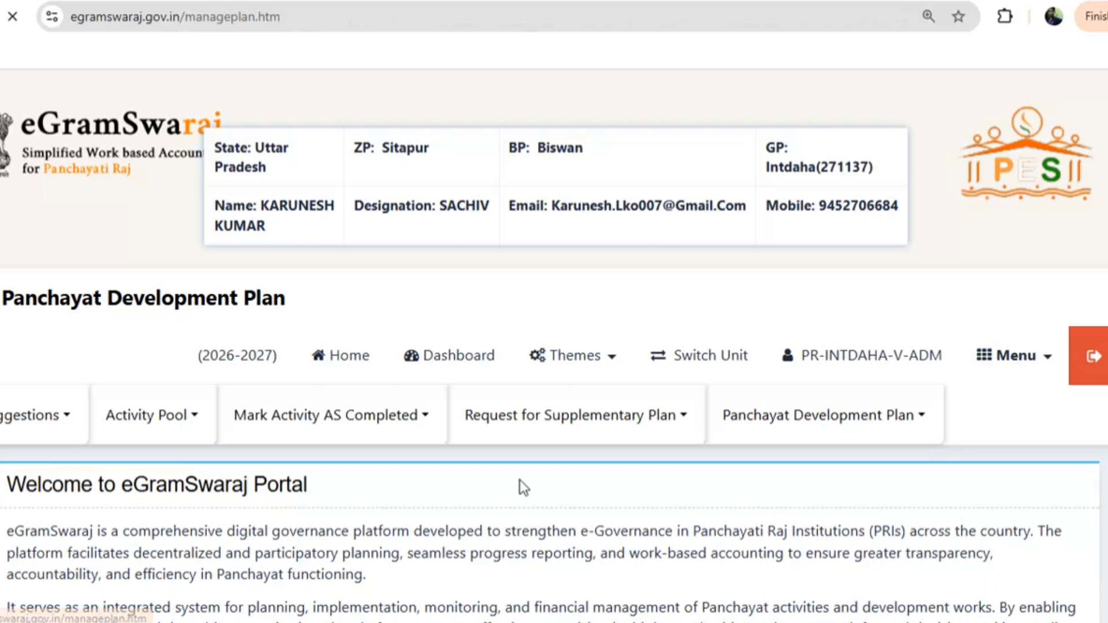
scroll(265, 334, "down", 5)
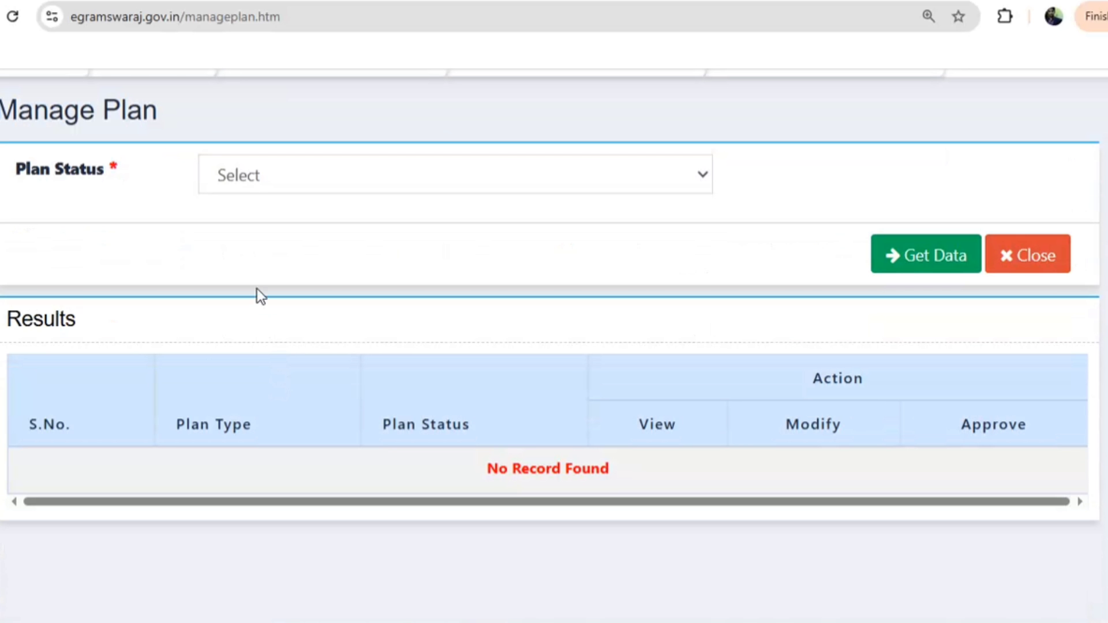
left_click(289, 177)
left_click(274, 242)
left_click(918, 268)
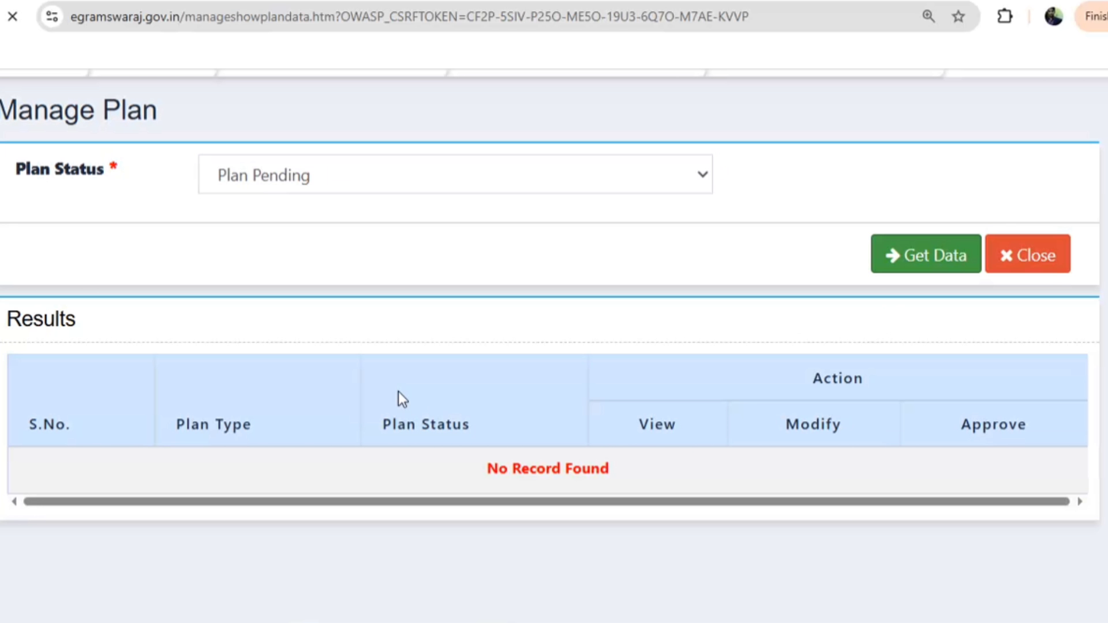
scroll(398, 398, "down", 6)
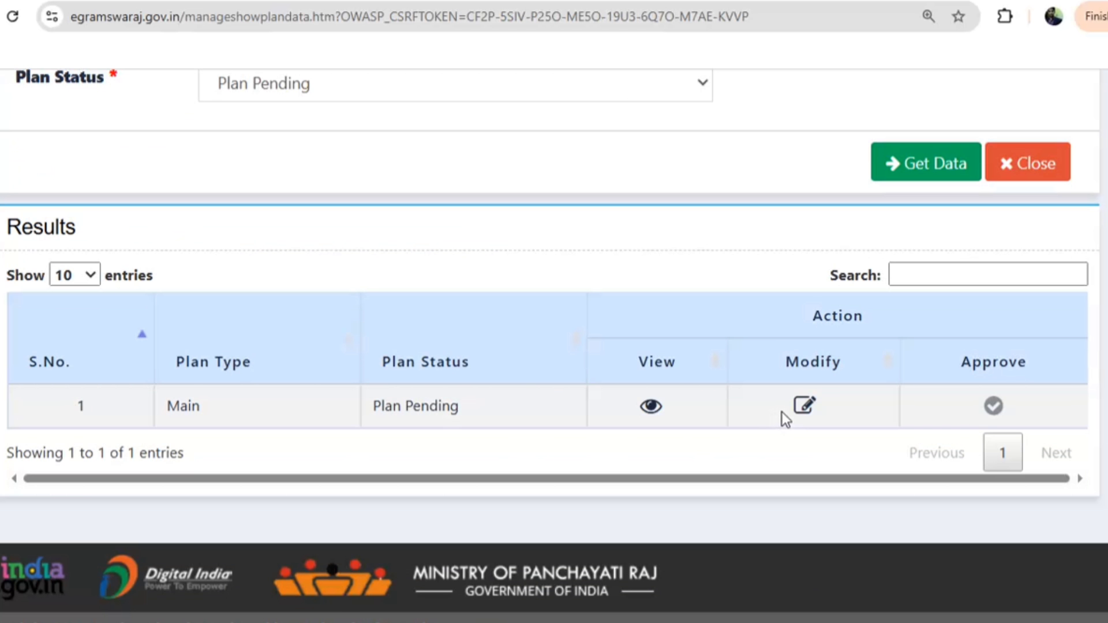
Modify the pending Main plan, include community kitchen activity 129029257, and save it
left_click(806, 409)
left_click(859, 208)
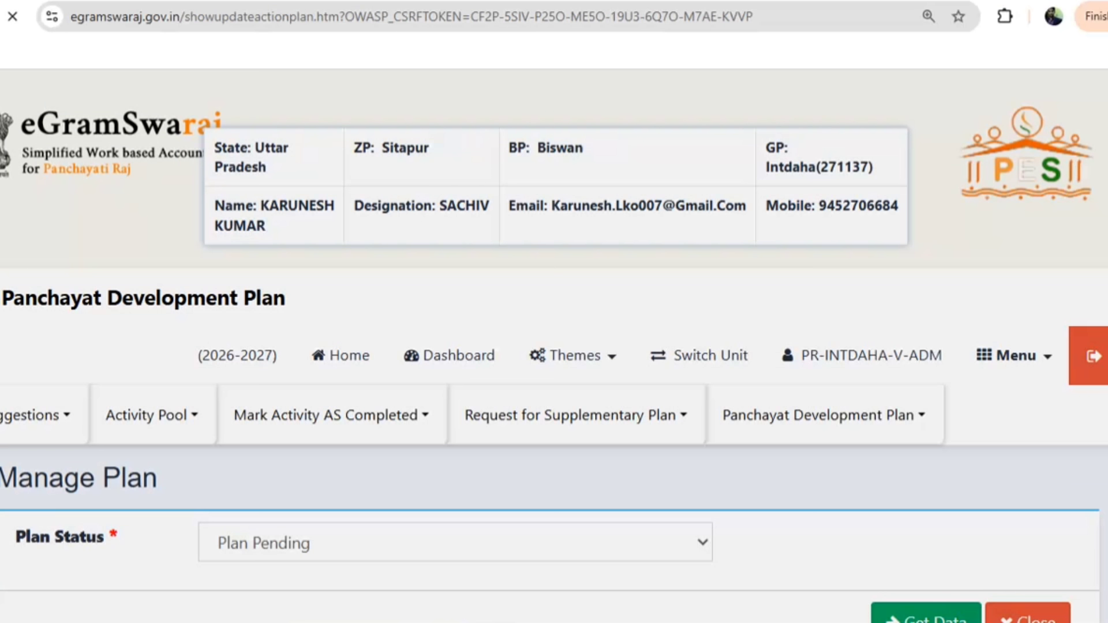
scroll(623, 476, "down", 15)
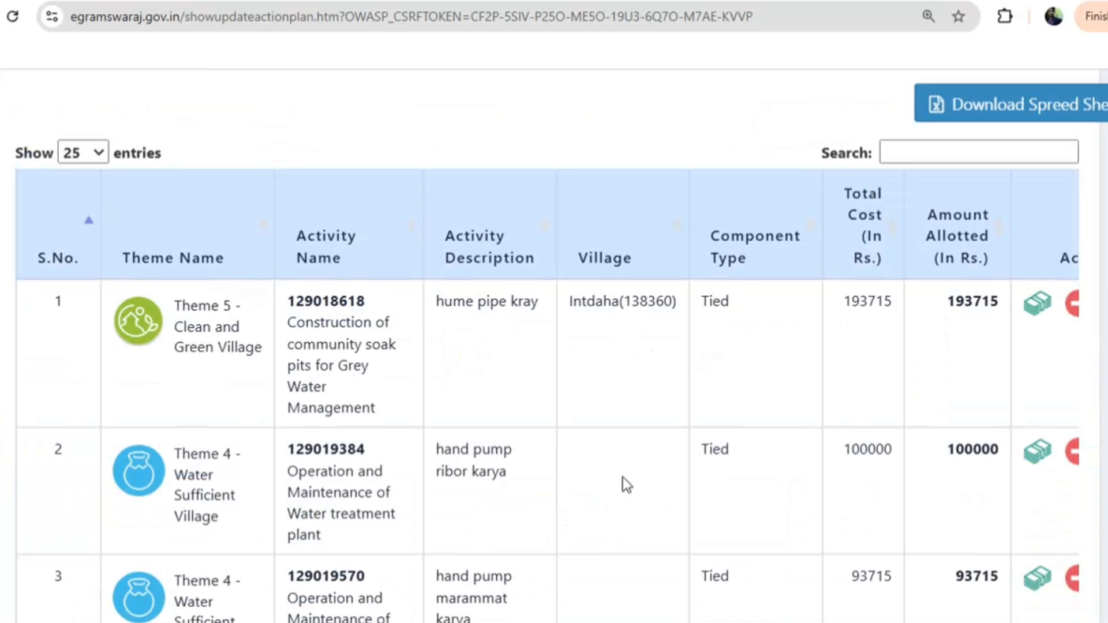
scroll(623, 477, "down", 10)
scroll(623, 476, "down", 15)
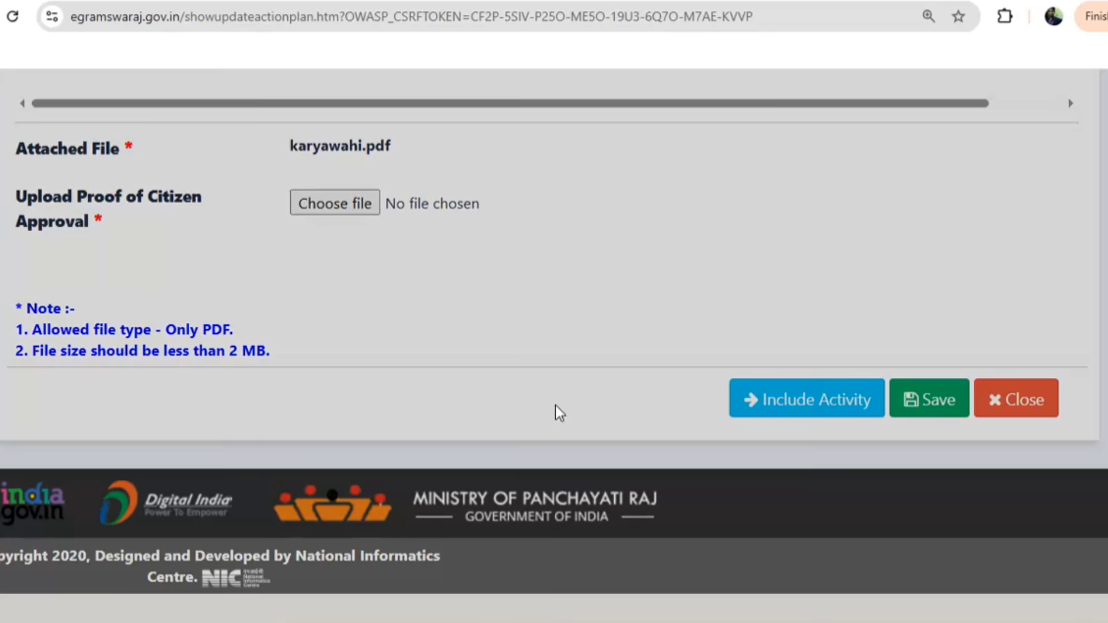
left_click(806, 398)
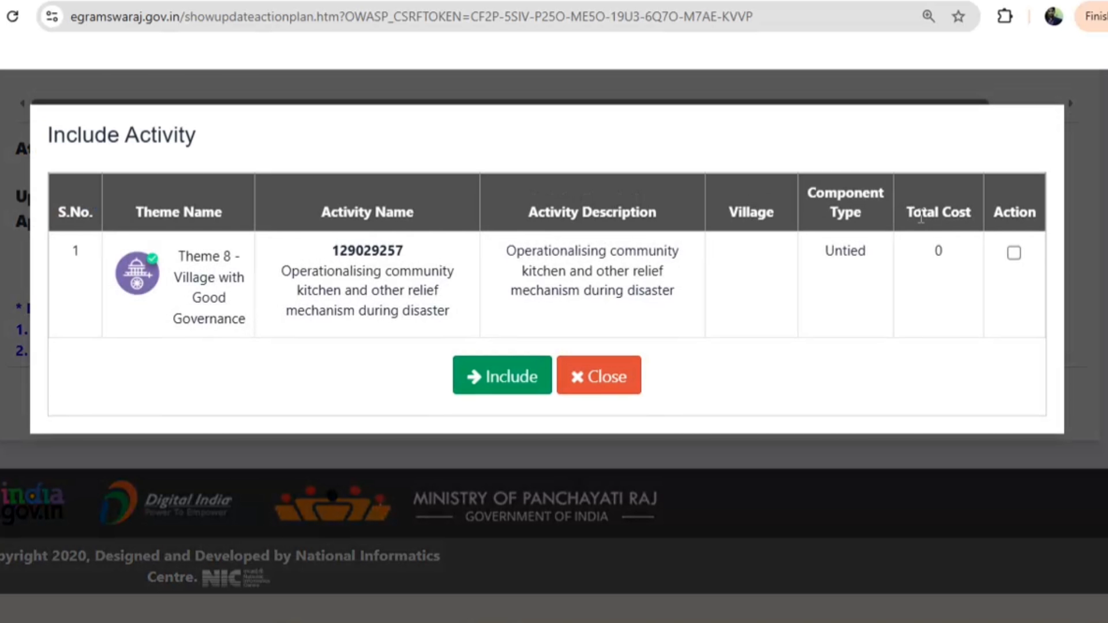
left_click(538, 380)
left_click(925, 399)
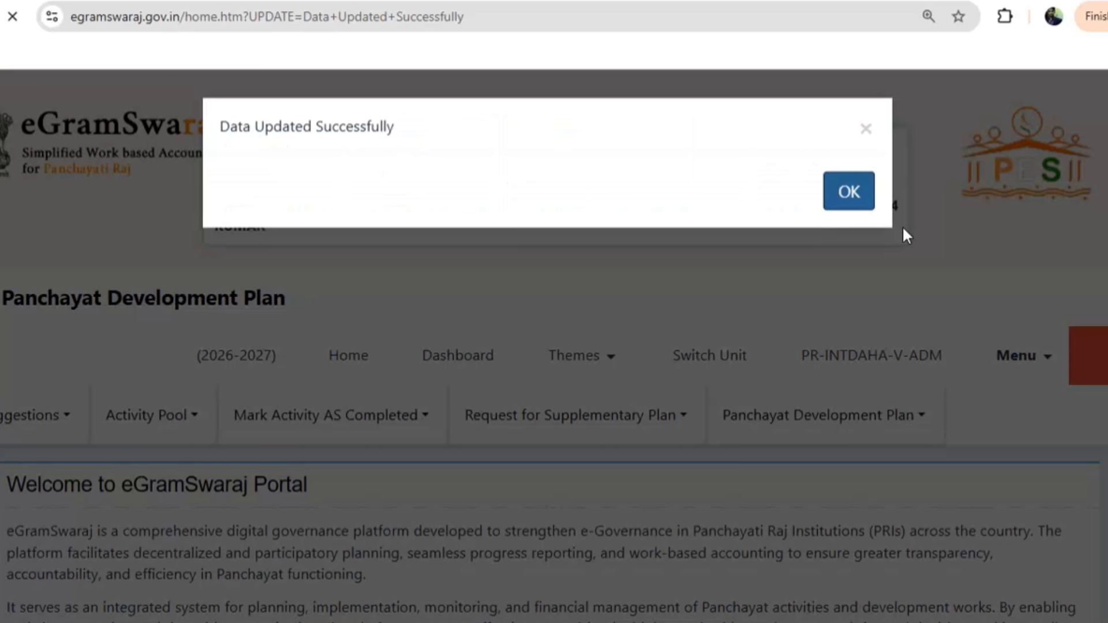
Dismiss the data-updated message and fetch the Plan Pending plans from Manage Plan
left_click(853, 202)
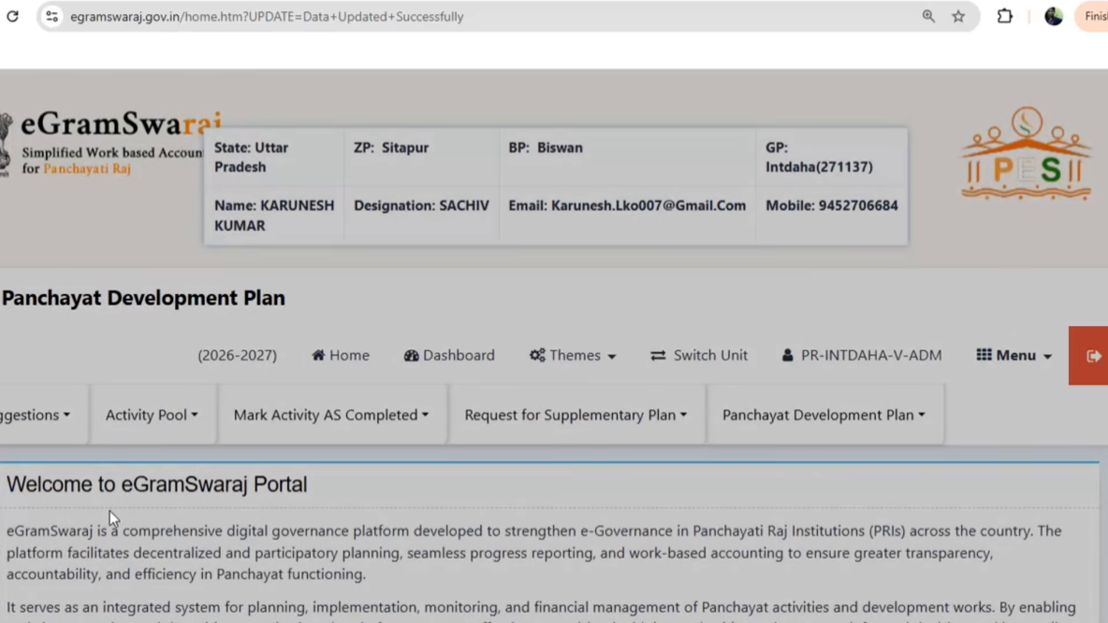
left_click(754, 437)
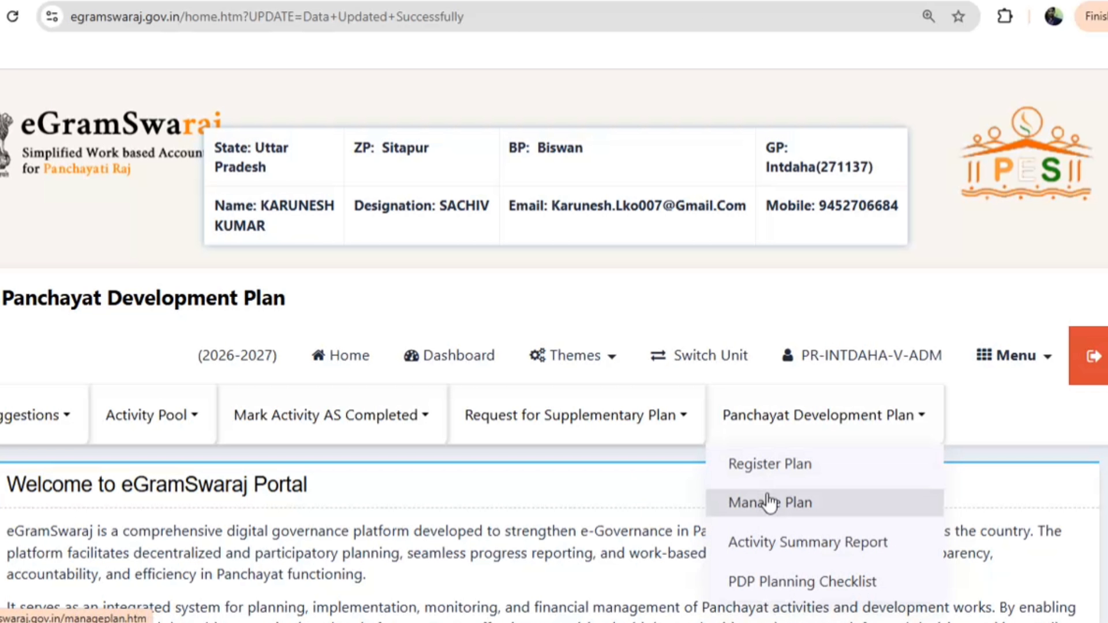
left_click(785, 502)
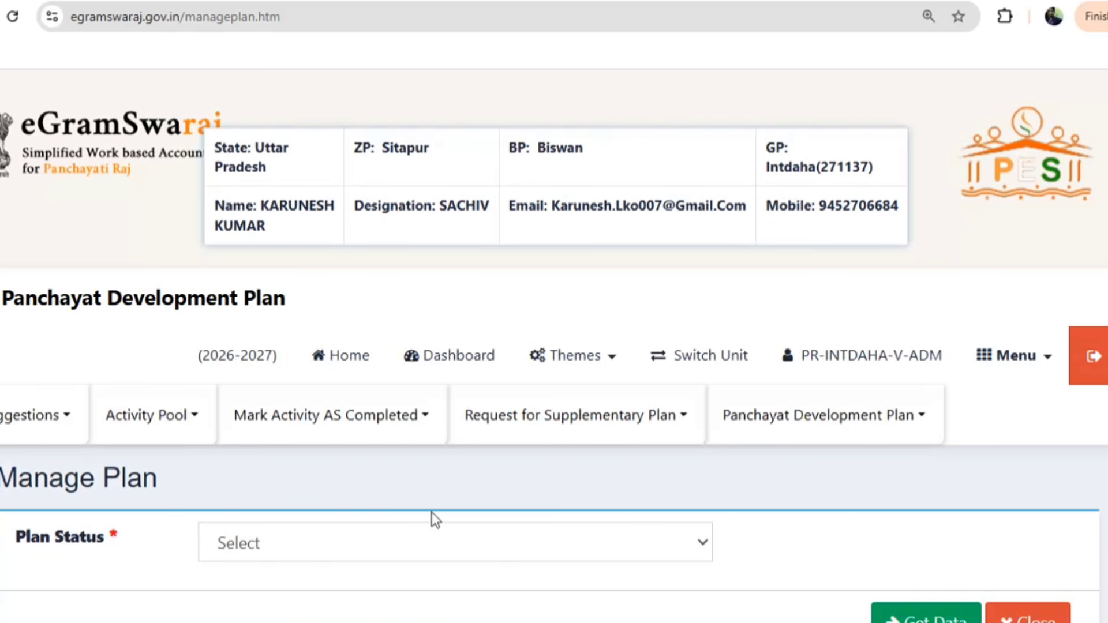
scroll(316, 355, "down", 5)
left_click(254, 183)
left_click(280, 236)
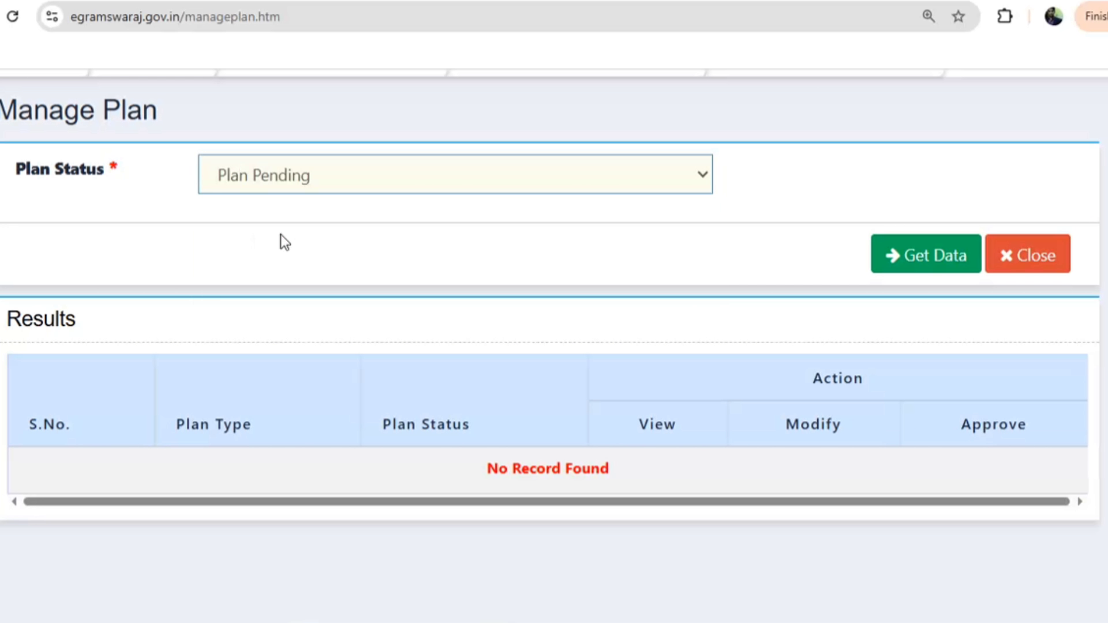
left_click(932, 253)
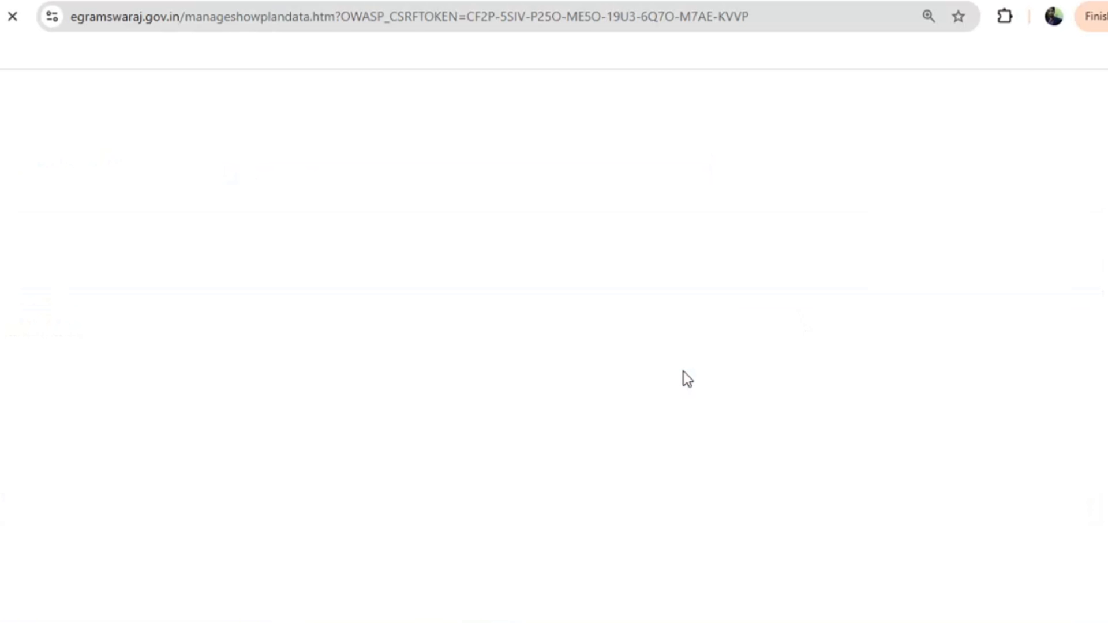
scroll(719, 380, "down", 7)
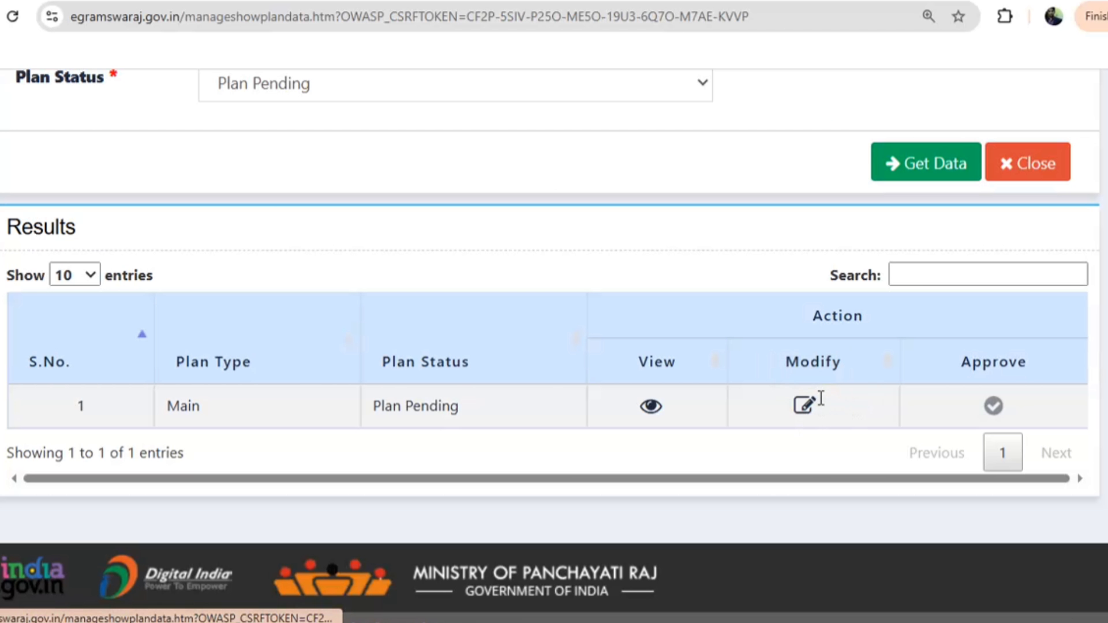
Open the pending Main plan and try forwarding it for approval, which is refused for lacking Ayushman Bharat
left_click(804, 405)
left_click(848, 203)
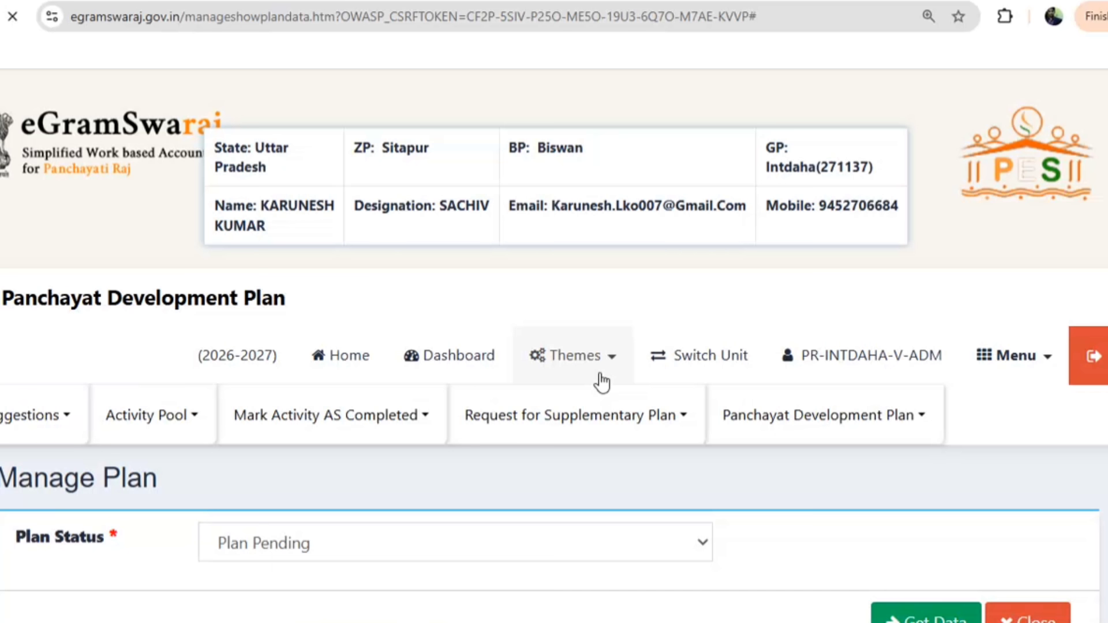
scroll(458, 389, "down", 20)
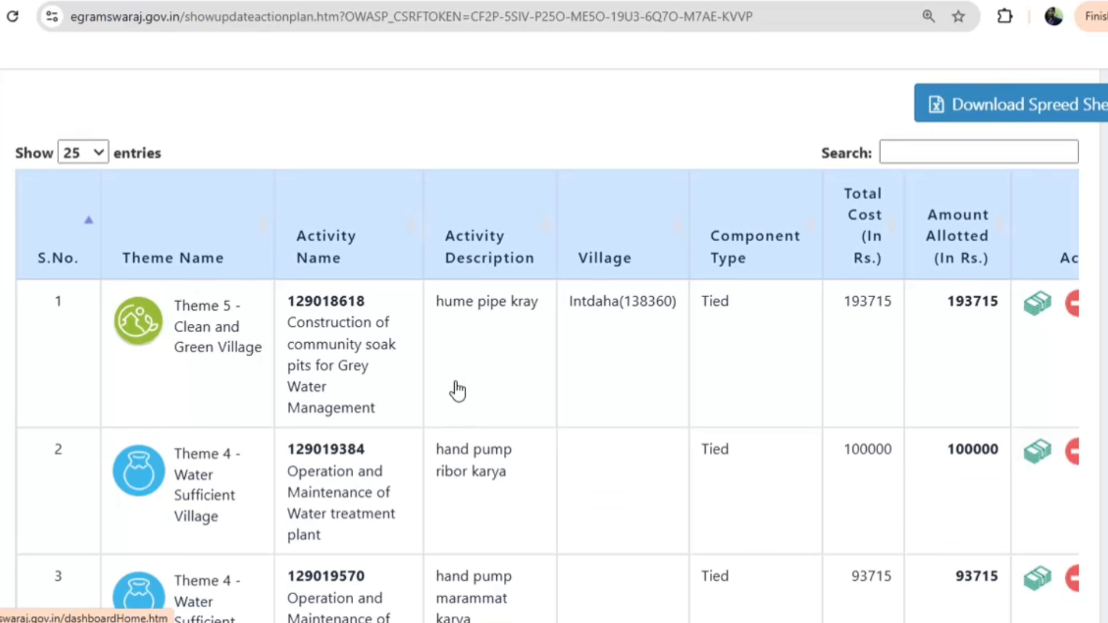
scroll(663, 433, "down", 20)
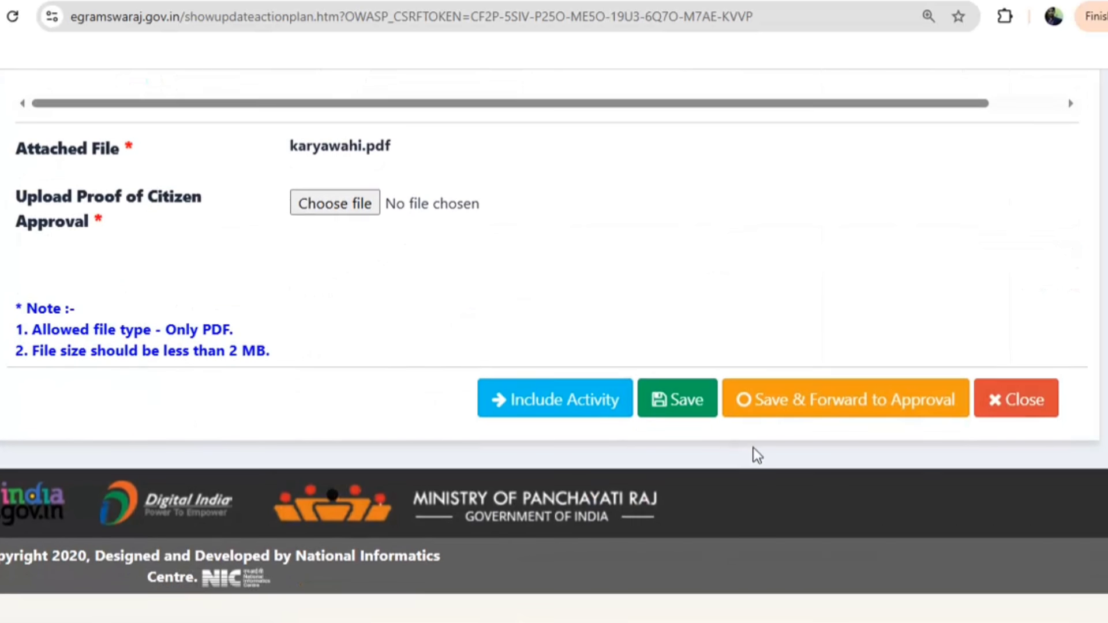
left_click(796, 414)
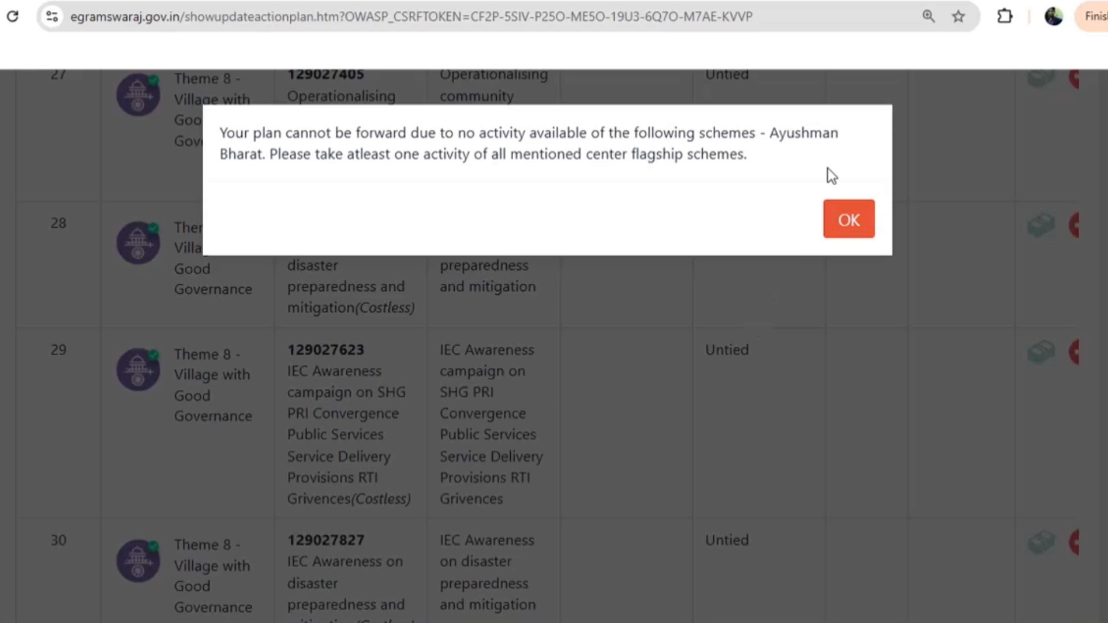
left_click(848, 220)
scroll(124, 511, "up", 20)
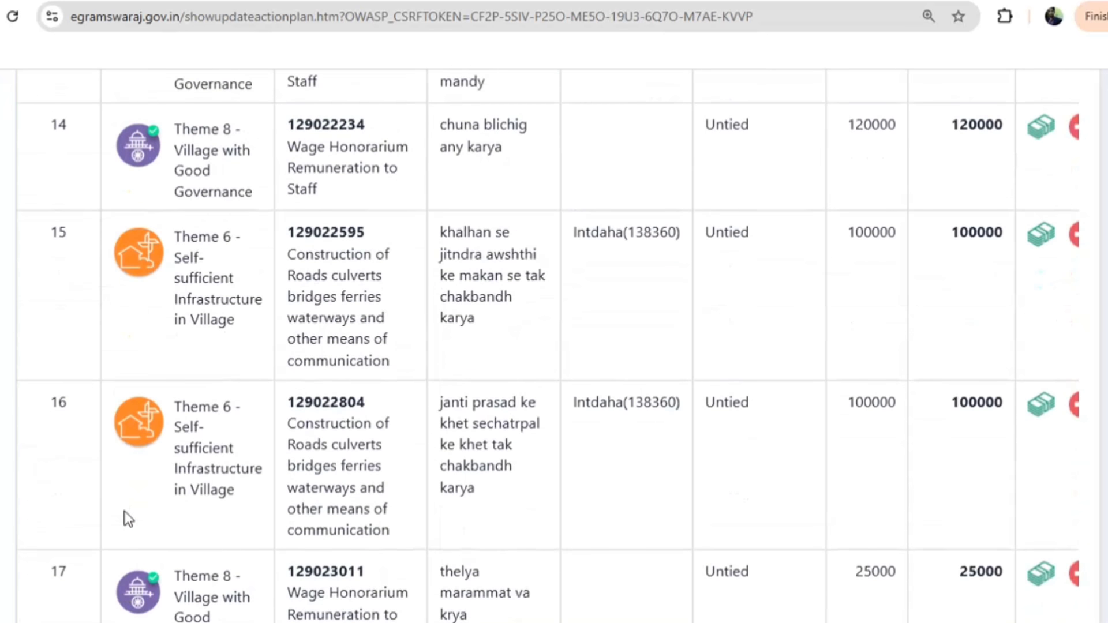
scroll(125, 511, "up", 20)
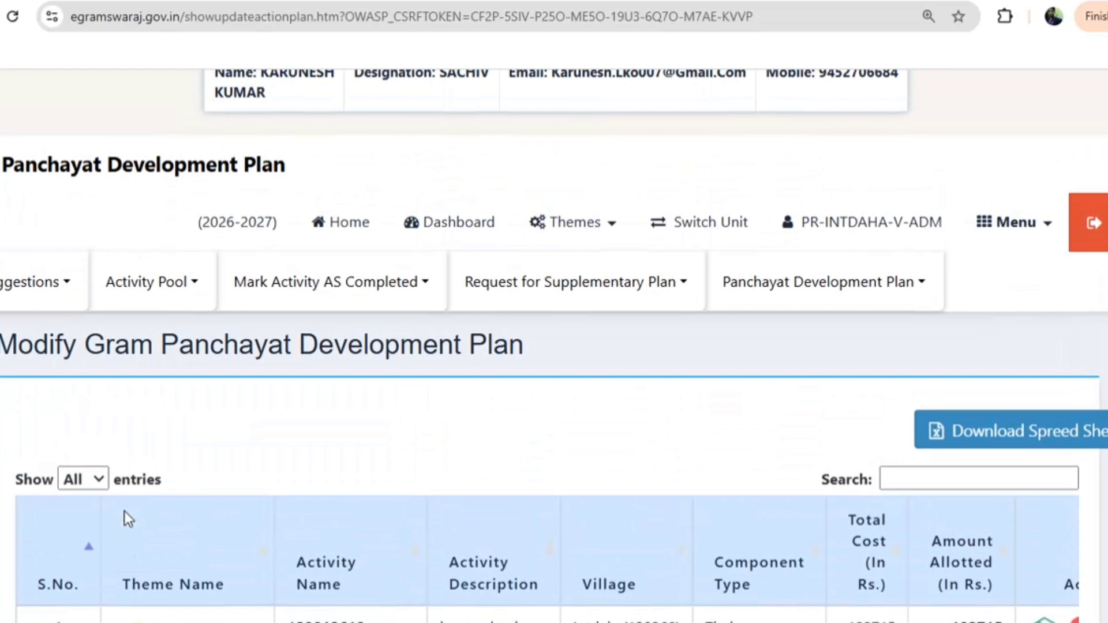
left_click(141, 283)
Start a theme-wise activity under Theme 8 - Village with Good Governance for community kitchen and relief
left_click(153, 334)
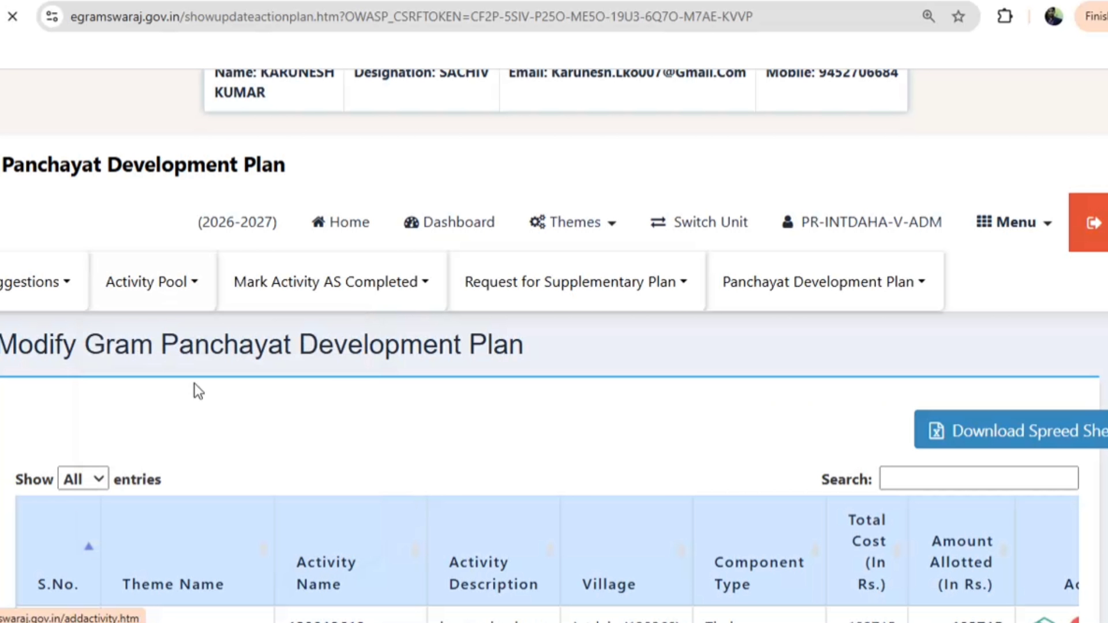
scroll(404, 484, "down", 6)
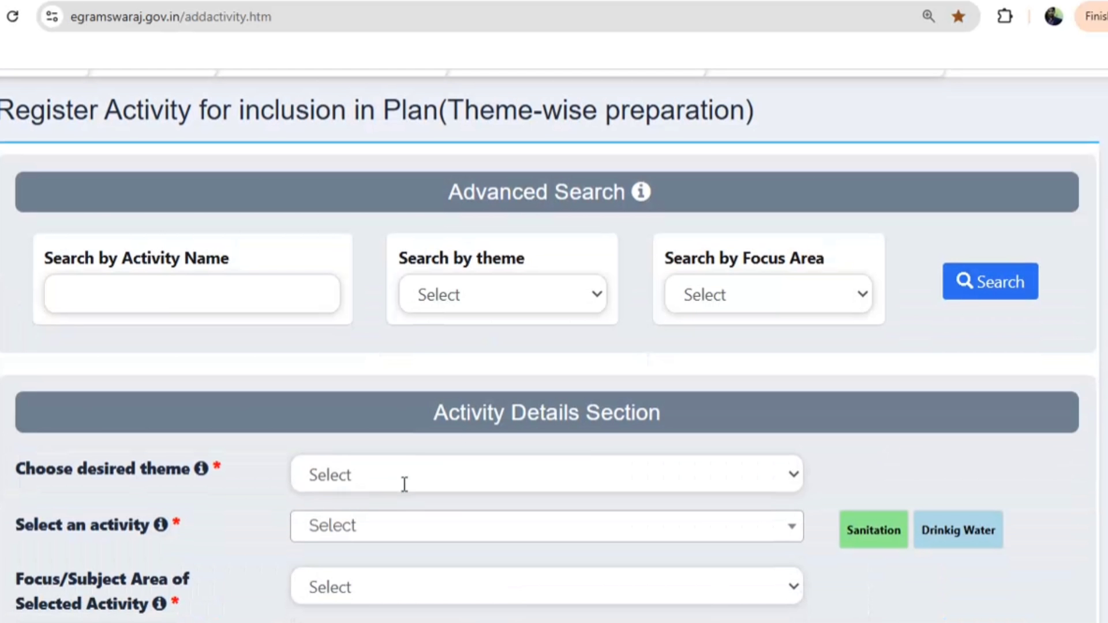
left_click(381, 474)
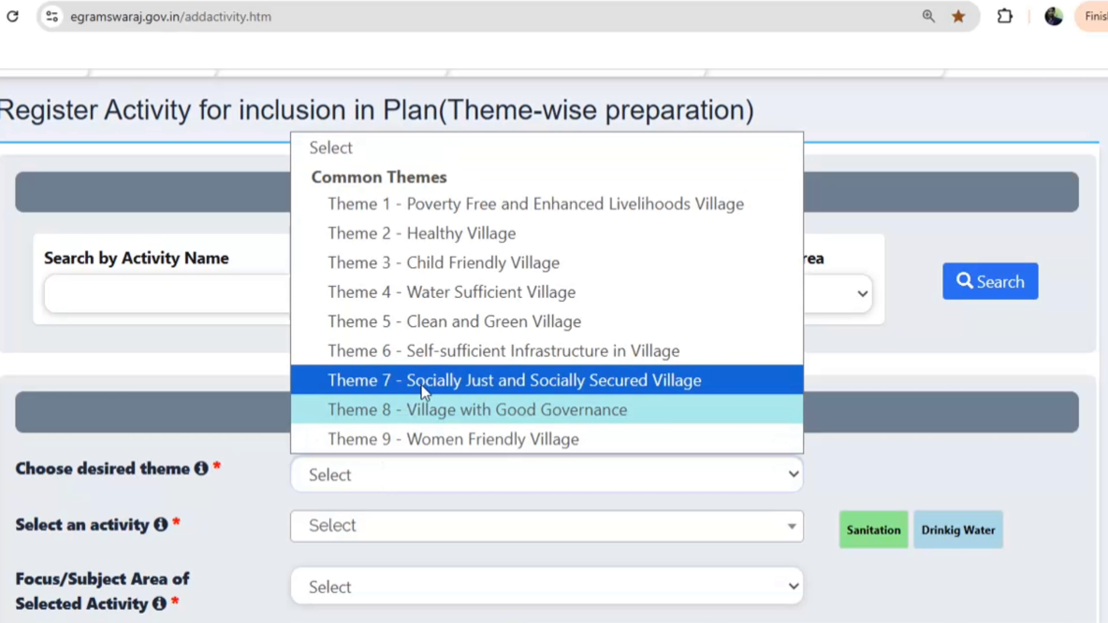
left_click(391, 411)
scroll(408, 569, "down", 5)
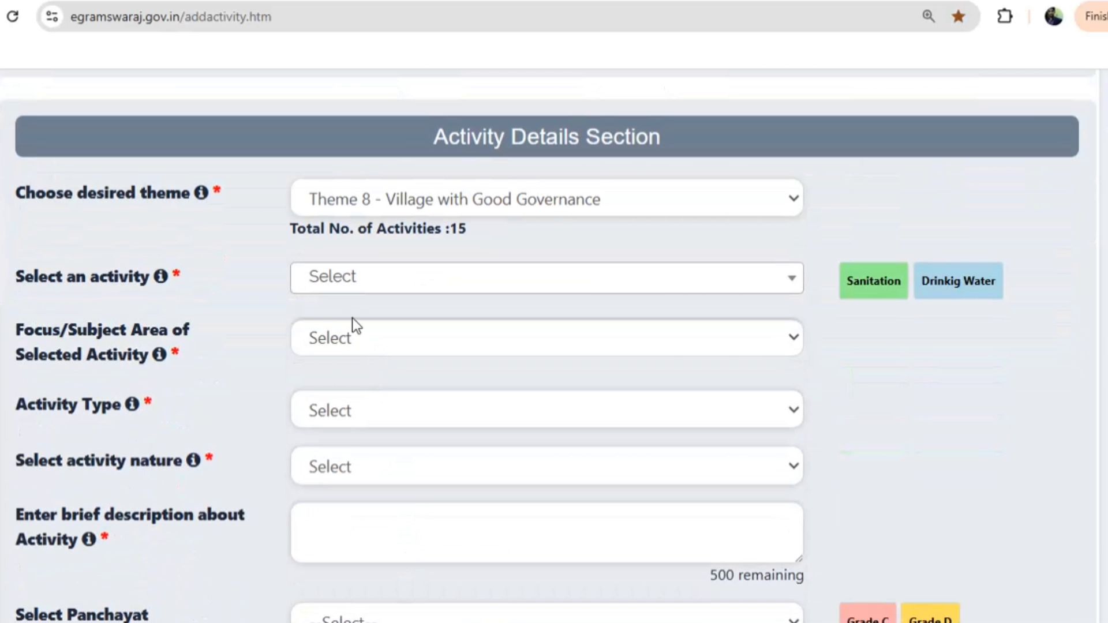
left_click(327, 282)
scroll(395, 490, "down", 6)
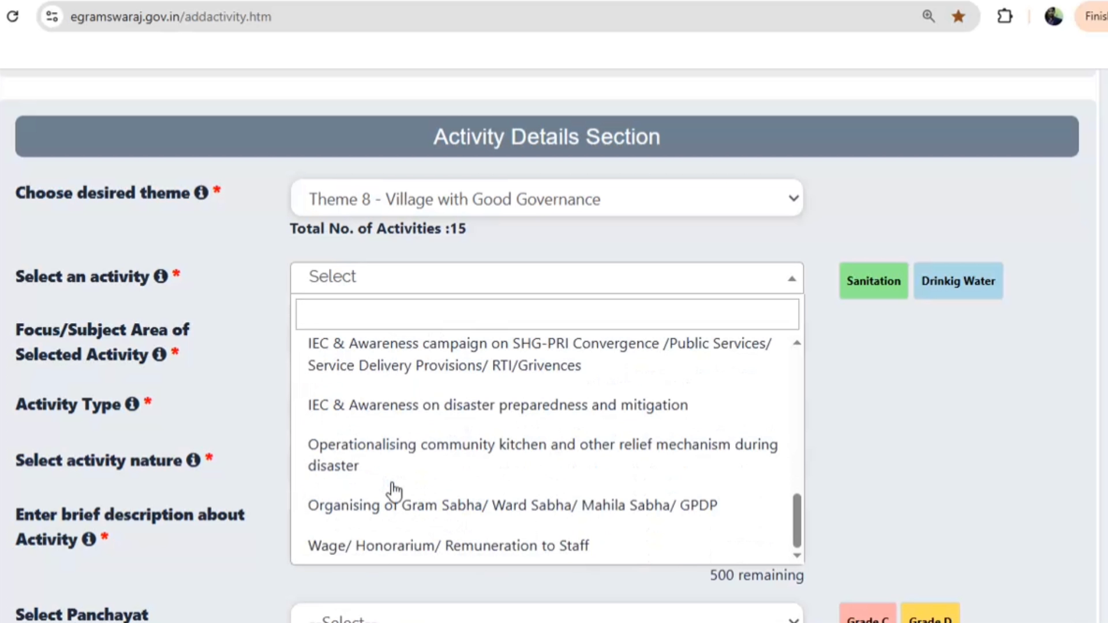
left_click(394, 479)
Mark the activity as New/Fresh, with None for index indicators, serving All
left_click(346, 470)
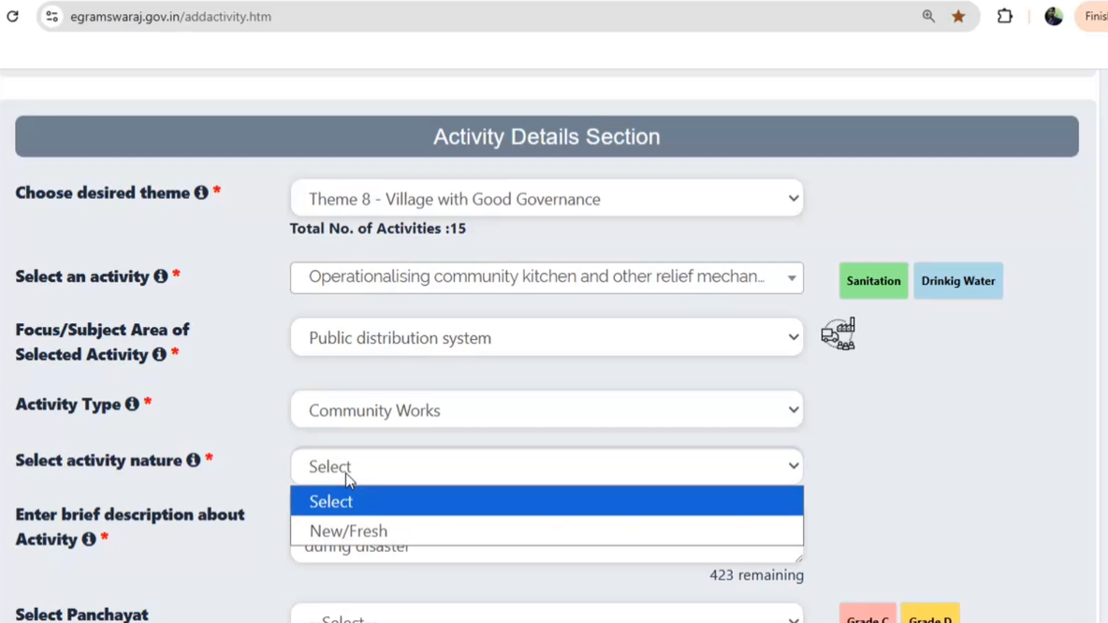
left_click(339, 526)
scroll(357, 519, "down", 5)
left_click(371, 350)
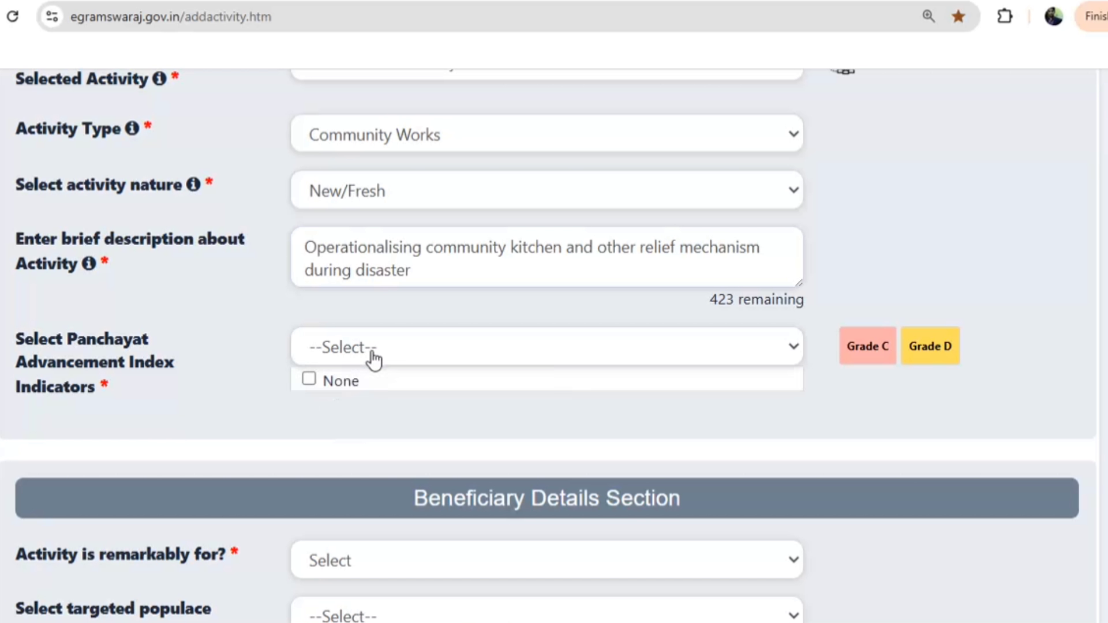
left_click(330, 383)
scroll(330, 448, "down", 3)
left_click(331, 448)
scroll(330, 292, "down", 2)
left_click(330, 292)
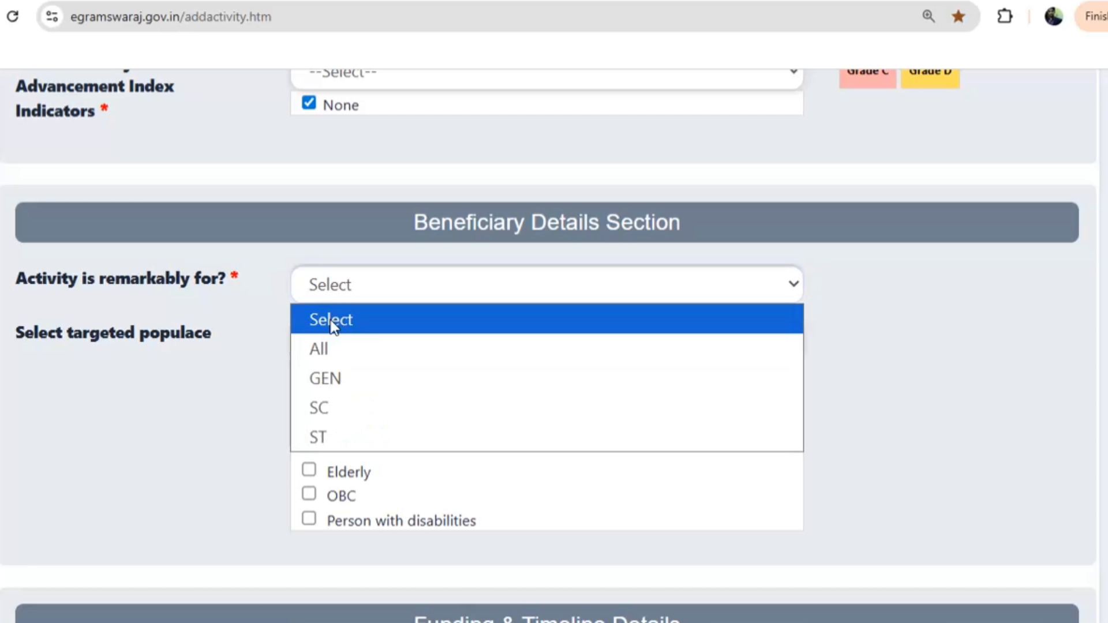
left_click(326, 346)
Mark it as not directly Panchayat-funded and enter 0 General beneficiaries and 0 expected result
scroll(330, 375, "down", 6)
left_click(295, 315)
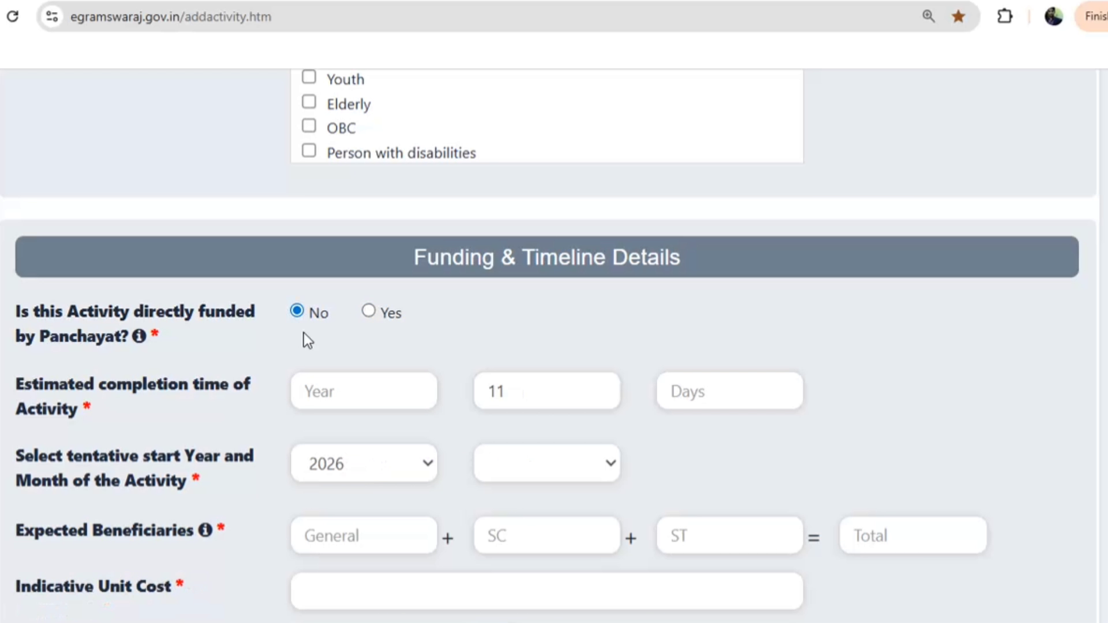
type("1")
scroll(373, 424, "down", 5)
left_click(341, 274)
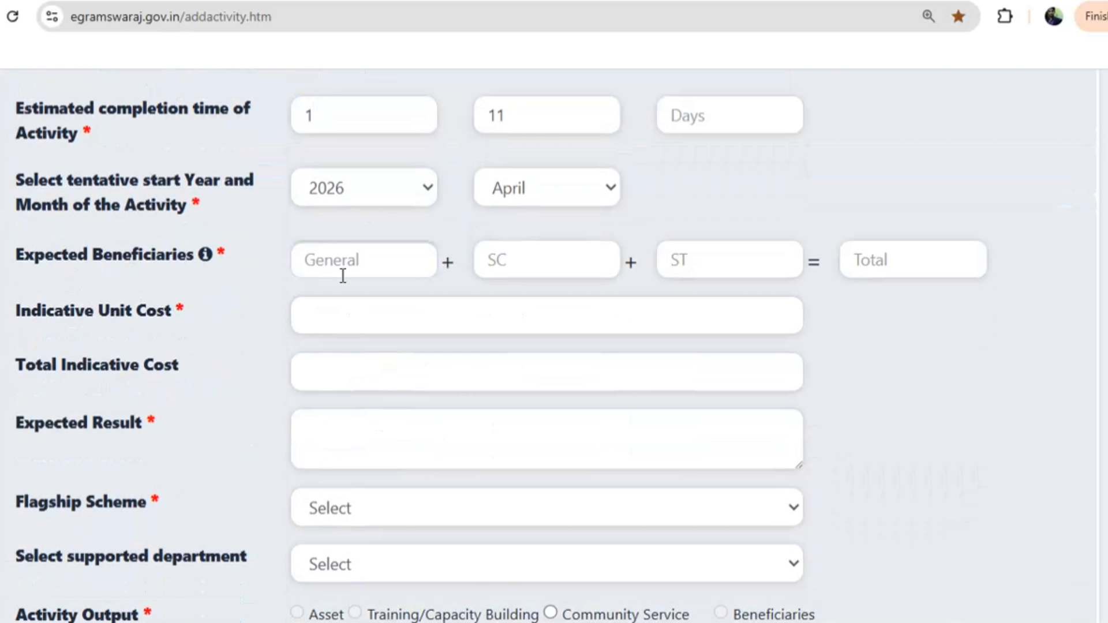
type("0")
left_click(332, 416)
type("0")
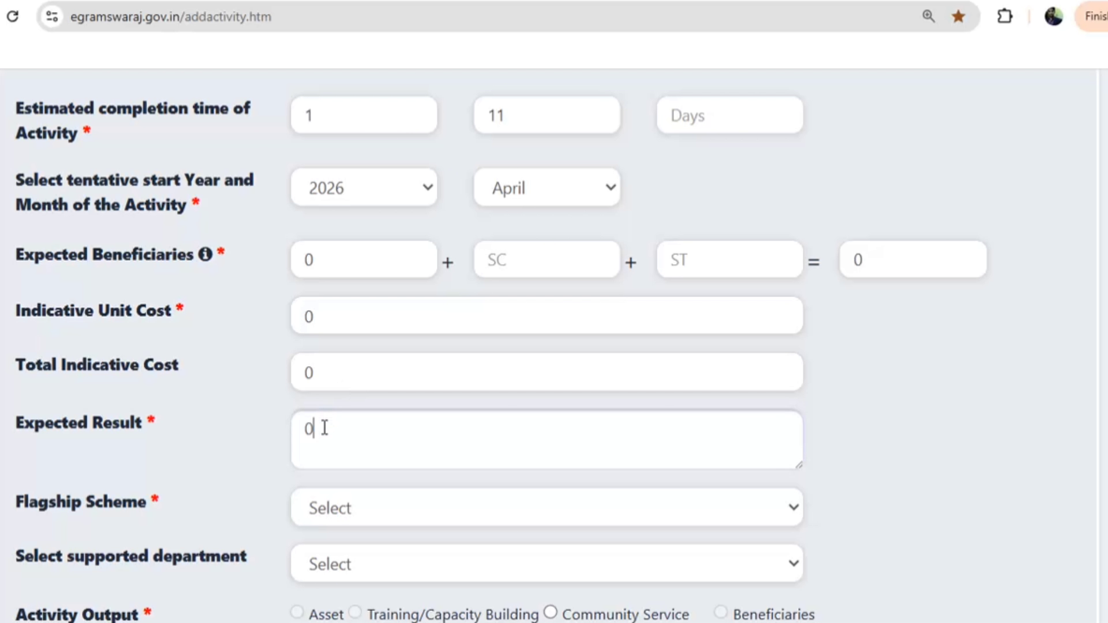
Choose Ayushman Bharat - Center Scheme as the flagship scheme
left_click(336, 509)
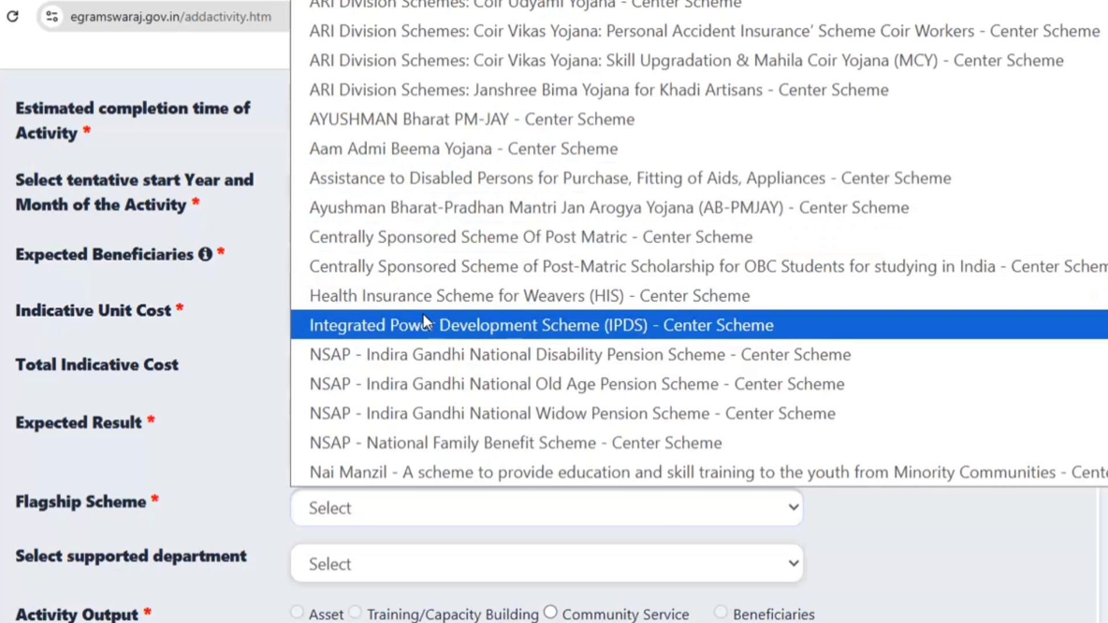
scroll(423, 316, "down", 5)
scroll(388, 382, "down", 2)
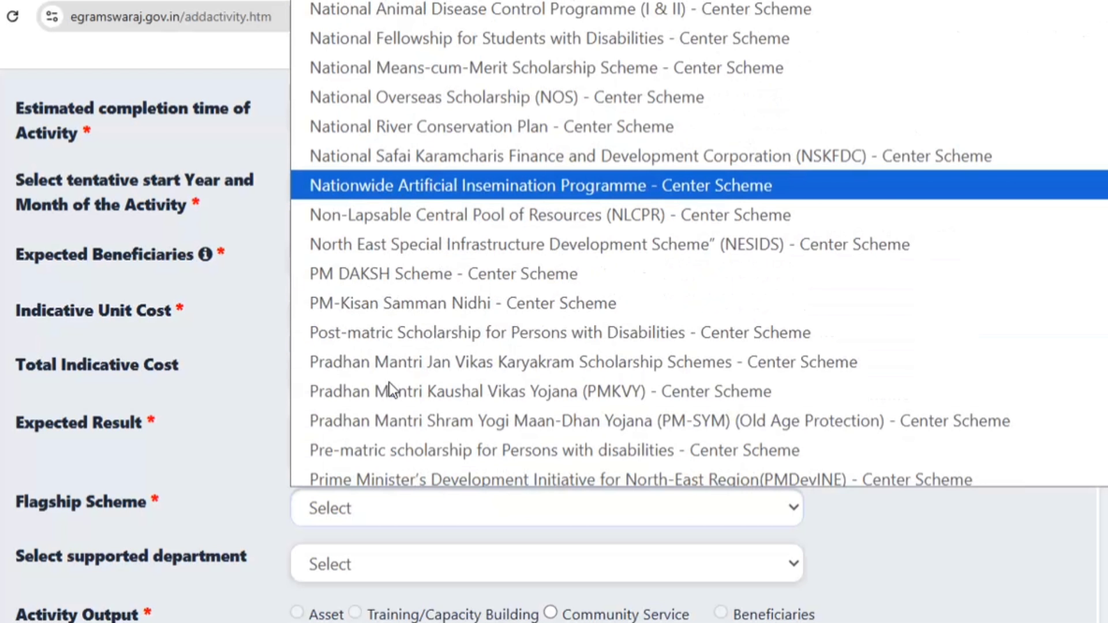
scroll(392, 372, "down", 6)
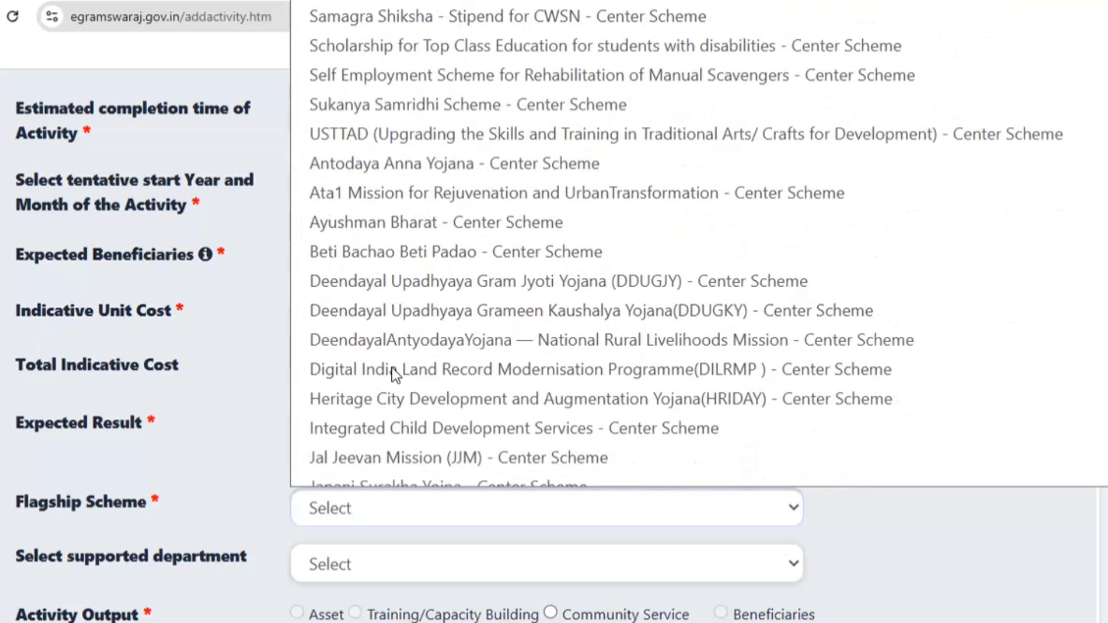
left_click(411, 230)
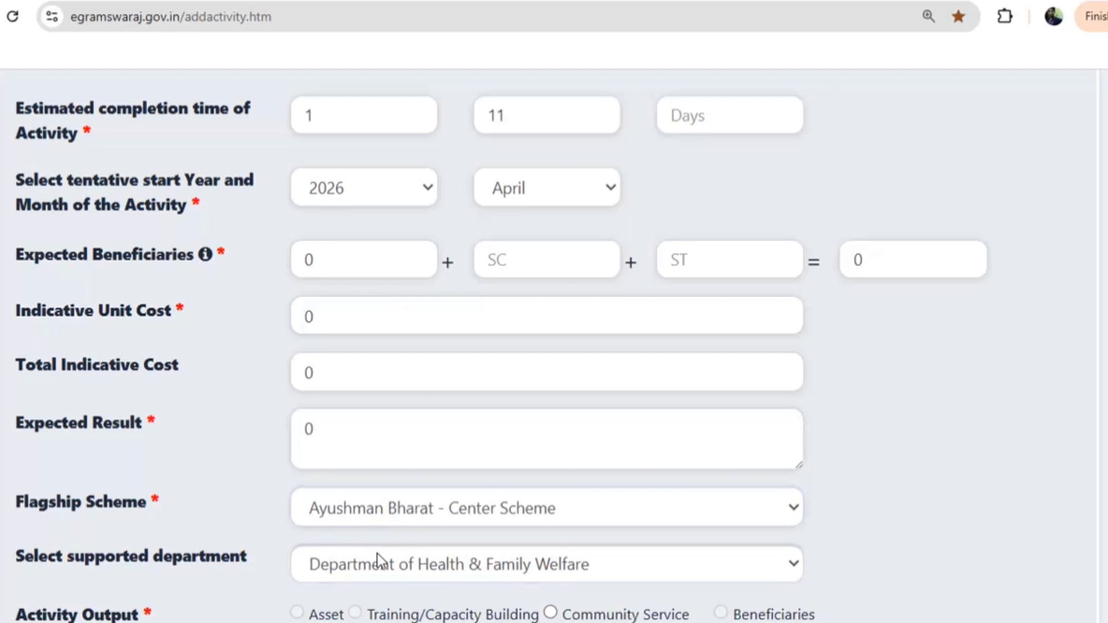
scroll(414, 420, "down", 5)
Add a Community Service output of Water Tanker services for 1 day and 1 beneficiary, then save and forward
left_click(551, 338)
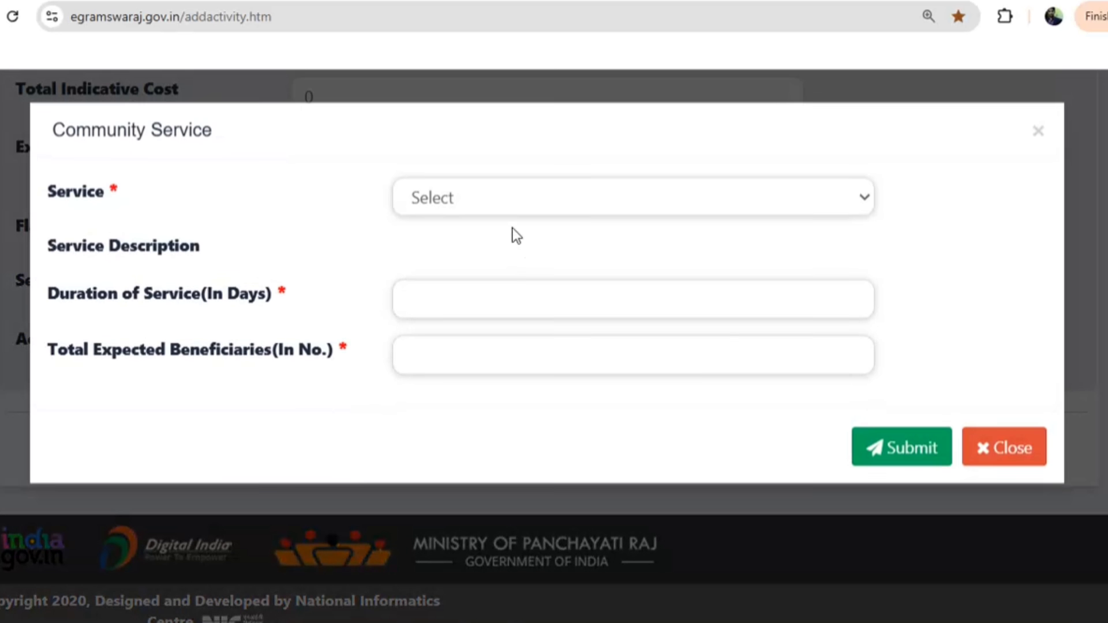
left_click(461, 203)
left_click(454, 305)
left_click(451, 290)
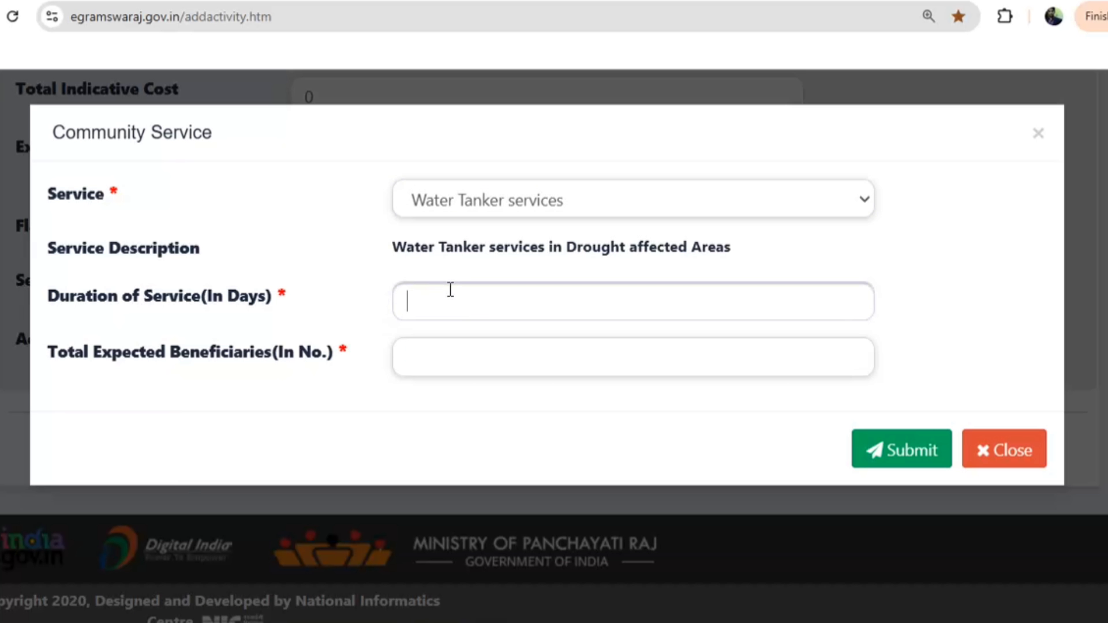
type("1")
left_click(422, 354)
type("1")
left_click(895, 451)
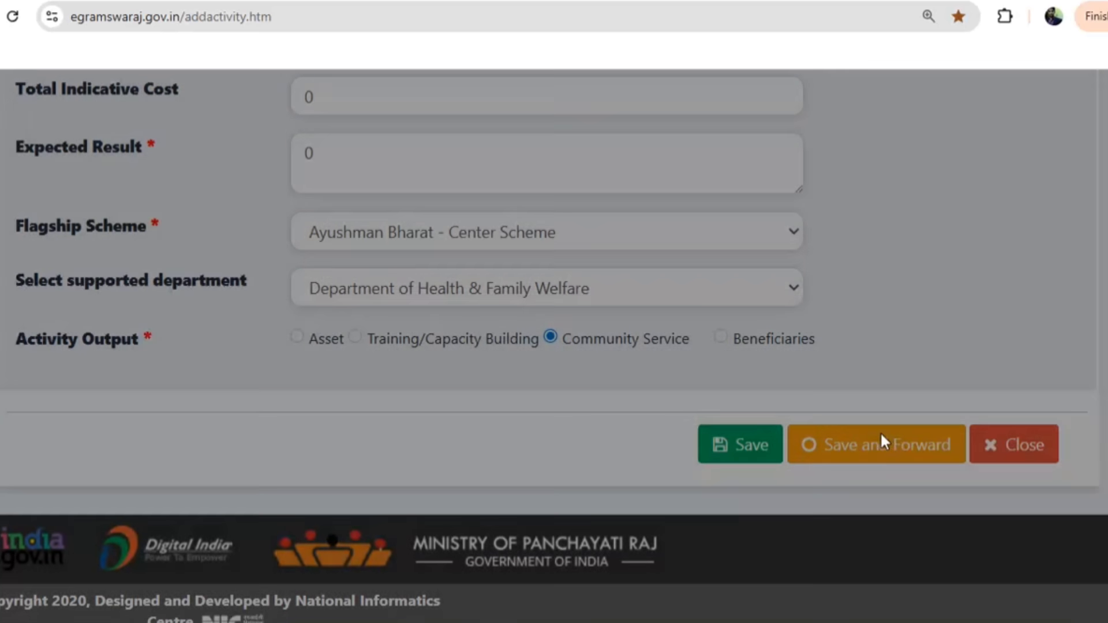
left_click(891, 446)
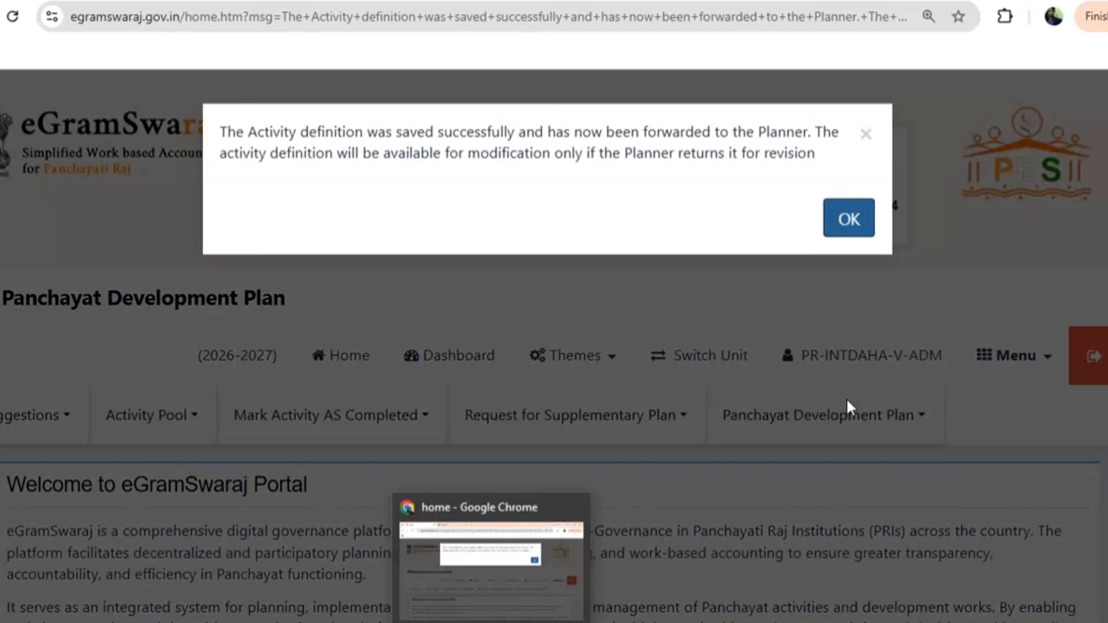
In Manage Plan, list Plan Pending plans and open the main plan for modification
left_click(849, 225)
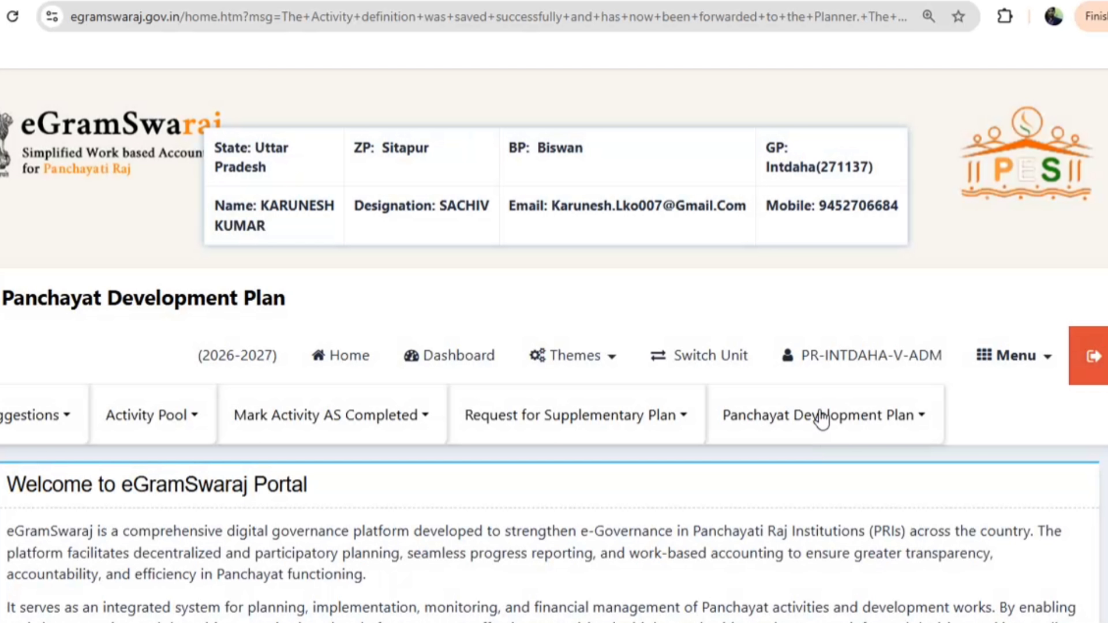
left_click(816, 415)
left_click(781, 501)
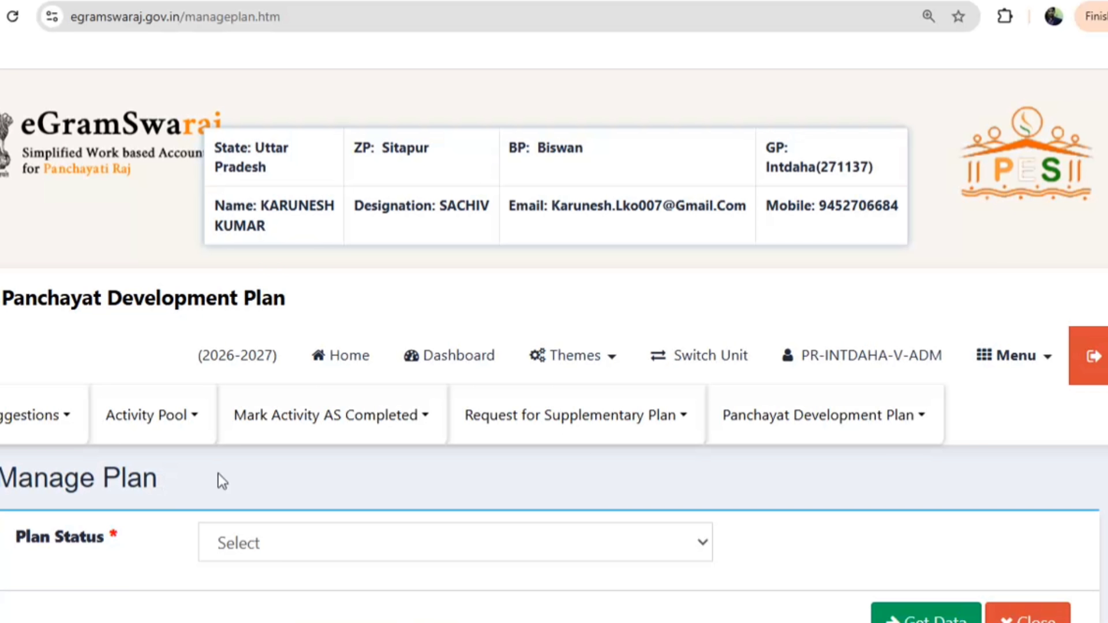
scroll(438, 385, "down", 5)
left_click(272, 277)
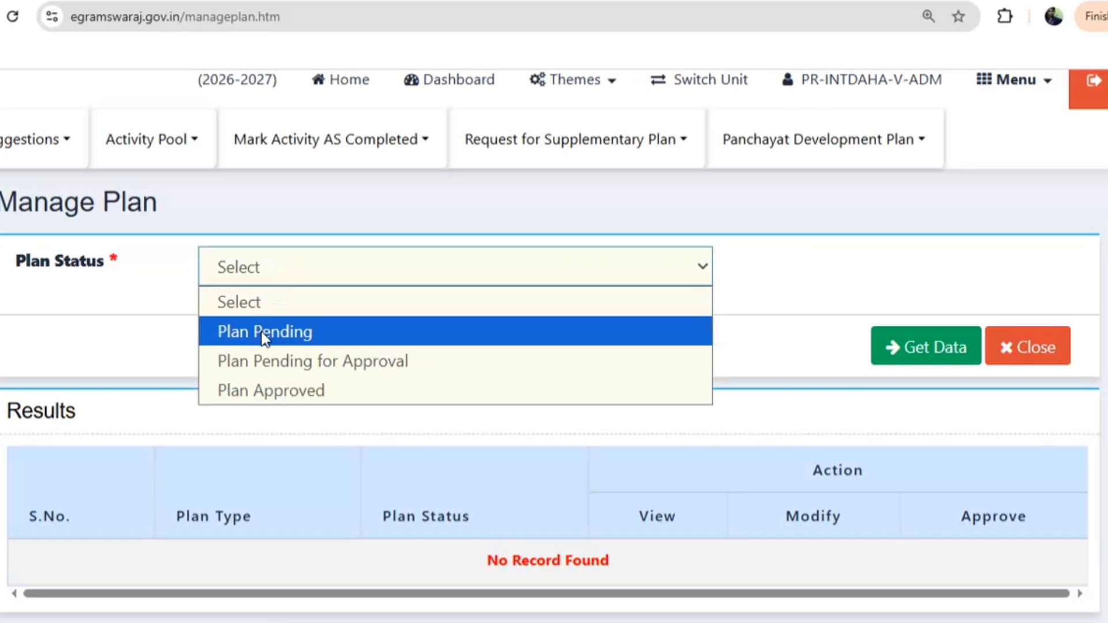
left_click(265, 334)
left_click(920, 346)
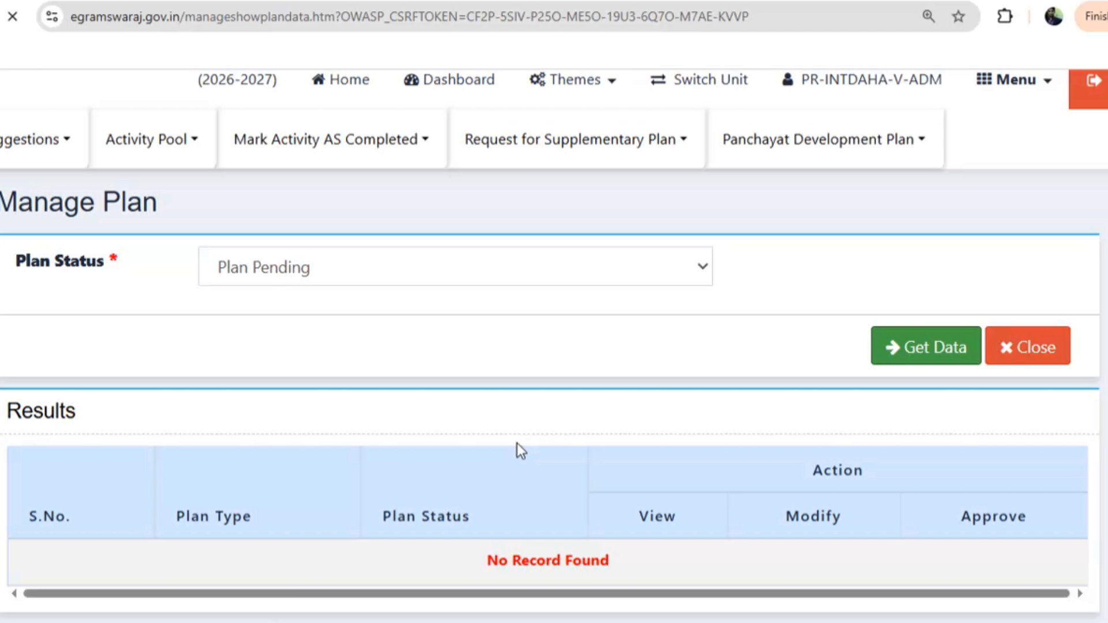
scroll(517, 450, "down", 10)
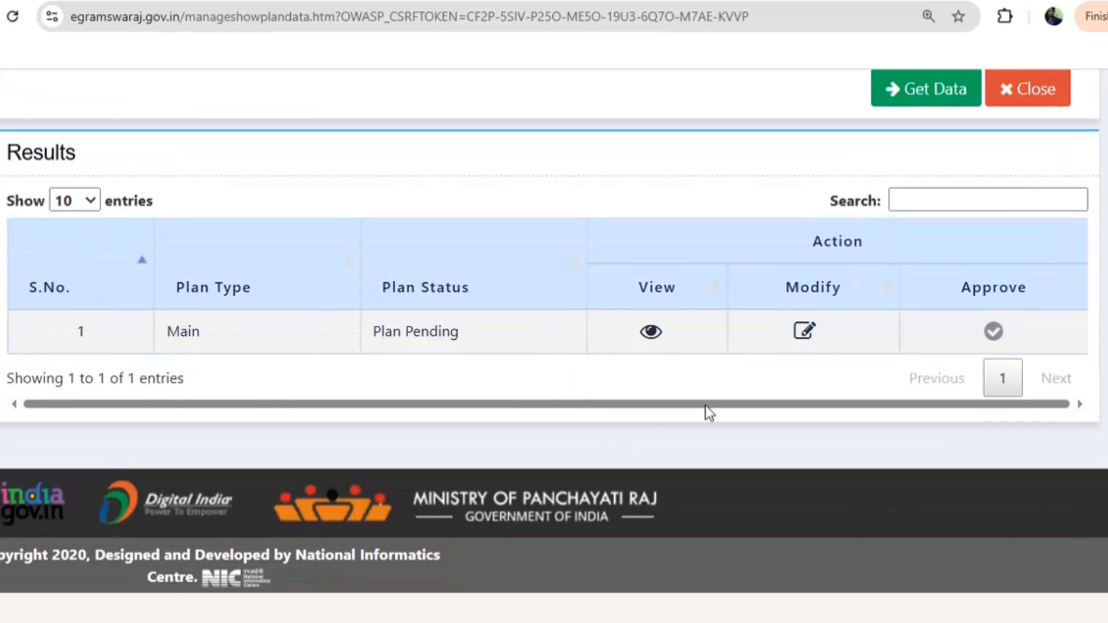
left_click(803, 335)
left_click(846, 216)
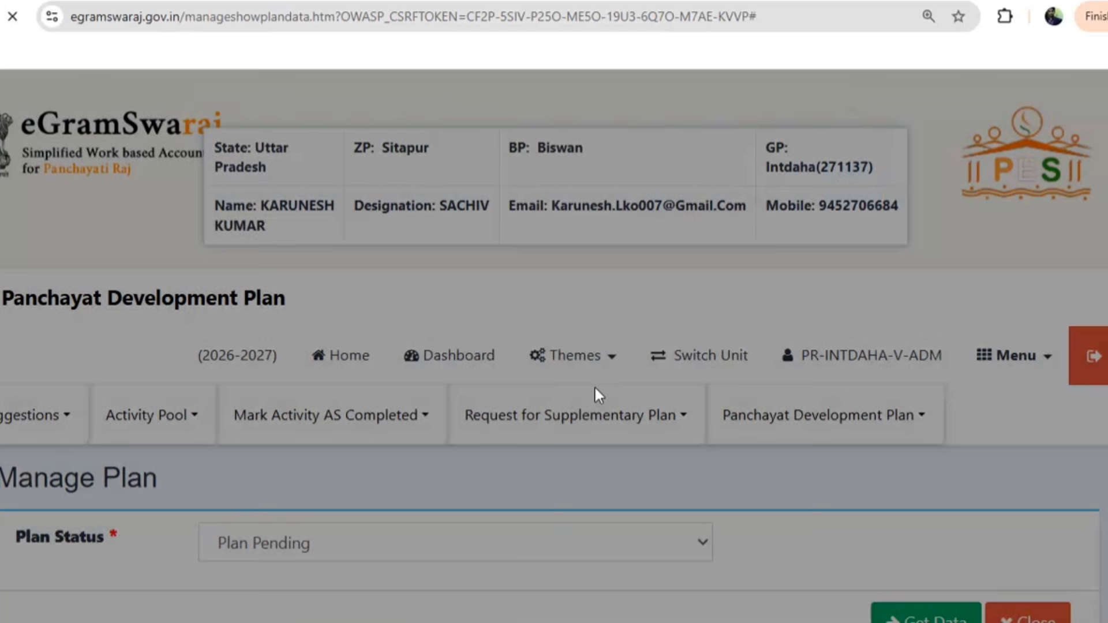
Include the community kitchen activity in the plan and save it
scroll(448, 427, "down", 12)
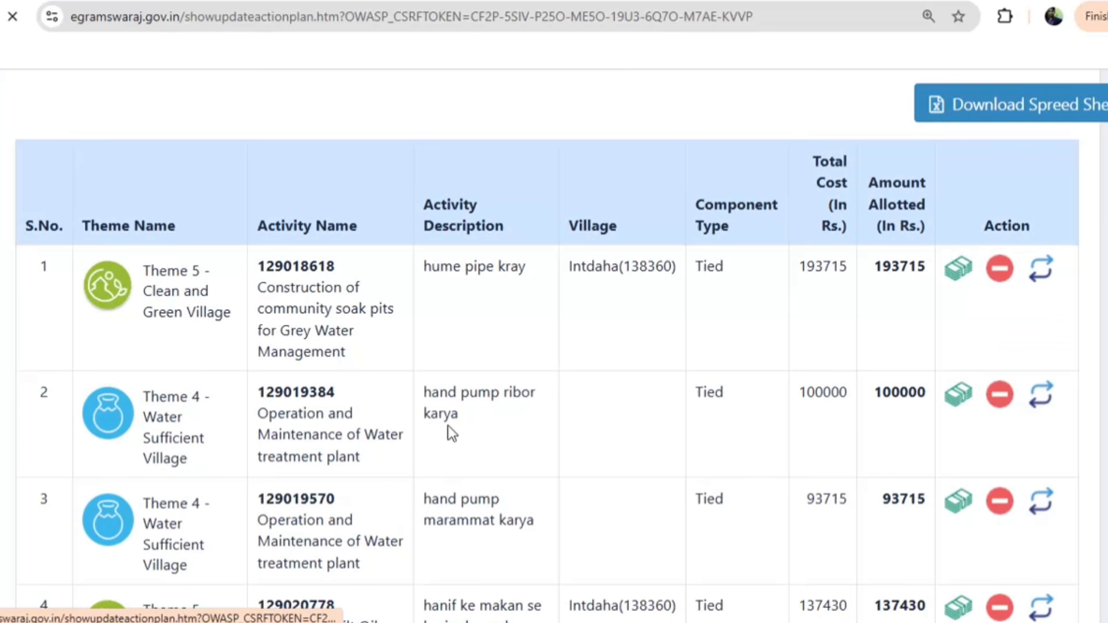
scroll(534, 428, "down", 20)
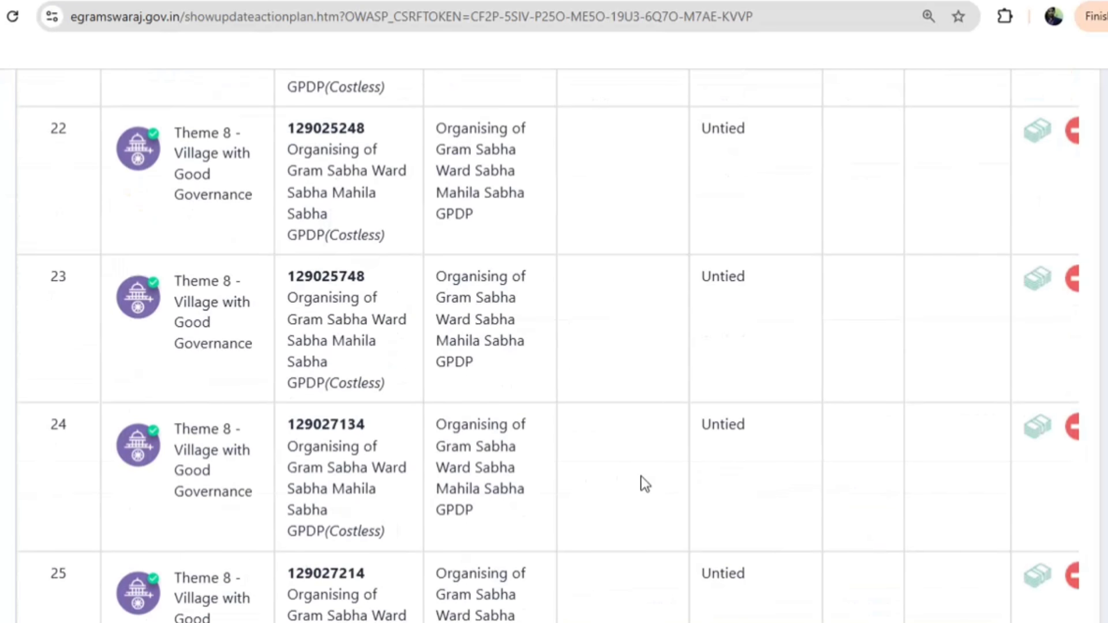
scroll(645, 476, "down", 2)
left_click(577, 410)
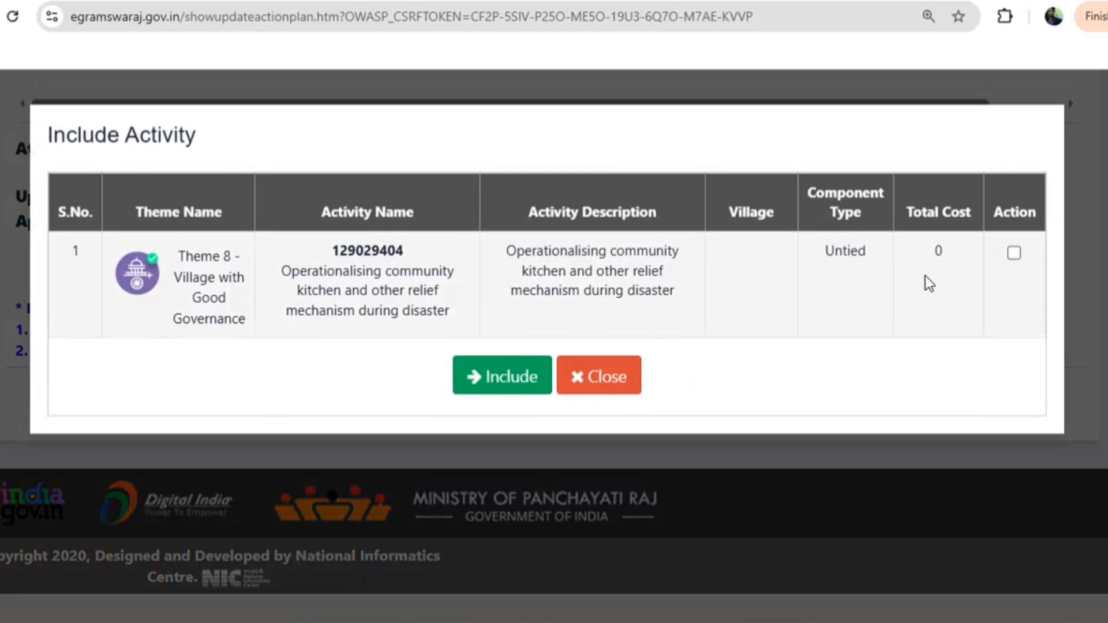
left_click(1013, 254)
left_click(469, 378)
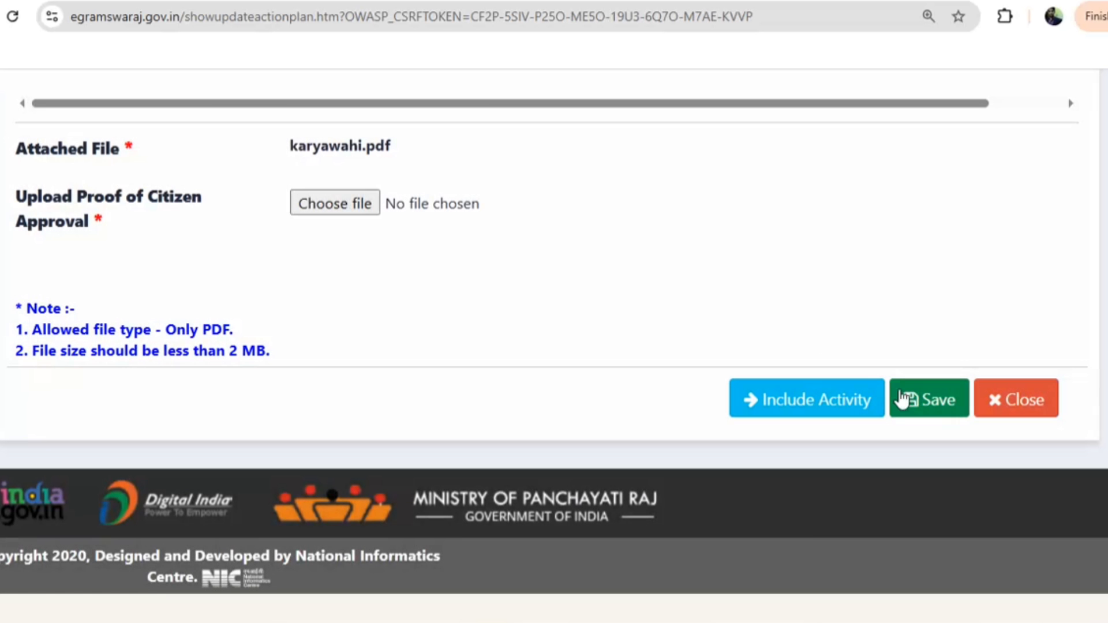
left_click(890, 404)
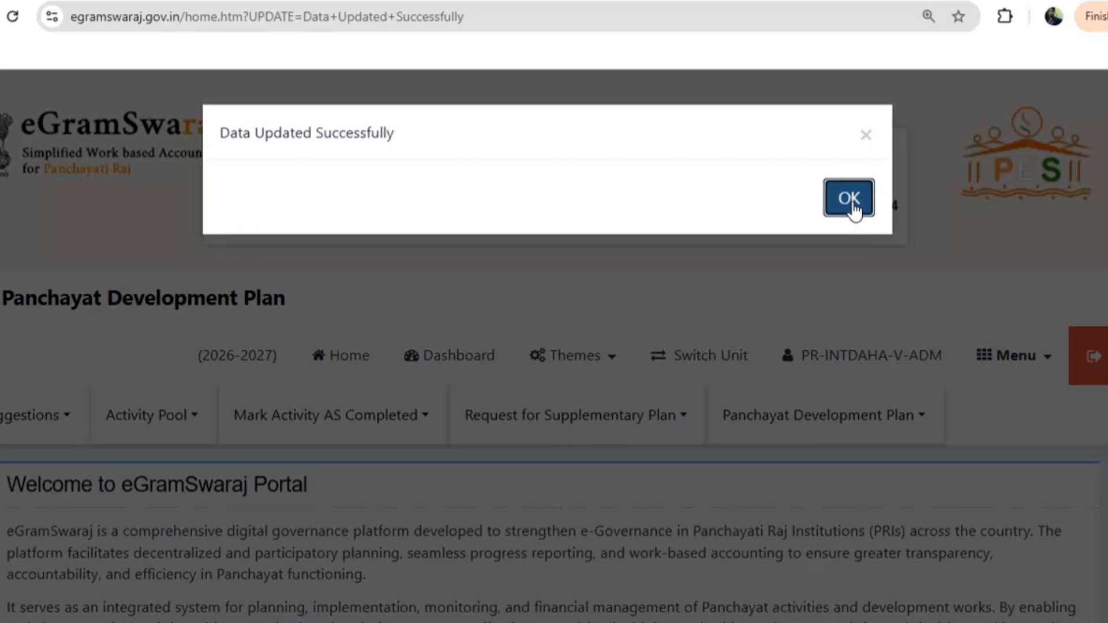
Return to Manage Plan and list the plans with Plan Pending status
left_click(853, 199)
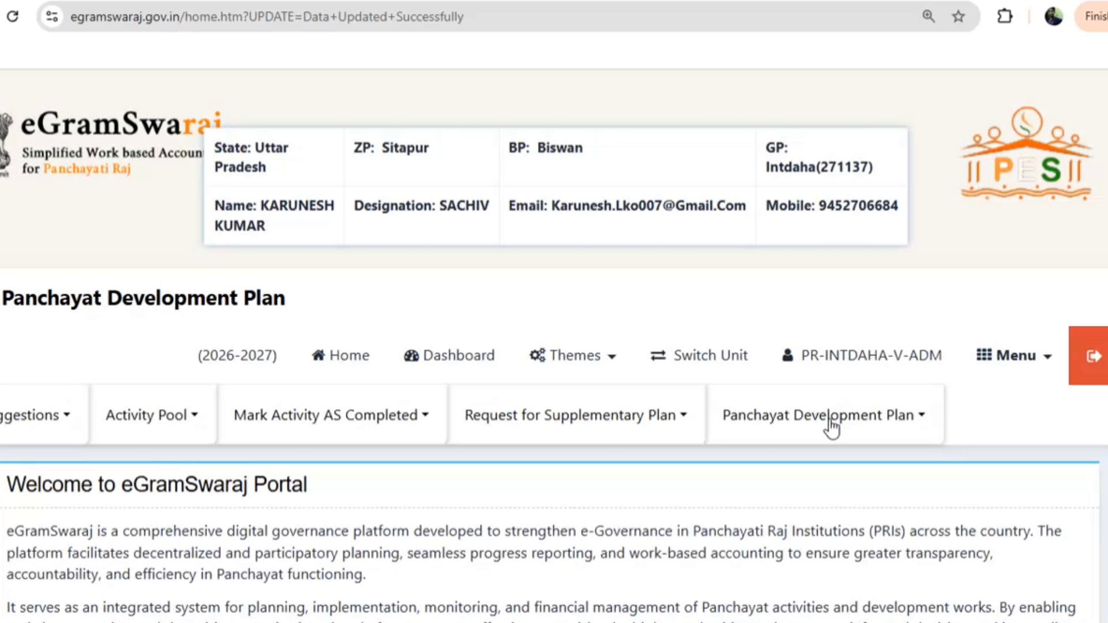
left_click(819, 429)
left_click(777, 505)
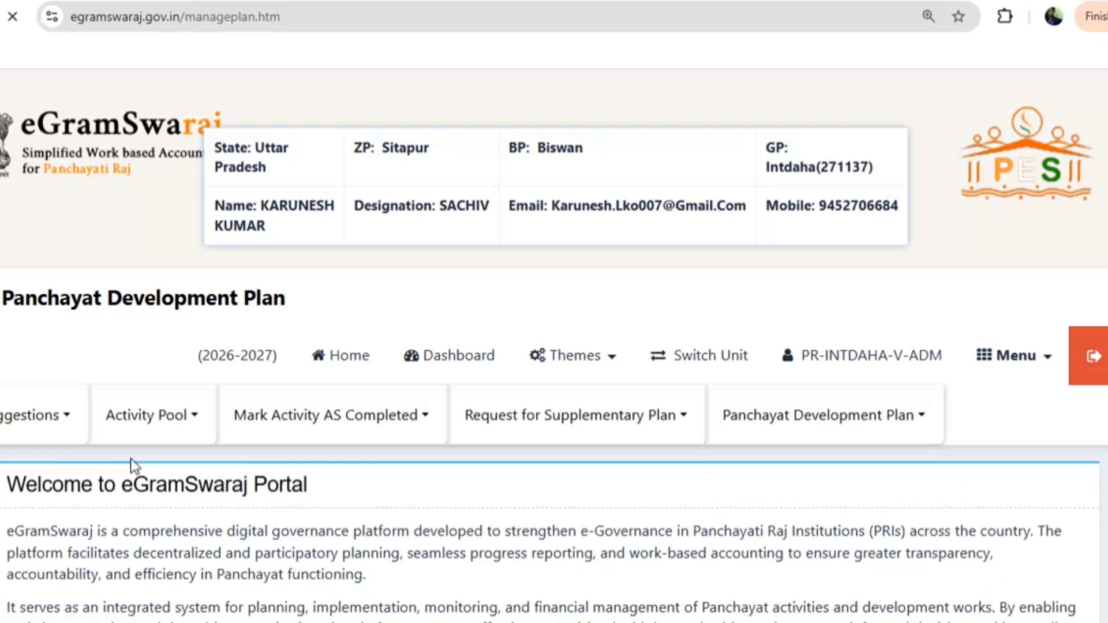
scroll(343, 404, "down", 5)
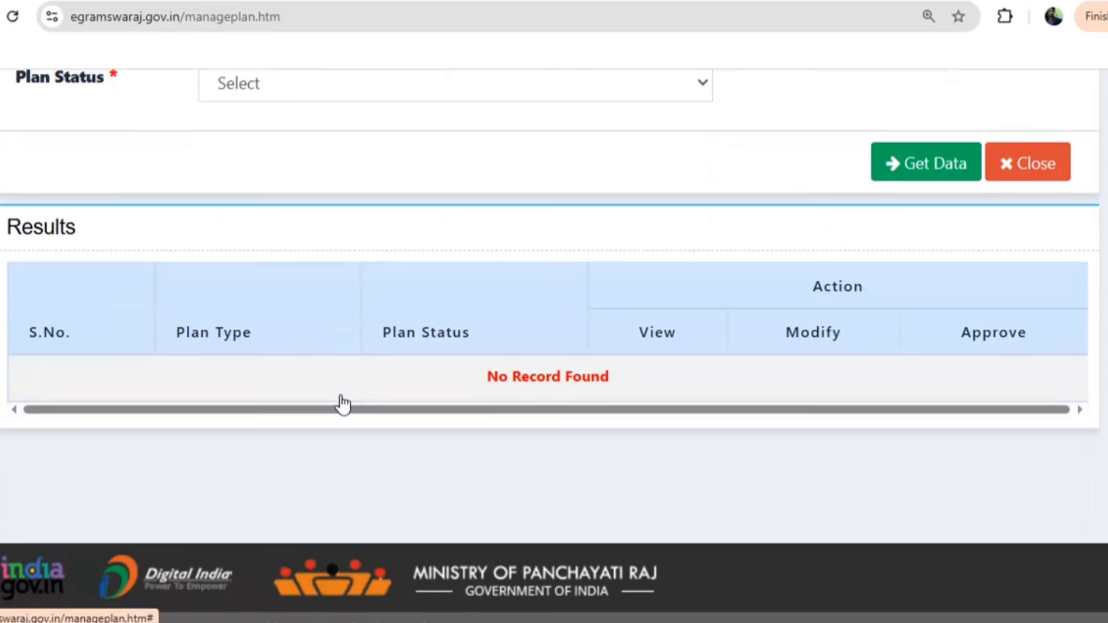
left_click(260, 97)
left_click(275, 157)
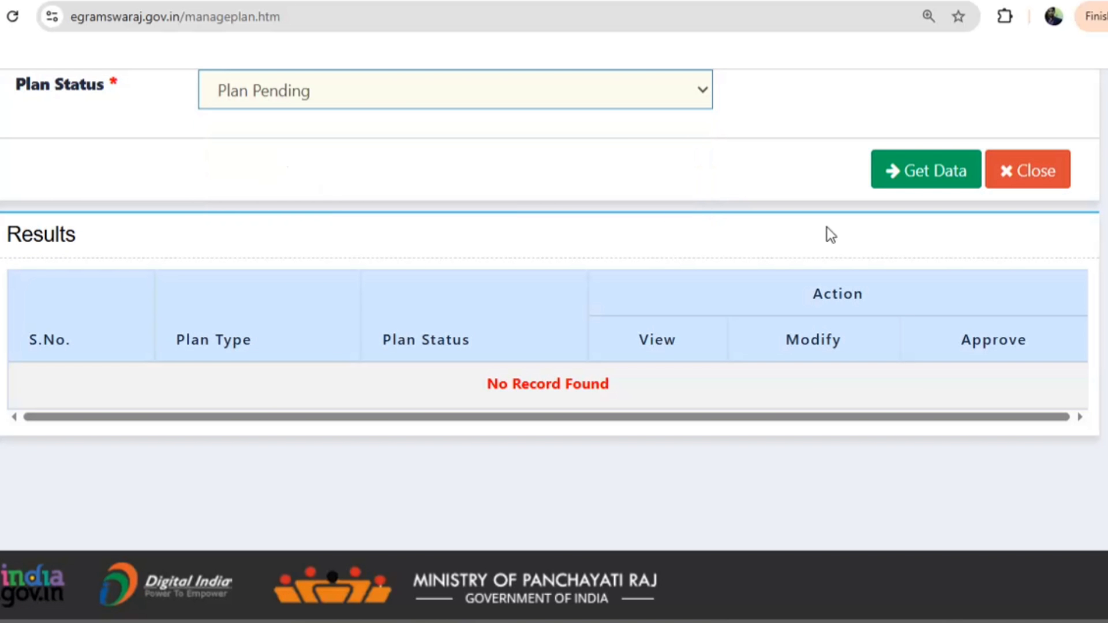
left_click(926, 176)
Modify the main plan and submit it with Save & Forward to Approval
scroll(528, 478, "down", 8)
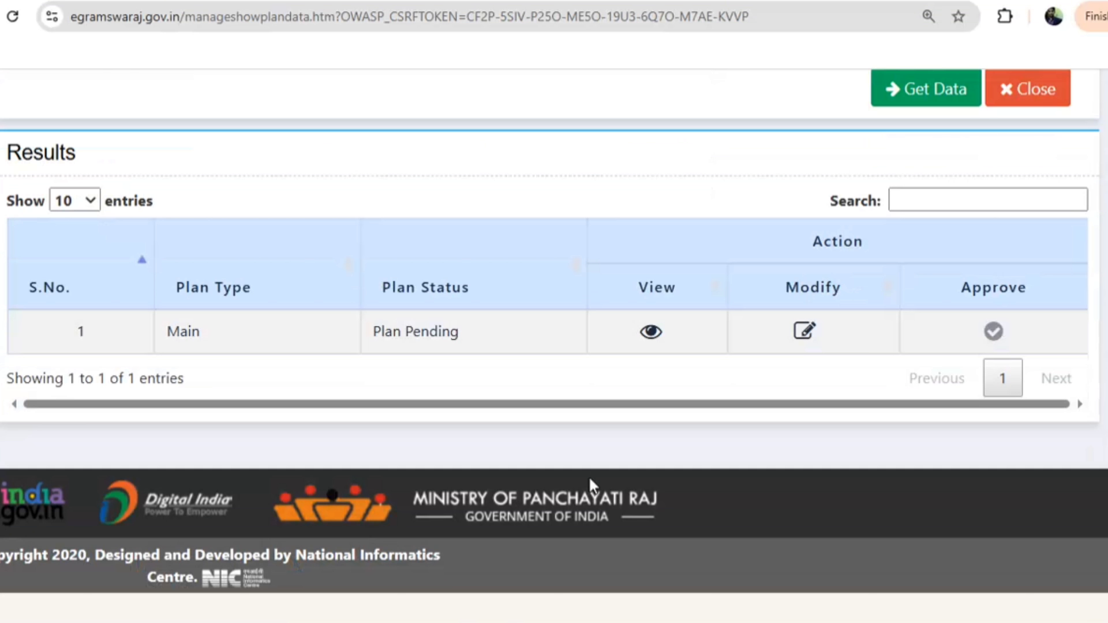
left_click(802, 330)
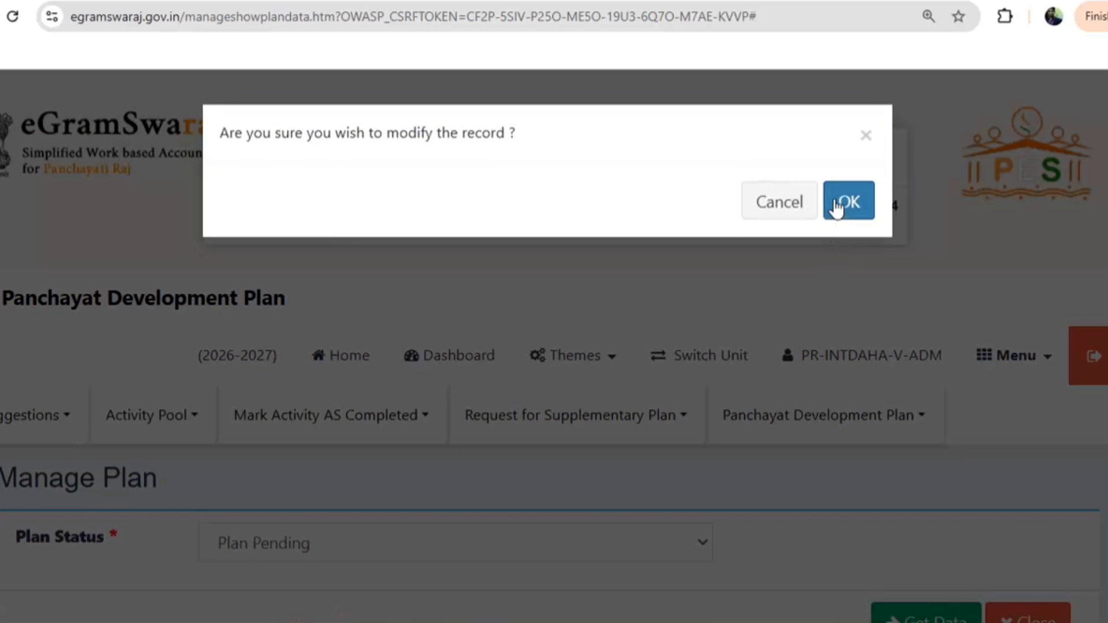
left_click(844, 202)
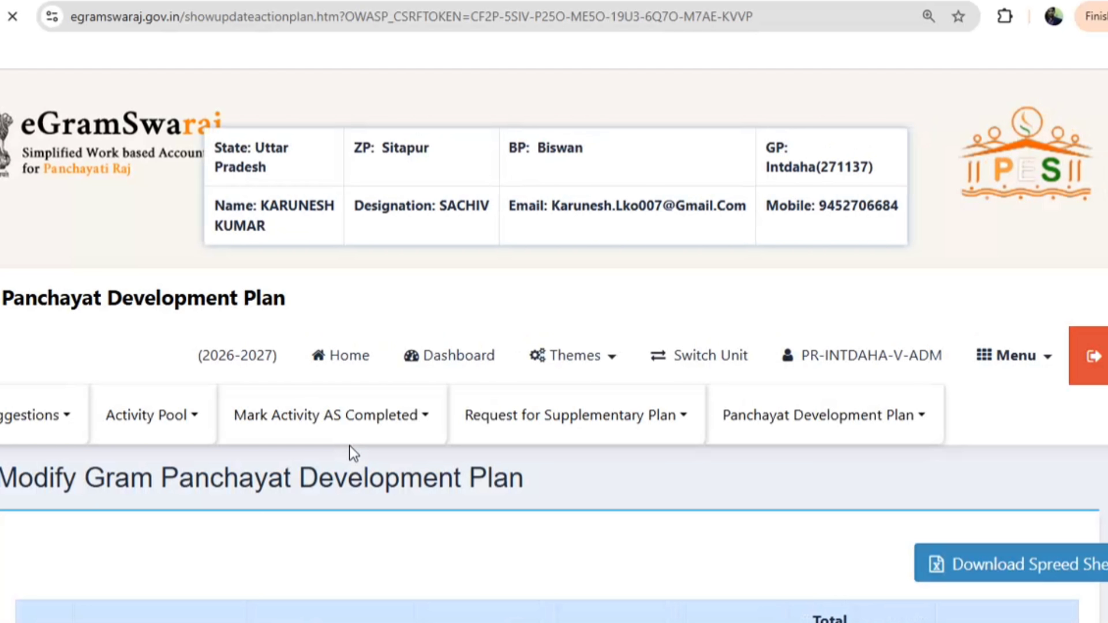
scroll(498, 439, "down", 5)
scroll(498, 438, "down", 20)
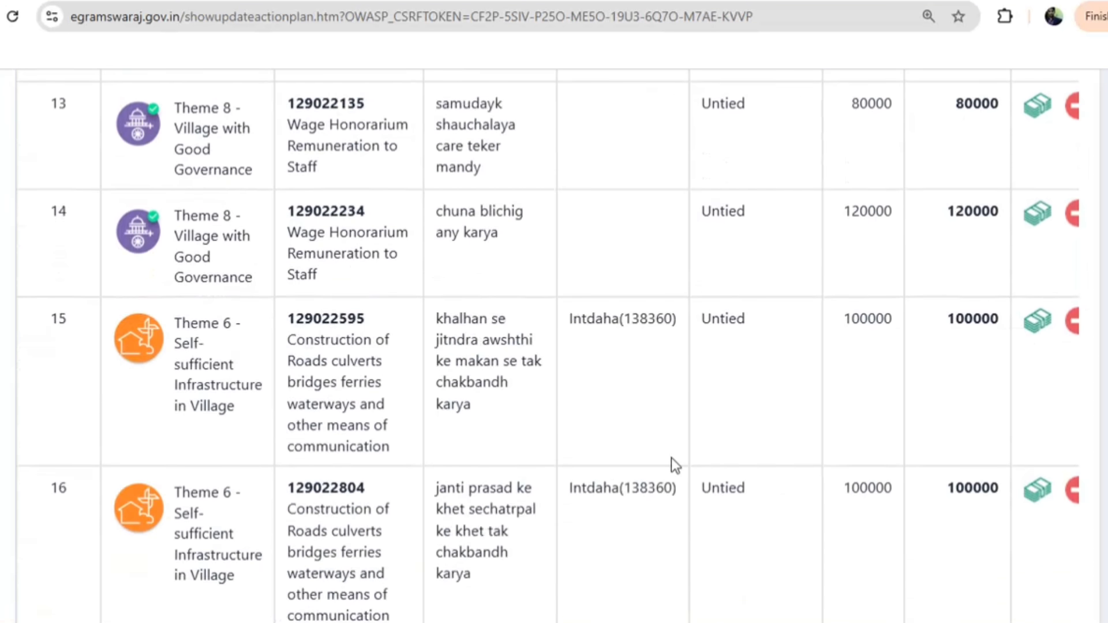
scroll(724, 462, "down", 15)
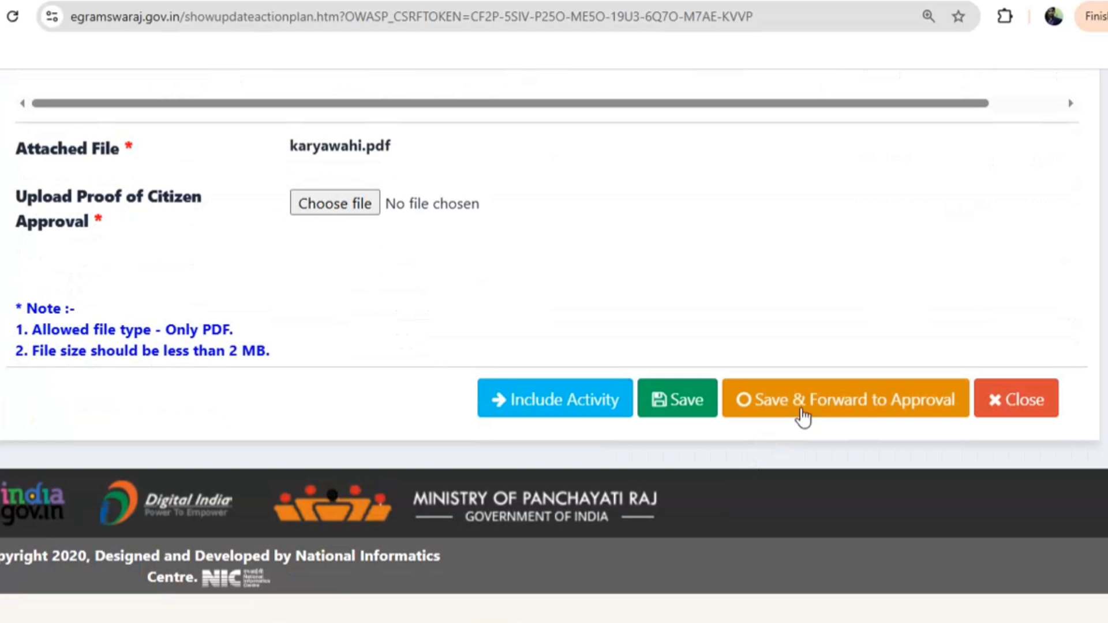
left_click(783, 395)
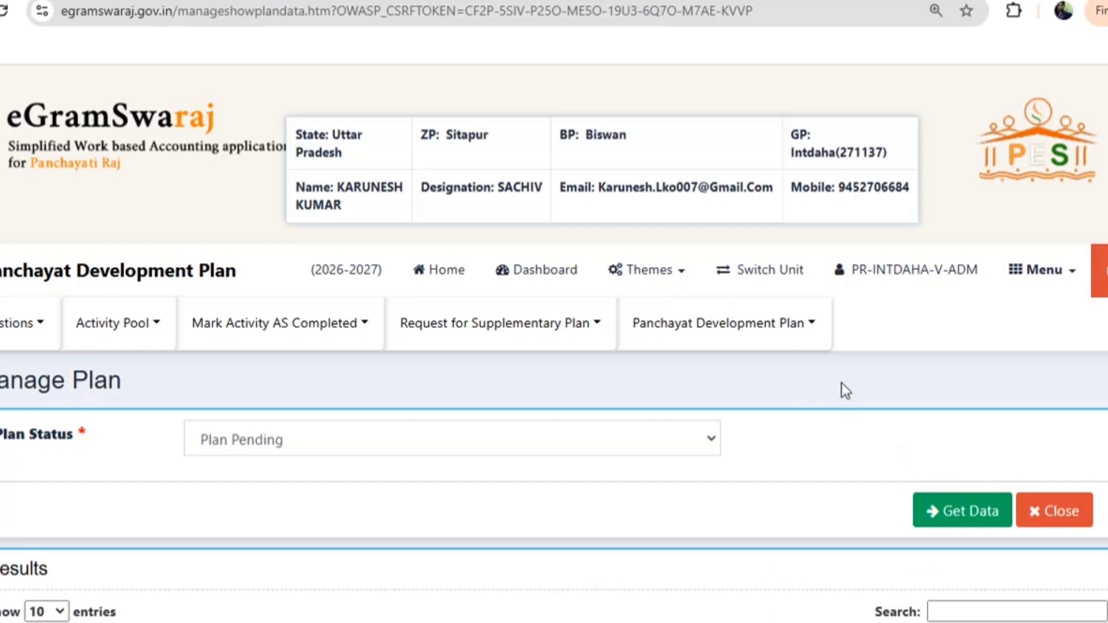
In Manage Plan, fetch the plans with Plan Pending status
left_click(760, 332)
left_click(700, 400)
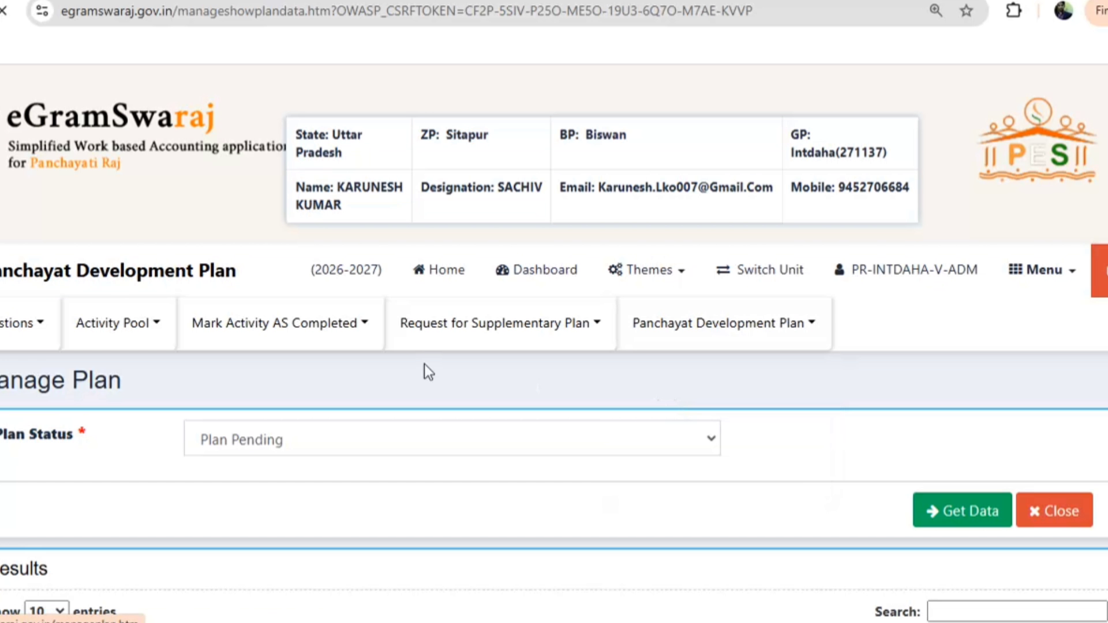
scroll(231, 369, "down", 5)
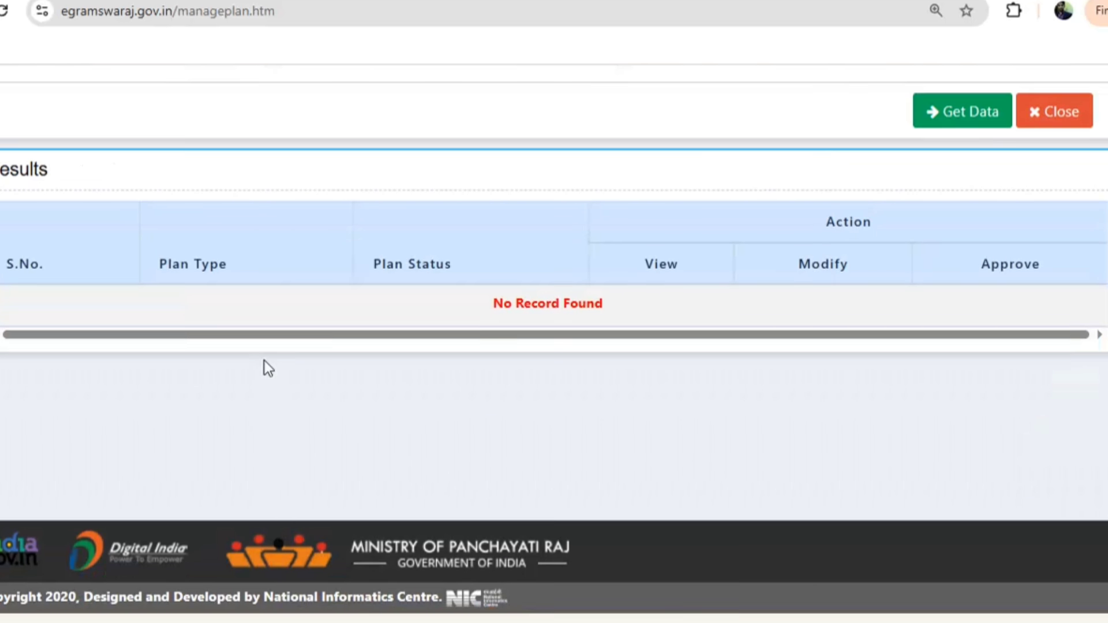
scroll(242, 139, "up", 4)
left_click(257, 307)
left_click(254, 365)
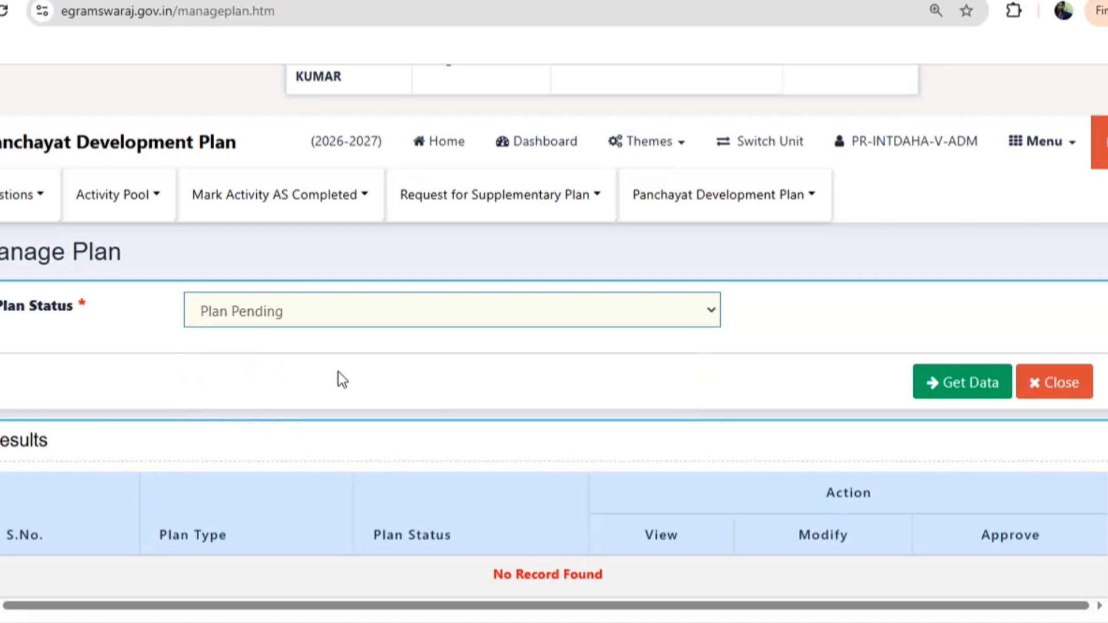
left_click(951, 391)
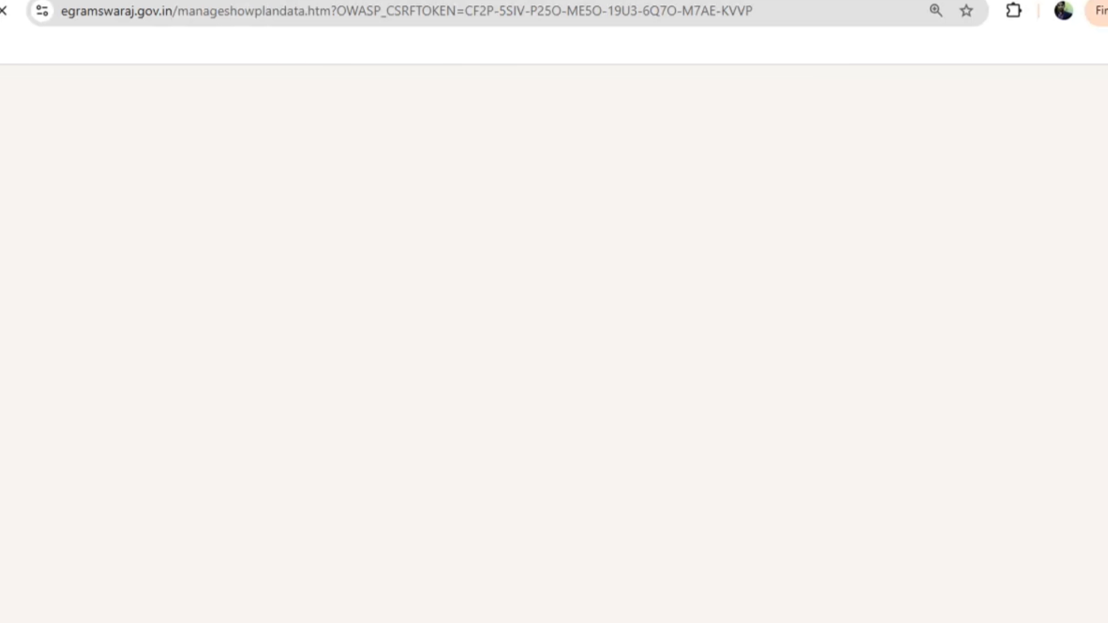
Modify the main plan and submit it with Save & Forward to Approval
scroll(487, 367, "down", 6)
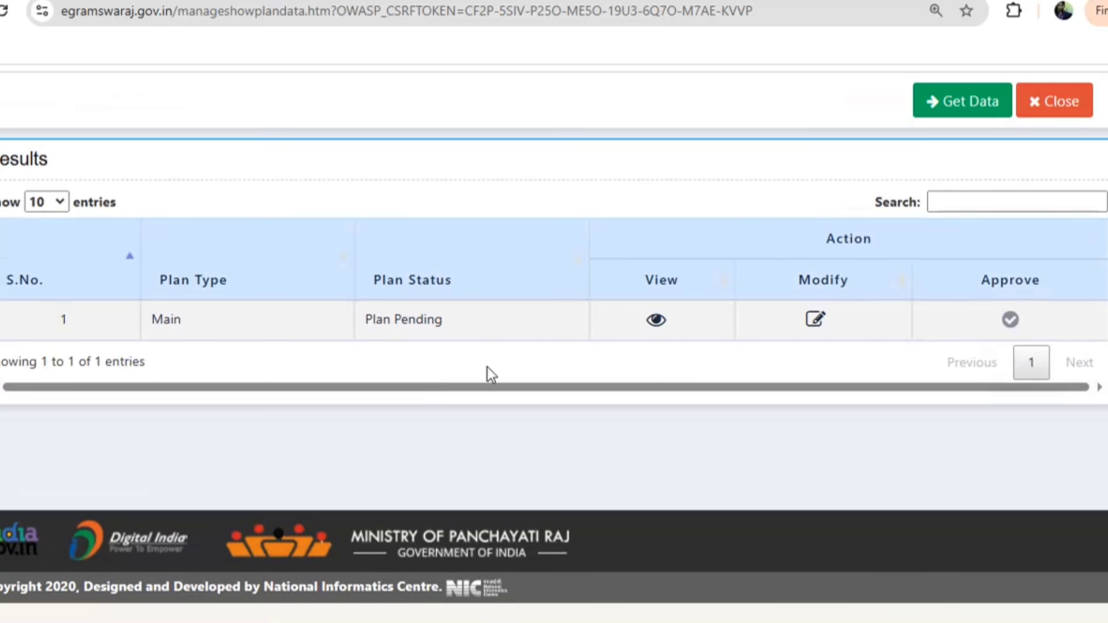
left_click(815, 319)
left_click(816, 181)
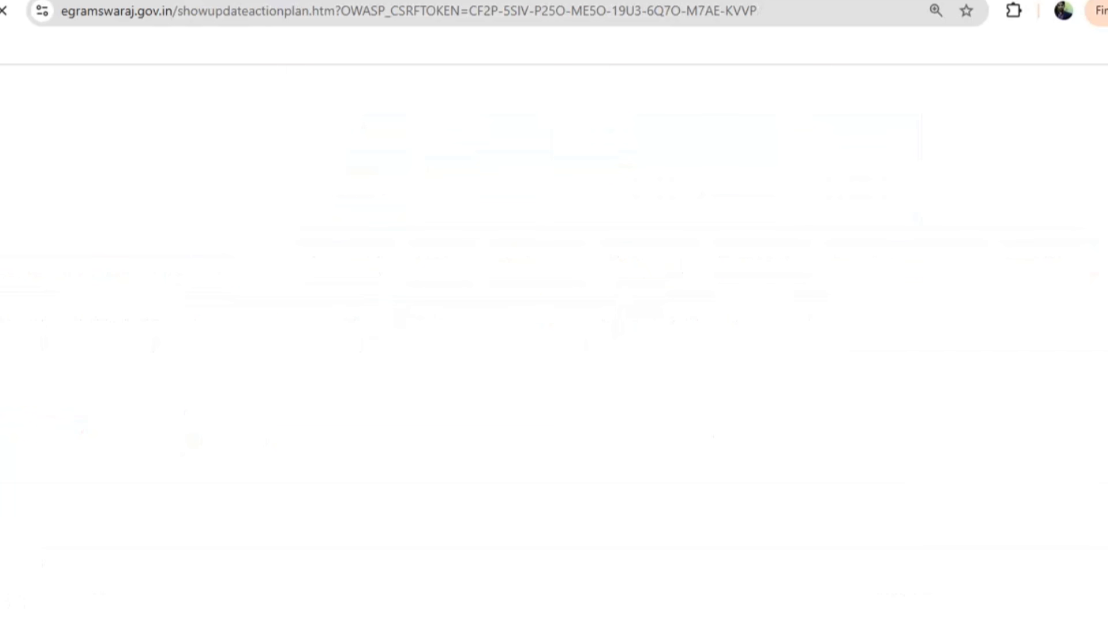
scroll(421, 450, "down", 9)
scroll(726, 387, "down", 20)
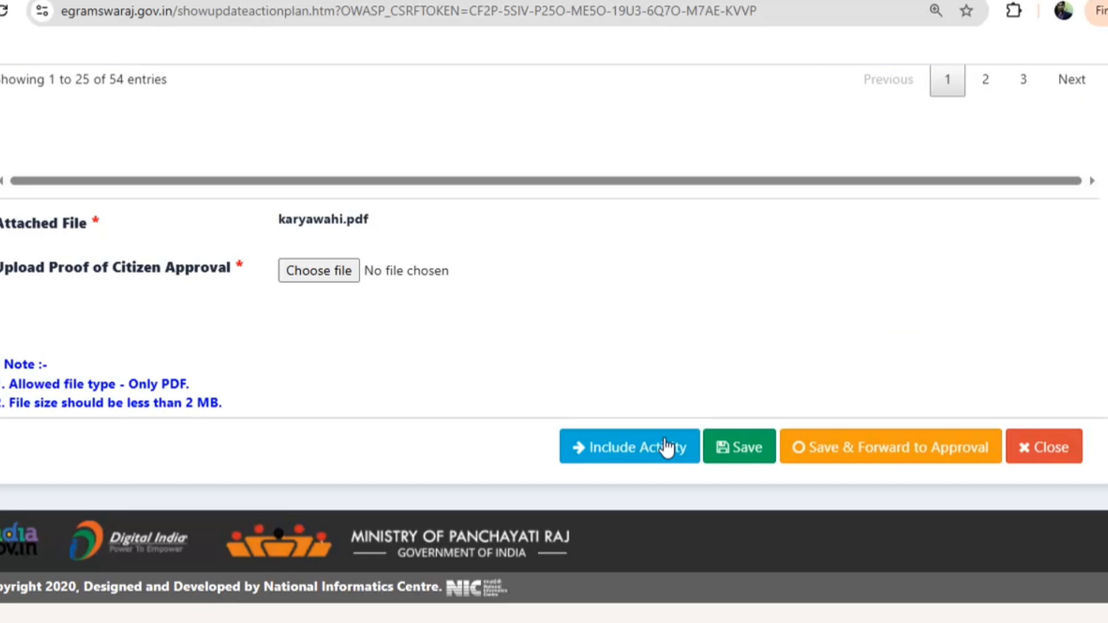
left_click(870, 456)
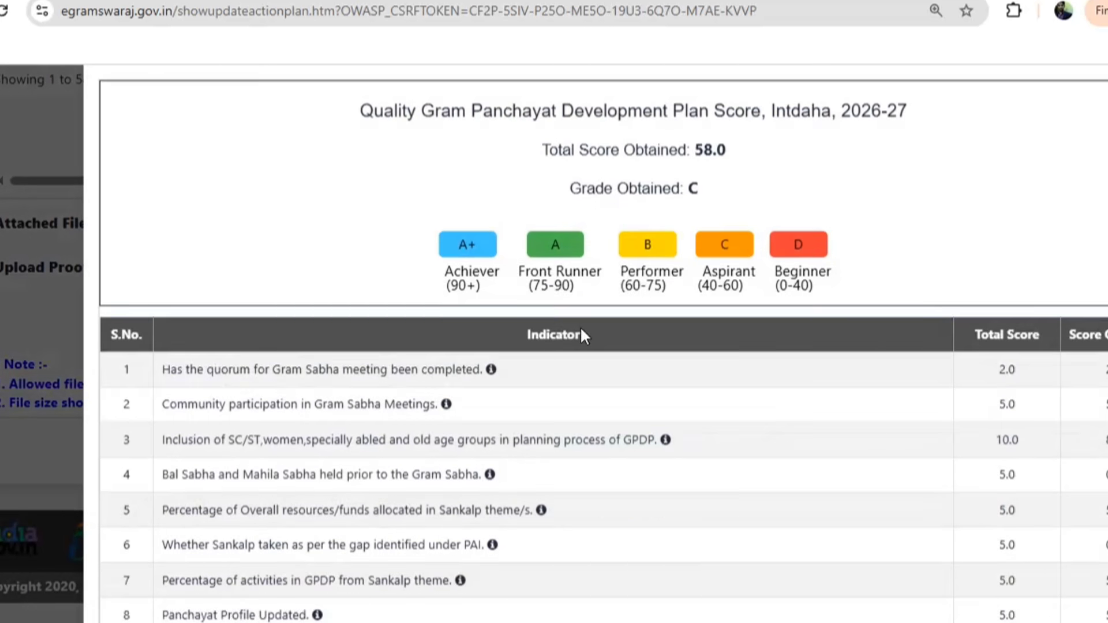
Confirm the Quality GPDP score (58.0, grade C) was reviewed and approve the plan
scroll(584, 328, "down", 2)
scroll(583, 328, "down", 5)
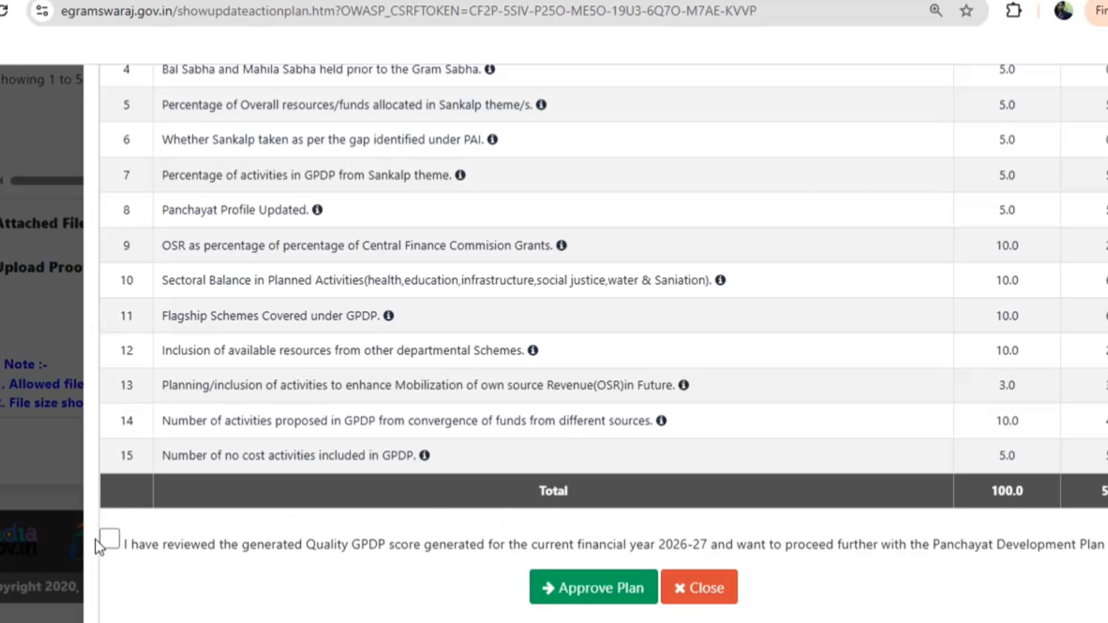
scroll(515, 426, "up", 3)
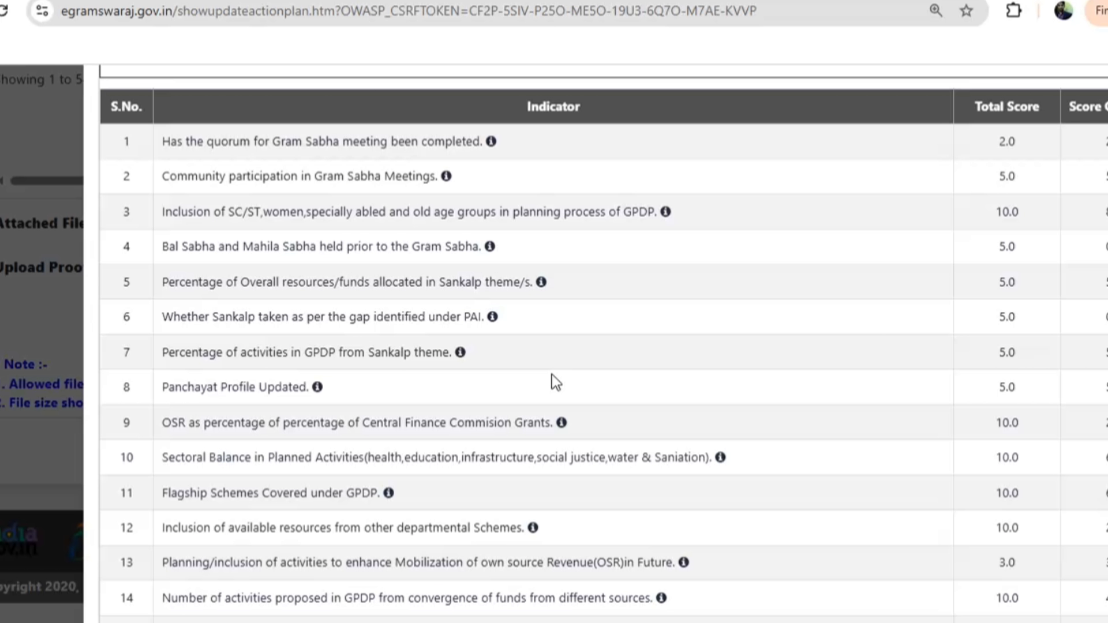
scroll(557, 381, "down", 4)
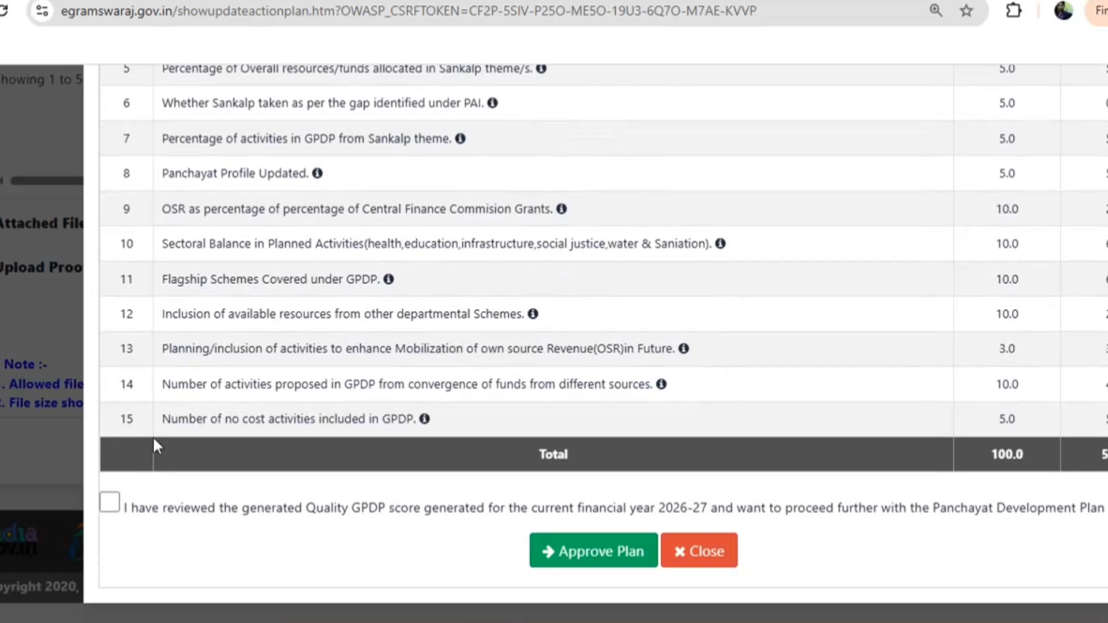
left_click(109, 505)
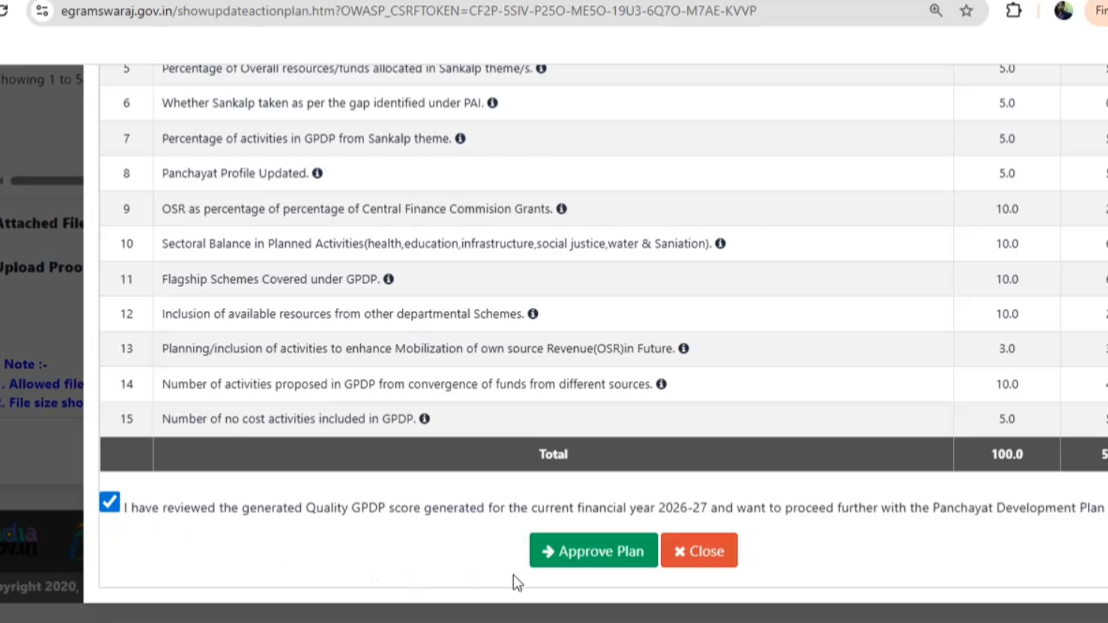
left_click(597, 558)
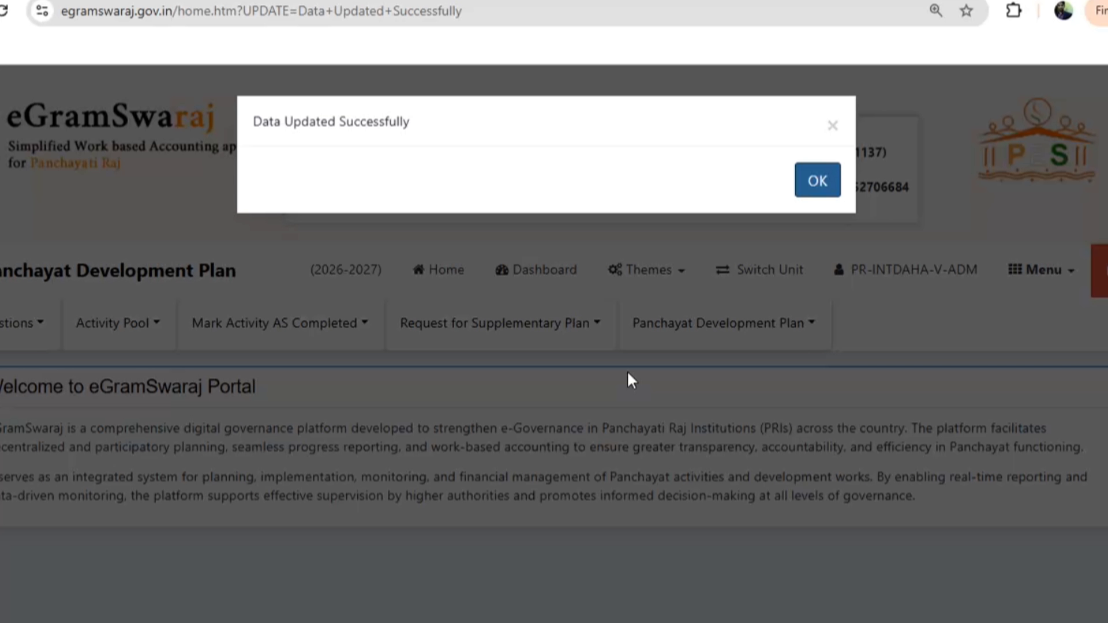
In Manage Plan, fetch the plans with Plan Pending for Approval status
left_click(796, 183)
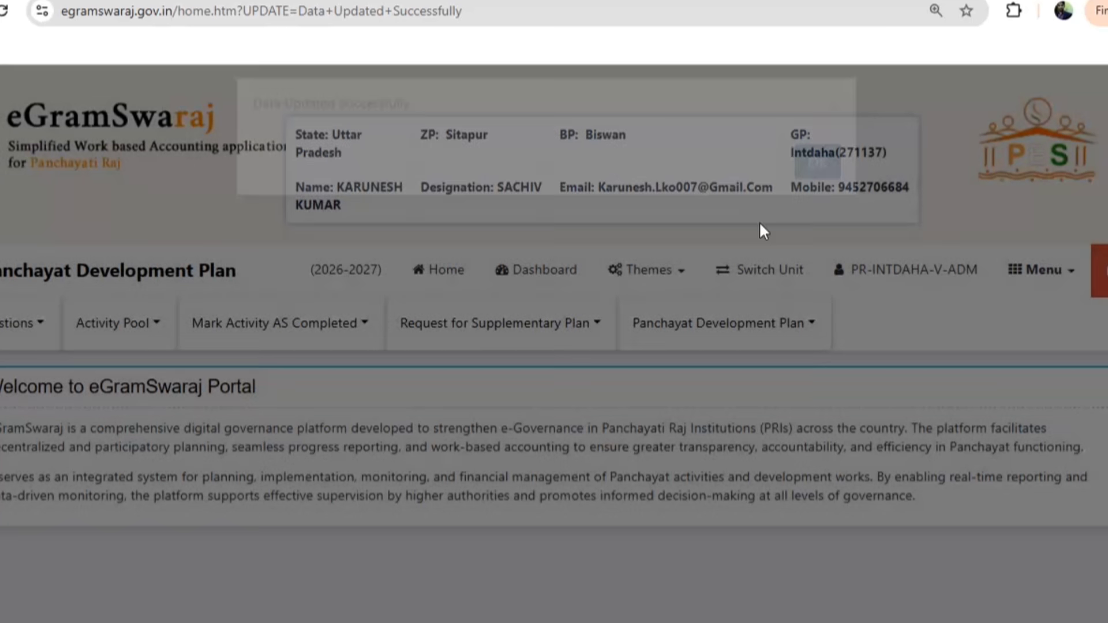
left_click(724, 325)
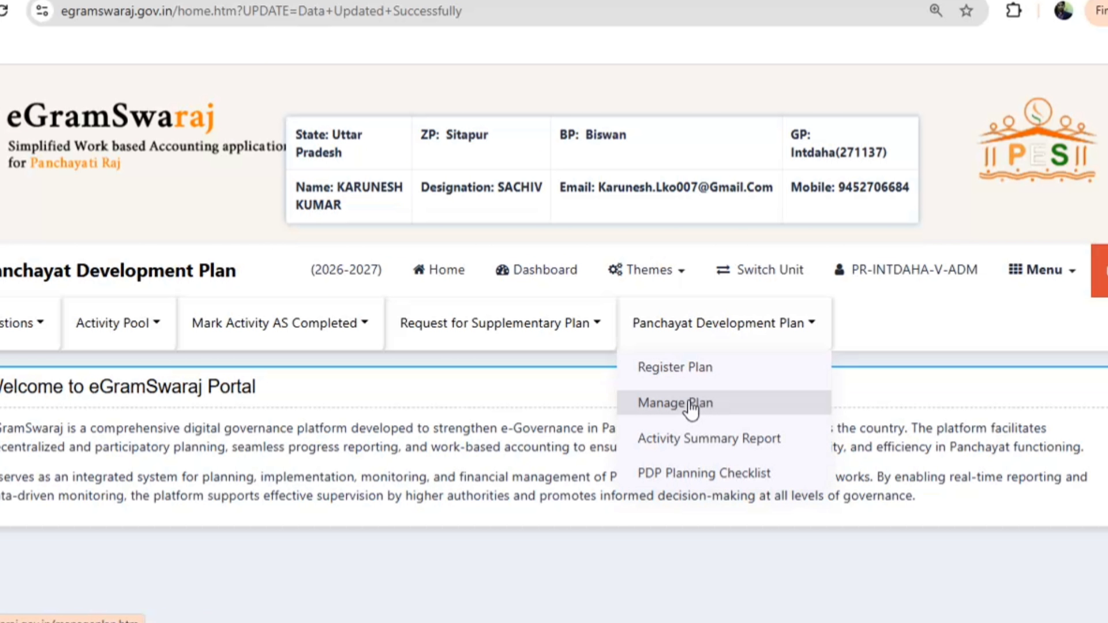
left_click(692, 405)
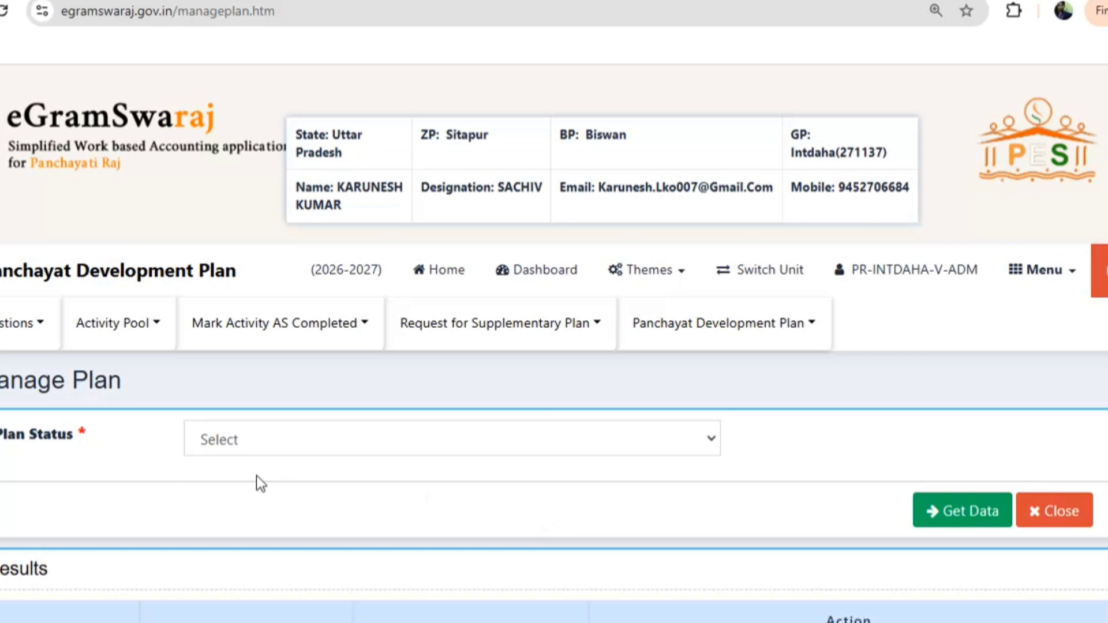
left_click(240, 441)
left_click(267, 522)
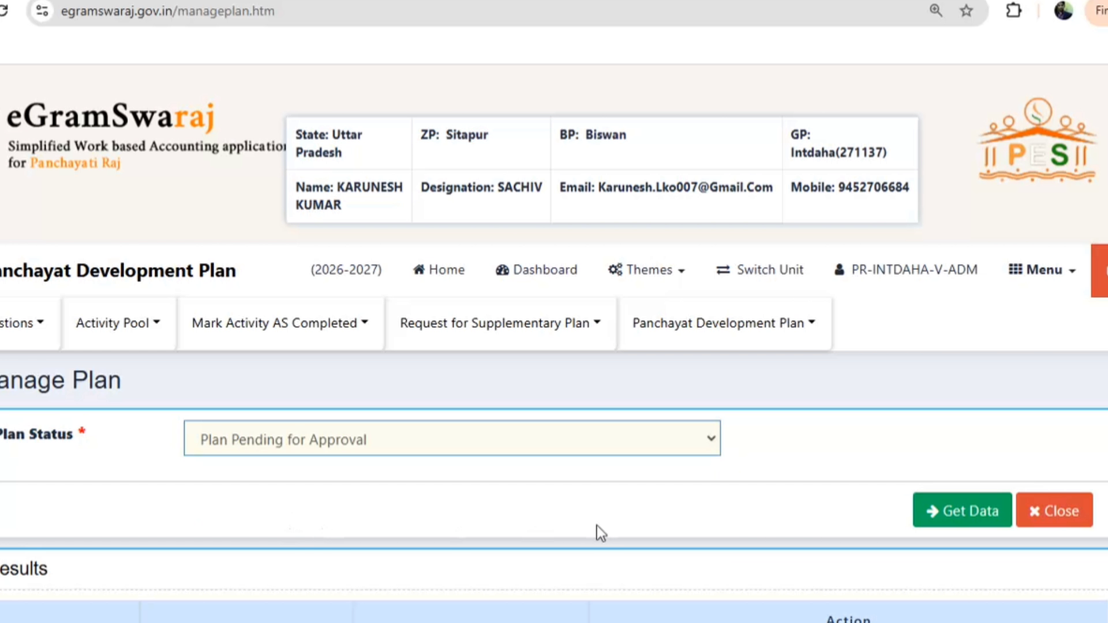
left_click(946, 509)
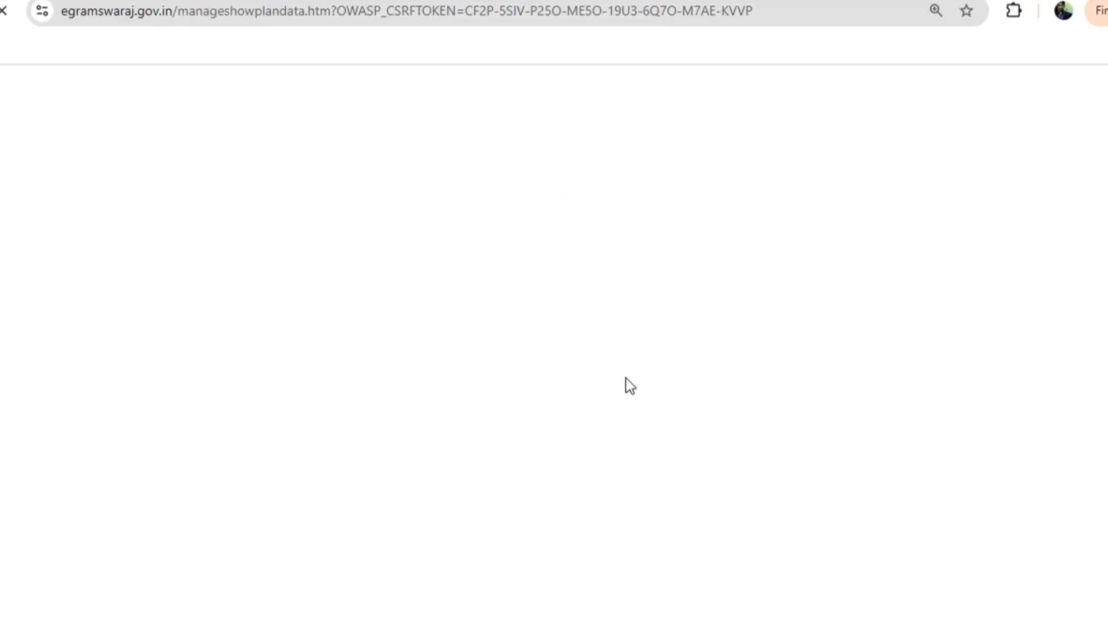
Approve the pending main plan and switch the status filter to Plan Approved
scroll(625, 379, "down", 5)
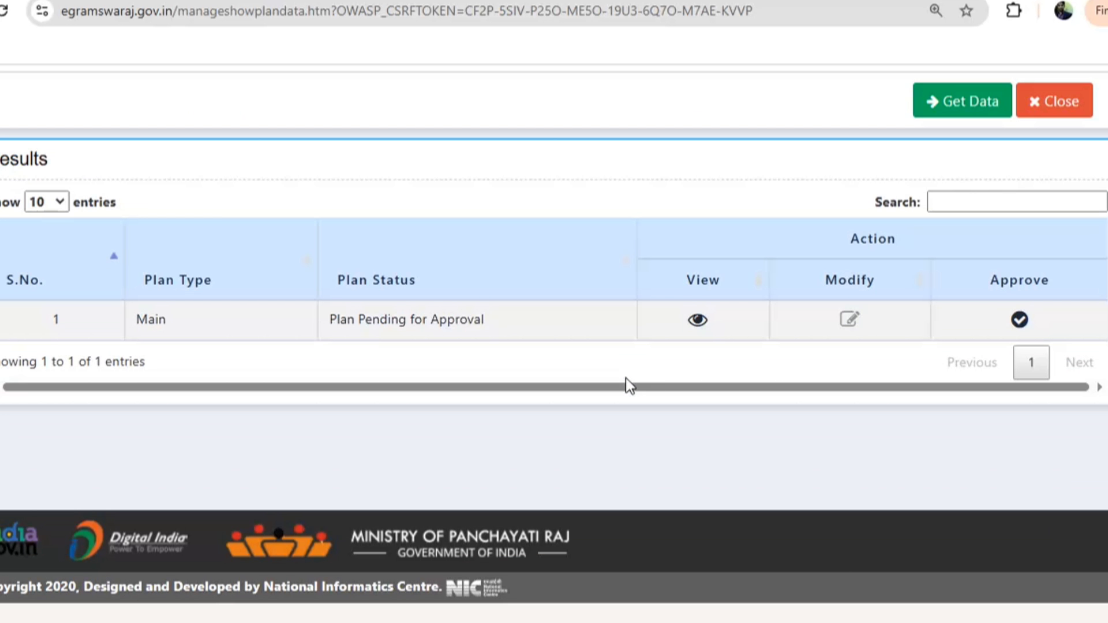
left_click(1016, 321)
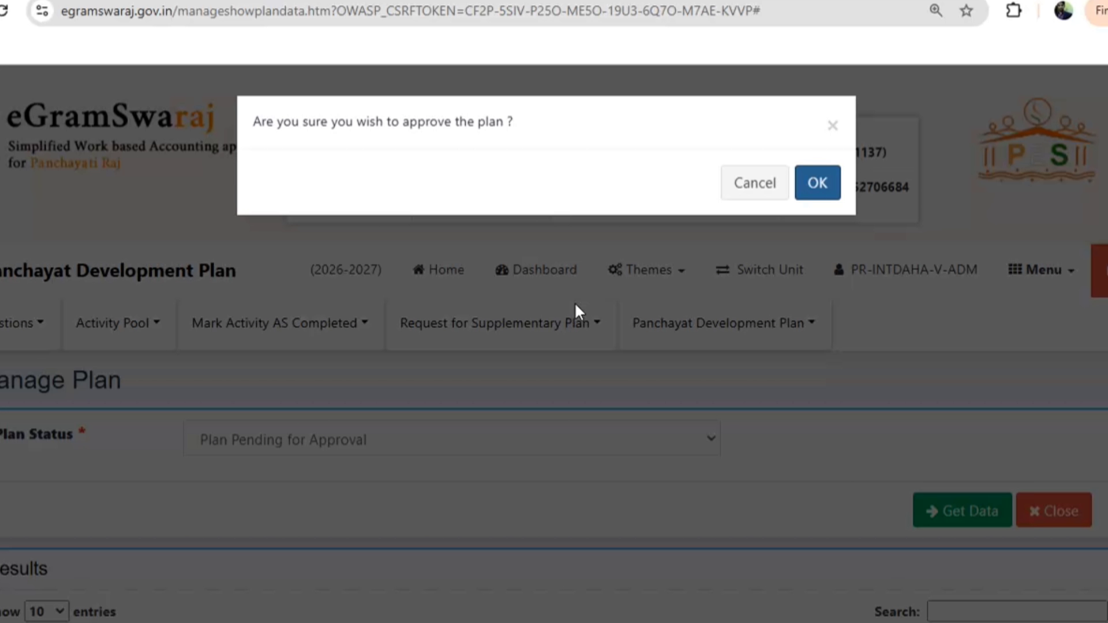
left_click(756, 188)
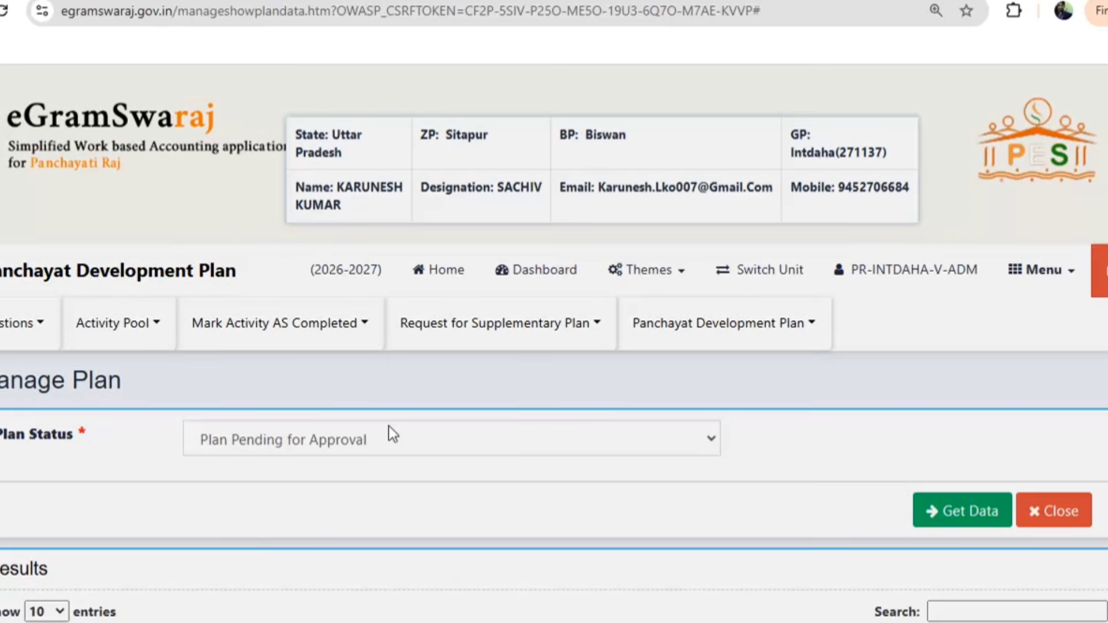
left_click(277, 450)
left_click(263, 550)
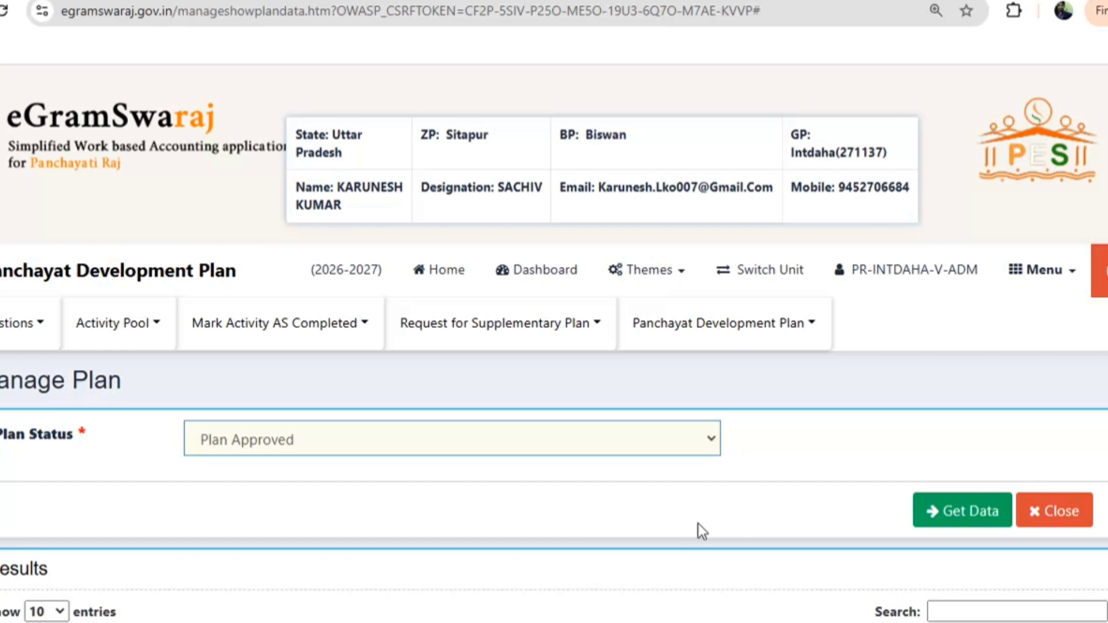